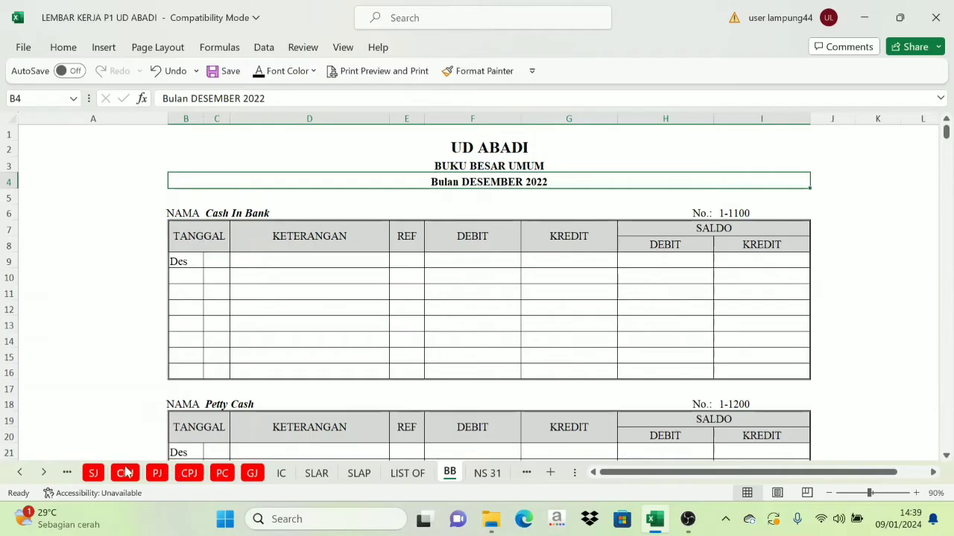
Step: Look through the SJ, CRJ, PJ, CPJ, PC and GJ journal sheets, return to SJ, and open the BB general ledger
click(93, 474)
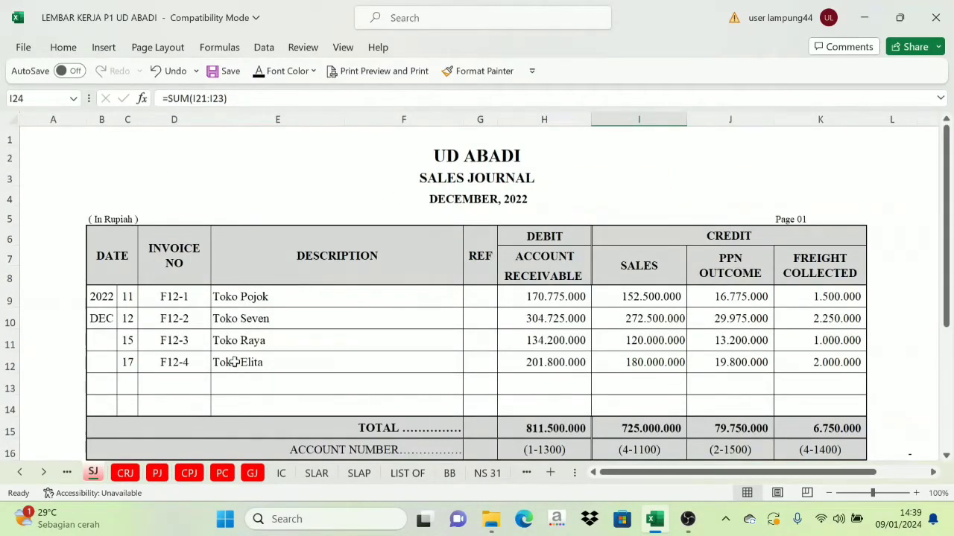
click(126, 475)
click(156, 474)
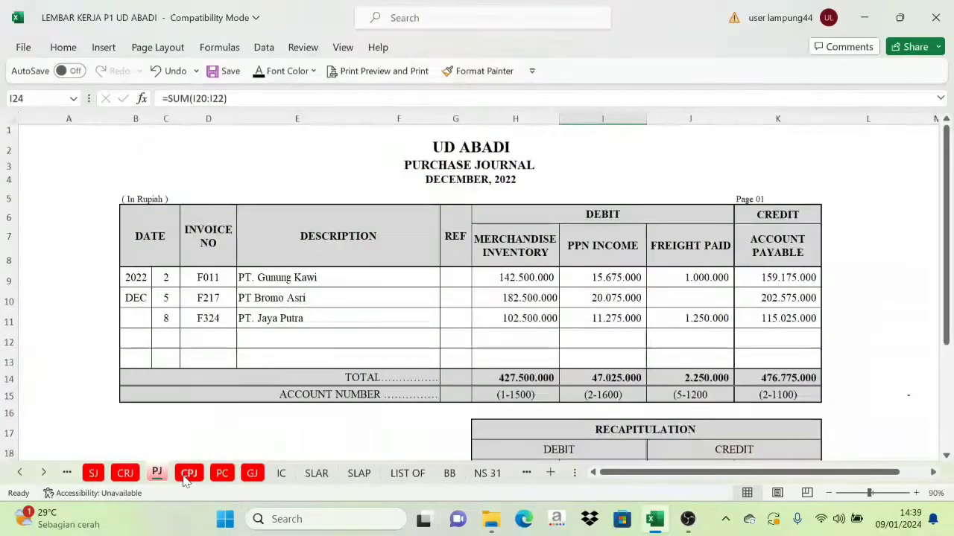
click(190, 474)
click(221, 474)
click(252, 474)
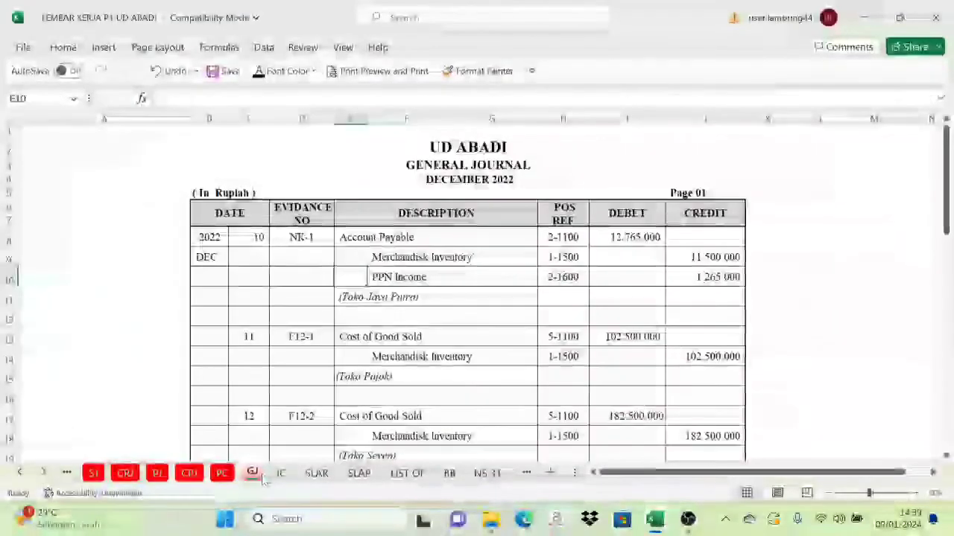
click(93, 473)
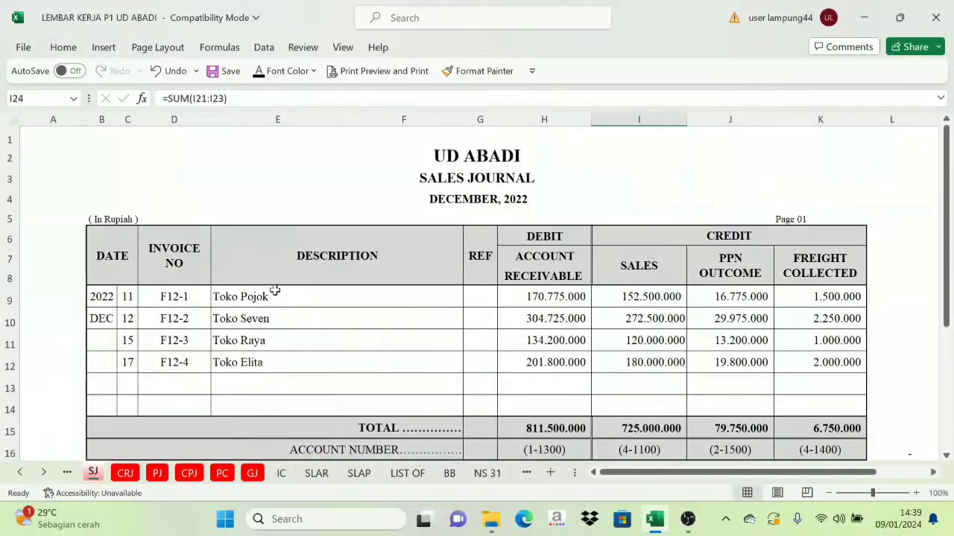
click(449, 474)
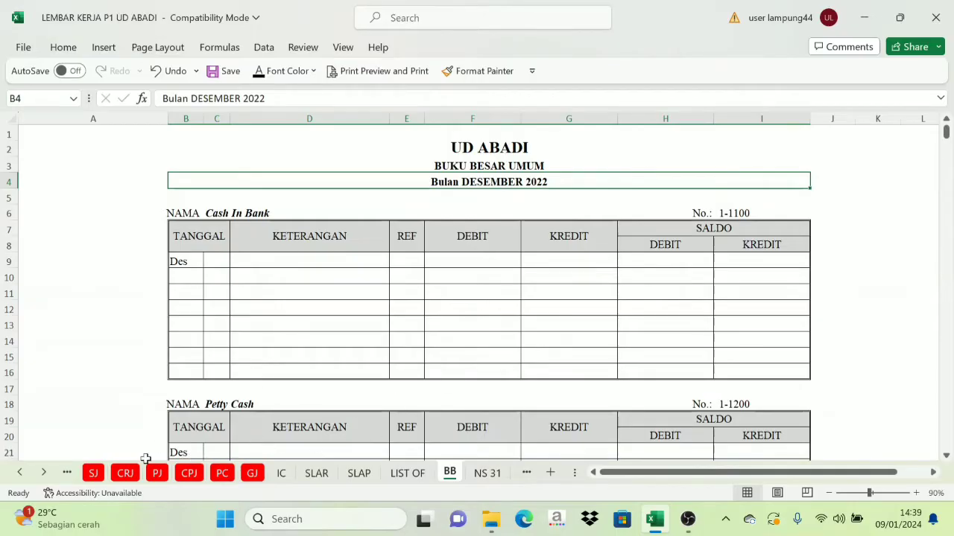
Step: Review the journals once more in order from SJ to GJ, ending back on the BB ledger sheet
click(93, 474)
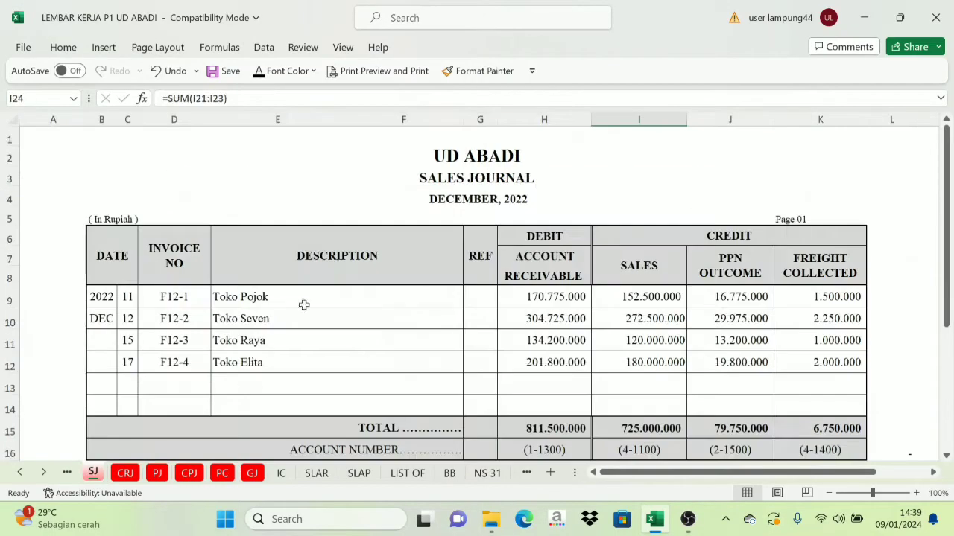
click(125, 476)
click(158, 475)
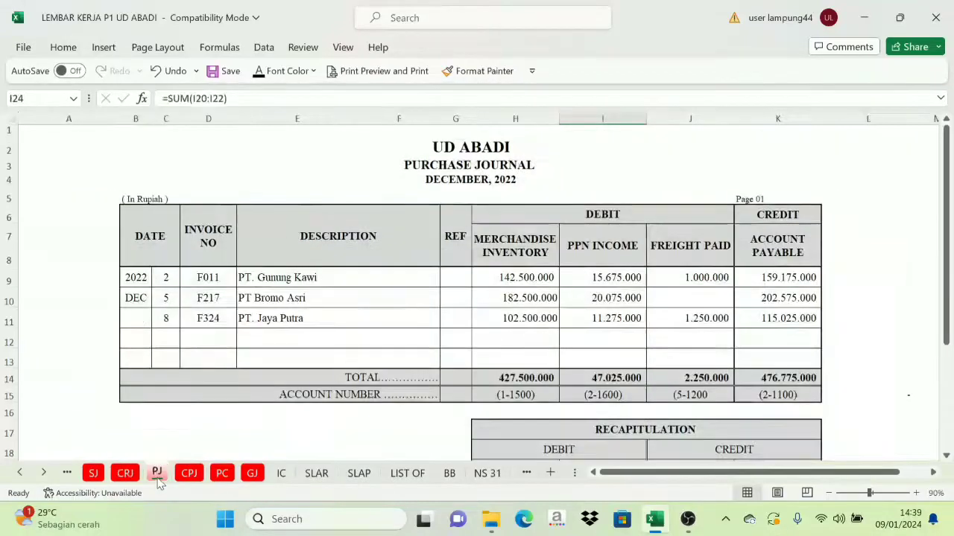
click(189, 473)
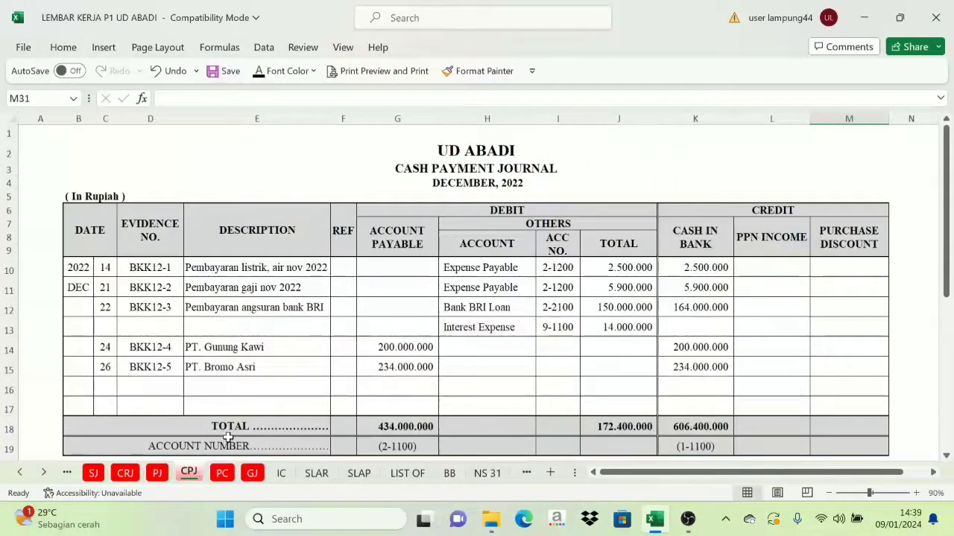
click(223, 475)
click(253, 475)
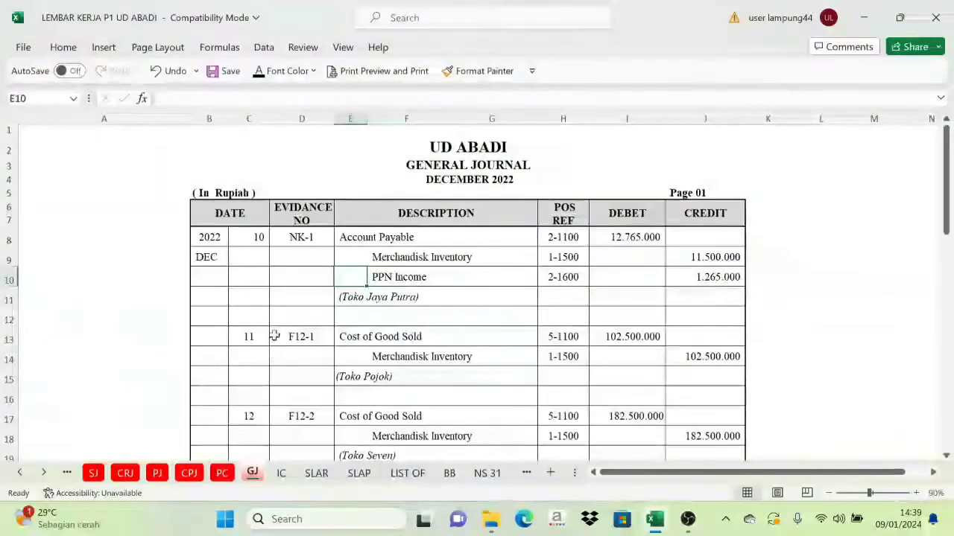
click(449, 474)
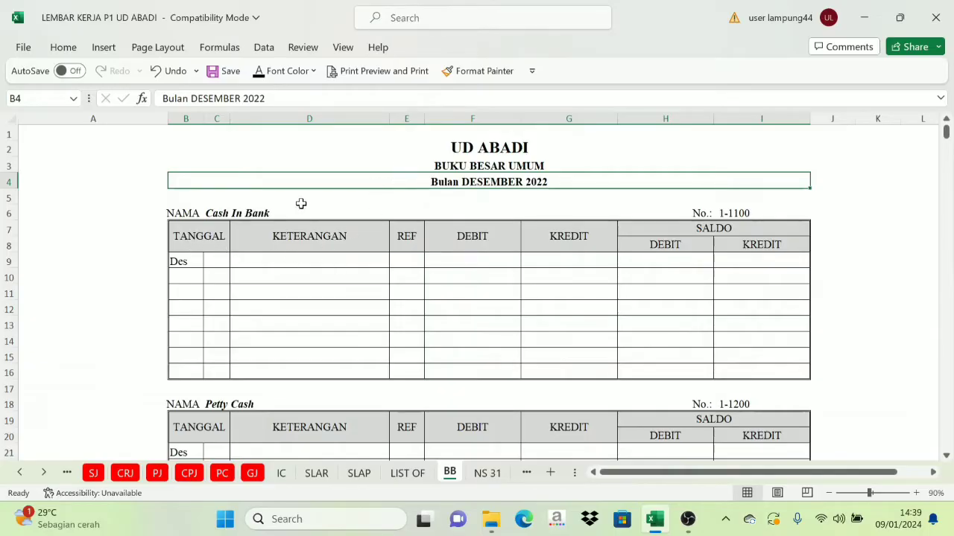
Step: Examine the account tables down the BB general ledger and return to the Cash In Bank account
scroll(251, 283, down, 17)
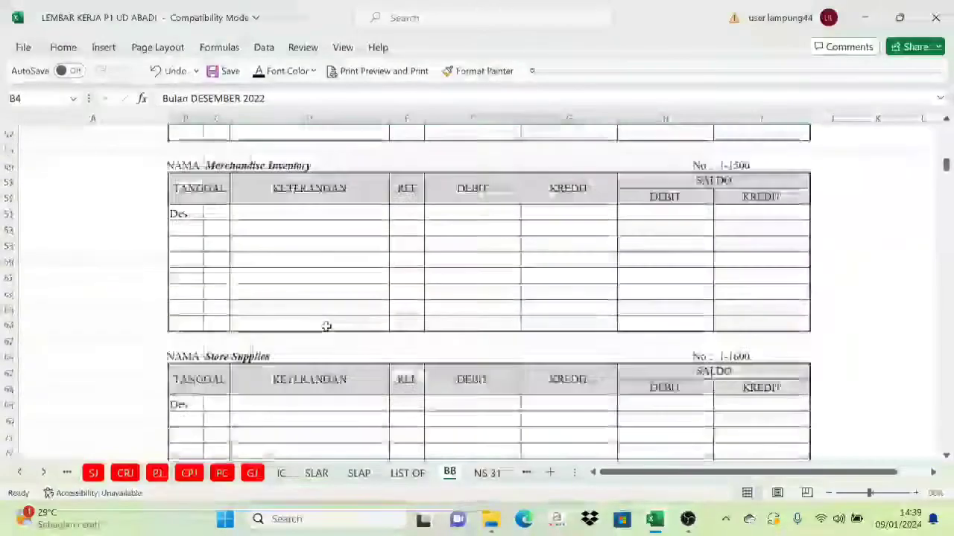
scroll(326, 326, down, 20)
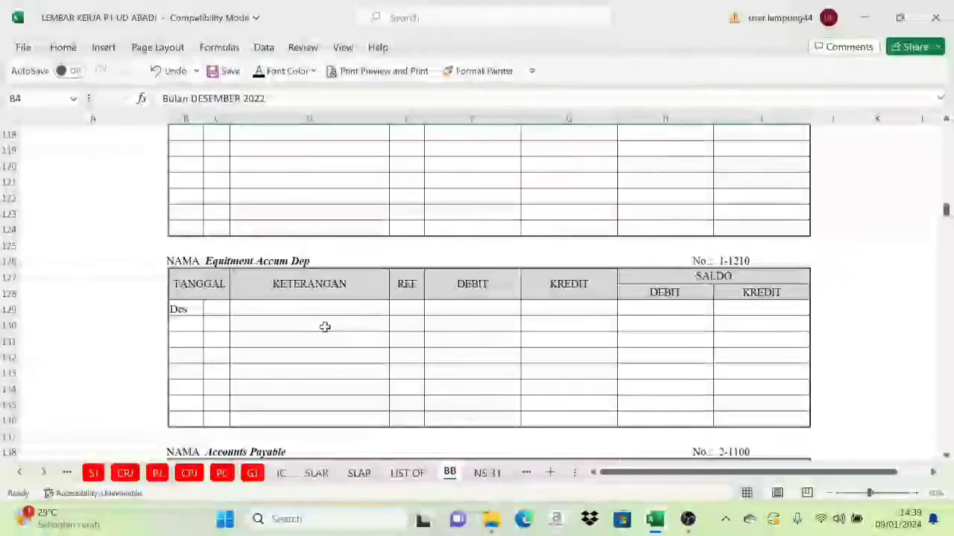
scroll(325, 326, down, 10)
scroll(325, 326, up, 13)
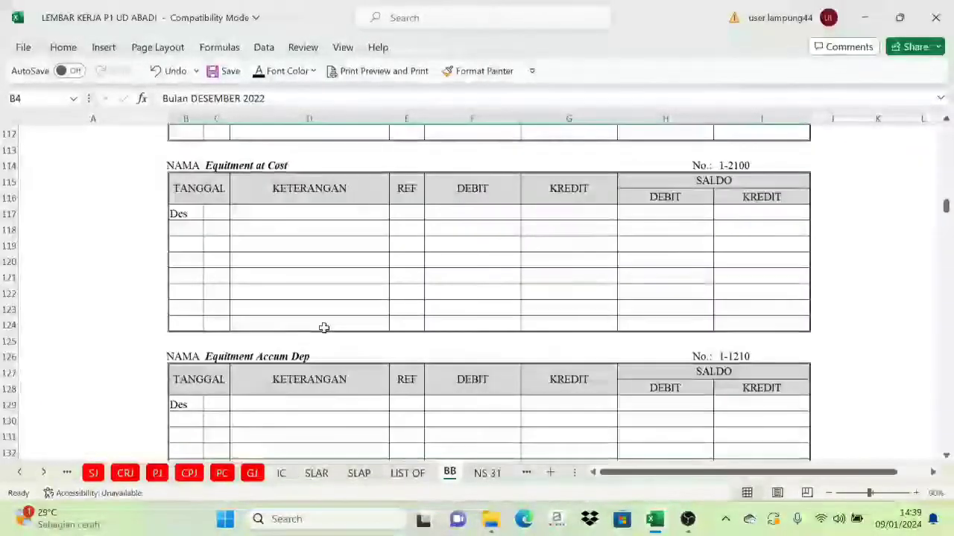
scroll(324, 328, up, 20)
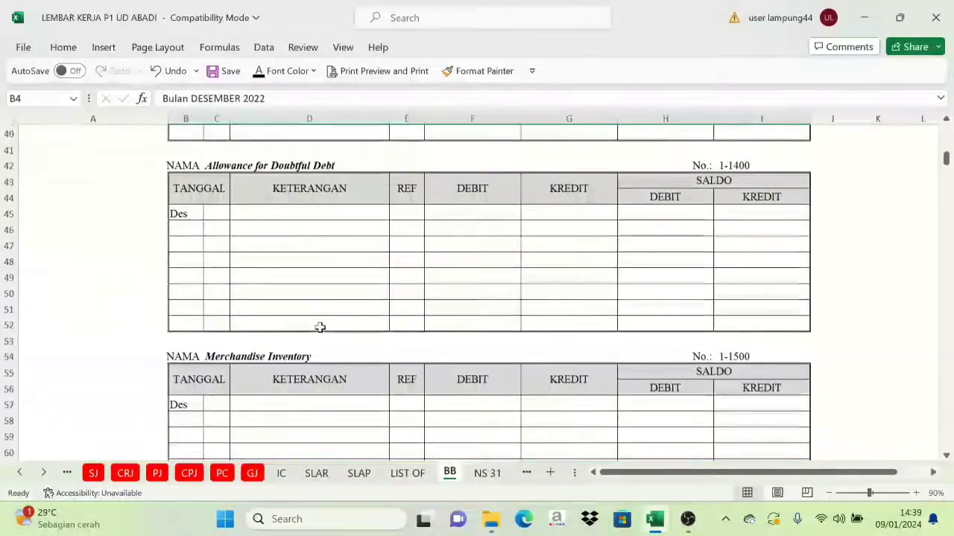
scroll(318, 326, up, 13)
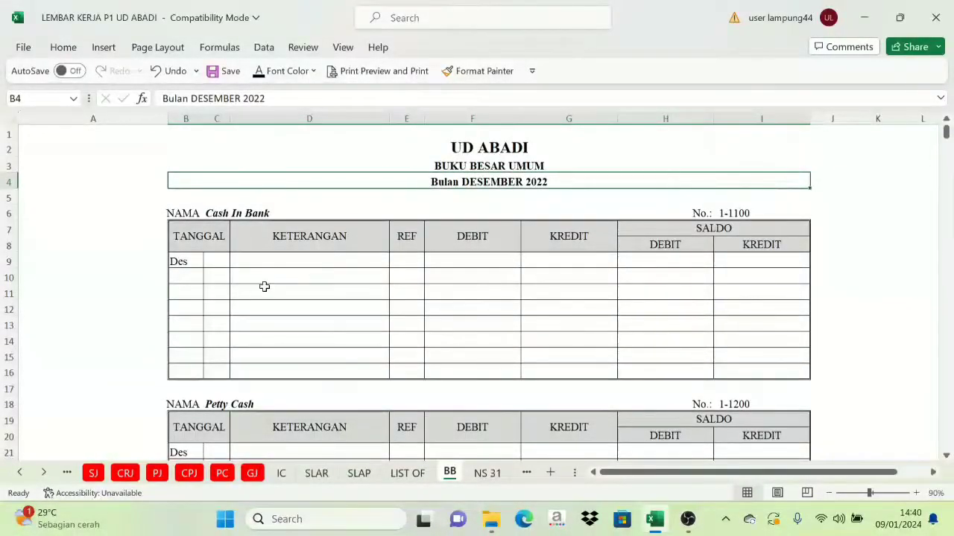
Step: Examine the account balances on the TB 30 NOV trial balance against the BB ledger, ending on BB
click(20, 473)
click(108, 474)
scroll(227, 402, up, 13)
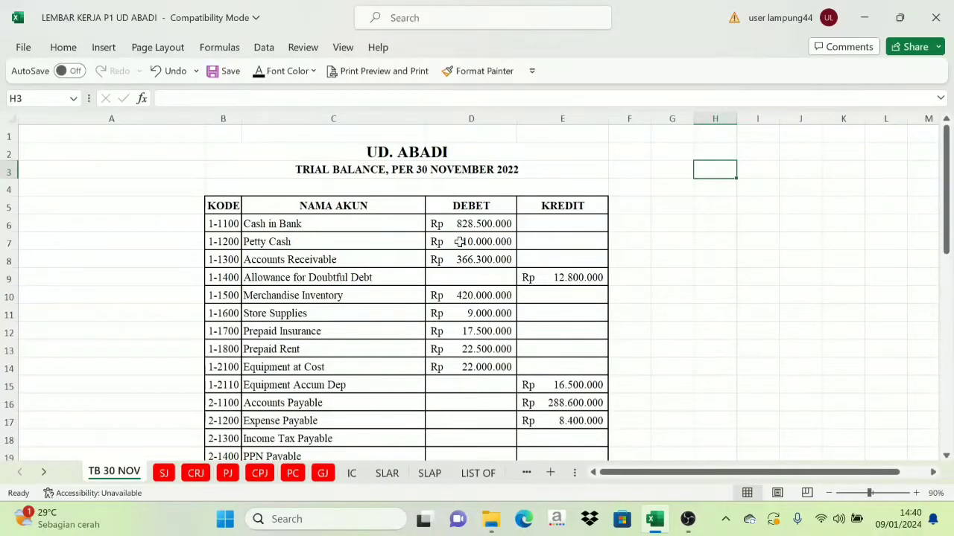
click(44, 473)
click(445, 474)
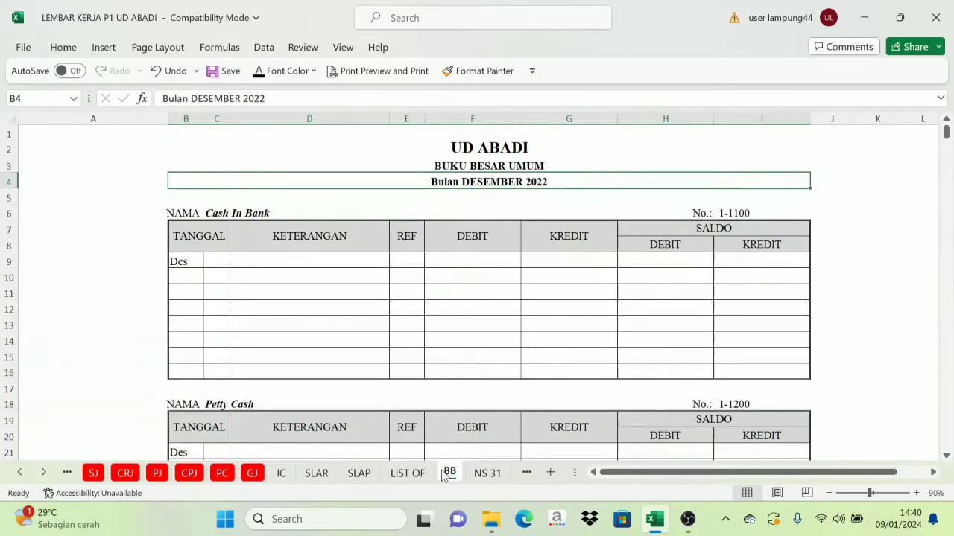
click(20, 472)
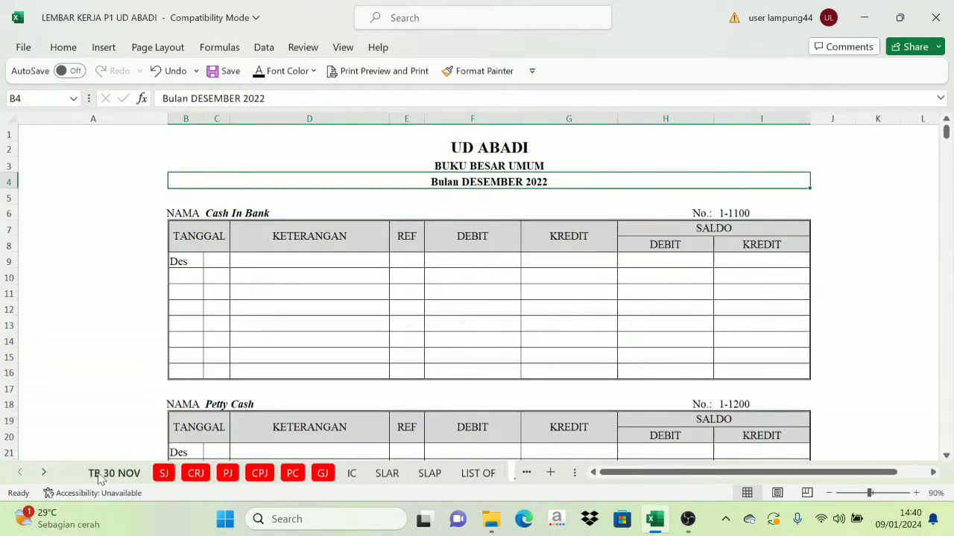
click(139, 469)
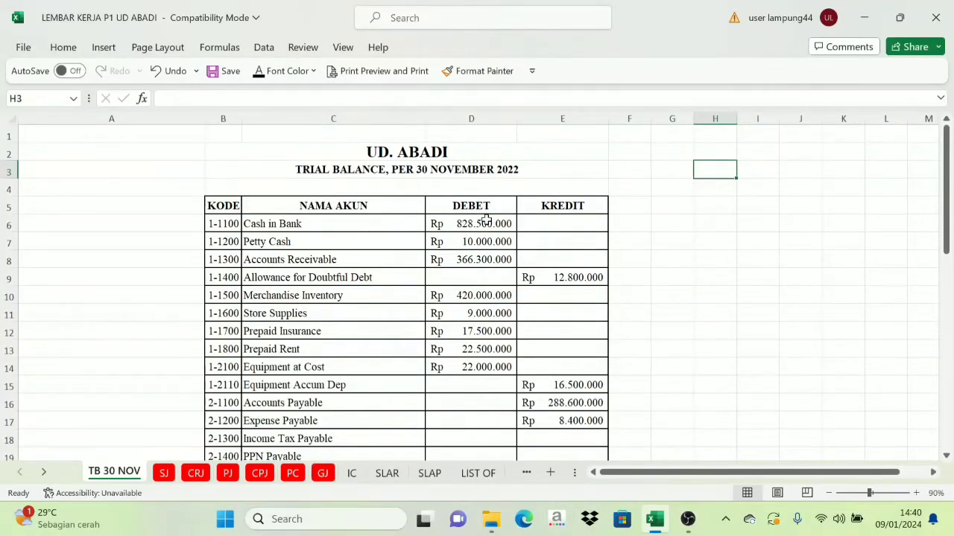
click(44, 472)
click(449, 474)
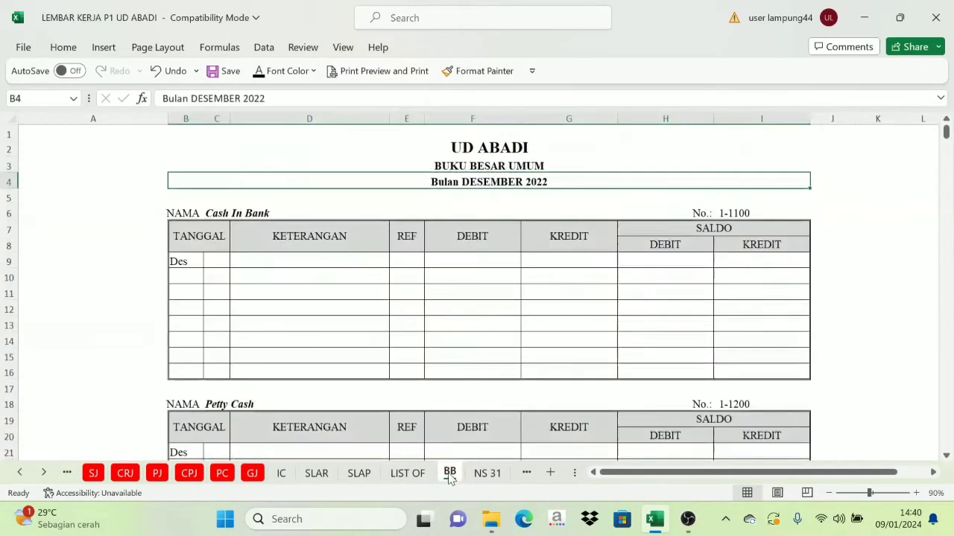
Step: Apply the black font color to C9:D9 and to the opening debit balance in H9 of the Cash In Bank ledger
drag(220, 260, 251, 258)
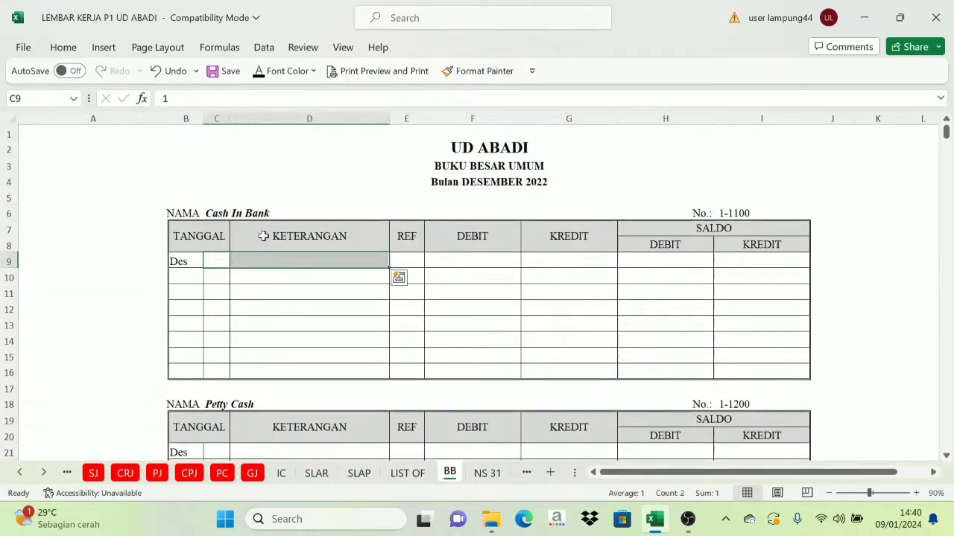
click(259, 72)
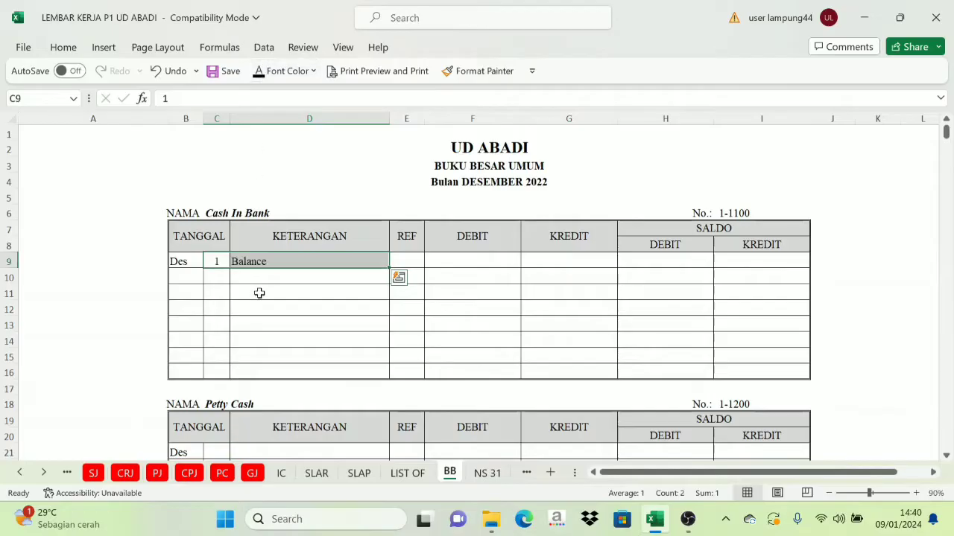
click(413, 262)
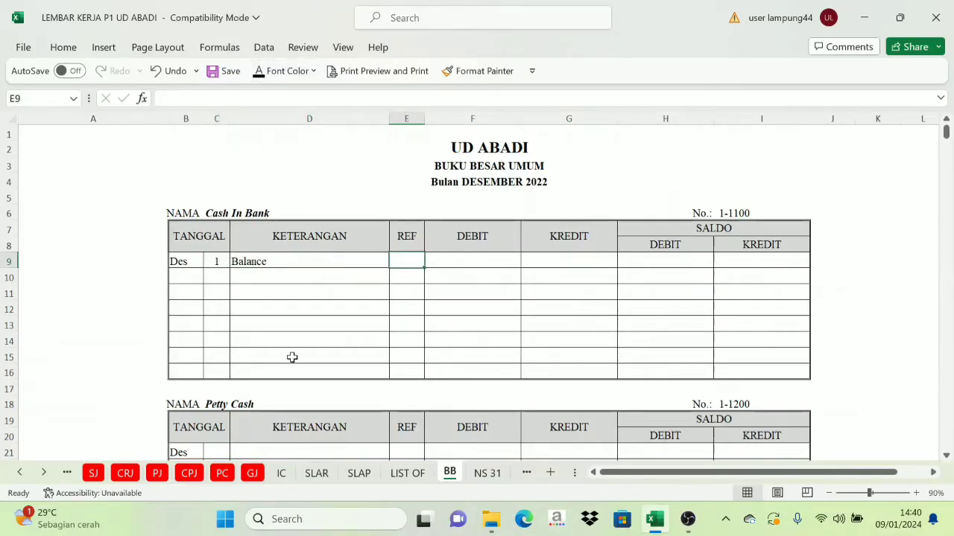
click(709, 230)
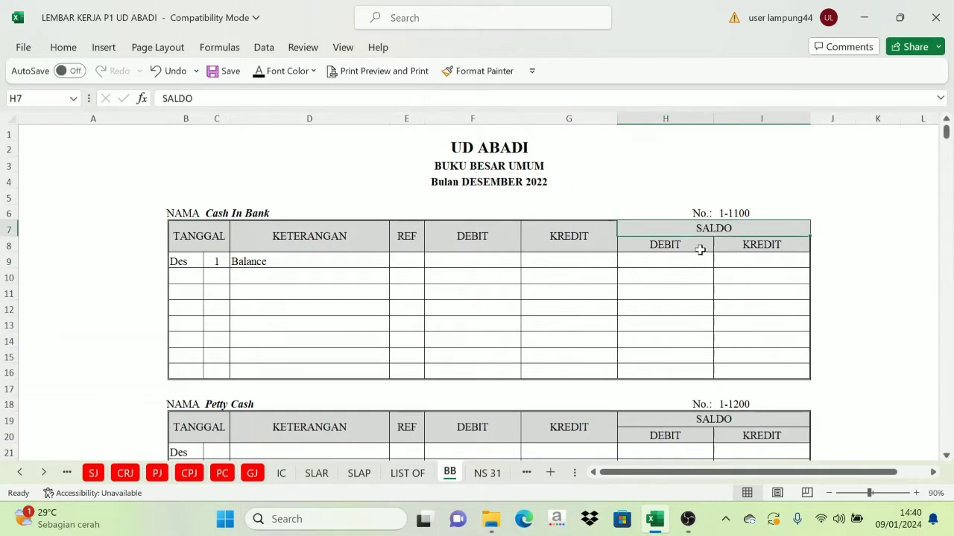
click(662, 263)
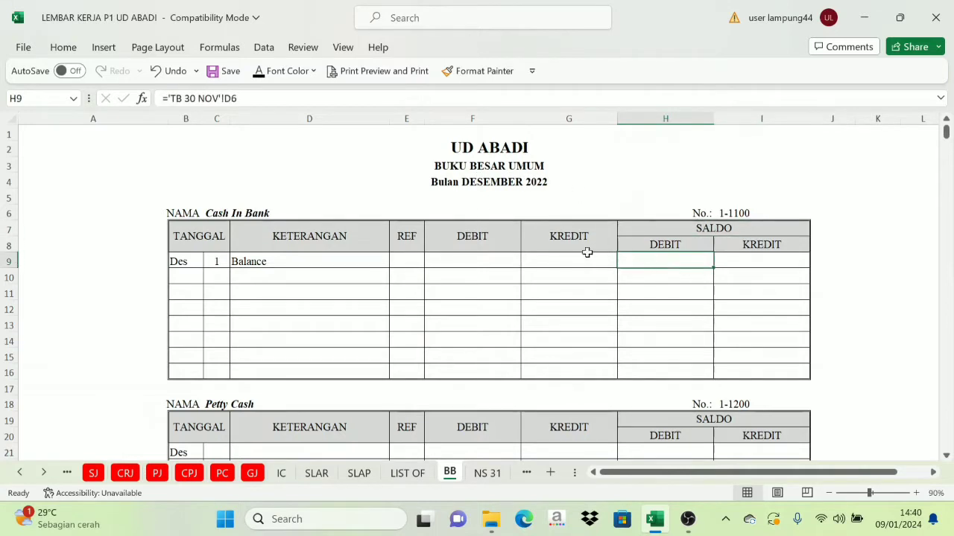
click(259, 72)
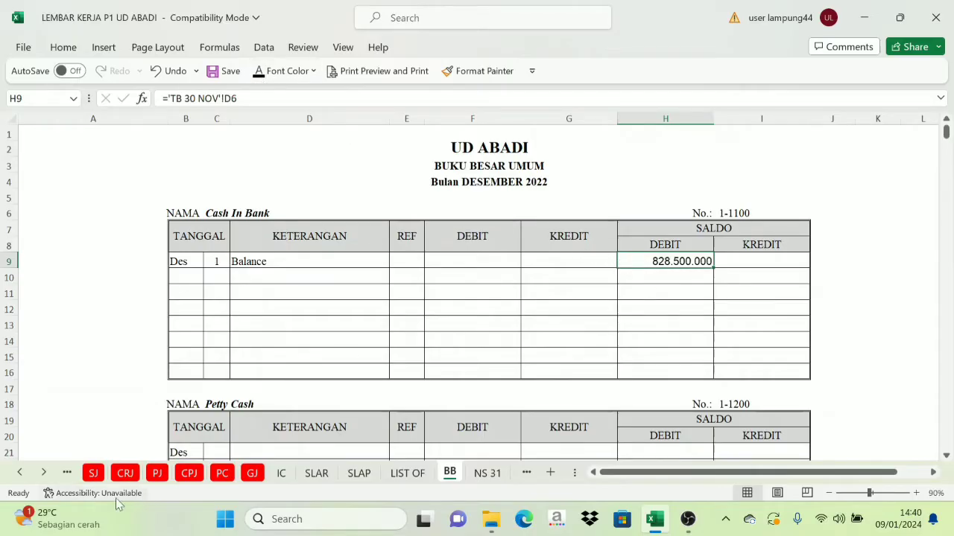
Step: Check the Cash in Bank amount on the TB 30 NOV trial balance and return to the BB ledger
click(20, 472)
click(116, 473)
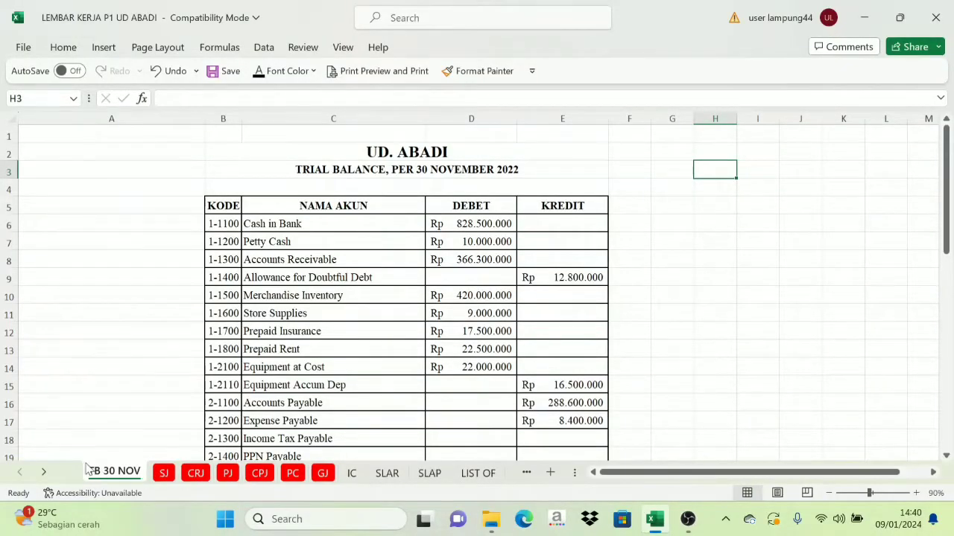
click(44, 473)
click(449, 474)
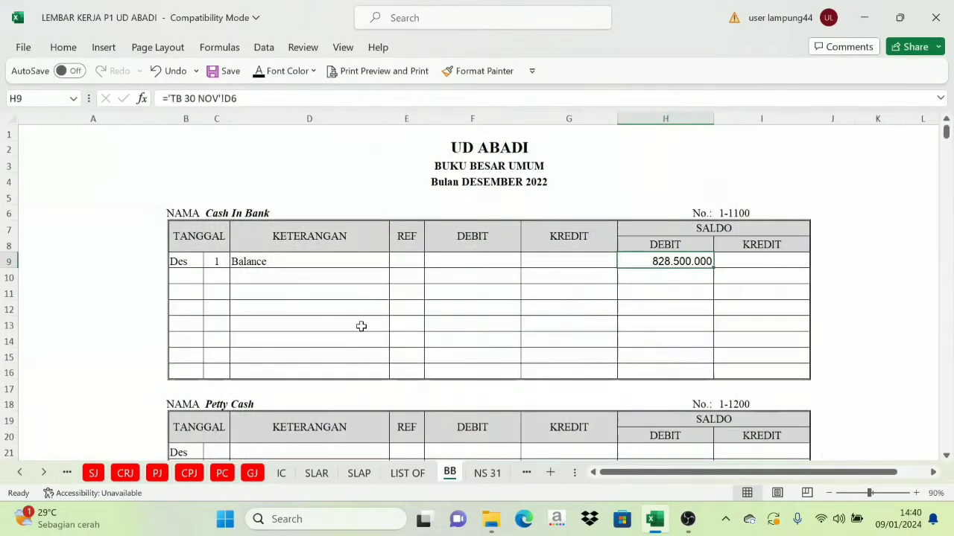
Step: Apply the black font color to C21:E21 and to the opening debit balance in H21 of the Petty Cash ledger
scroll(211, 385, down, 4)
drag(217, 262, 374, 262)
text(1	Balance)
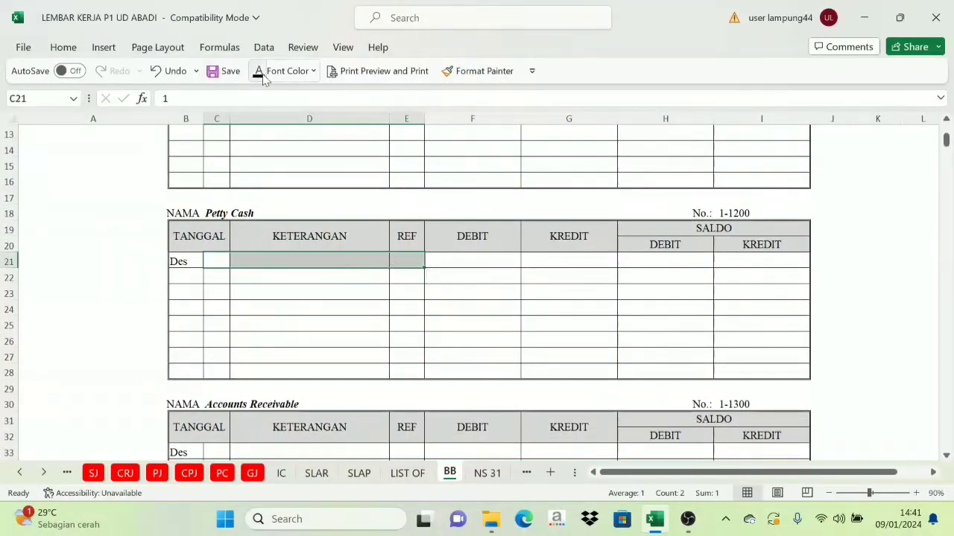
click(259, 70)
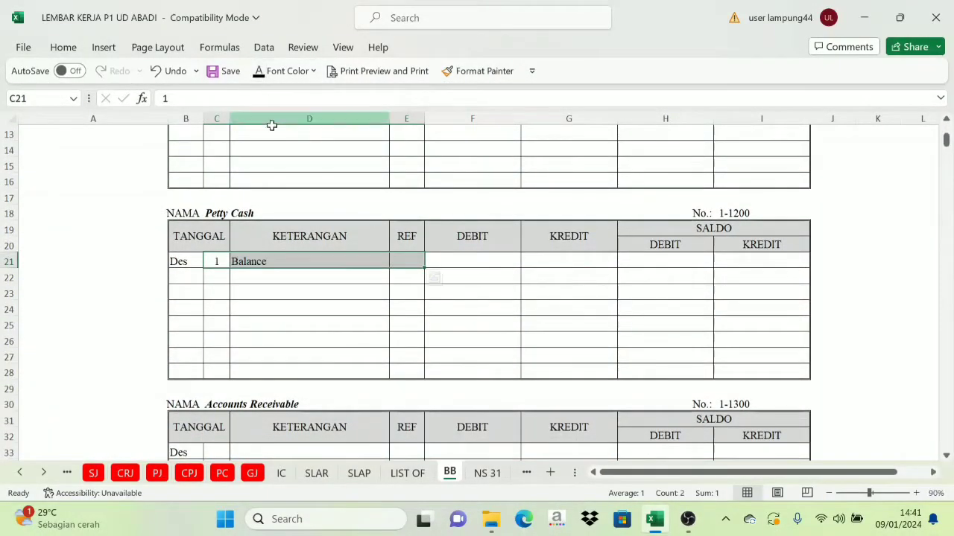
click(406, 262)
scroll(662, 276, up, 2)
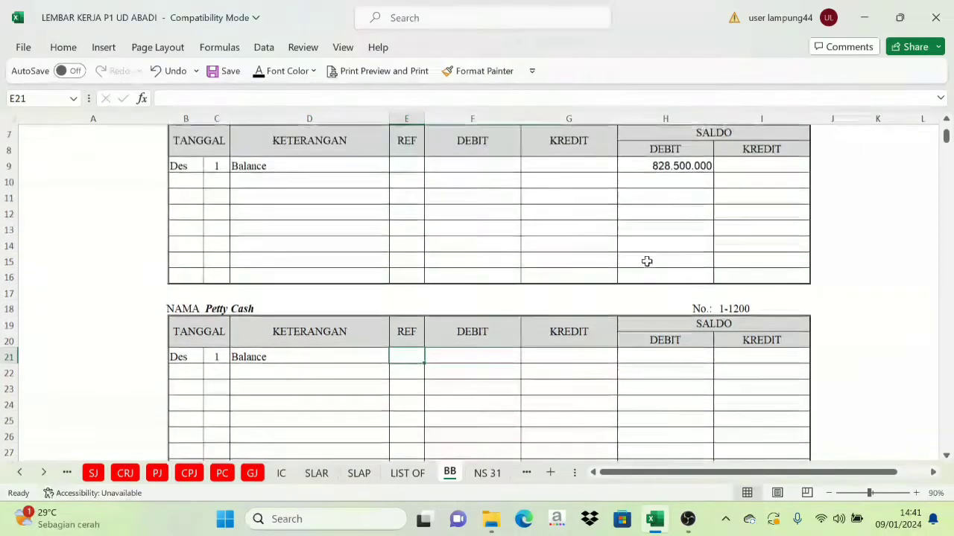
click(669, 362)
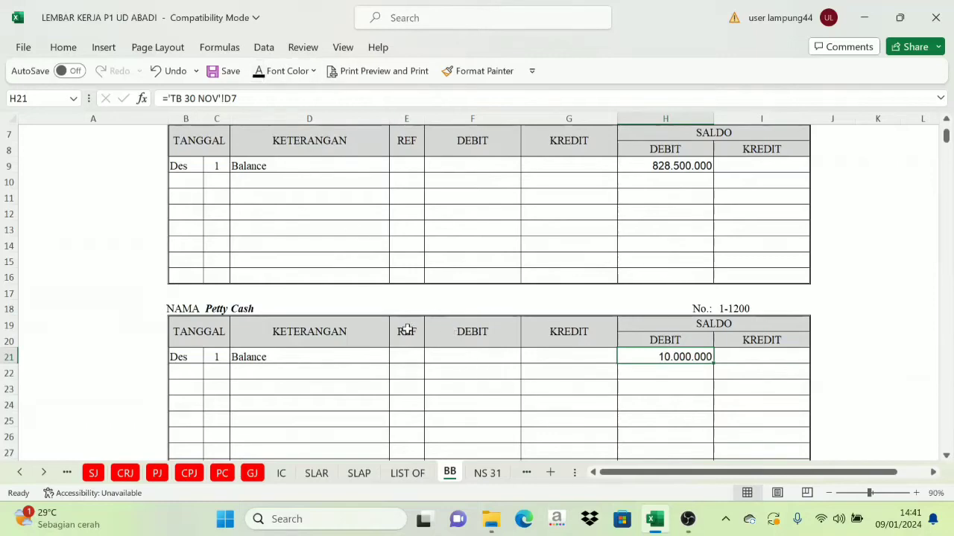
Step: Go past the Accounts Receivable ledger and examine the remaining accounts on the TB 30 NOV trial balance down to the total
scroll(384, 322, down, 4)
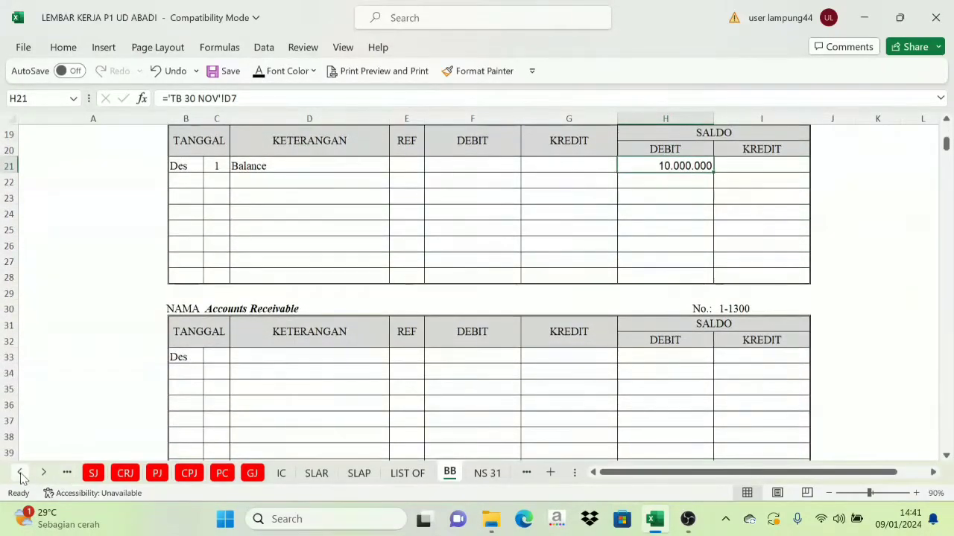
click(20, 474)
click(114, 473)
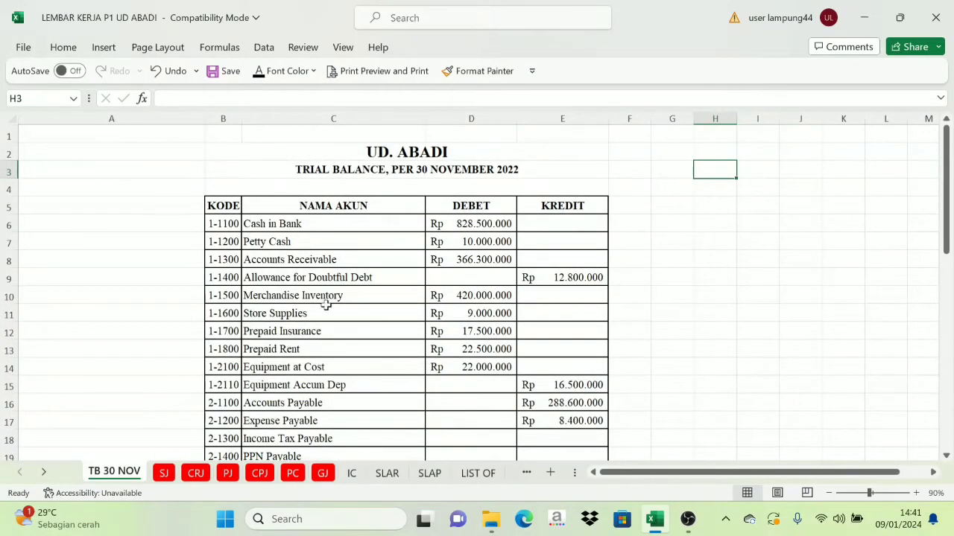
scroll(325, 305, down, 12)
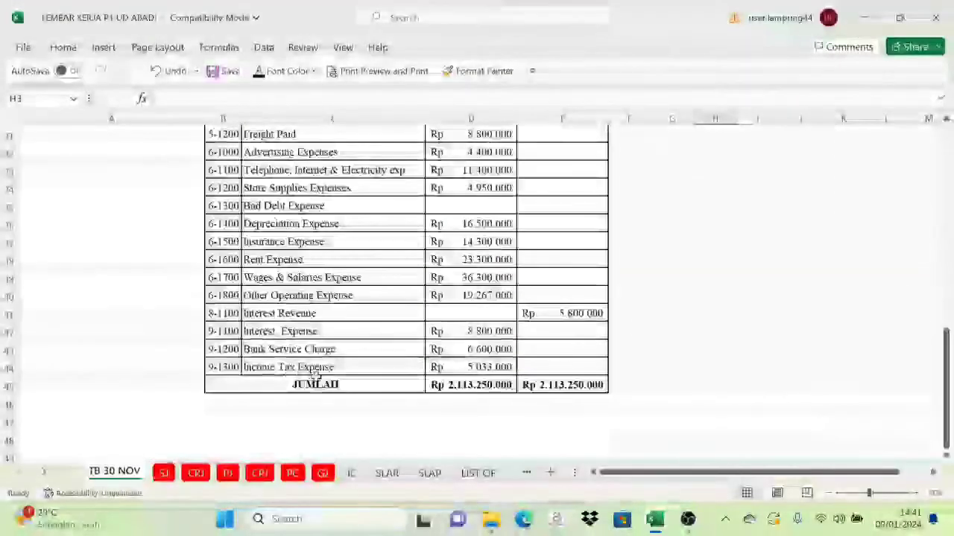
Step: Examine the credit amounts from E9 to E17 on the TB 30 NOV trial balance and return to the BB ledger
scroll(446, 274, up, 7)
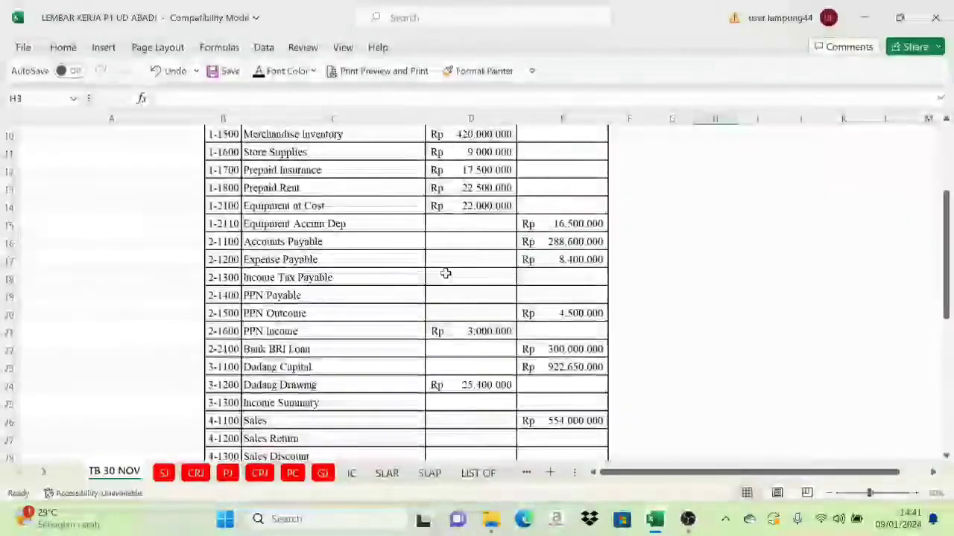
scroll(446, 274, up, 3)
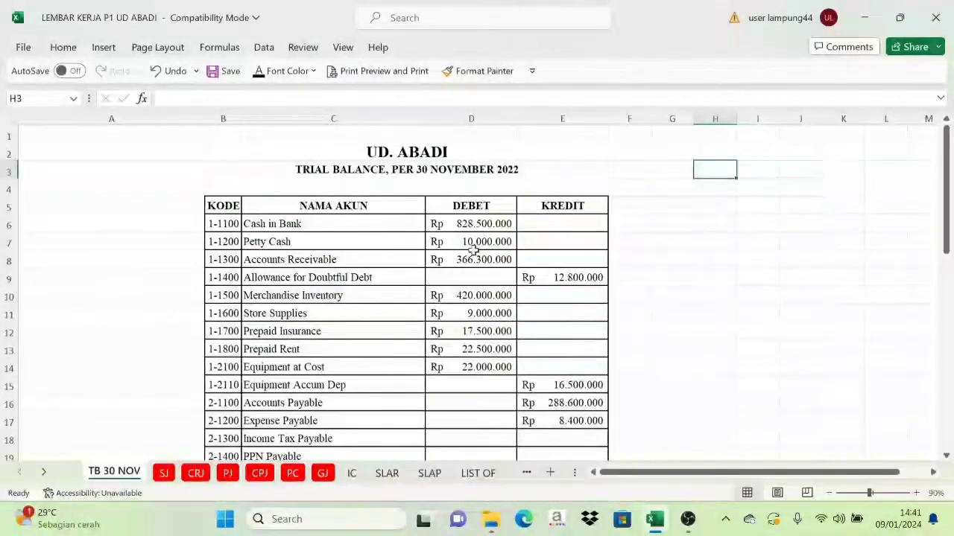
drag(558, 275, 558, 420)
click(550, 343)
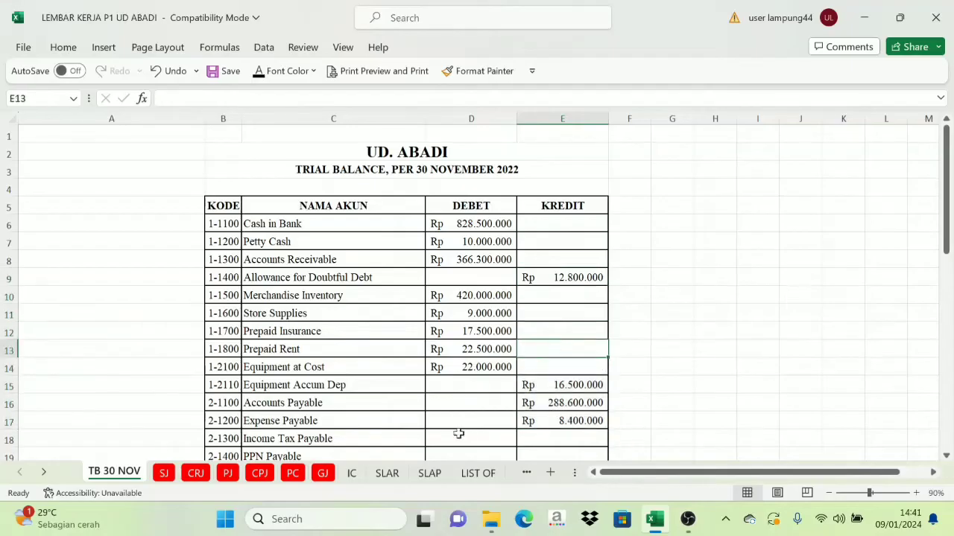
click(44, 473)
click(444, 474)
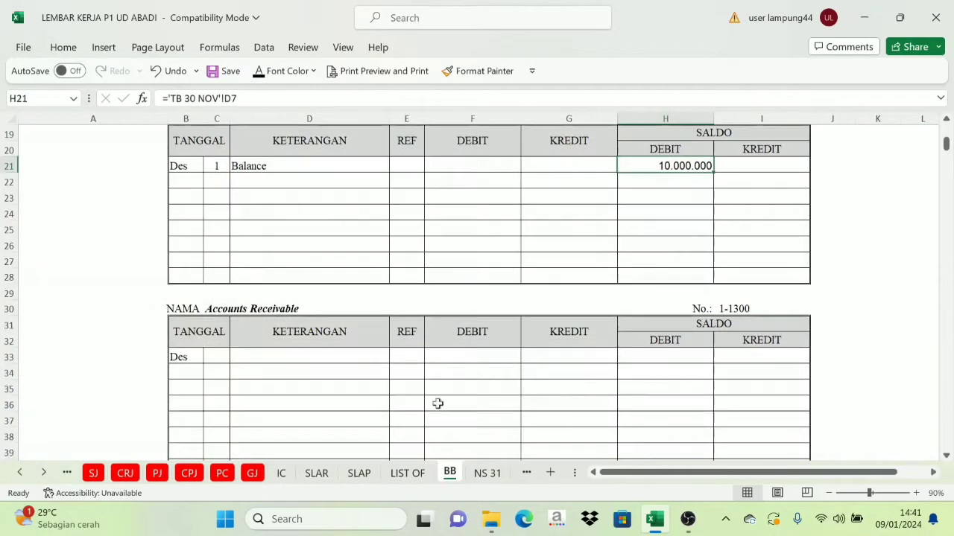
scroll(402, 270, up, 3)
scroll(370, 324, down, 3)
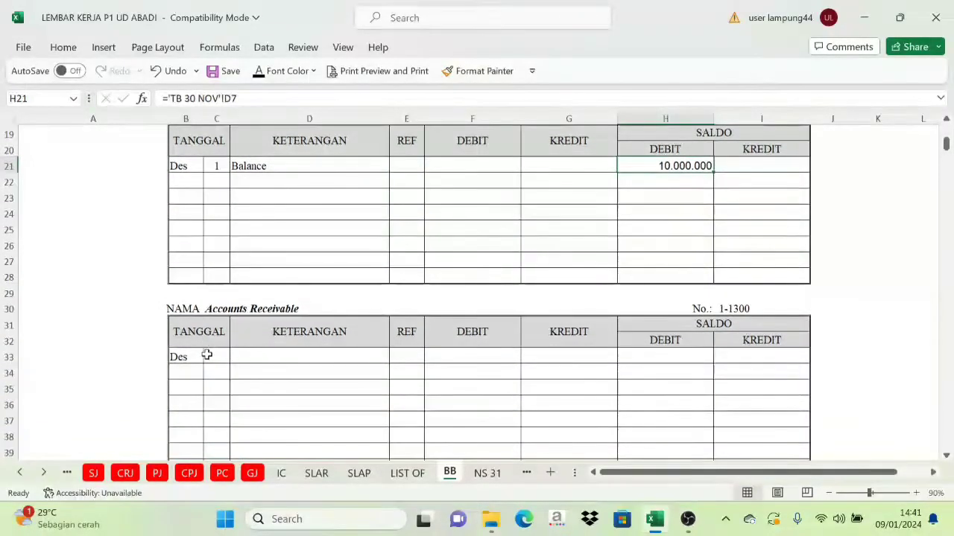
Step: Apply the black font color to the opening balance rows C33:I33 of Accounts Receivable and C45:I45 of Allowance for Doubtful Debt
drag(206, 355, 749, 357)
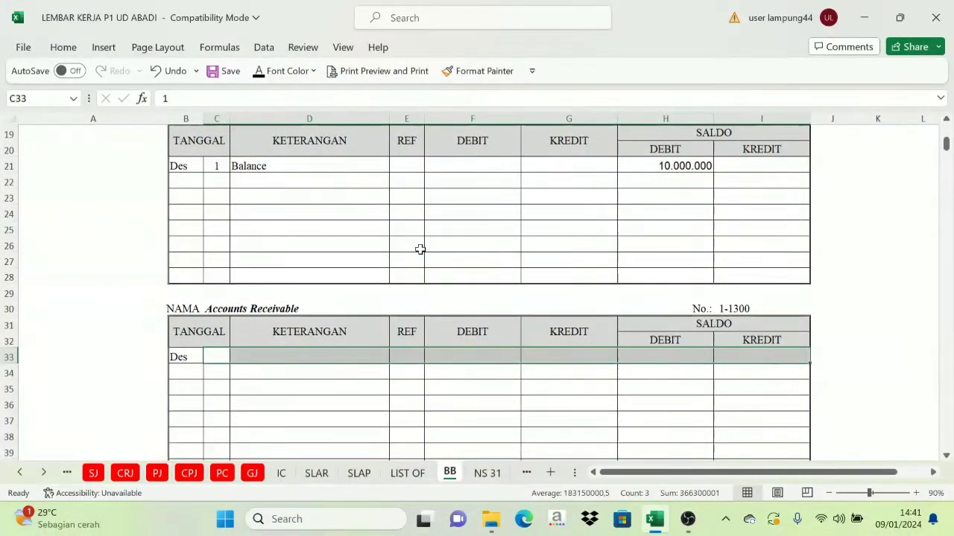
scroll(318, 213, down, 6)
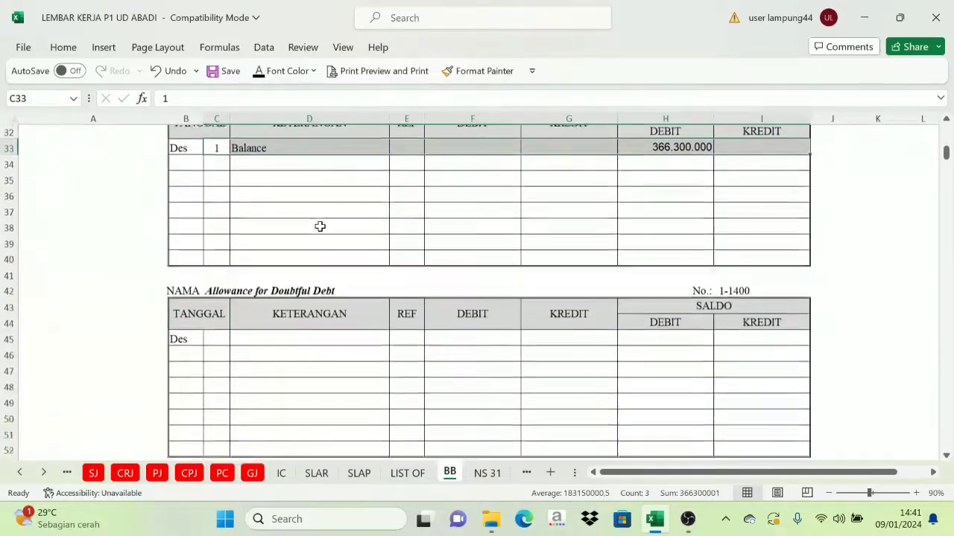
drag(211, 260, 753, 261)
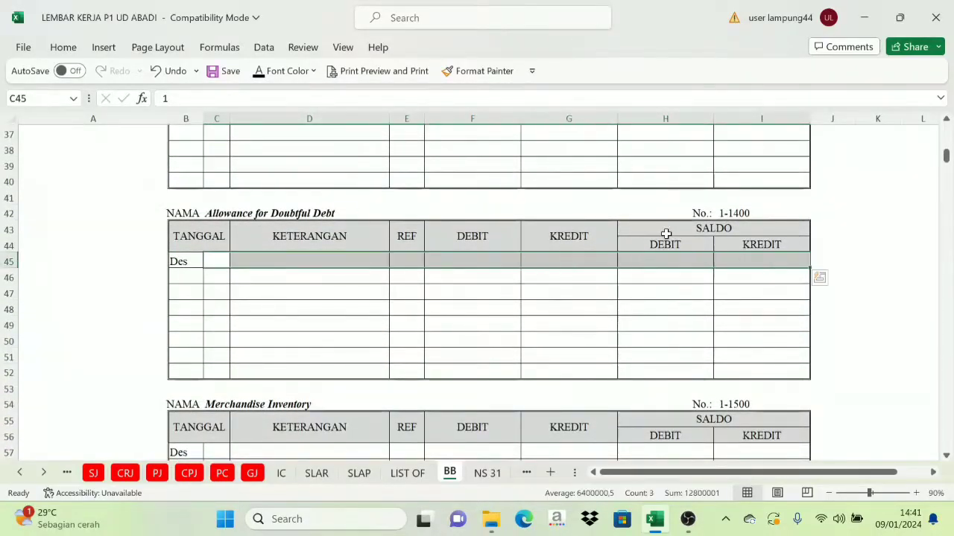
click(259, 74)
Step: Apply the black font color to the opening balance rows C57:I57 of Merchandise Inventory and C69:I69 of Store Supplies
scroll(323, 296, down, 3)
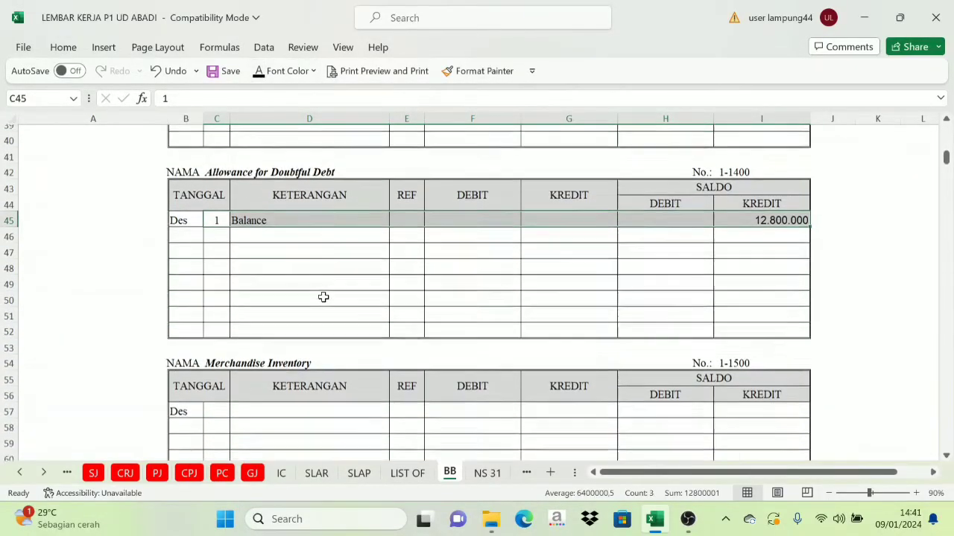
drag(213, 311, 725, 311)
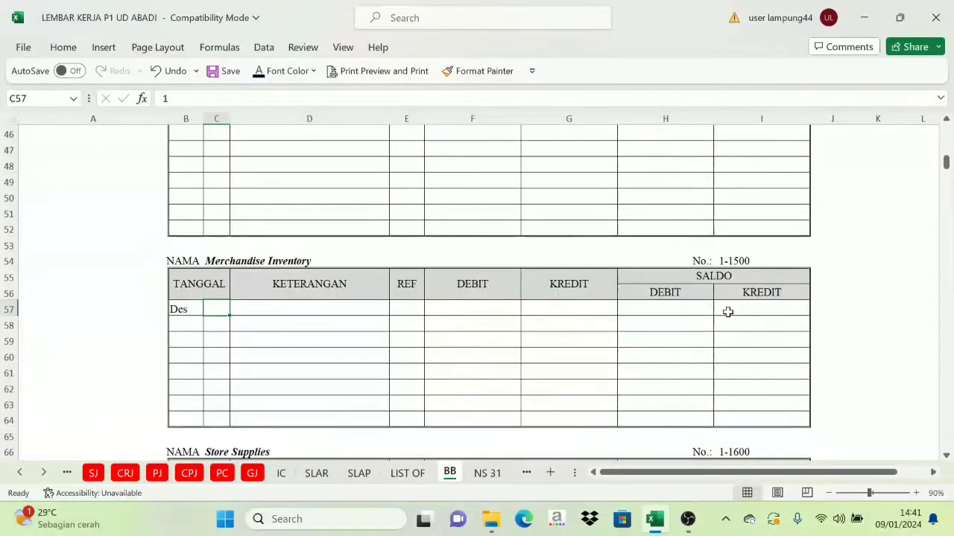
click(259, 72)
scroll(330, 255, down, 4)
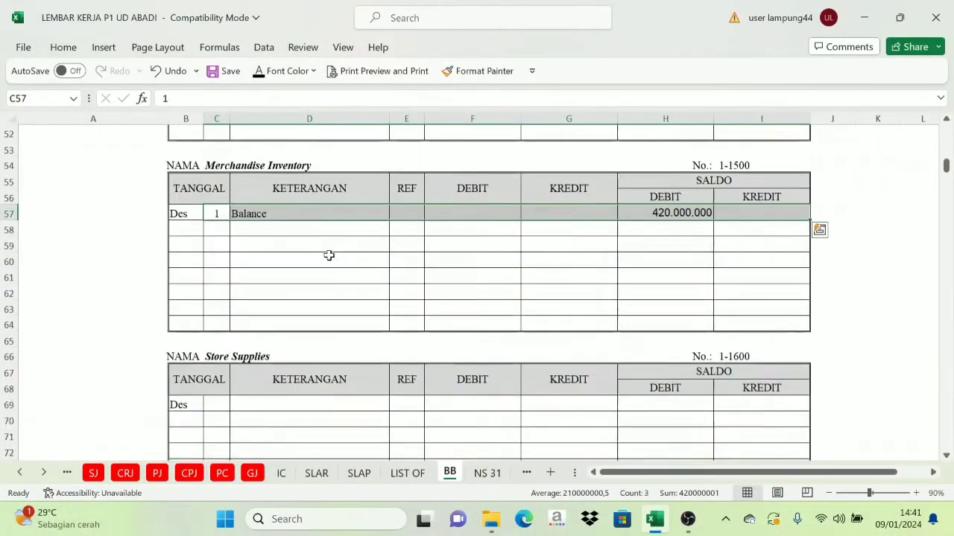
scroll(260, 277, down, 2)
drag(219, 264, 734, 263)
click(258, 72)
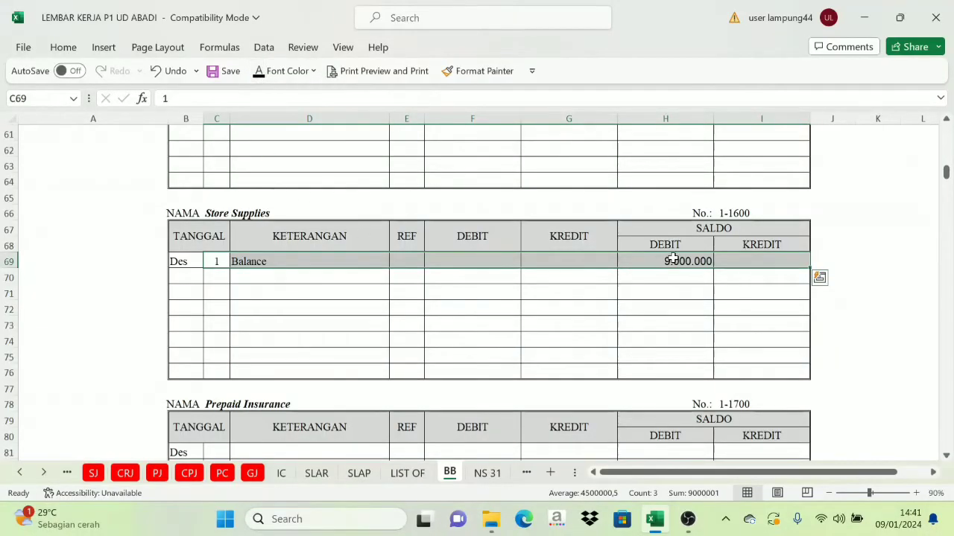
Step: Apply the black font color to the opening balance rows C81:I81 of Prepaid Insurance and C93:I93 of Prepaid Rent
scroll(286, 443, down, 2)
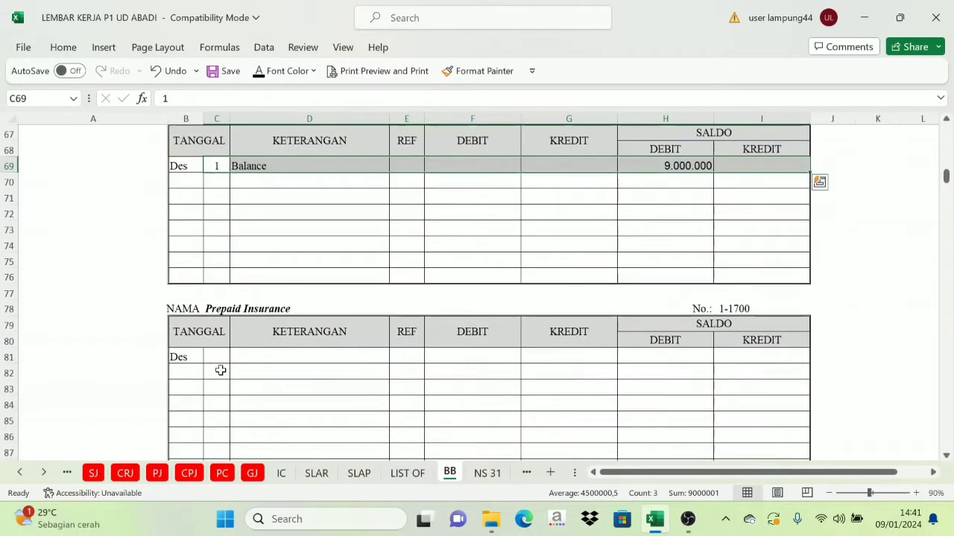
click(216, 358)
shift+click(732, 358)
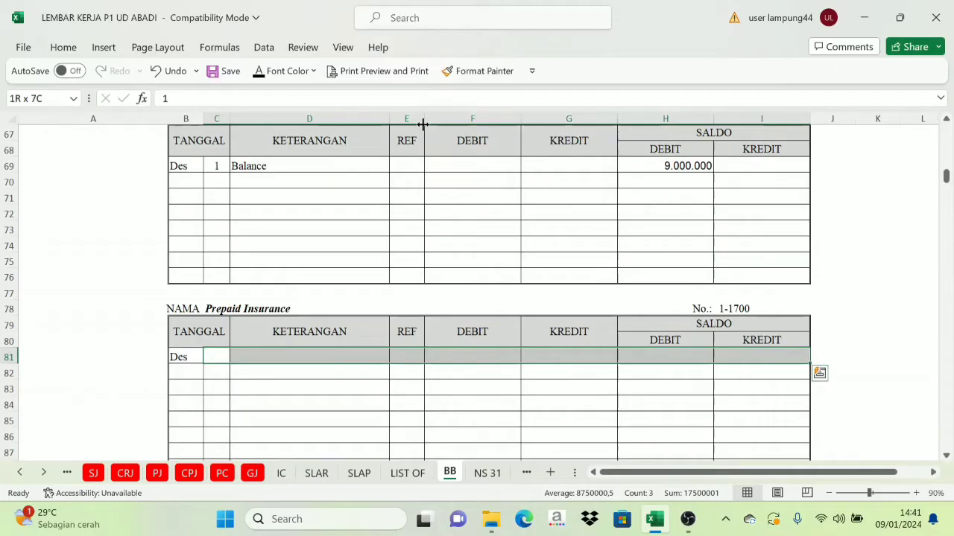
click(258, 73)
scroll(287, 219, down, 5)
click(218, 308)
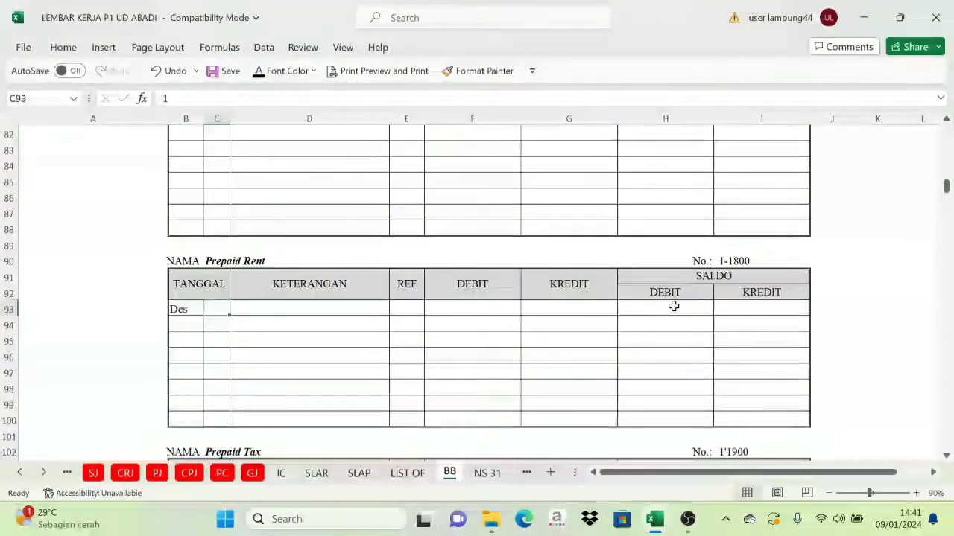
shift+click(740, 307)
click(258, 73)
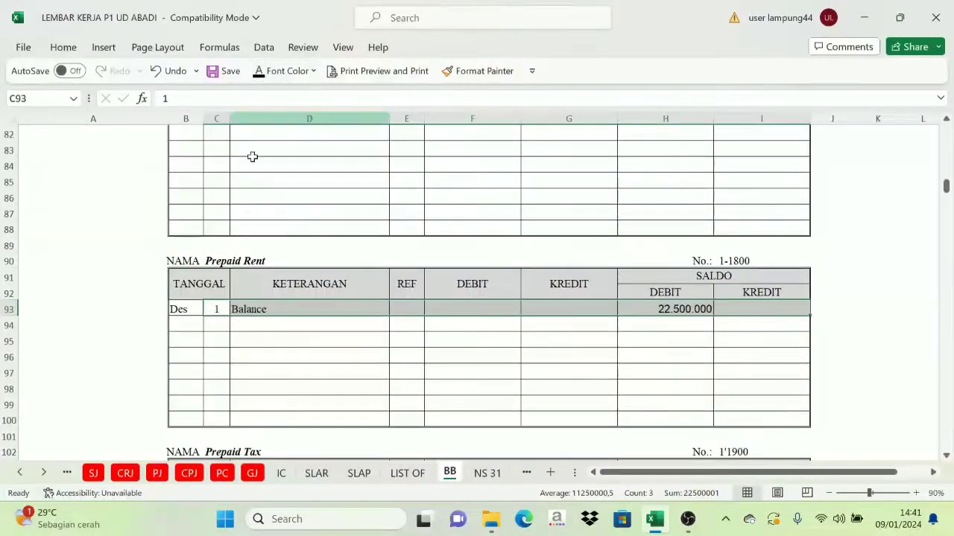
Step: Apply the black font color to the opening balance rows C105:I105 of Prepaid Tax and C117:I117 of Equitment at Cost
scroll(252, 156, down, 3)
click(220, 355)
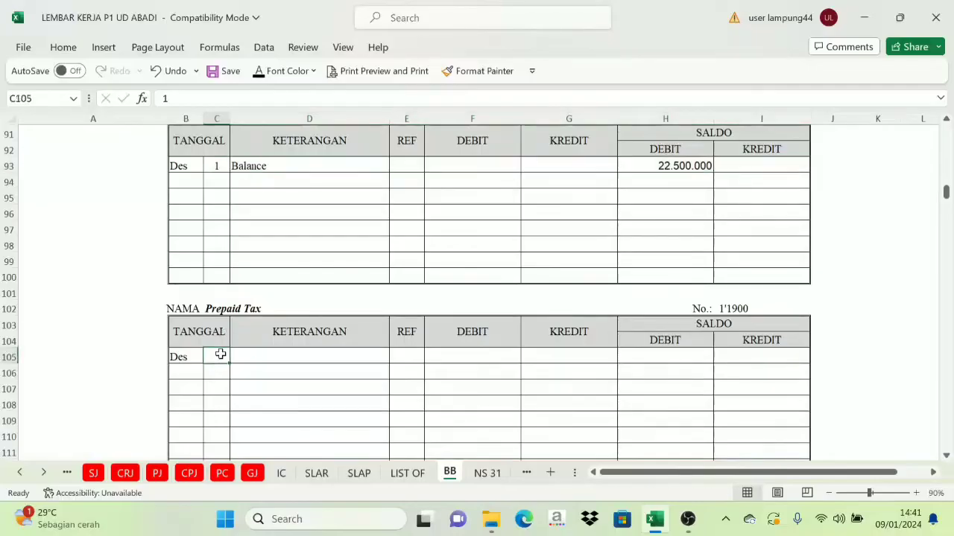
shift+click(759, 357)
click(258, 72)
scroll(351, 208, down, 3)
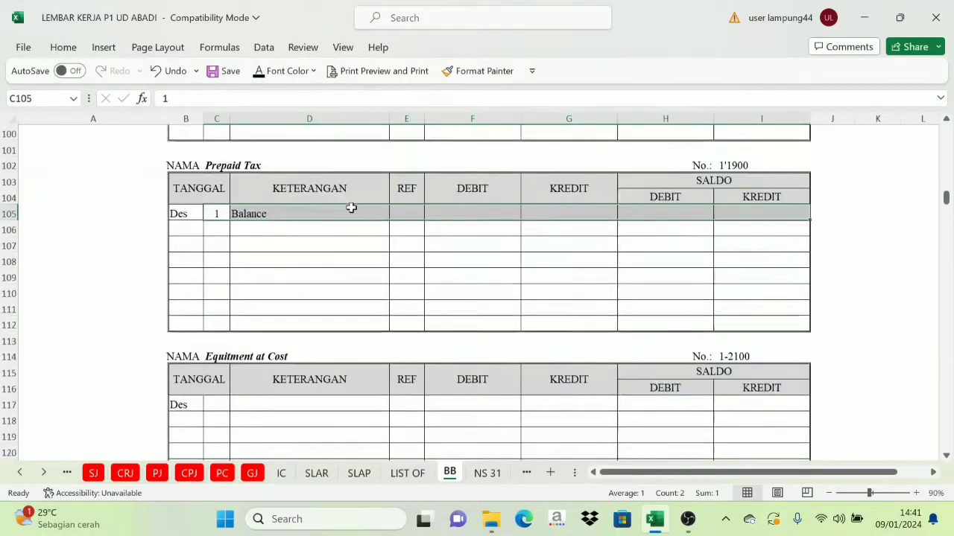
scroll(351, 208, down, 4)
click(211, 213)
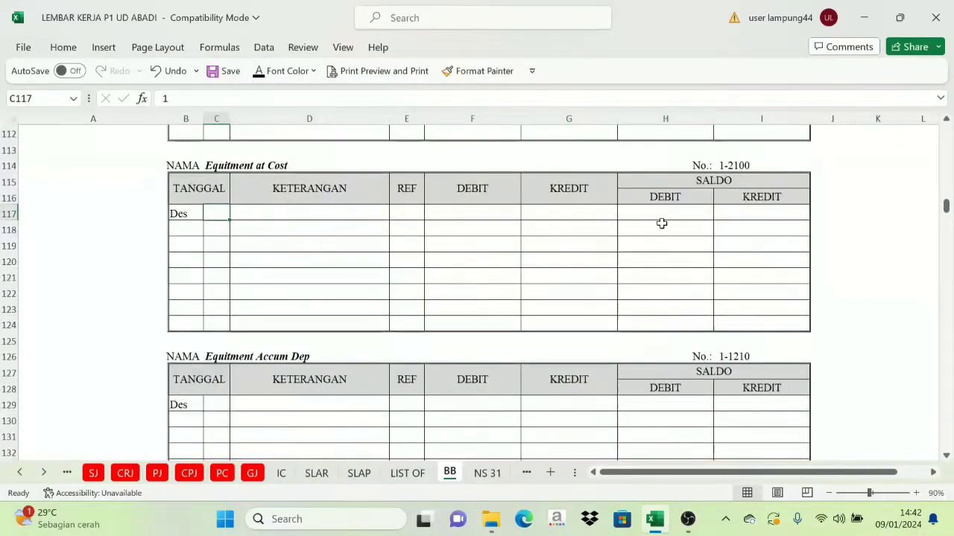
shift+click(730, 214)
click(258, 73)
Step: Apply the black font color to the opening balance rows C129:I129 of Equitment Accum Dep and C141:I141 of Accounts Payable
scroll(266, 264, down, 4)
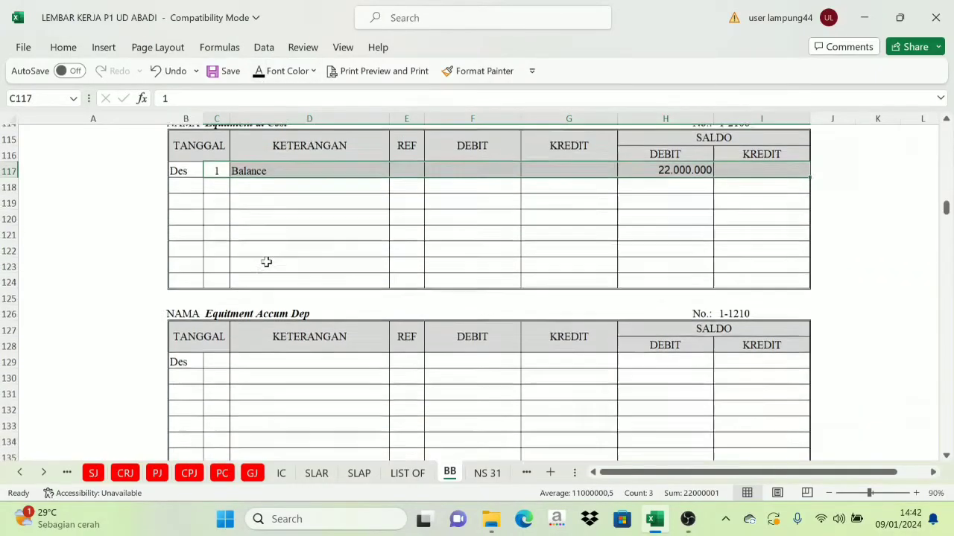
click(215, 213)
shift+click(741, 215)
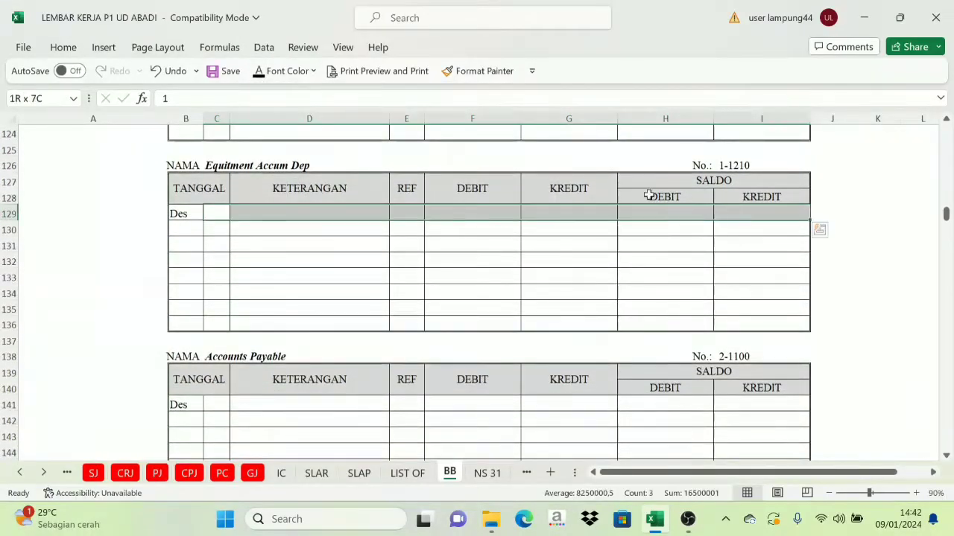
click(259, 73)
scroll(249, 219, down, 2)
scroll(249, 220, down, 2)
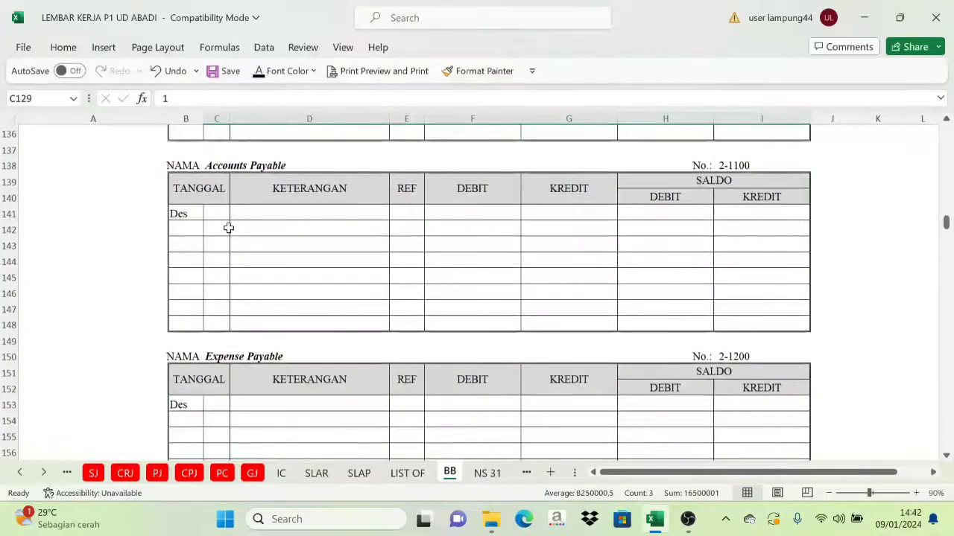
click(220, 214)
shift+click(718, 213)
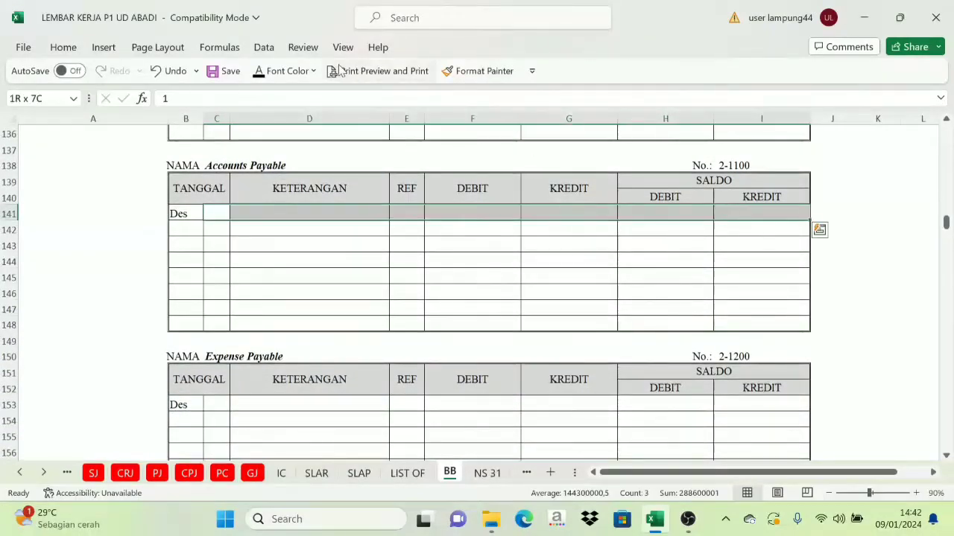
click(258, 72)
Step: Apply the black font color to the opening balance rows C153:I153 of Expense Payable and C165:I165 of Income Tax Payable
scroll(268, 134, down, 4)
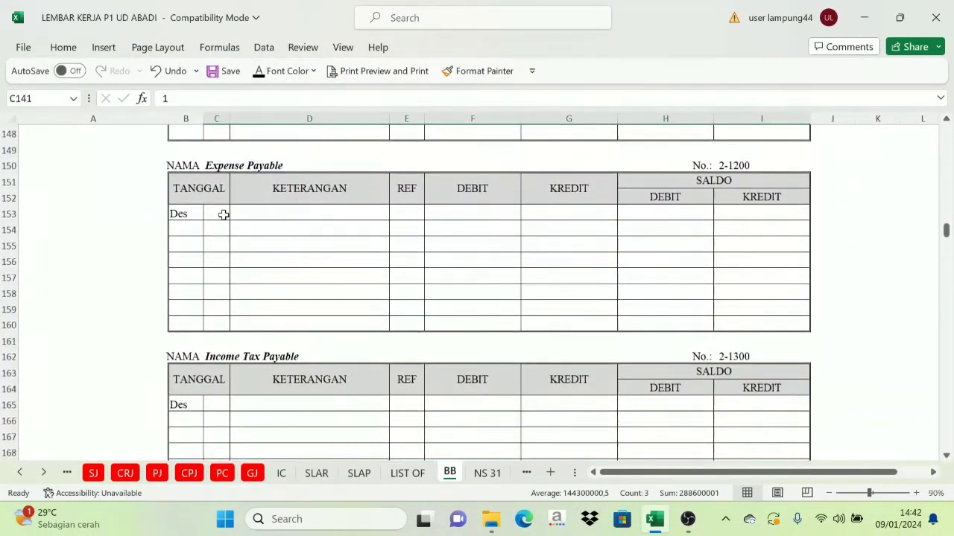
click(221, 214)
shift+click(772, 210)
click(260, 71)
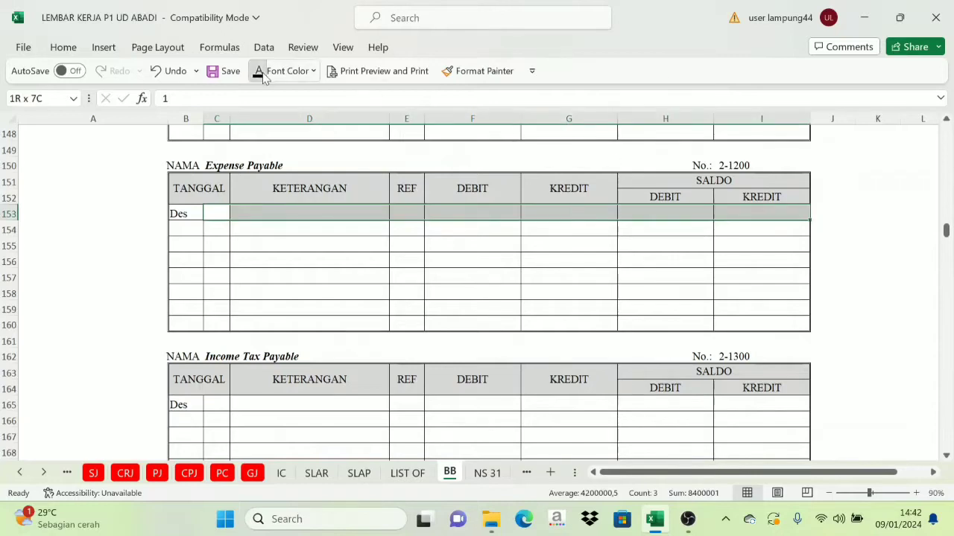
scroll(279, 134, down, 5)
click(209, 170)
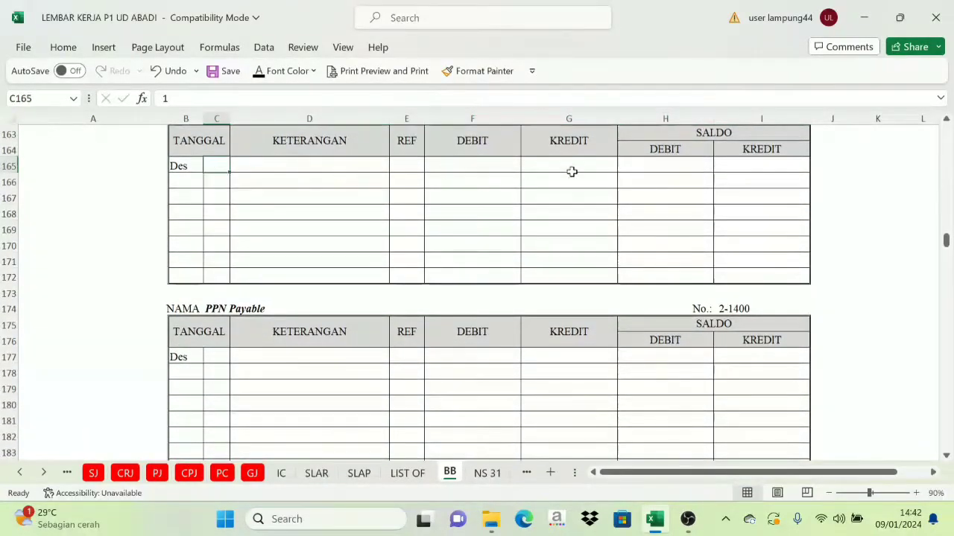
shift+click(753, 171)
click(260, 70)
Step: Apply the black font color to the opening balance rows C177:I177 of PPN Payable and C189:I189 of PPN Outcome
scroll(258, 149, down, 4)
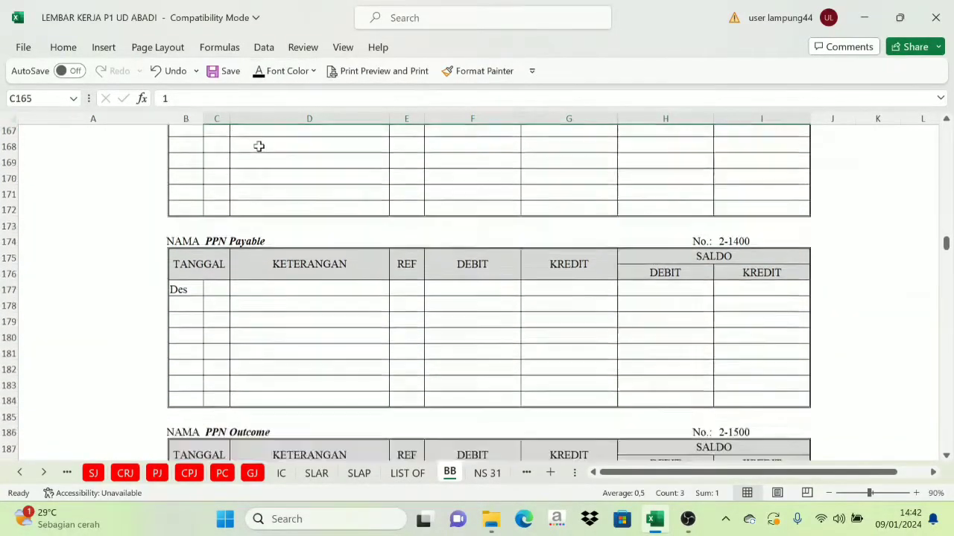
click(222, 165)
shift+click(734, 167)
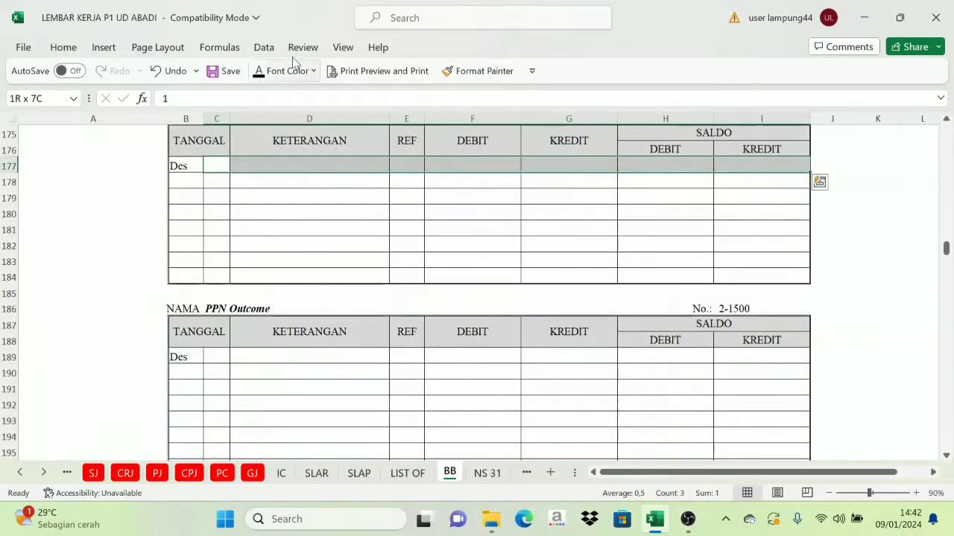
click(291, 69)
scroll(298, 135, up, 6)
scroll(299, 143, down, 8)
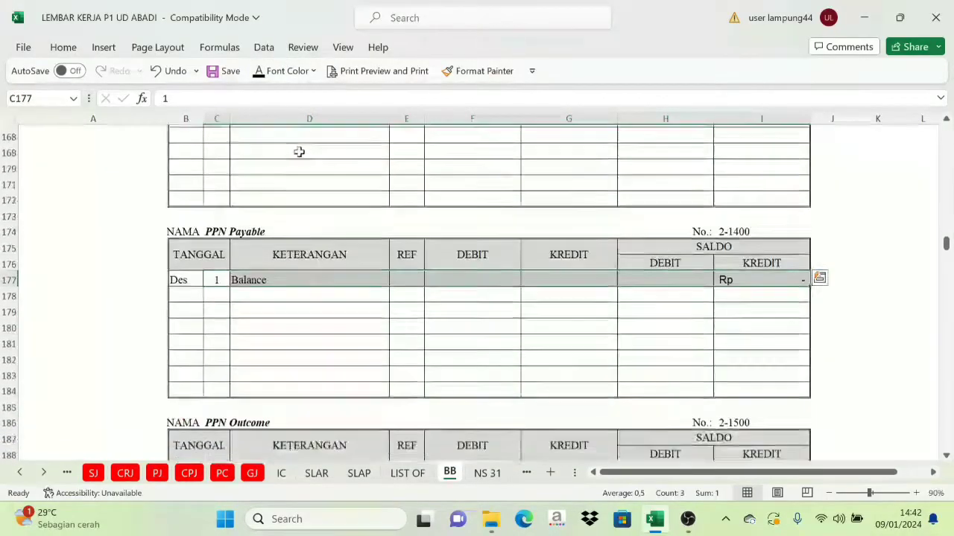
click(216, 259)
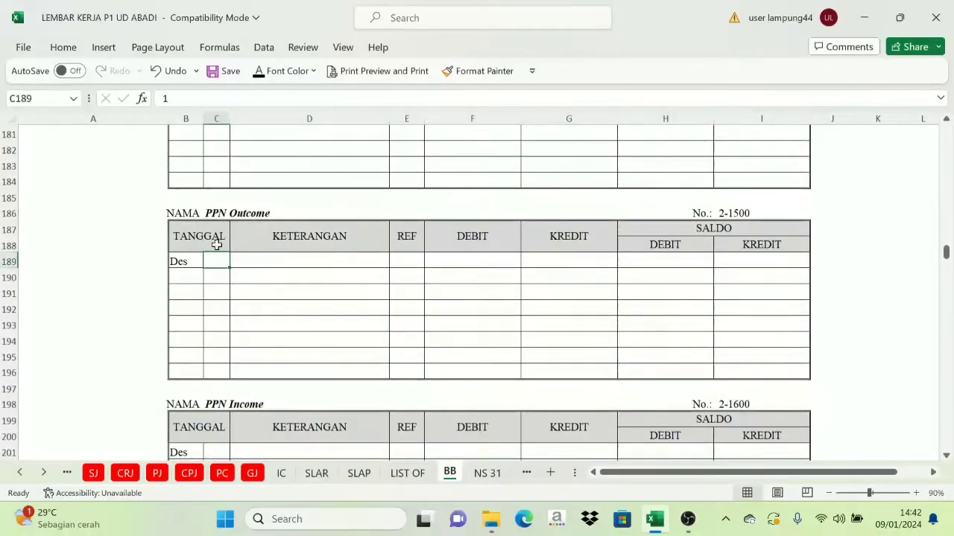
shift+click(727, 262)
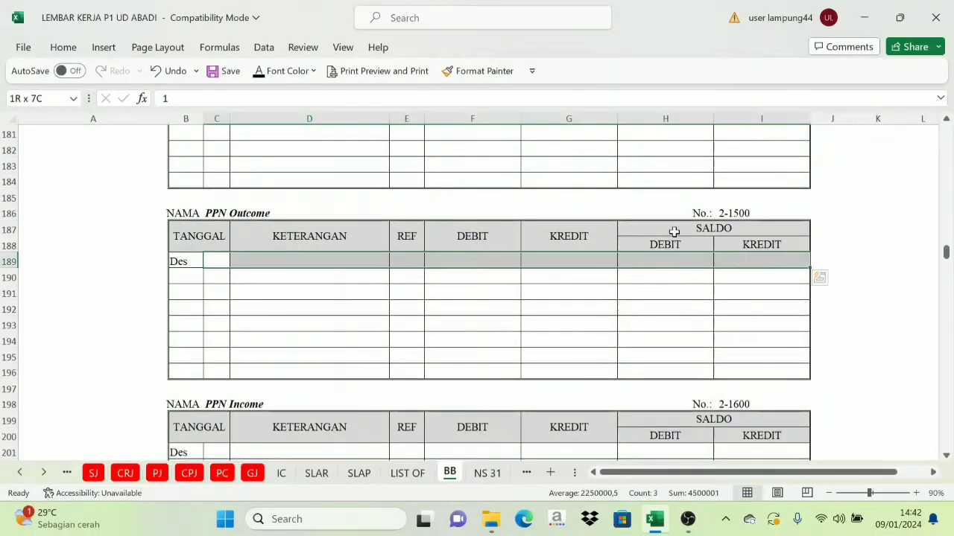
click(287, 70)
click(254, 93)
Step: Apply the black font color to the opening balance rows C201:I201 of PPN Income and C213:I213 of Bank BRI Loan
scroll(245, 246, down, 5)
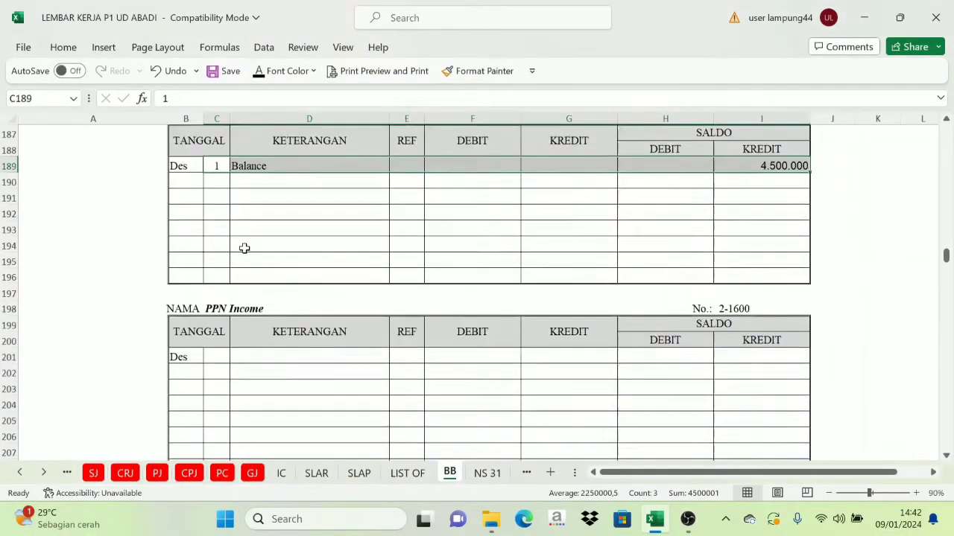
click(216, 213)
shift+click(799, 214)
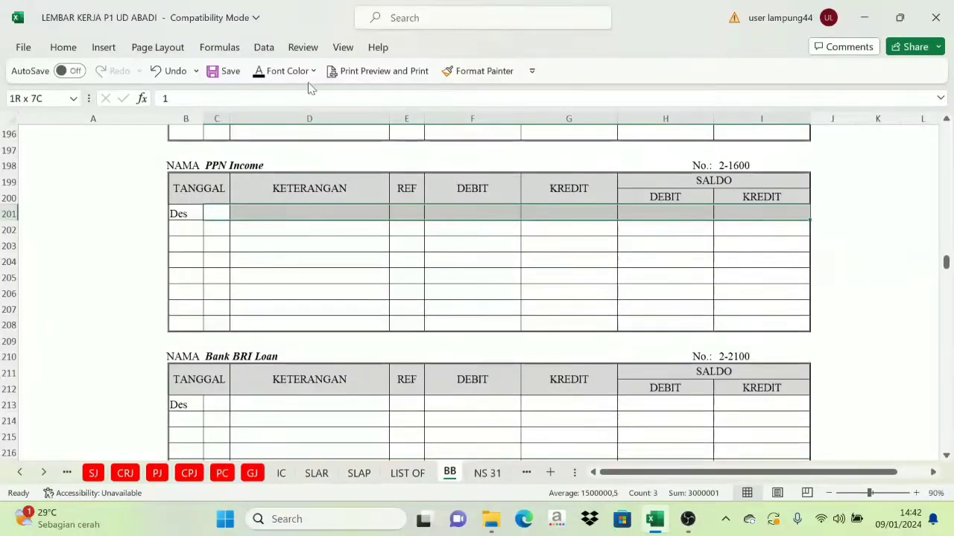
click(257, 72)
scroll(251, 220, down, 1)
click(220, 261)
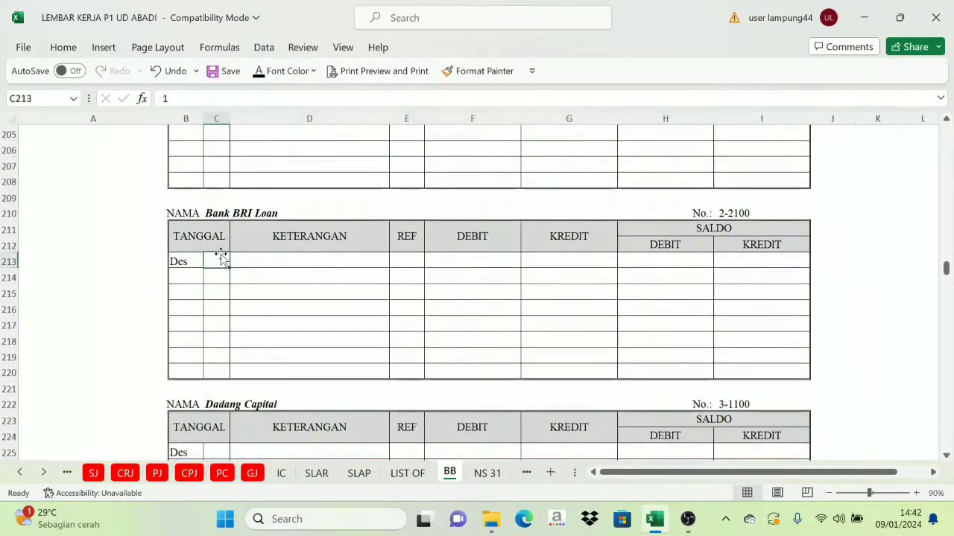
shift+click(728, 256)
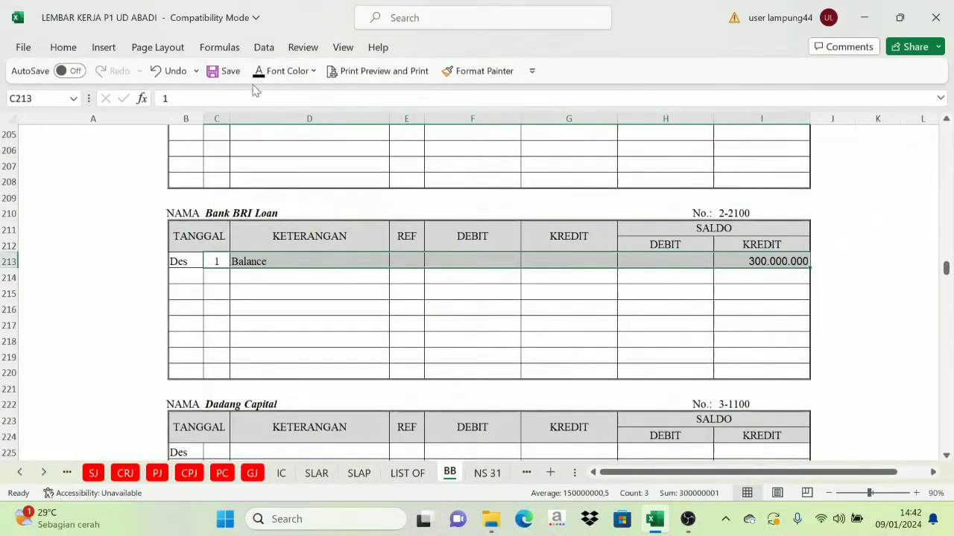
Step: Apply the black font color to the opening balance rows C225:I225 of the owner's Capital account and C237:I237 of the owner's Drawing account
scroll(232, 172, down, 2)
scroll(232, 172, down, 2)
click(216, 262)
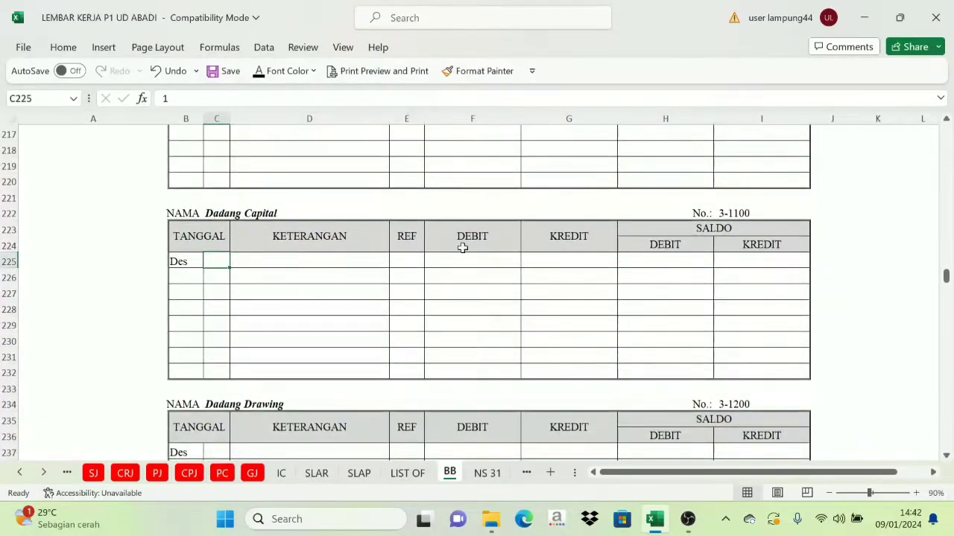
shift+click(755, 254)
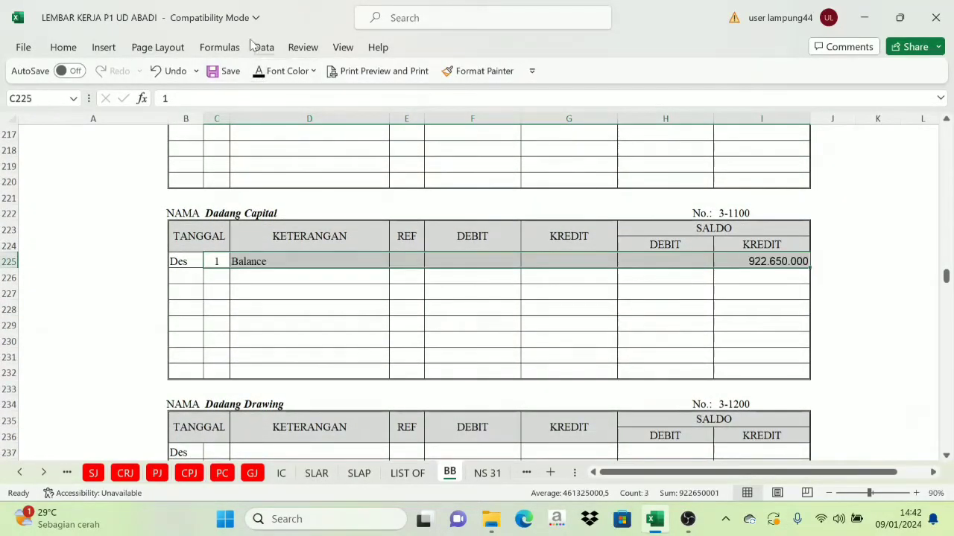
scroll(250, 159, down, 3)
scroll(250, 159, down, 3)
scroll(215, 194, up, 2)
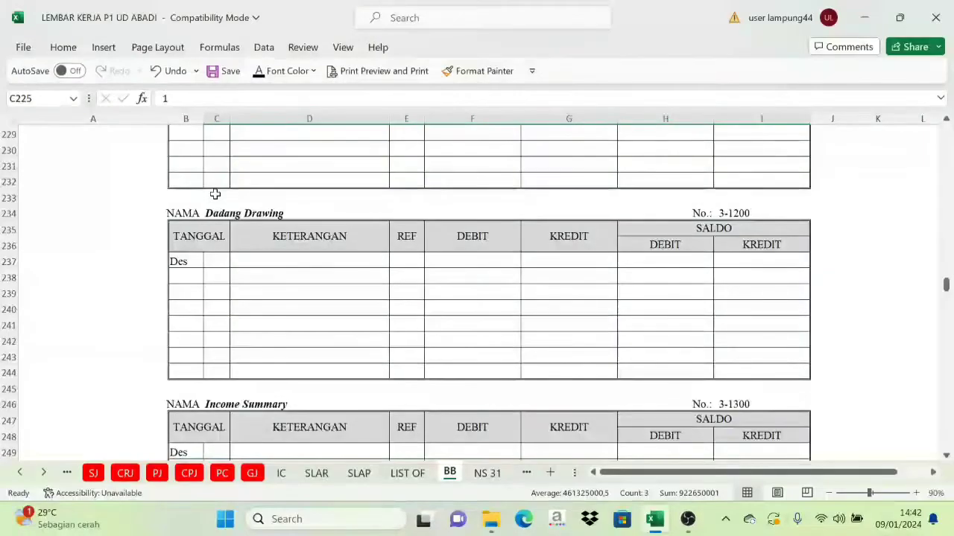
click(214, 261)
shift+click(788, 266)
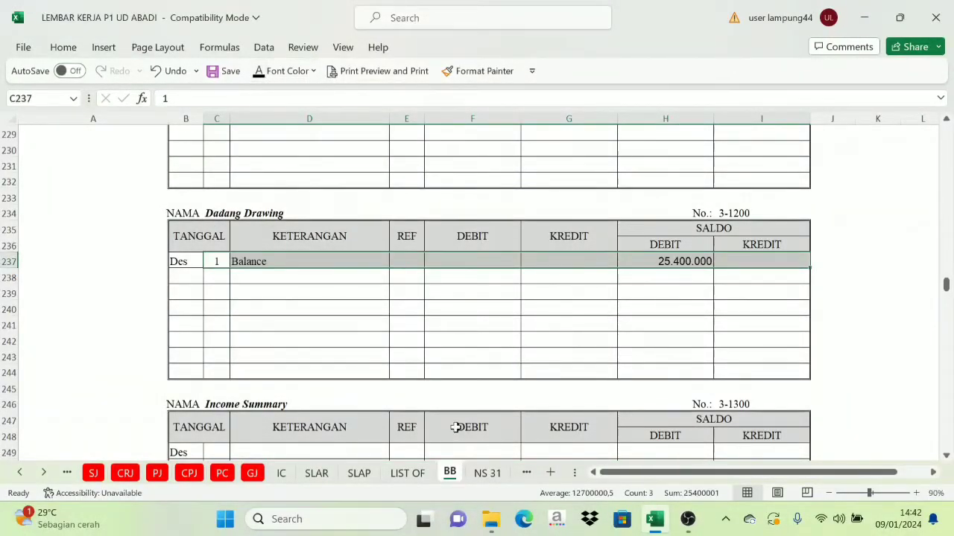
Step: Apply the black font color to the opening balance rows C249:I249 of Income Summary and C261:I261 of Sales
scroll(414, 371, up, 2)
scroll(413, 371, down, 5)
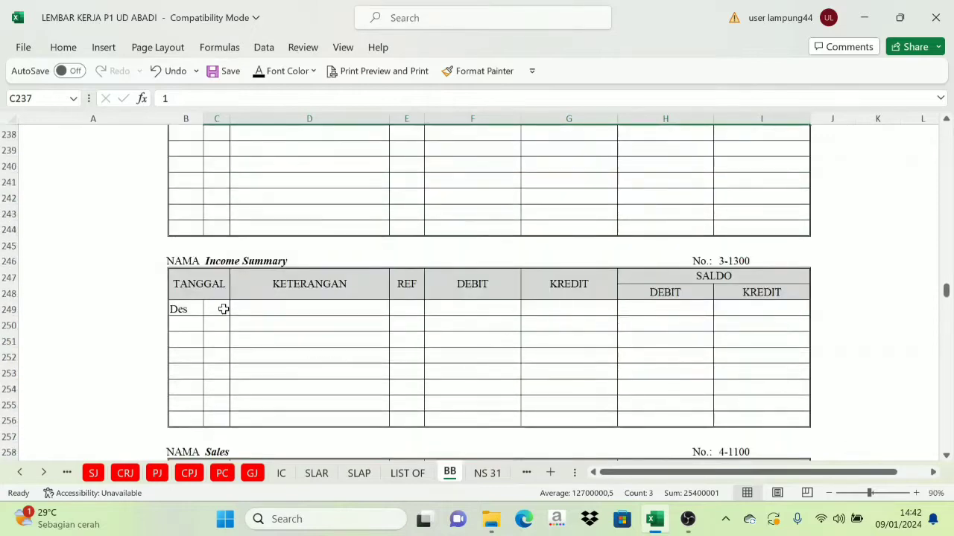
click(223, 310)
shift+click(745, 314)
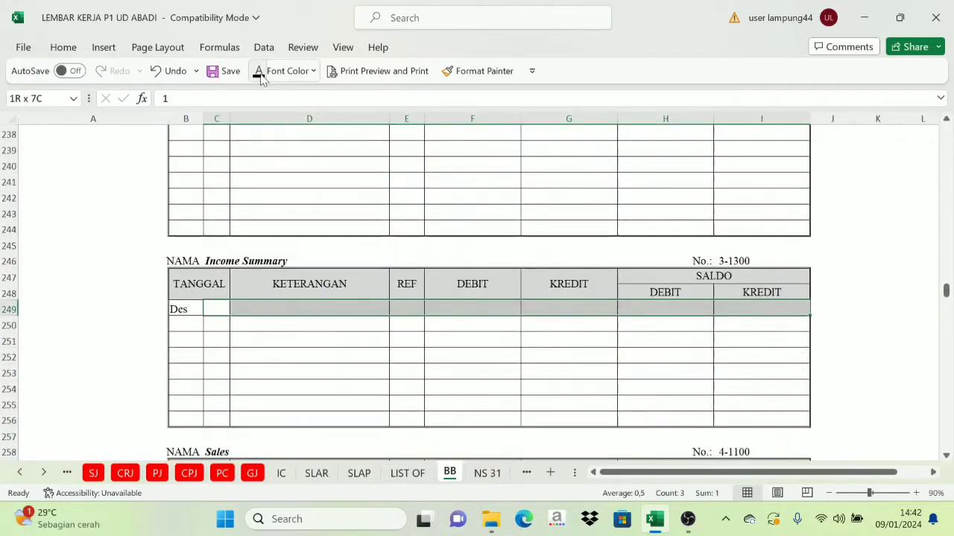
scroll(234, 261, down, 5)
click(217, 262)
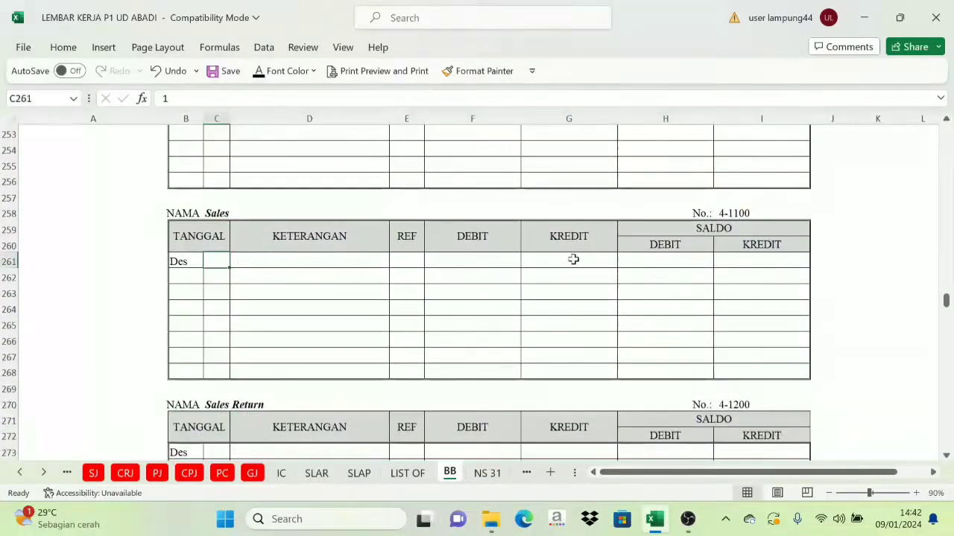
shift+click(740, 264)
click(260, 70)
Step: Apply the black font color to the opening balance rows C273:I273 of Sales Return and C285:I285 of Sales Discount
scroll(264, 227, down, 4)
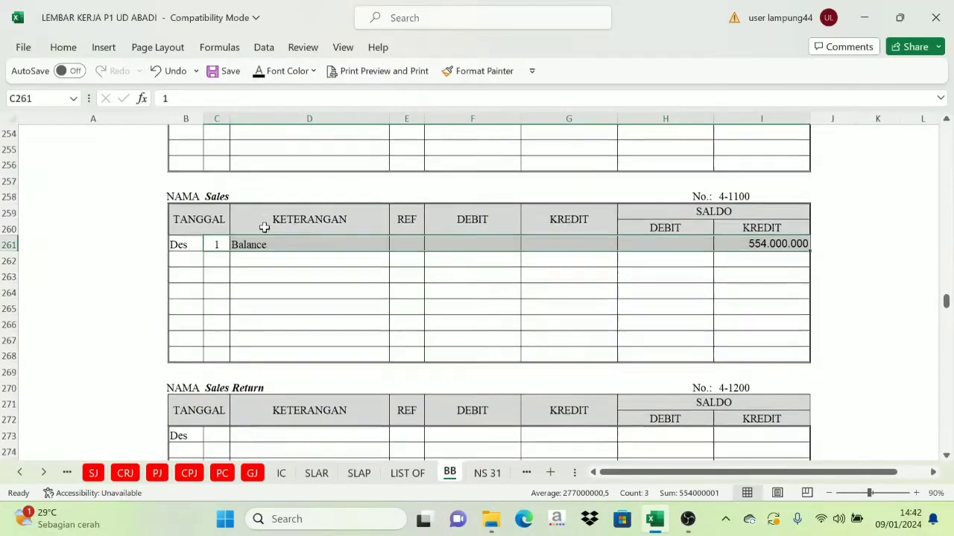
click(217, 263)
shift+click(735, 255)
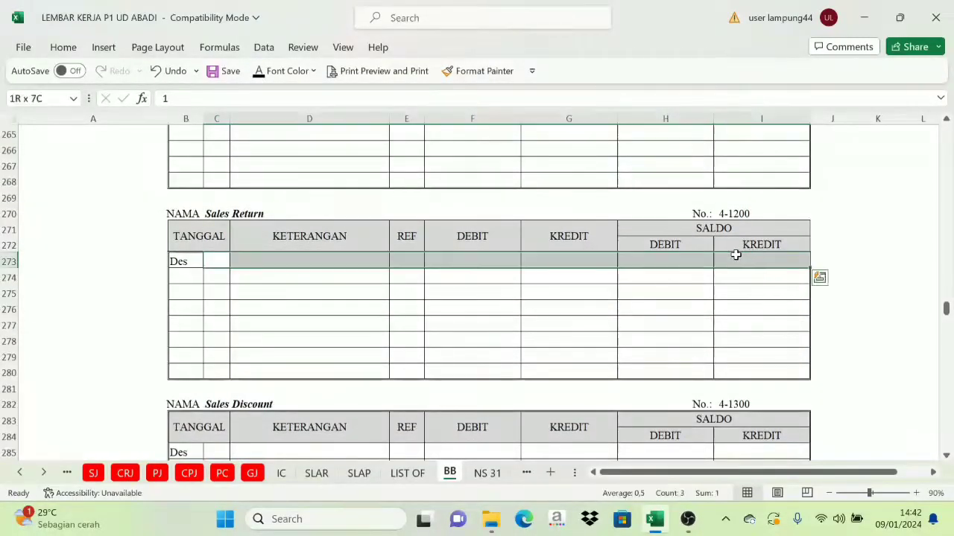
click(260, 70)
scroll(262, 223, down, 4)
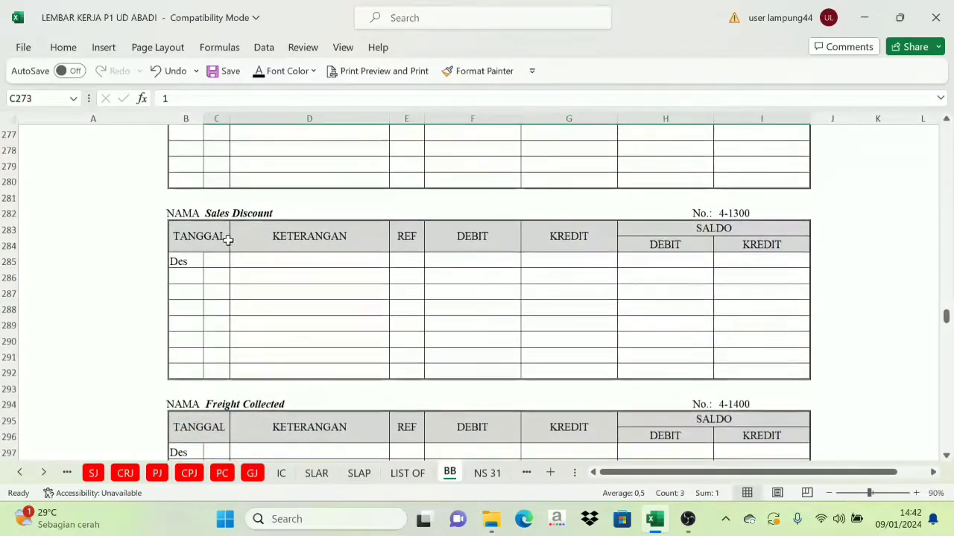
click(212, 255)
shift+click(741, 265)
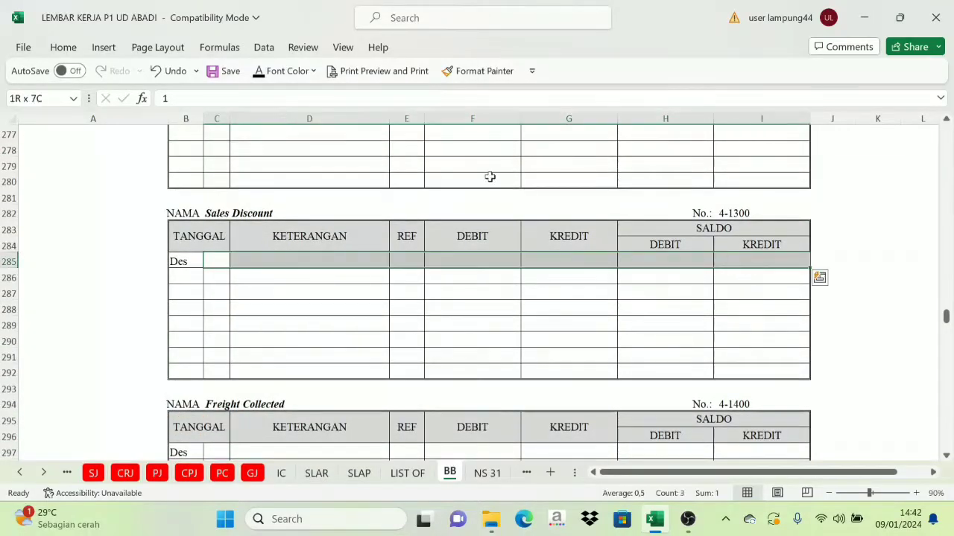
click(260, 70)
Step: Apply the black font color to the opening balance rows C297:I297 of Freight Collected and C309:I309 of Cost of Goods Sold
scroll(280, 164, down, 5)
click(215, 214)
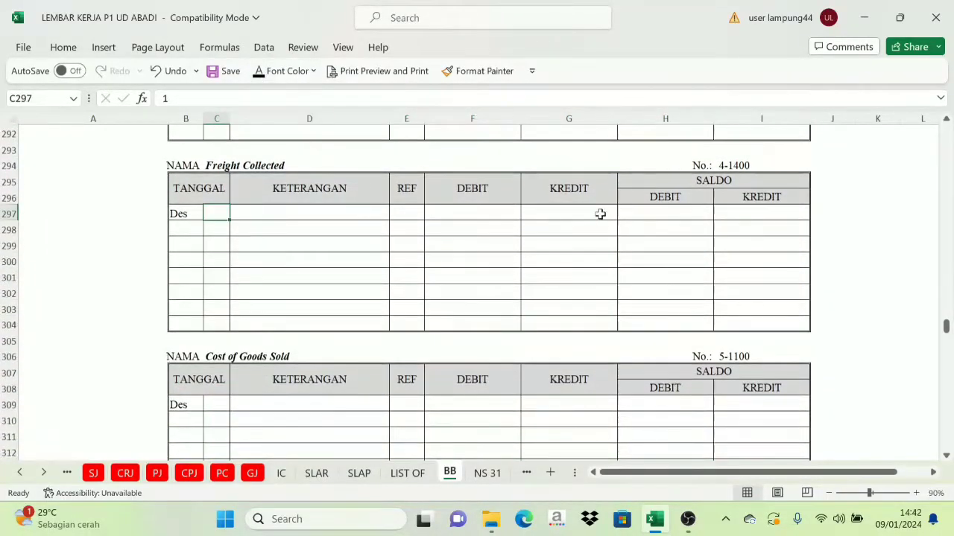
shift+click(730, 213)
click(260, 70)
scroll(273, 154, down, 4)
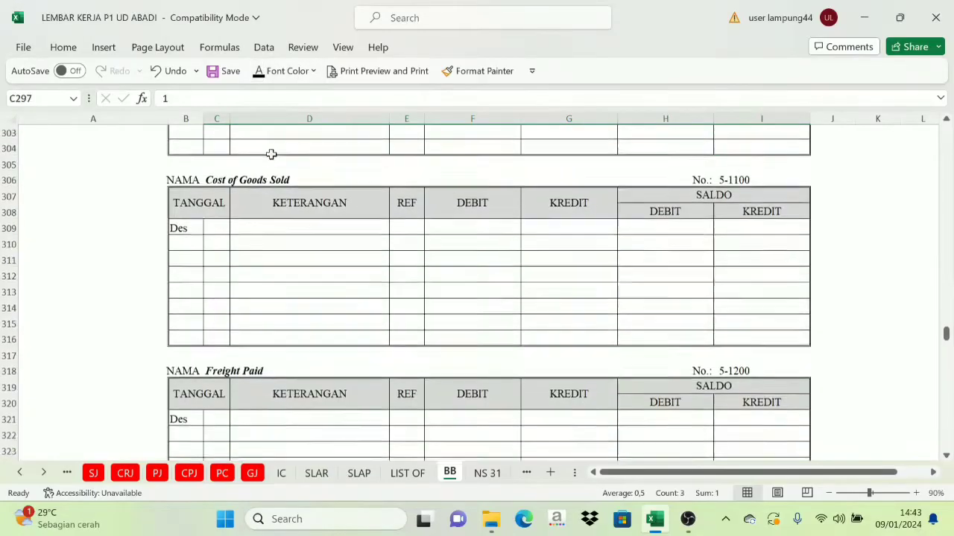
click(209, 212)
shift+click(743, 214)
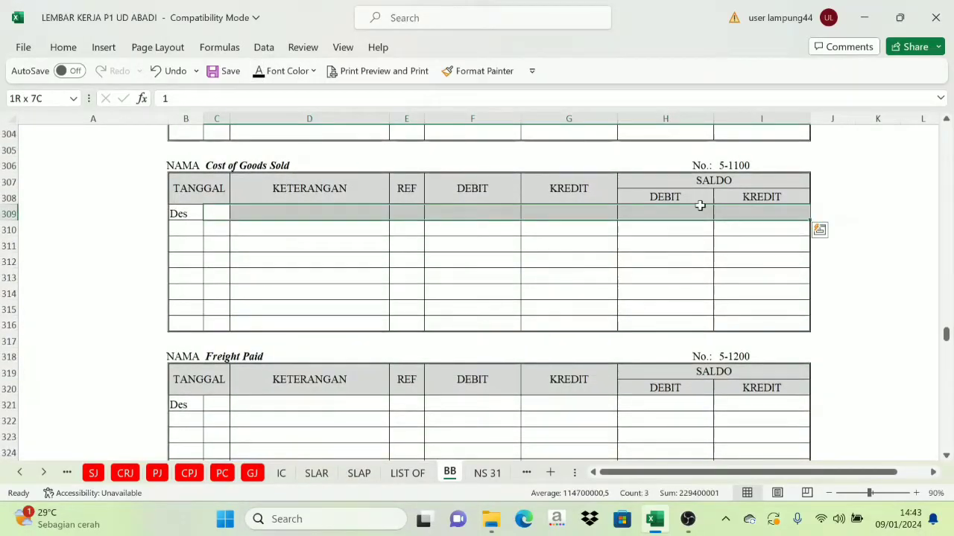
click(274, 70)
Step: Apply the black font color to the opening balance rows C321:I321 of Freight Paid and C333:I333 of Advertising Expenses
scroll(257, 235, down, 3)
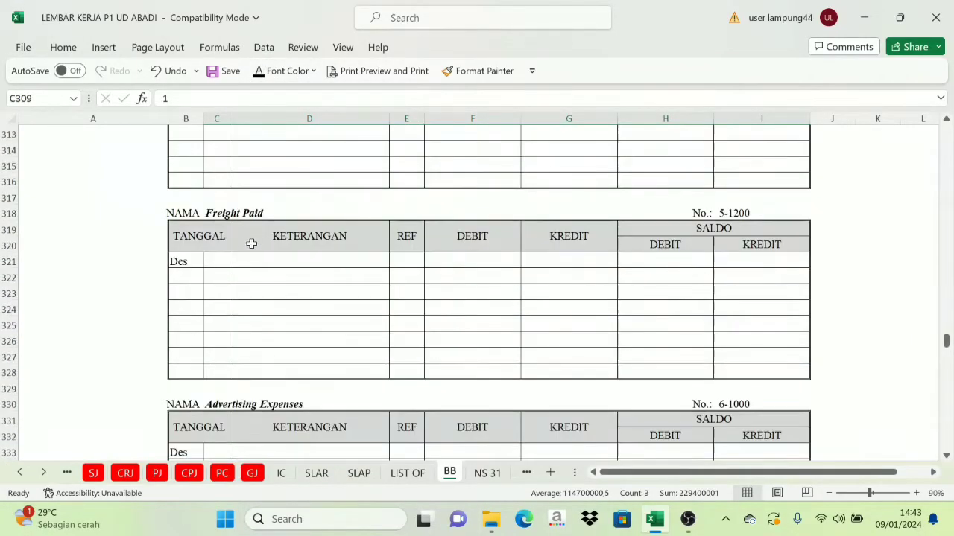
click(220, 260)
shift+click(720, 256)
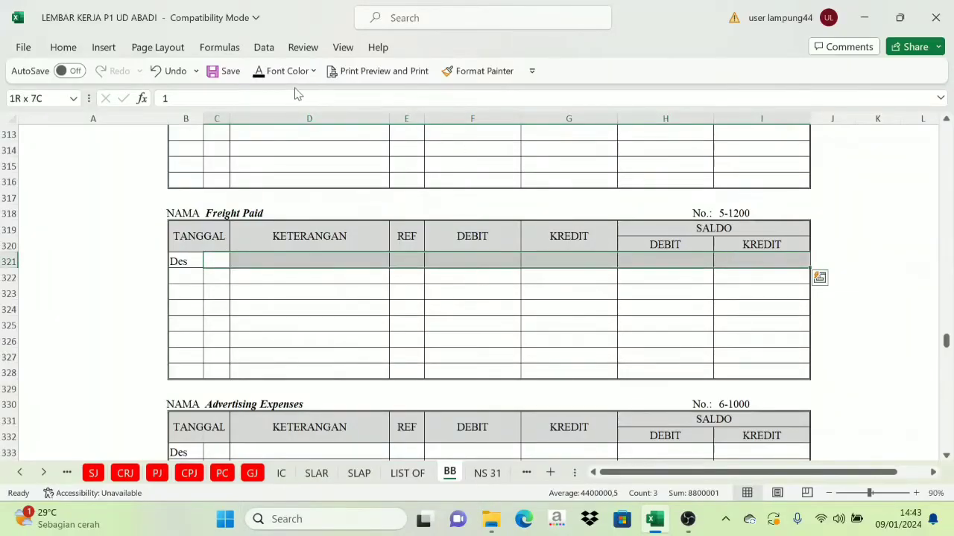
click(260, 71)
scroll(302, 258, down, 2)
scroll(302, 259, down, 3)
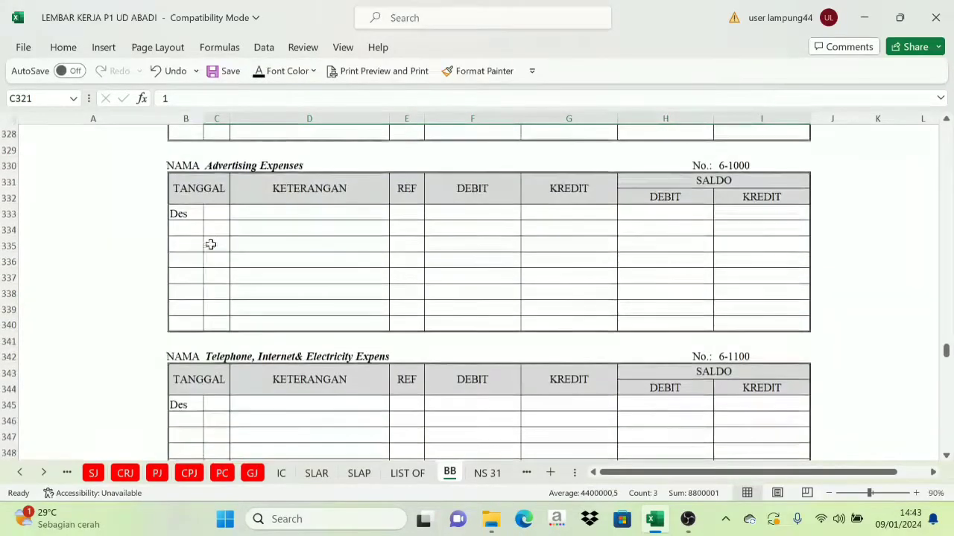
click(216, 214)
shift+click(743, 215)
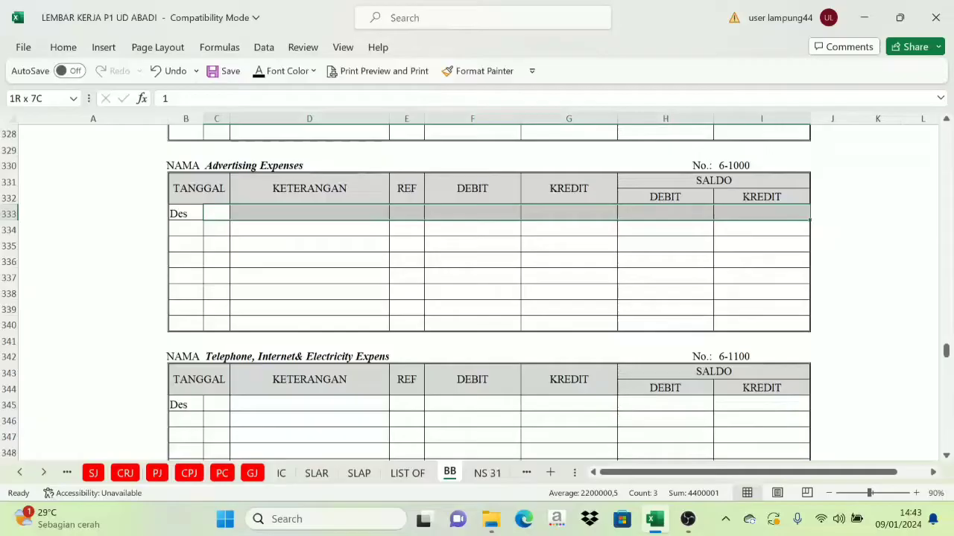
click(260, 71)
Step: Apply the black font color to C345:I345 of the Telephone, Internet & Electricity expense account and to B355:I357 of Store Supplies Expenses, headers included
scroll(223, 254, down, 2)
scroll(221, 259, down, 1)
click(216, 262)
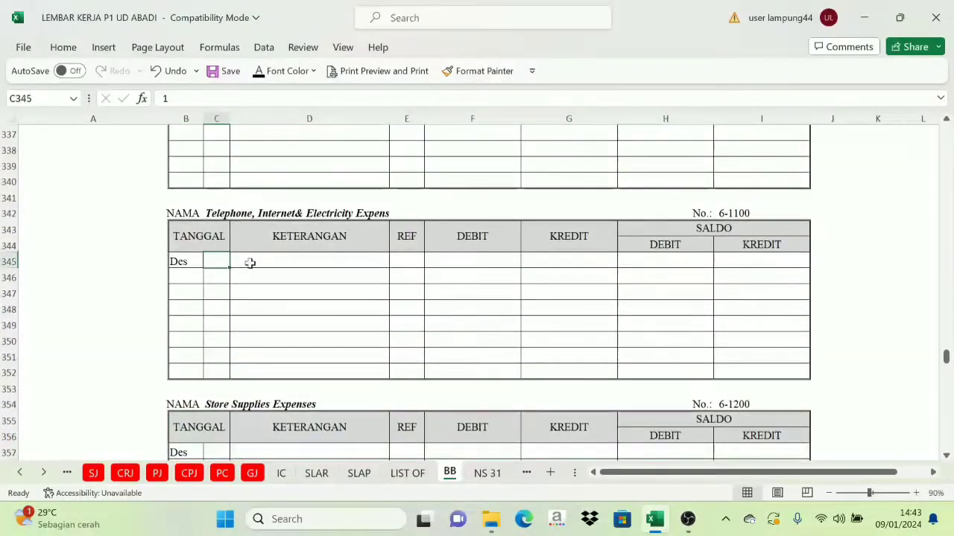
shift+click(783, 268)
click(260, 70)
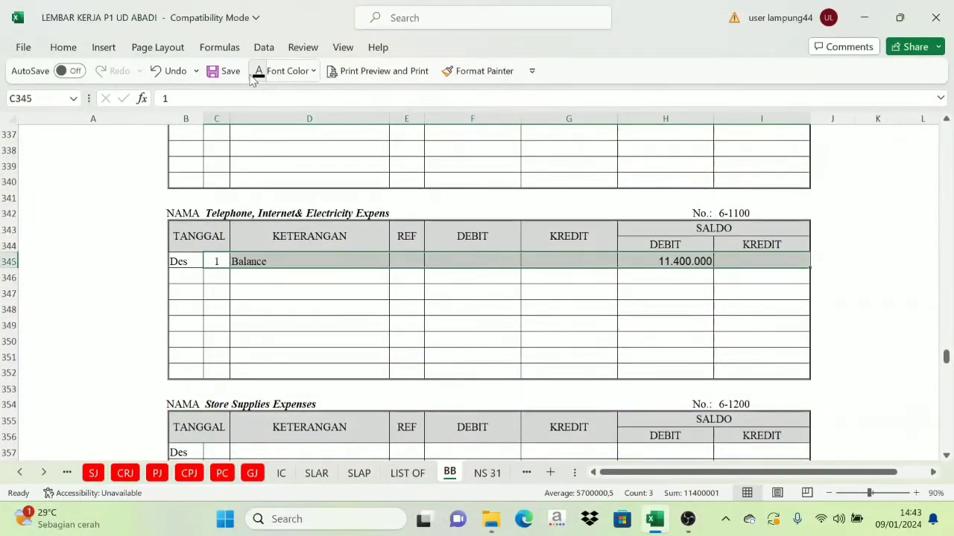
scroll(238, 248, down, 4)
click(217, 249)
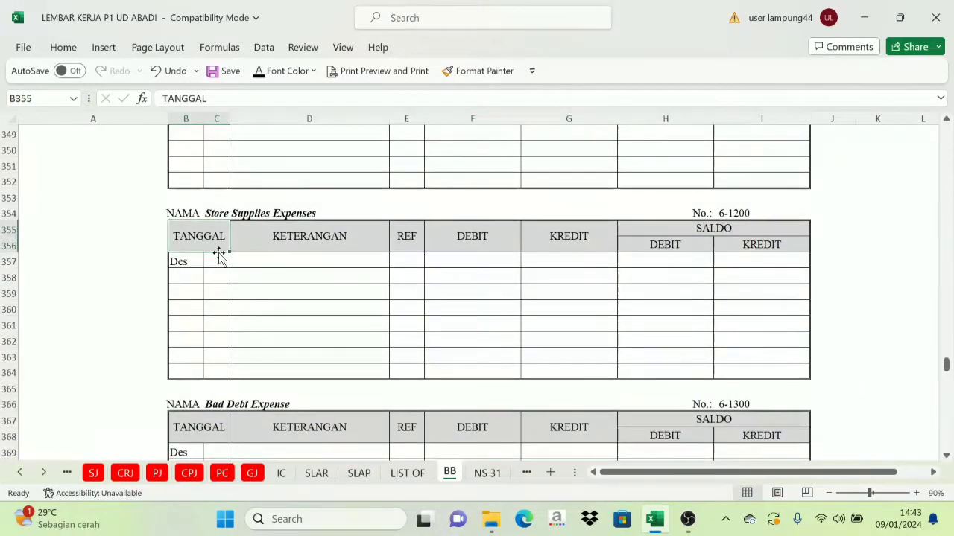
shift+click(783, 259)
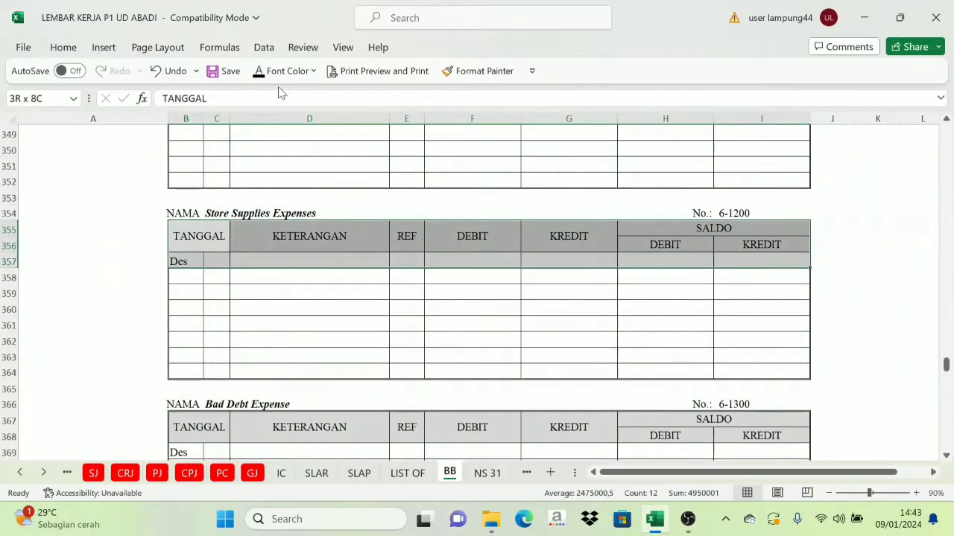
click(260, 71)
Step: Apply the black font color to the opening balance rows C369:I369 of Bad Debt Expense and C381:I381 of Depreciation Expense
scroll(281, 183, down, 5)
click(217, 212)
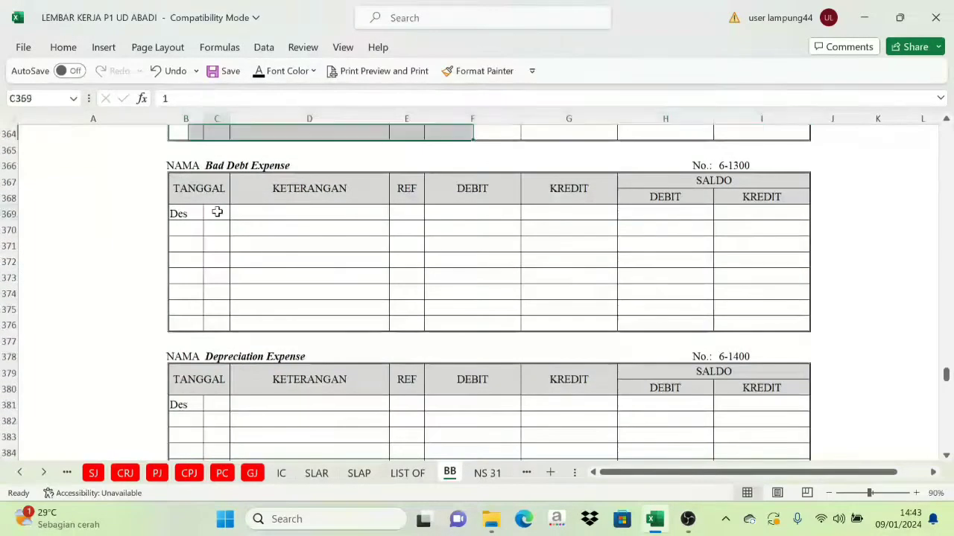
shift+click(730, 215)
click(277, 71)
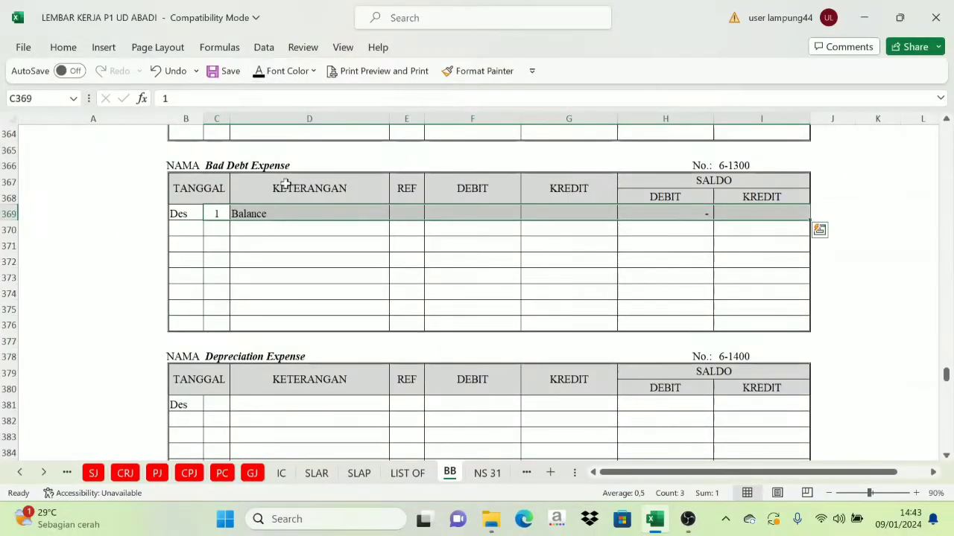
scroll(285, 183, down, 4)
click(216, 212)
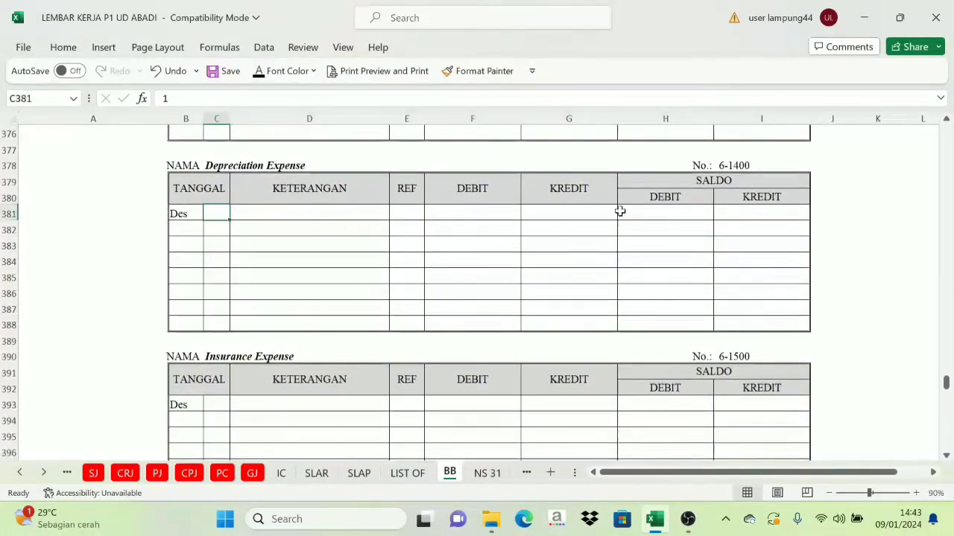
shift+click(734, 212)
click(260, 71)
Step: Apply the black font color to the opening balance rows C393:I393 of Insurance Expense and C405:I405 of Rent Expense
scroll(254, 156, down, 4)
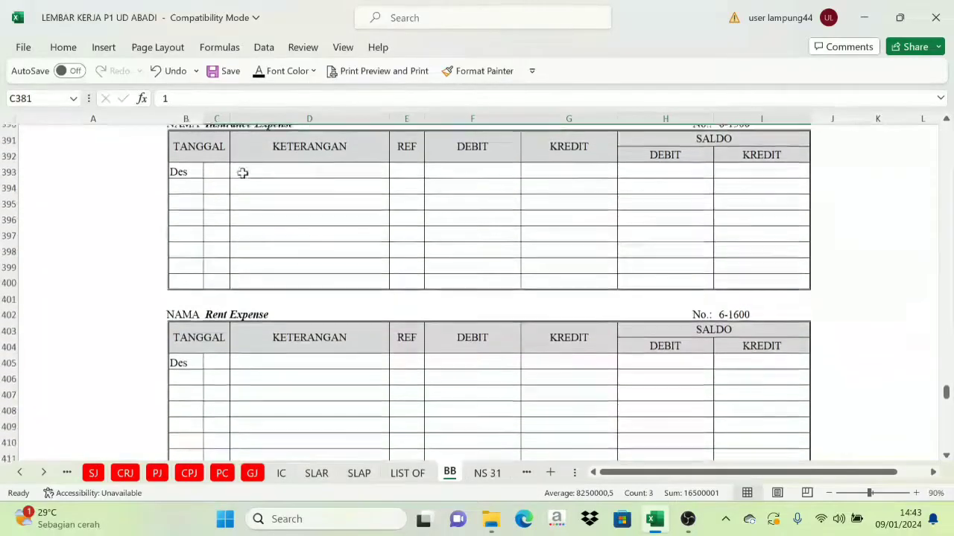
click(218, 166)
shift+click(696, 166)
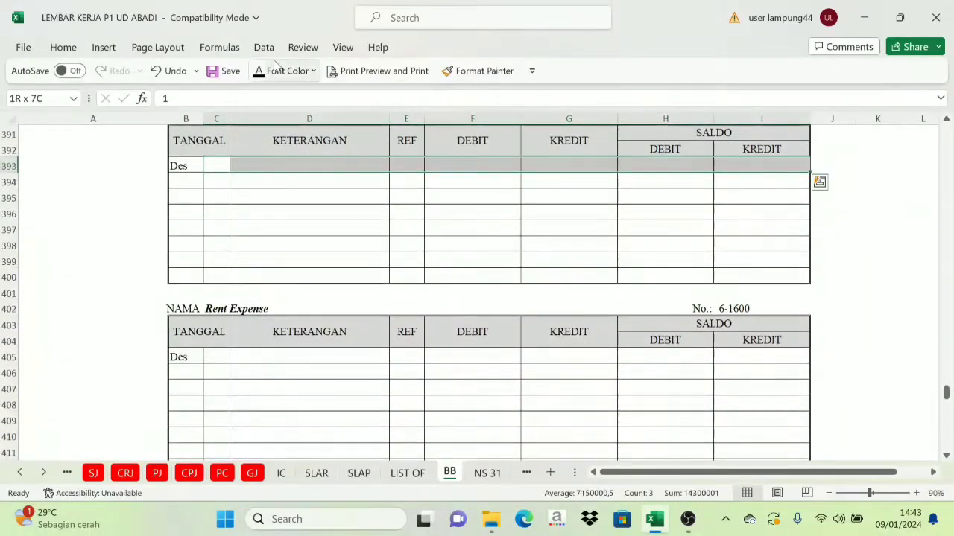
click(266, 72)
scroll(222, 228, down, 3)
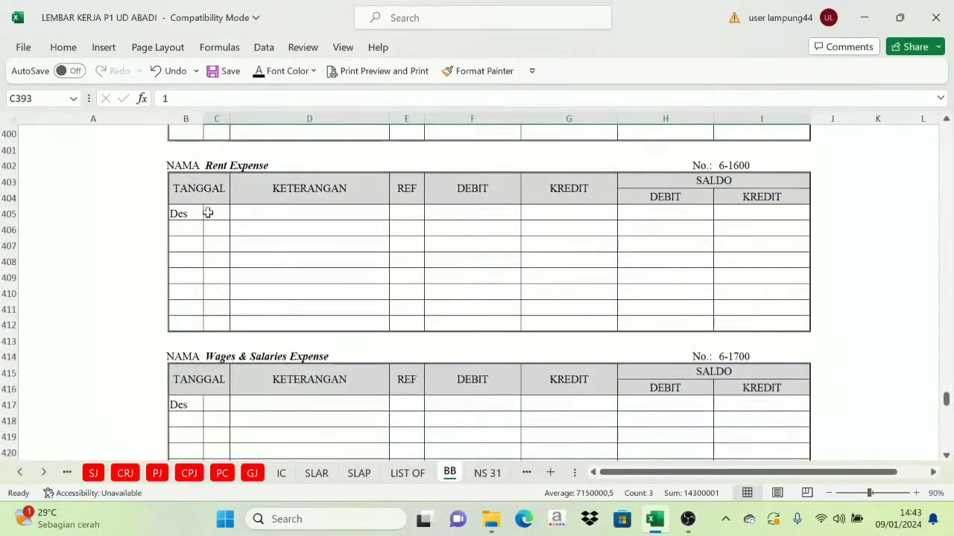
click(208, 213)
shift+click(727, 211)
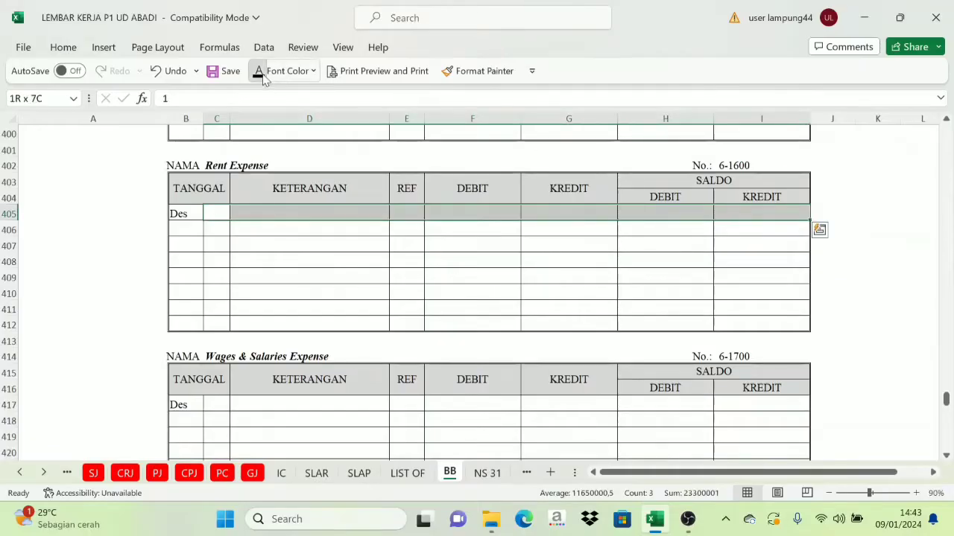
click(262, 75)
Step: Apply the black font color to the opening balance rows C417:I417 of Wages & Salaries Expense and C429:I429 of Other Operating Expense
scroll(241, 219, down, 4)
click(218, 214)
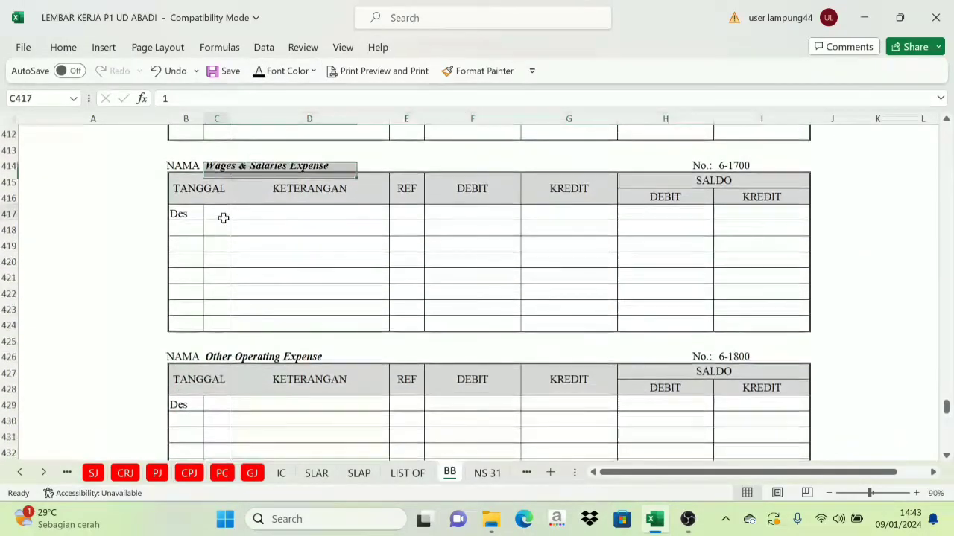
shift+click(759, 210)
click(262, 72)
scroll(254, 171, down, 2)
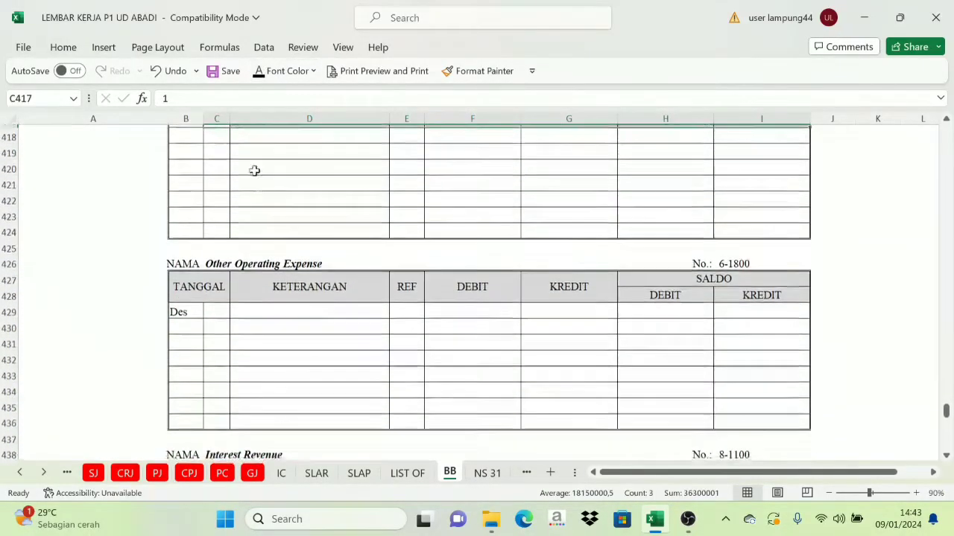
scroll(254, 171, down, 2)
click(224, 211)
shift+click(732, 214)
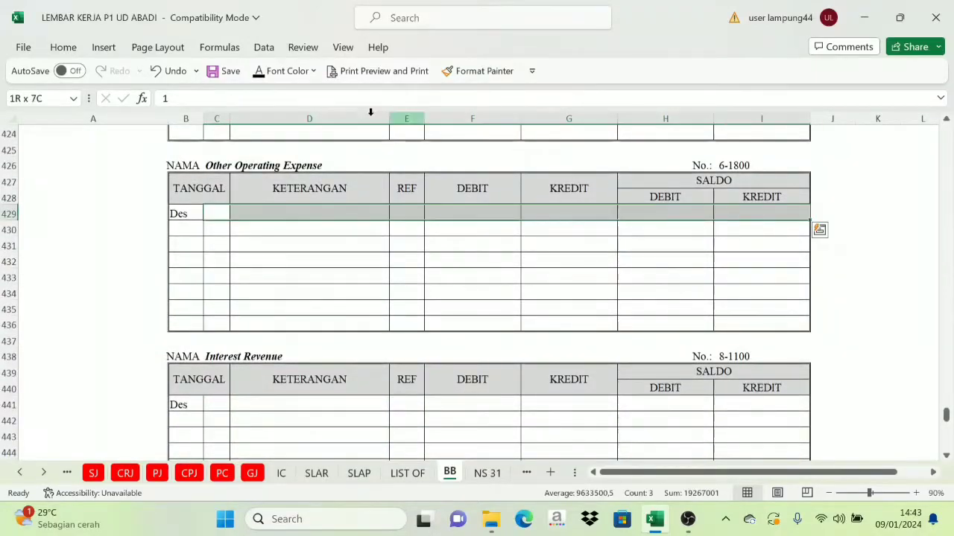
click(262, 72)
Step: Apply the black font color to the opening balance rows C441:I441 of Interest Revenue and C453:I453 of Interest Expense
scroll(254, 171, down, 3)
scroll(246, 187, down, 2)
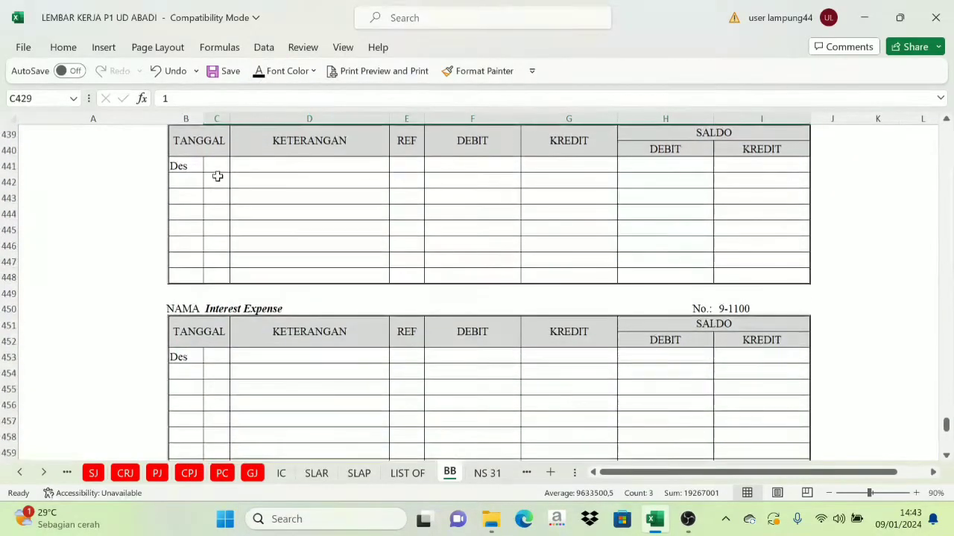
click(216, 169)
shift+click(738, 164)
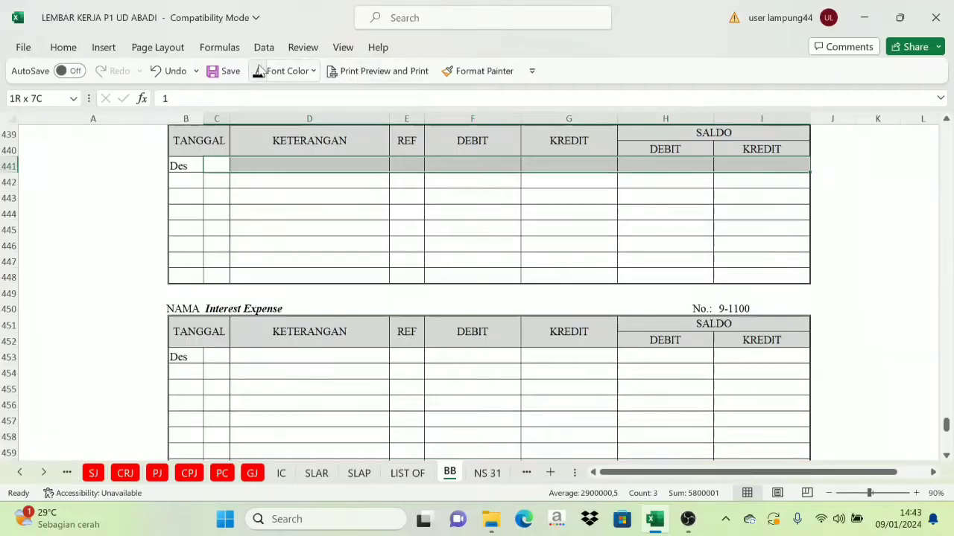
click(262, 72)
scroll(246, 173, down, 4)
click(216, 165)
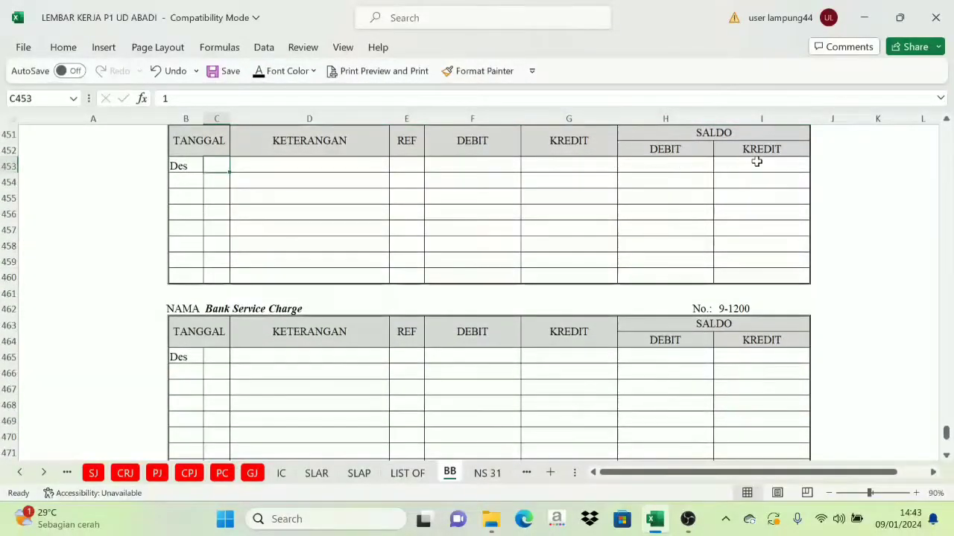
shift+click(756, 164)
click(260, 71)
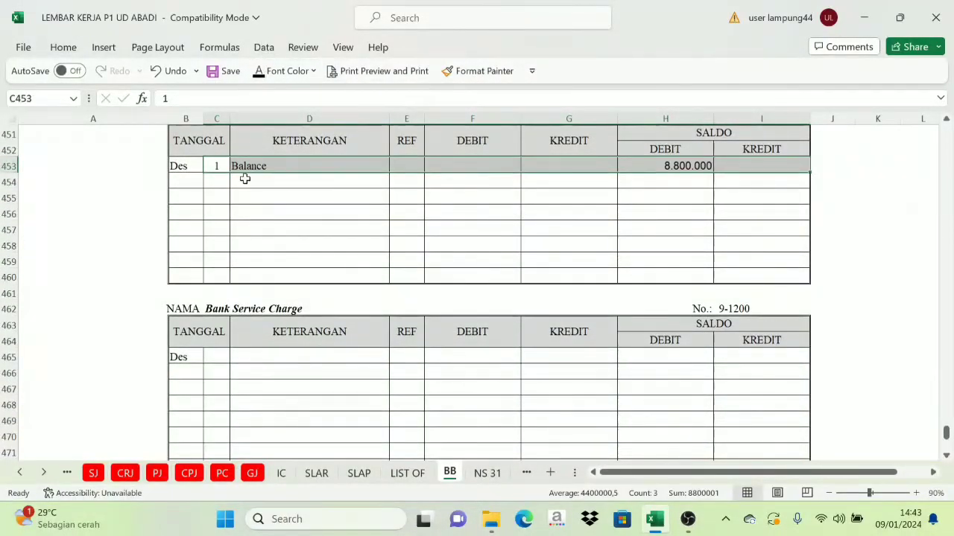
Step: Apply the black font color to the opening balance rows C465:I465 of Bank Service Charge and C477:I477 of Income Tax Expense
scroll(238, 194, down, 3)
click(220, 208)
shift+click(730, 209)
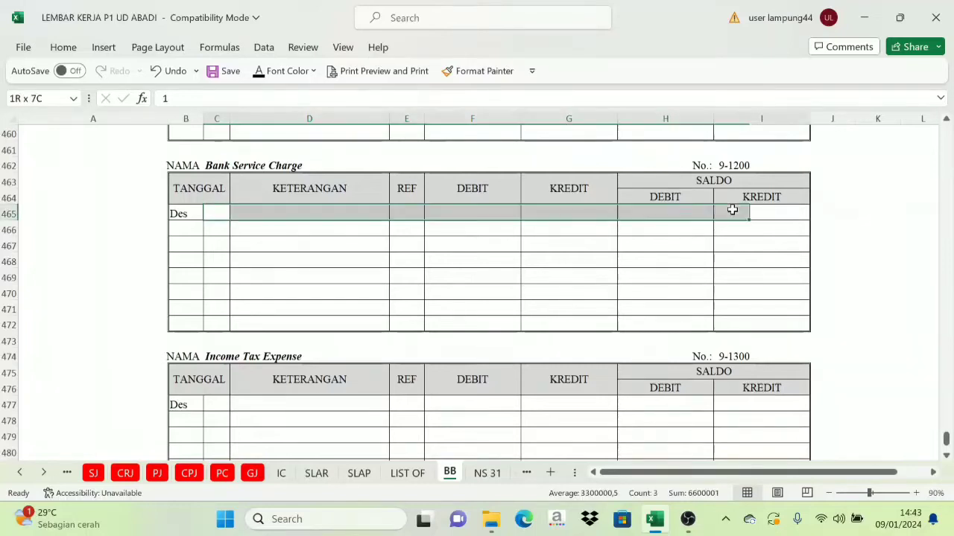
click(261, 73)
scroll(239, 171, down, 3)
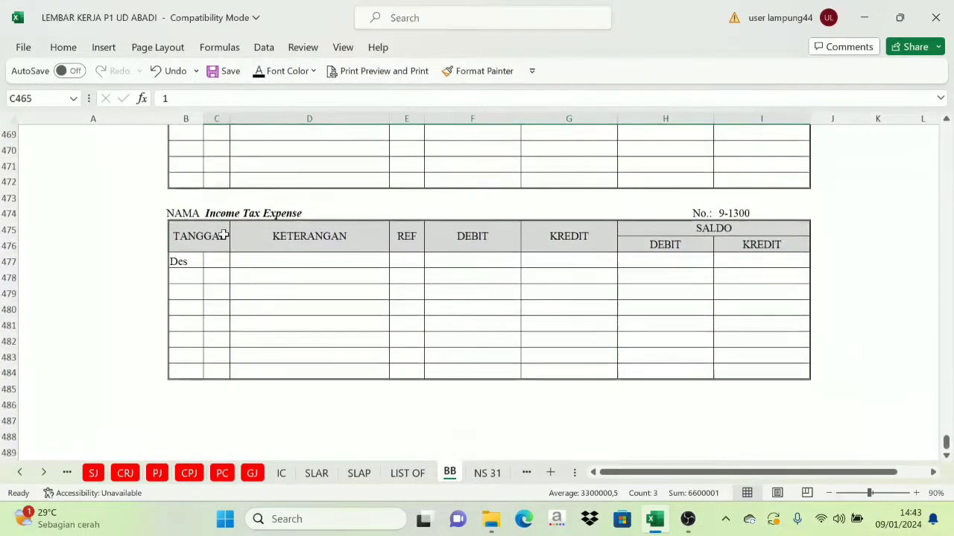
click(224, 261)
shift+click(744, 264)
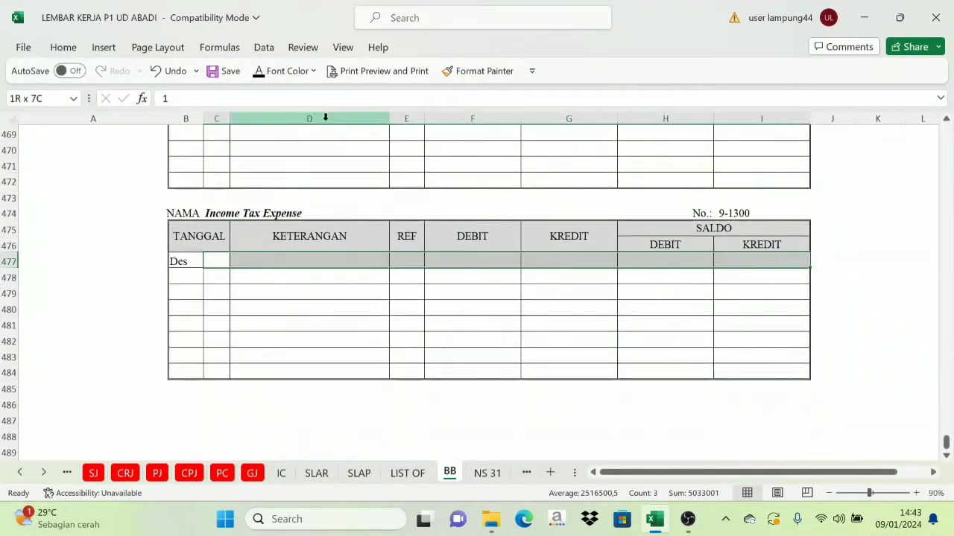
click(264, 73)
Step: Review the opening balances in the BB general ledger from Income Tax Expense back up to Cash In Bank
scroll(409, 243, up, 1)
scroll(409, 243, up, 20)
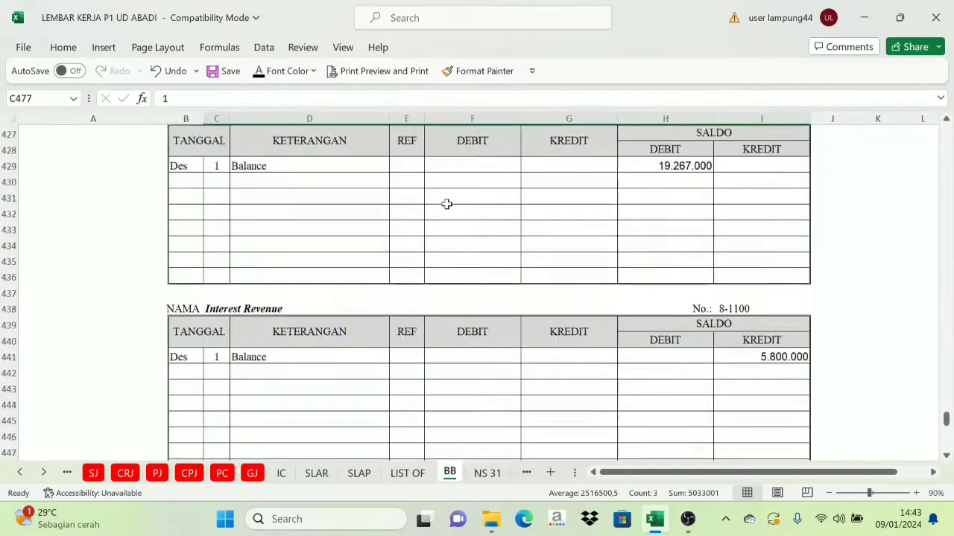
scroll(478, 198, up, 20)
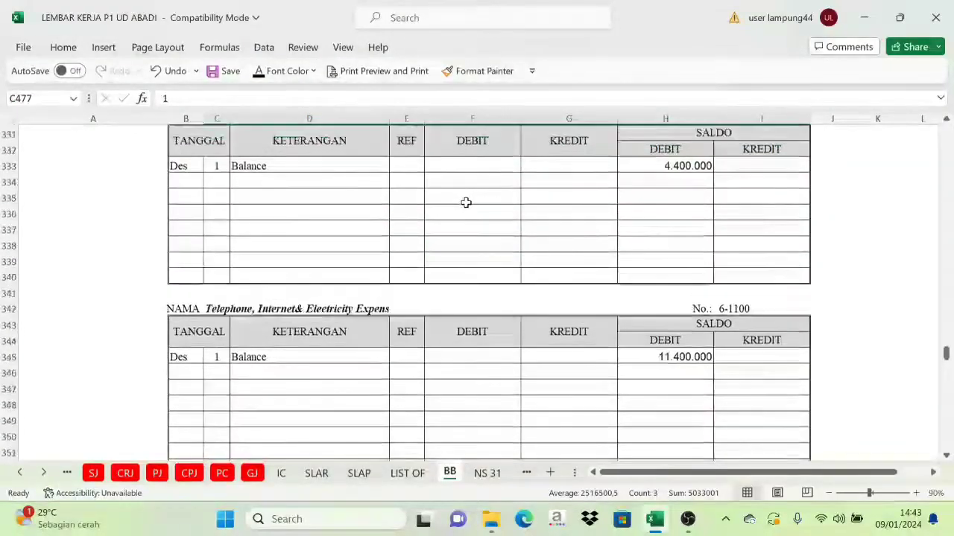
scroll(469, 201, up, 20)
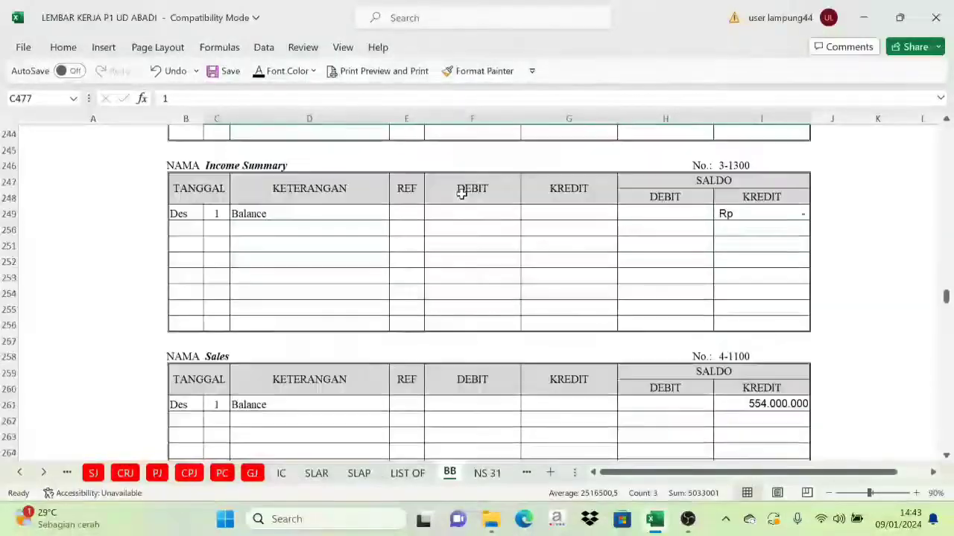
drag(947, 255, 946, 129)
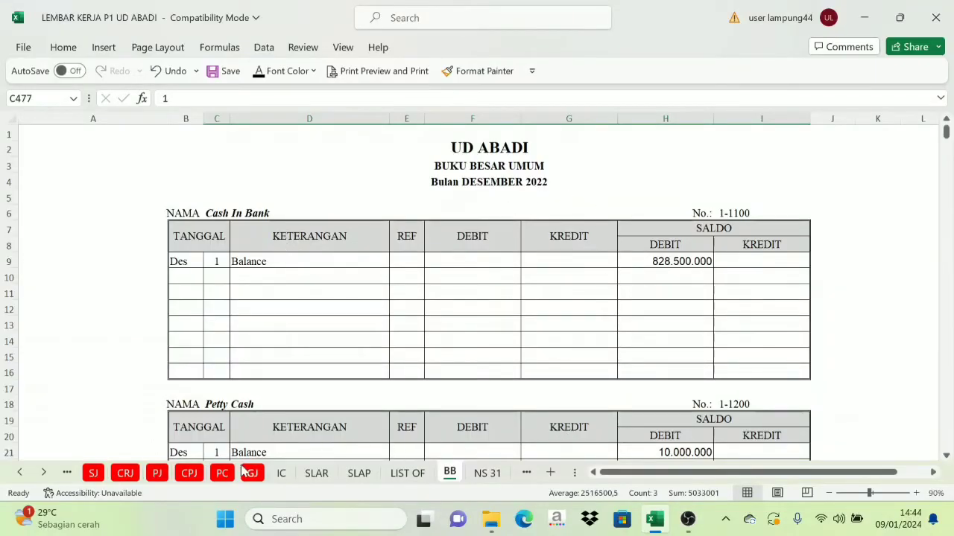
Step: Examine the December 2022 Sales Journal on the SJ sheet, comparing its invoice entries and column totals with the recapitulation table
click(93, 474)
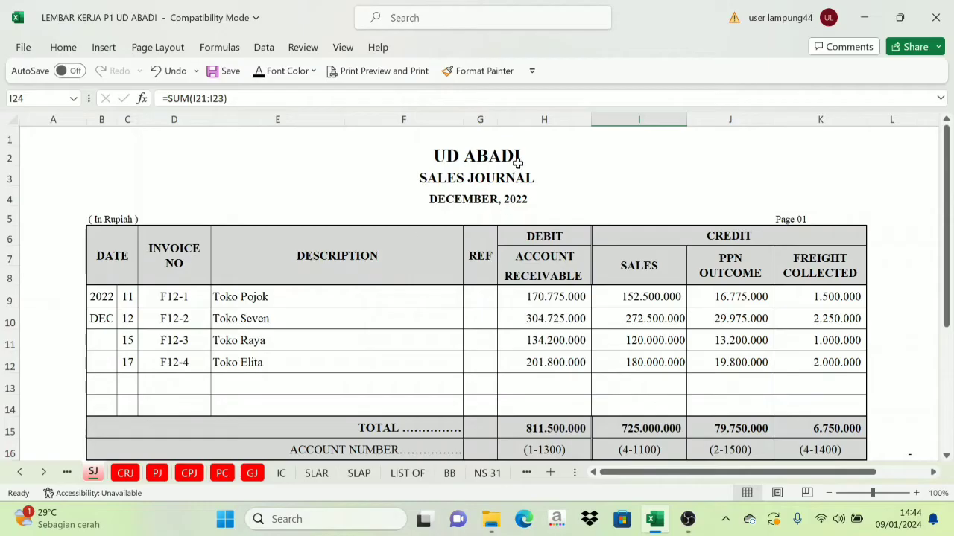
click(449, 477)
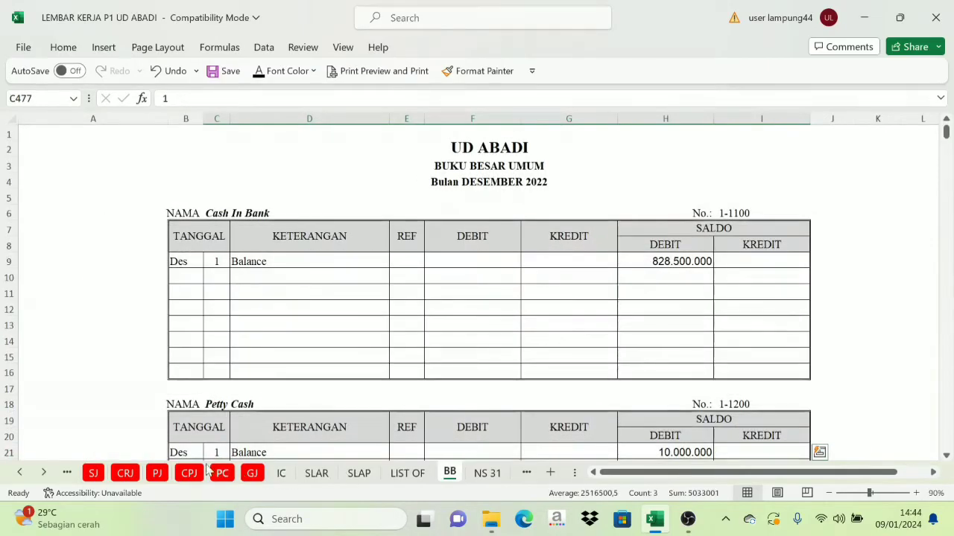
click(93, 476)
scroll(316, 331, down, 4)
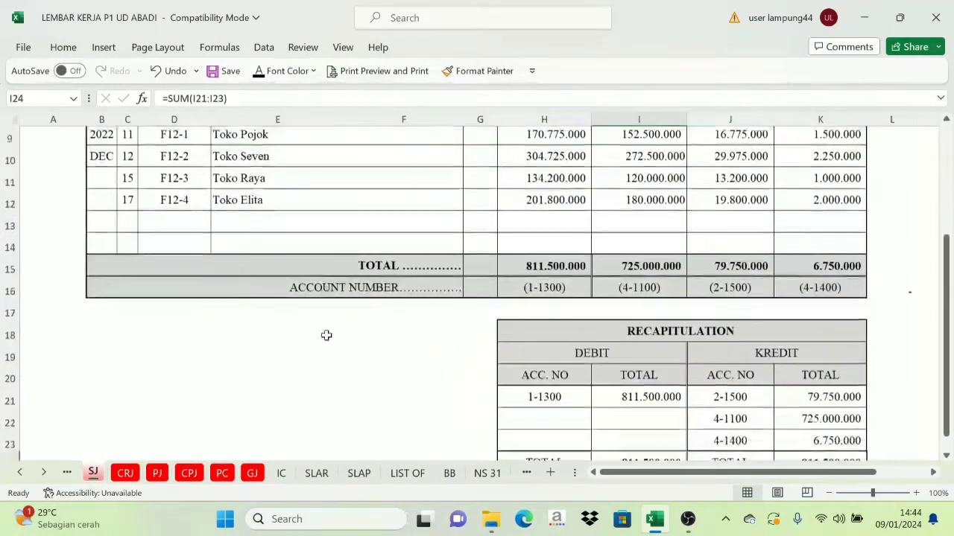
click(623, 246)
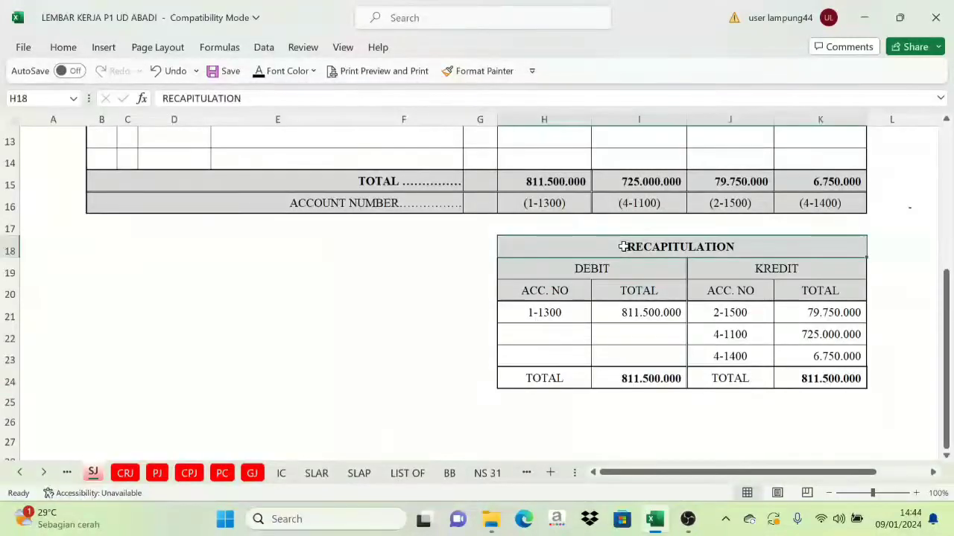
scroll(653, 268, up, 4)
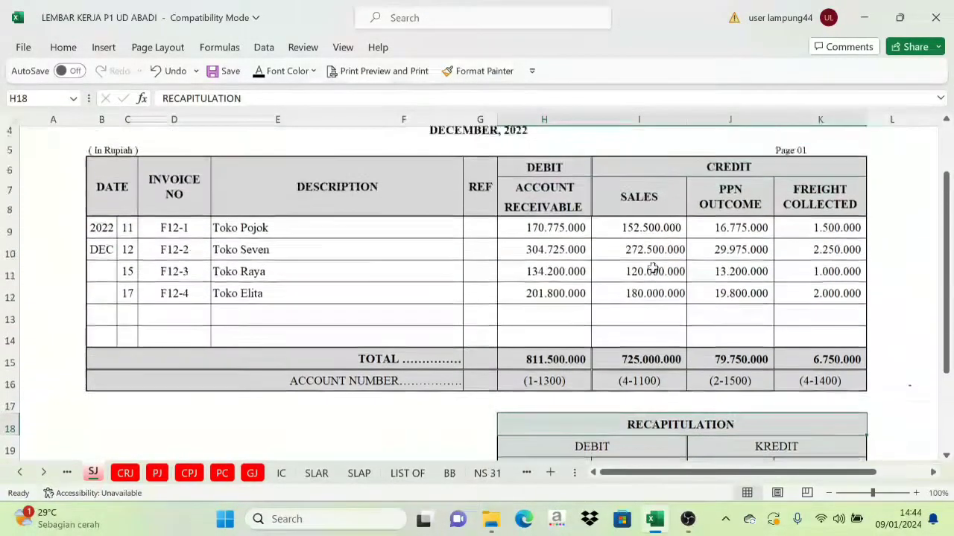
scroll(653, 270, down, 4)
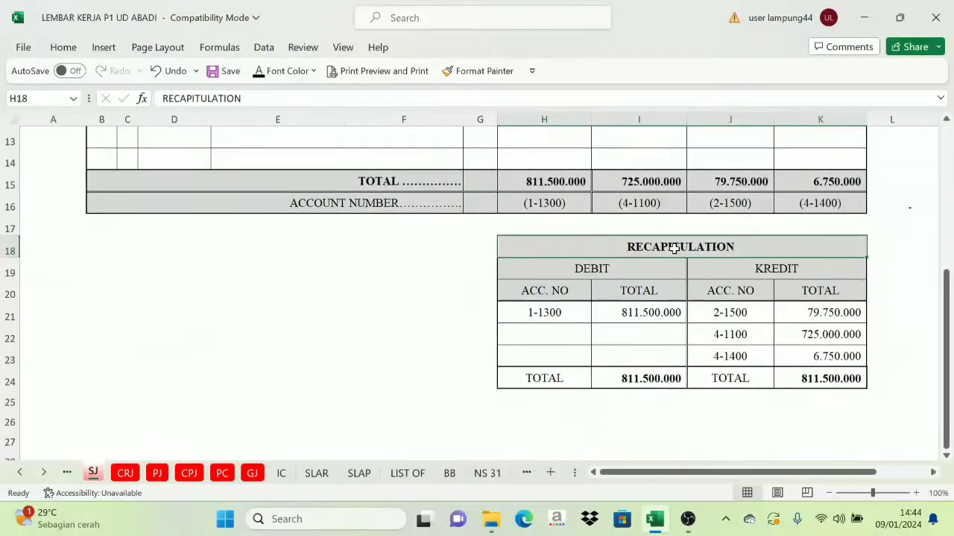
scroll(573, 253, up, 4)
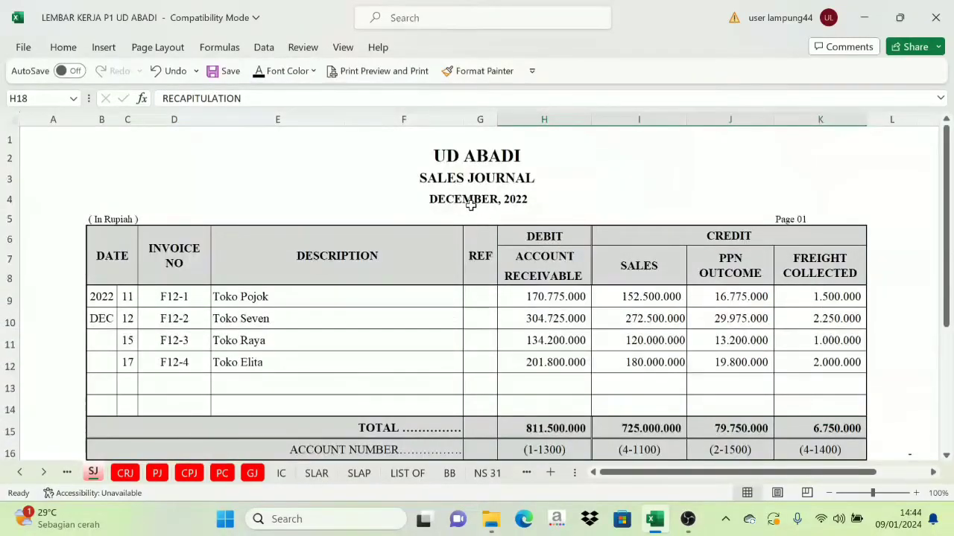
scroll(521, 260, down, 2)
scroll(566, 282, down, 2)
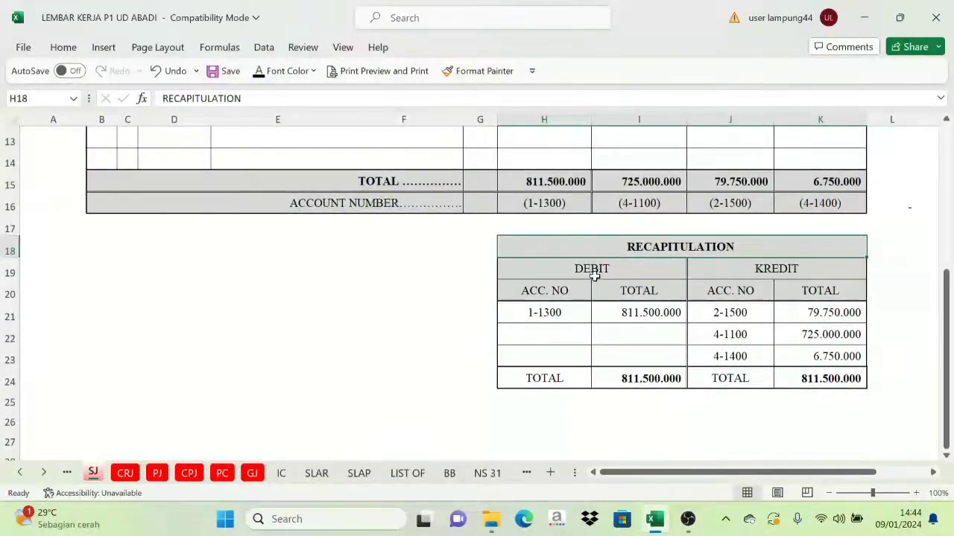
Step: Examine the debit and credit account numbers and totals in the Sales Journal's recapitulation table
click(597, 270)
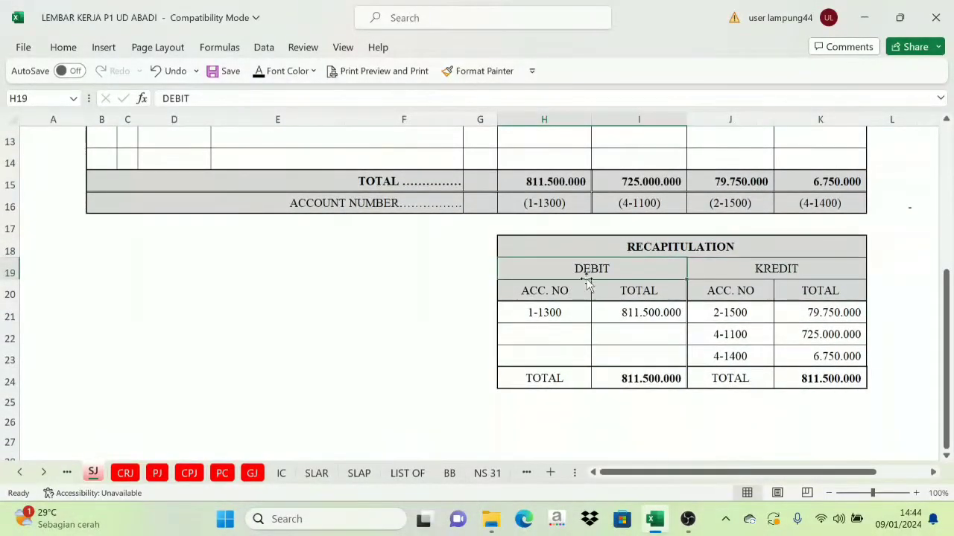
click(546, 312)
click(757, 267)
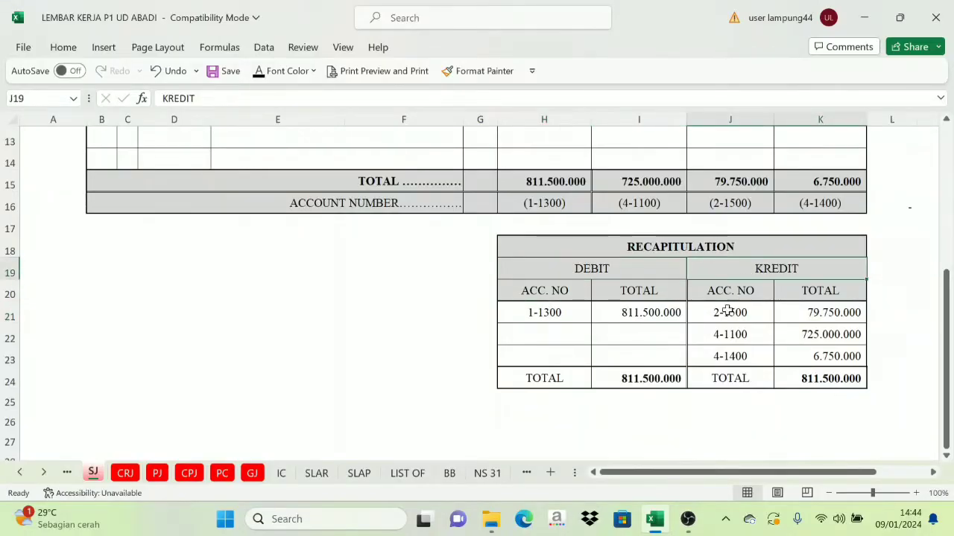
drag(723, 313, 723, 356)
click(717, 292)
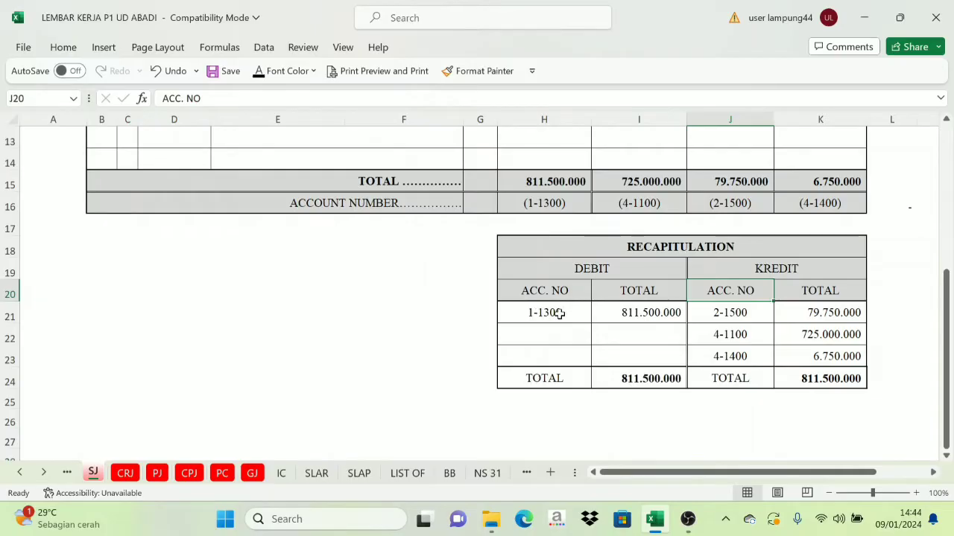
click(598, 271)
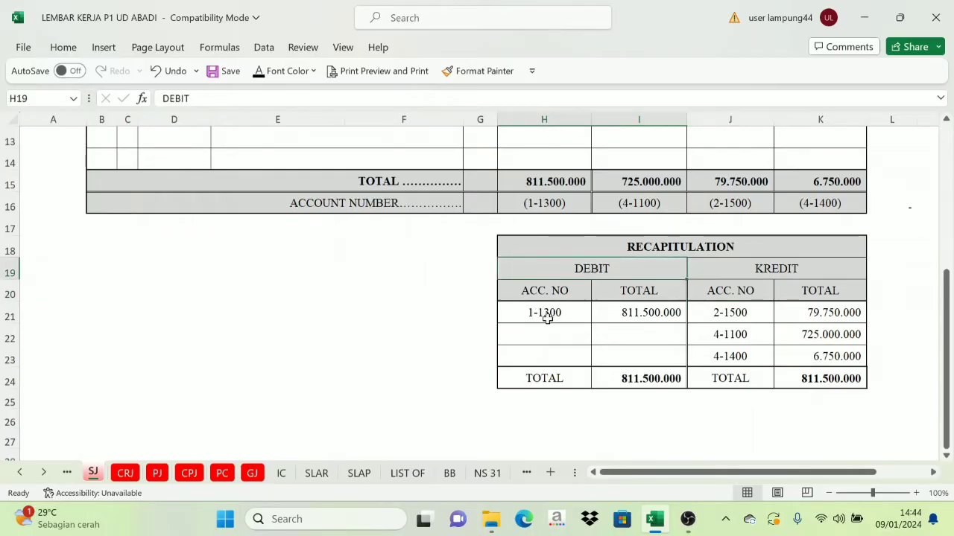
Step: Locate Accounts Receivable, account 1-1300, in the BB general ledger and check it against the Sales Journal recapitulation
click(450, 474)
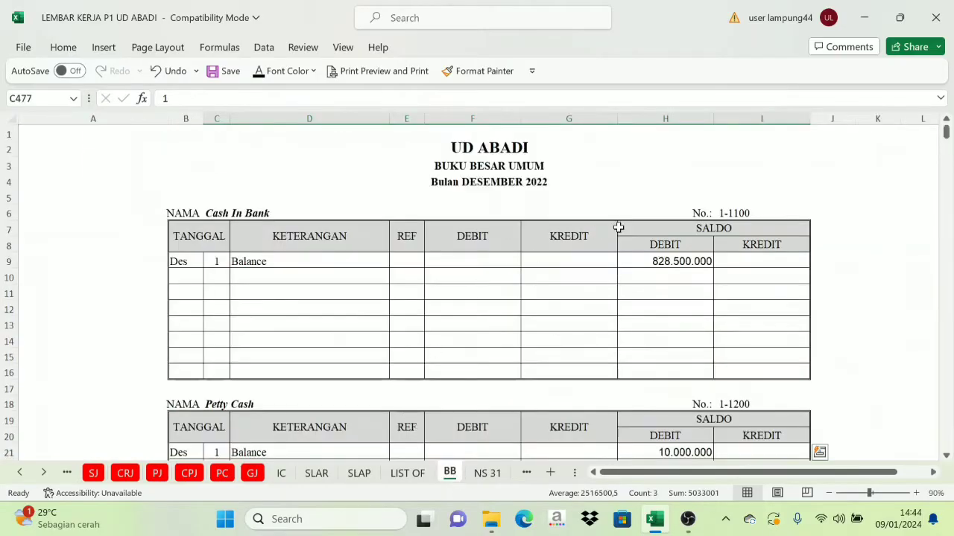
click(722, 215)
scroll(657, 242, down, 5)
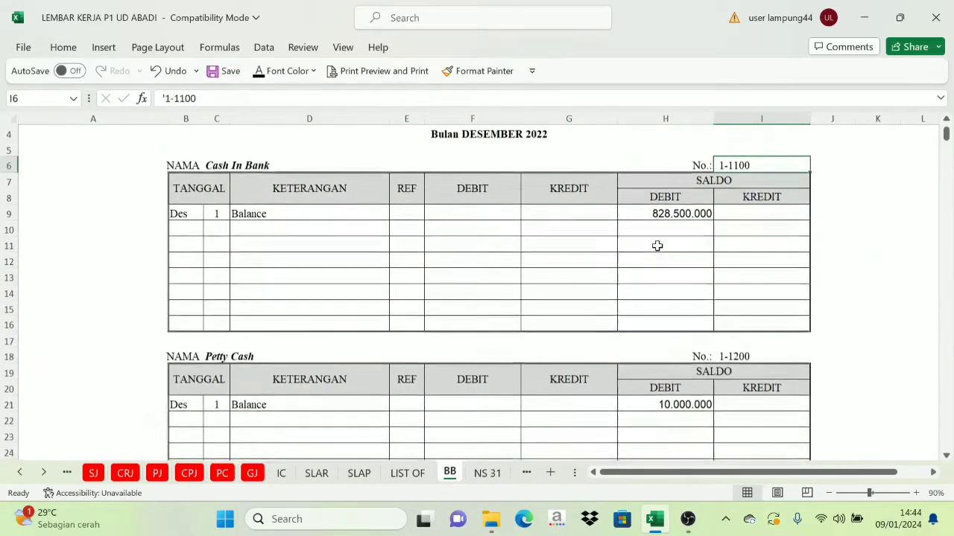
scroll(682, 328, down, 1)
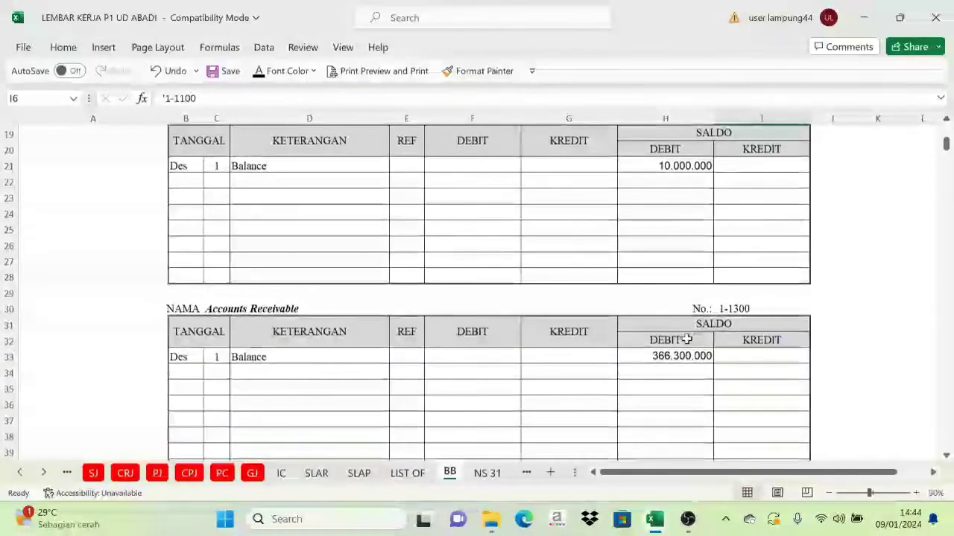
click(734, 309)
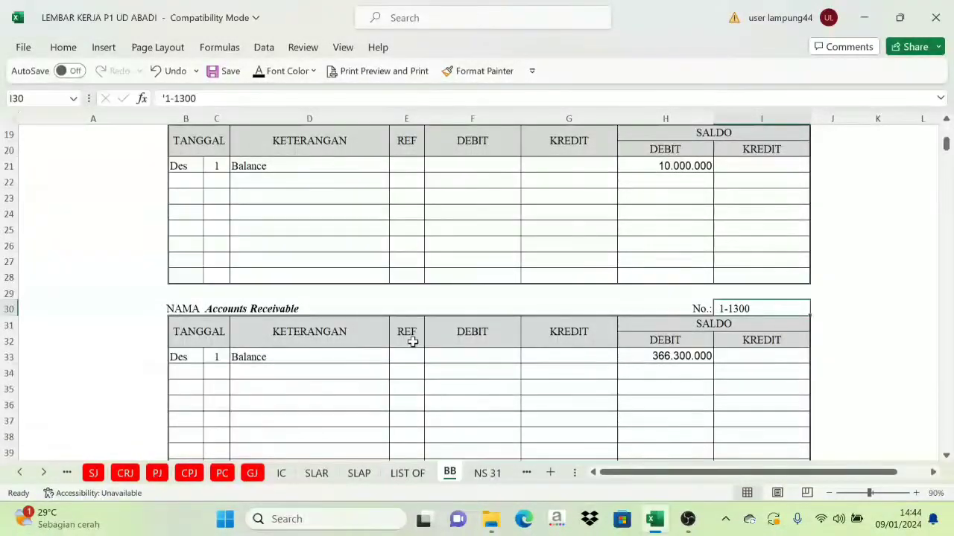
scroll(227, 313, down, 1)
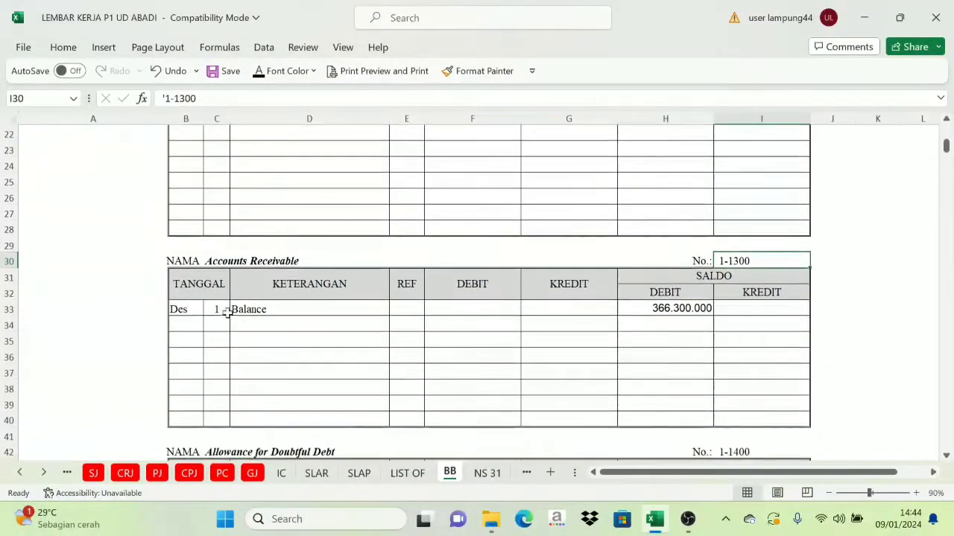
click(224, 263)
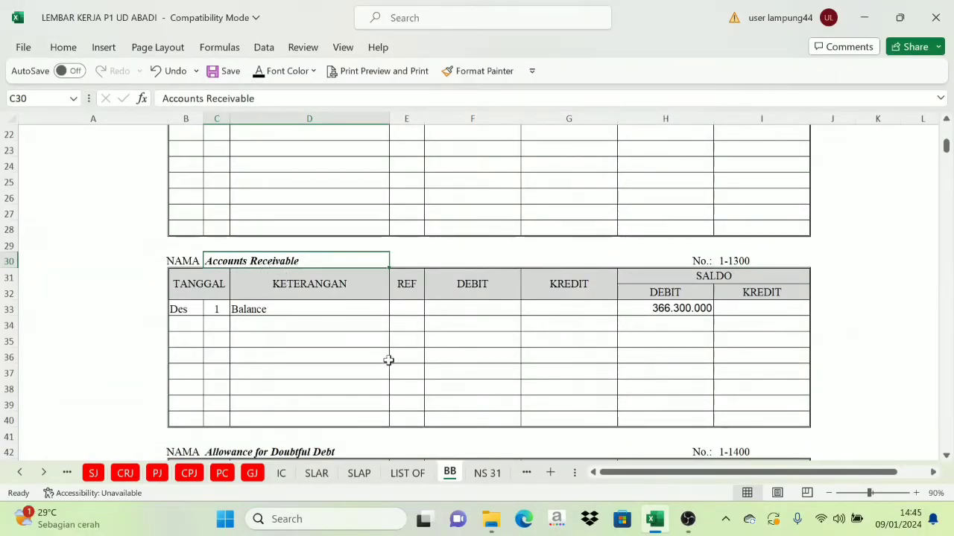
click(91, 475)
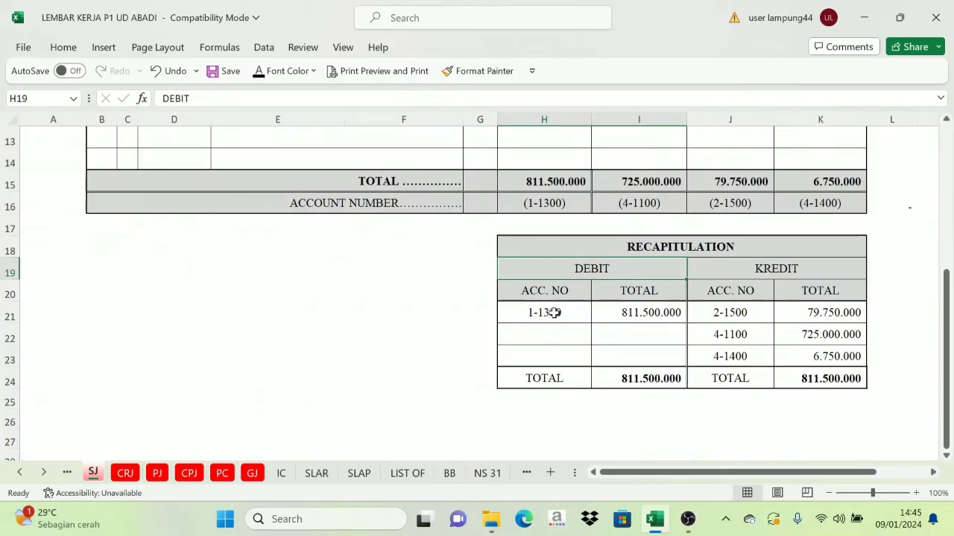
click(449, 475)
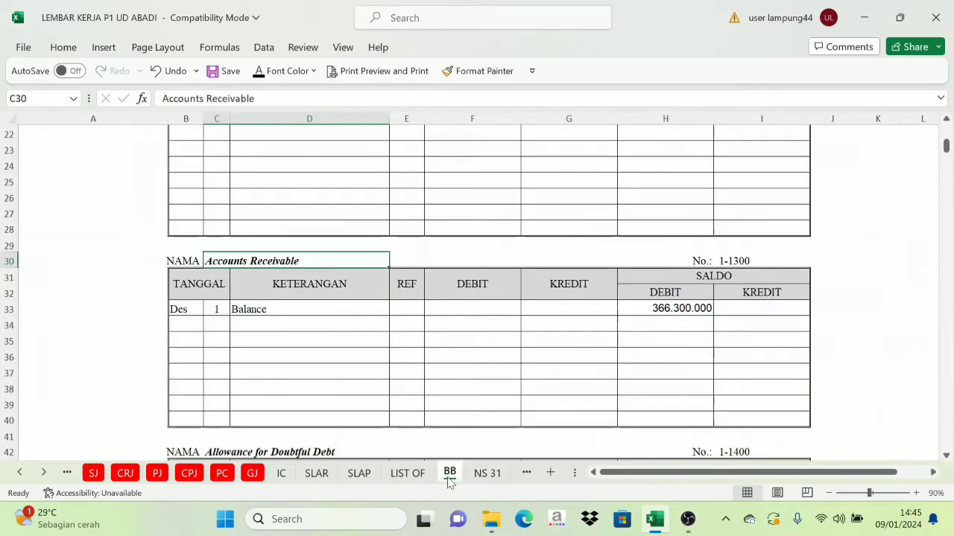
Step: Apply the black font color to the date 31, the Sales Journal description and the SJ reference in row 34 of Accounts Receivable
click(215, 327)
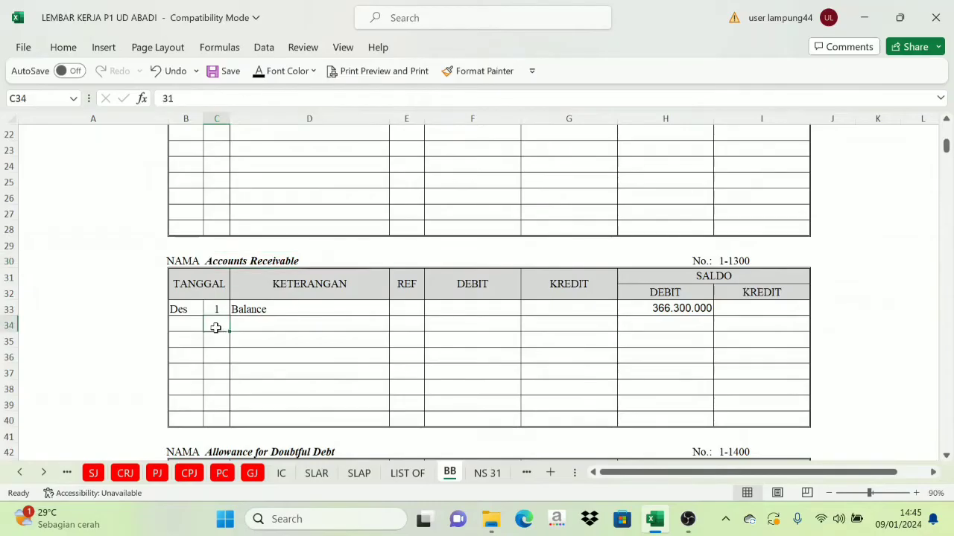
click(259, 75)
click(251, 327)
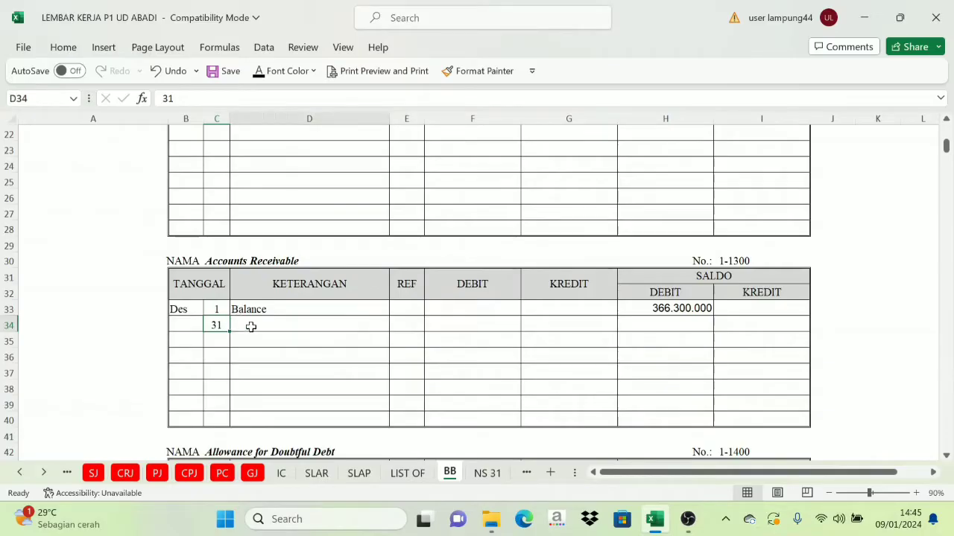
click(260, 72)
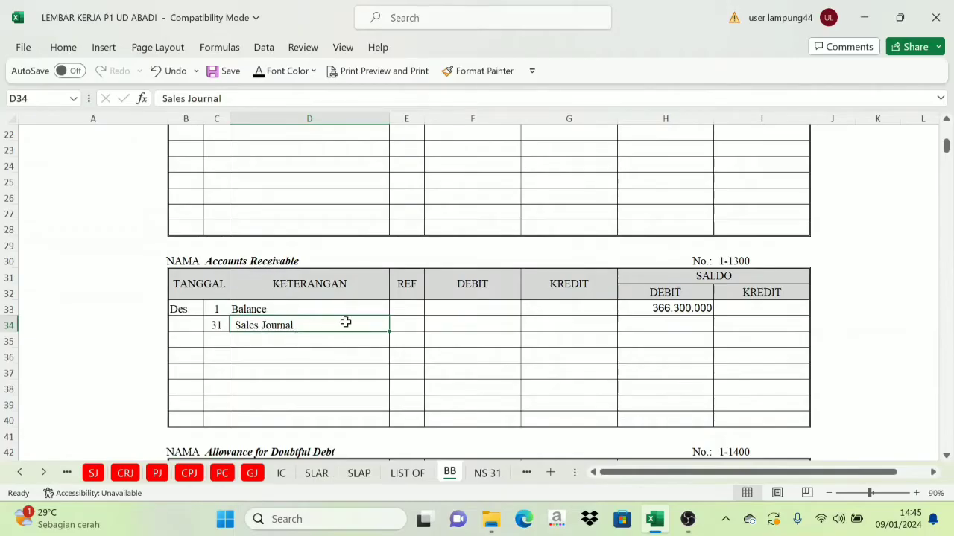
click(397, 326)
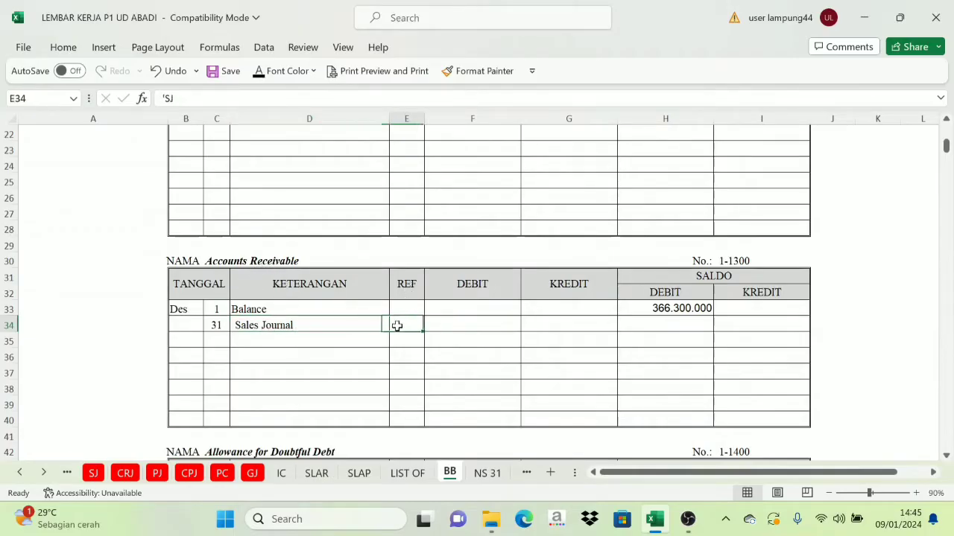
click(260, 72)
Step: Check account 1-1300's total in the SJ sheet's recapitulation and turn the matching 811.500.000 debit in row 34 of Accounts Receivable black
drag(478, 284, 545, 283)
click(459, 298)
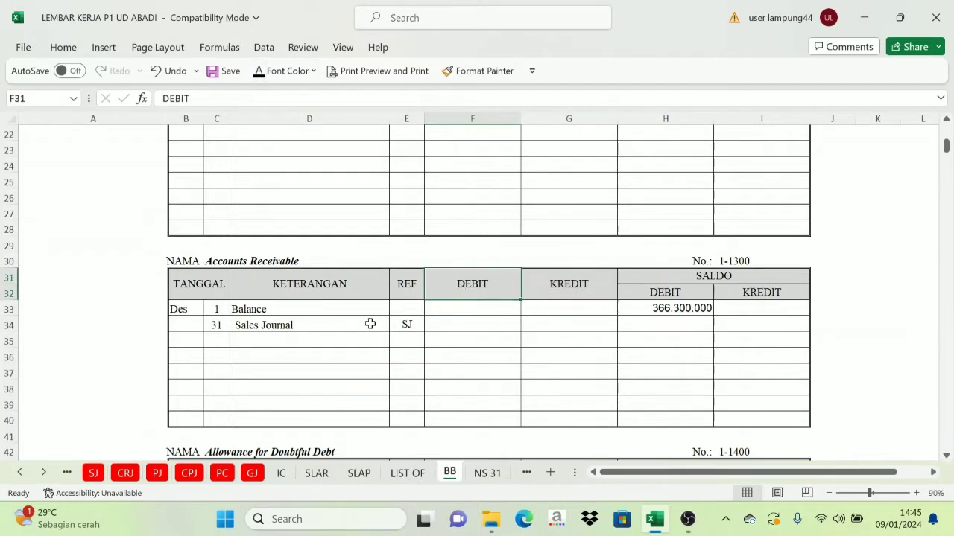
click(93, 474)
click(548, 312)
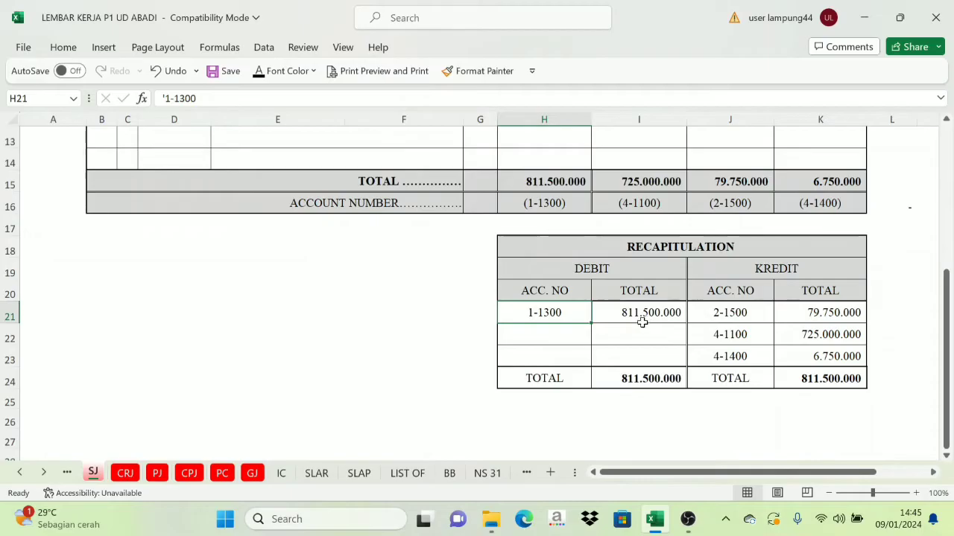
click(450, 474)
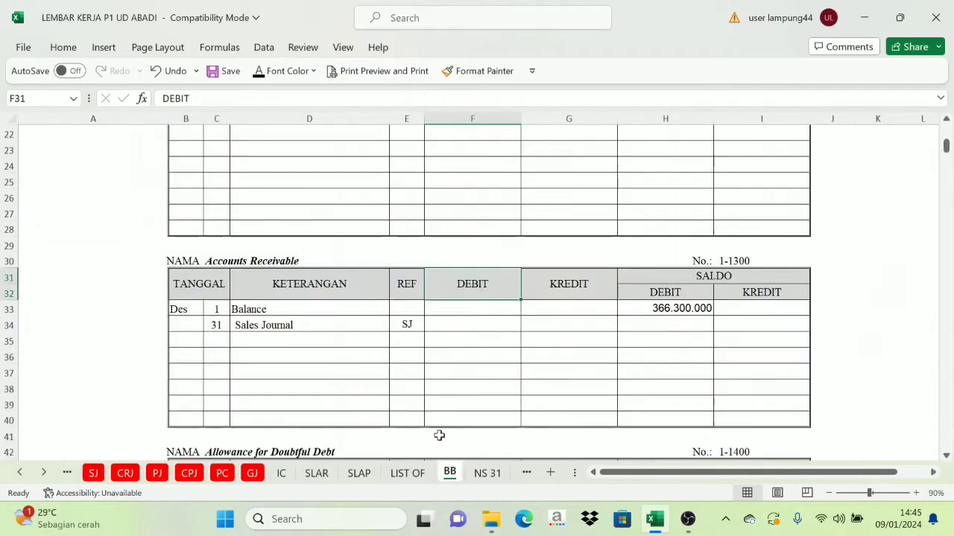
click(462, 324)
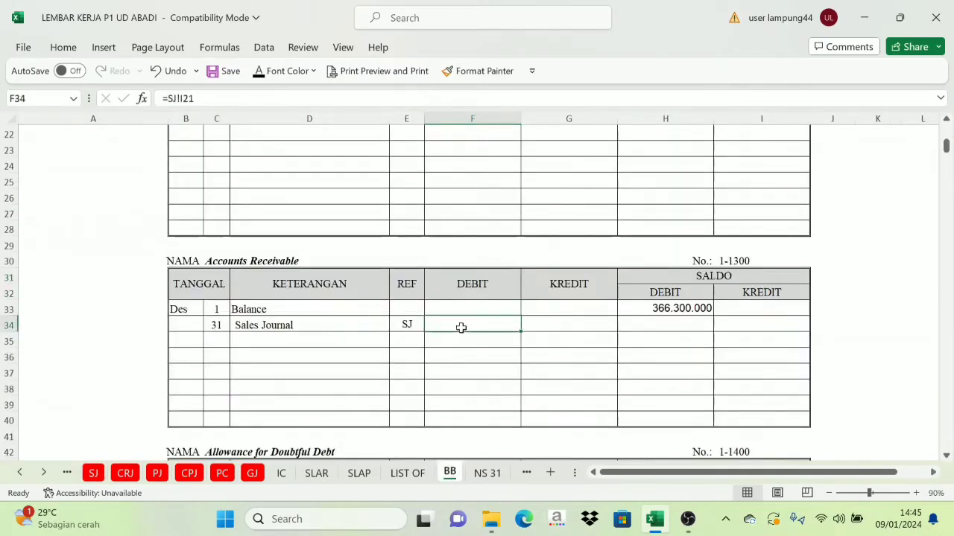
click(258, 71)
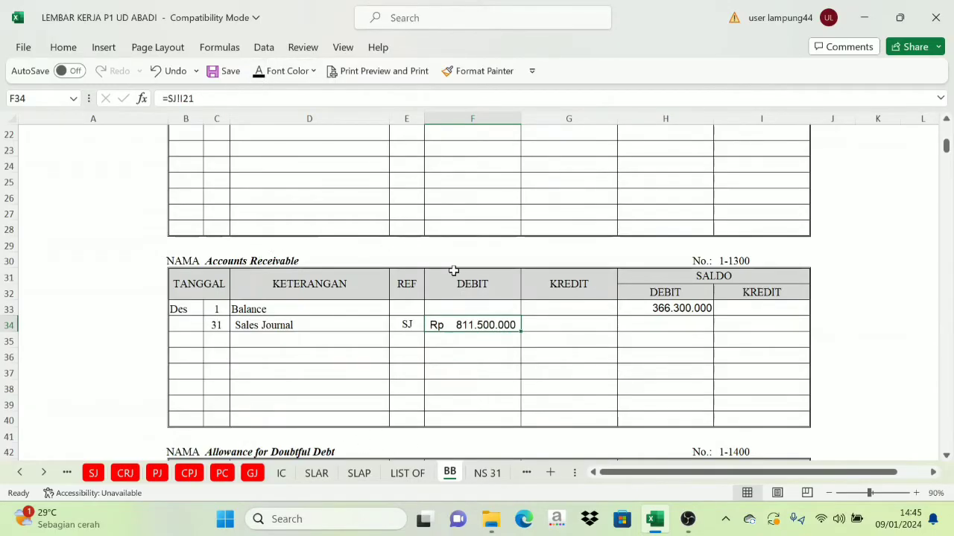
Step: Compare Accounts Receivable's opening debit balance with the Sales Journal debit and show the Rp 1.177.800.000 debit balance in row 34
click(717, 275)
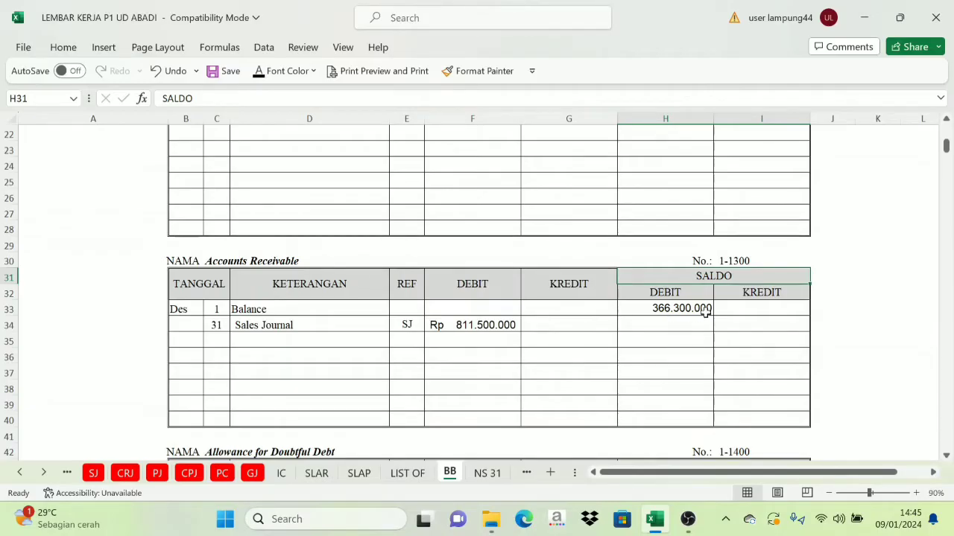
click(480, 324)
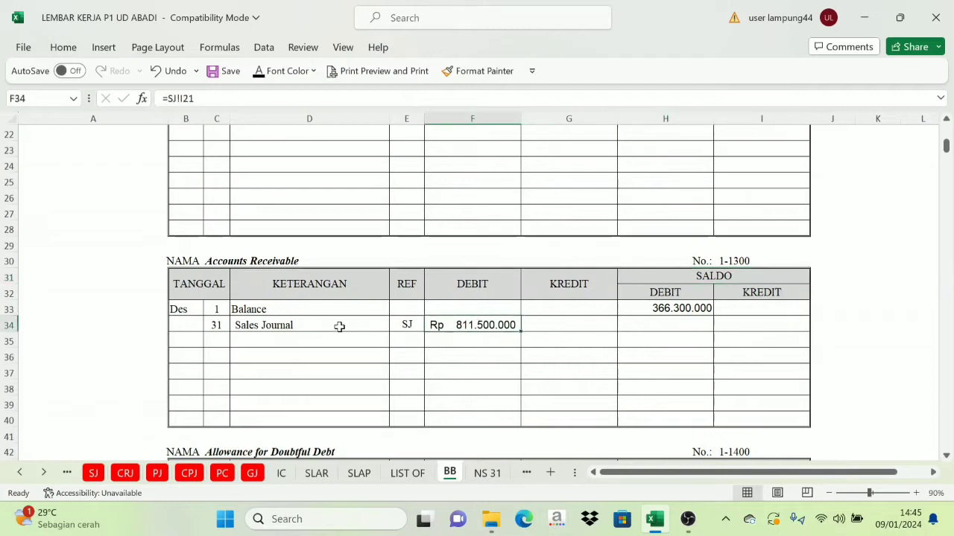
click(362, 321)
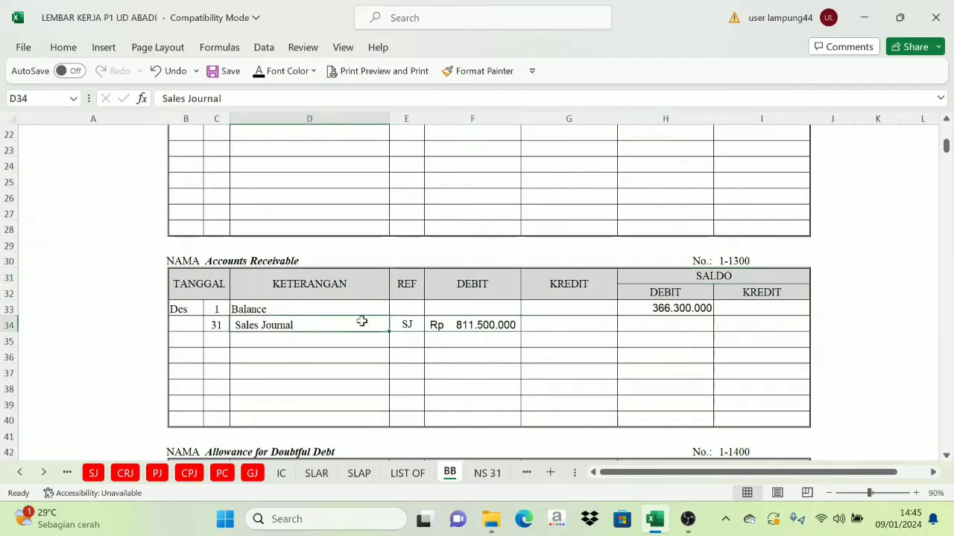
click(477, 326)
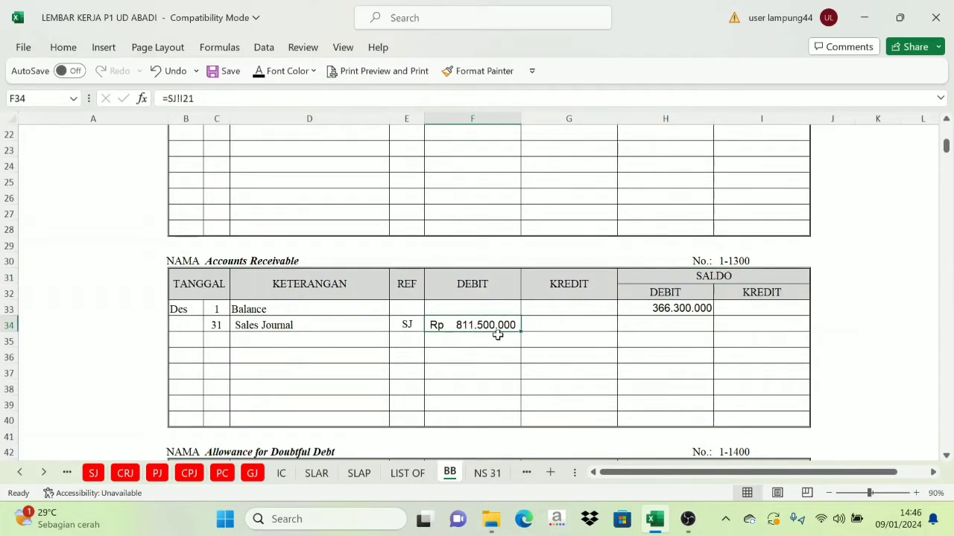
click(656, 297)
click(484, 283)
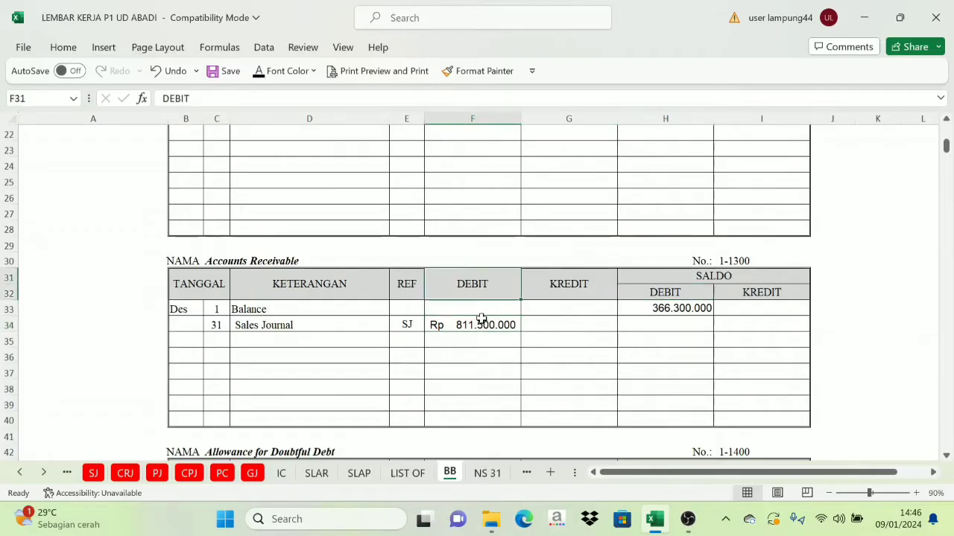
click(482, 324)
click(622, 292)
click(482, 283)
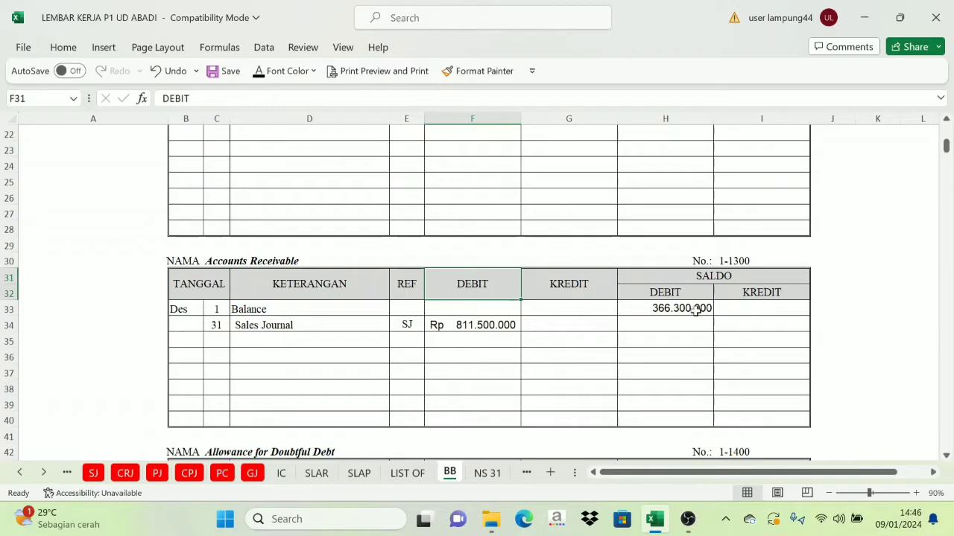
click(486, 326)
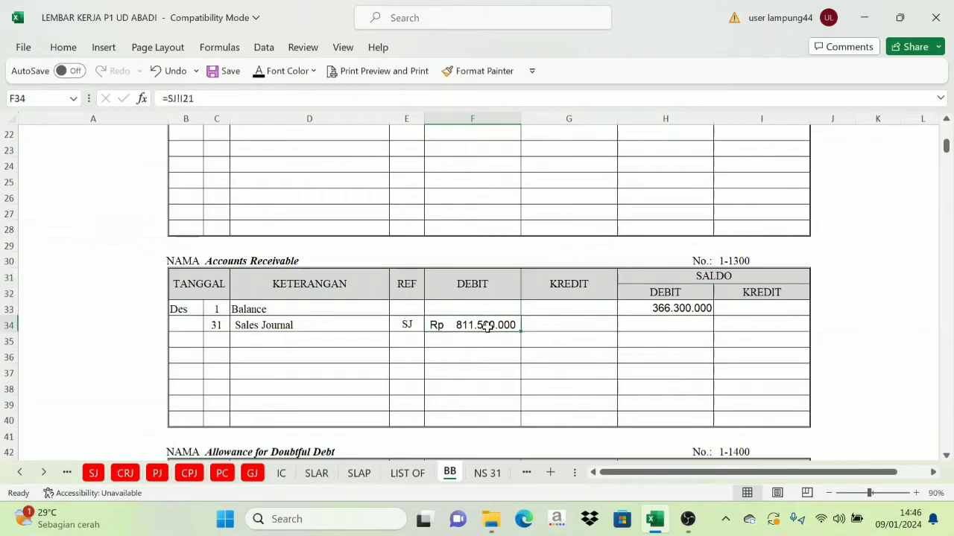
click(652, 325)
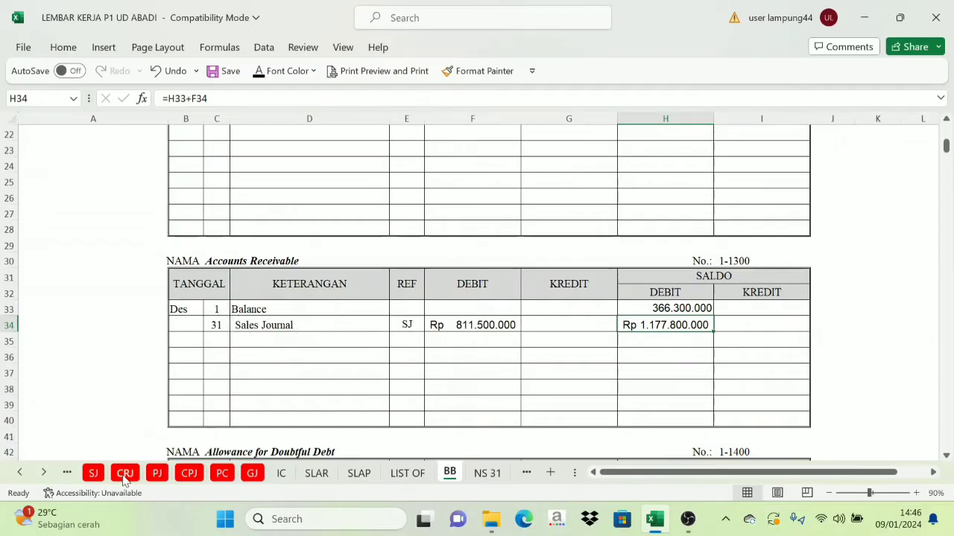
Step: Examine the credit side of the Sales Journal recapitulation on the SJ sheet for the accounts still lacking a posting
click(97, 477)
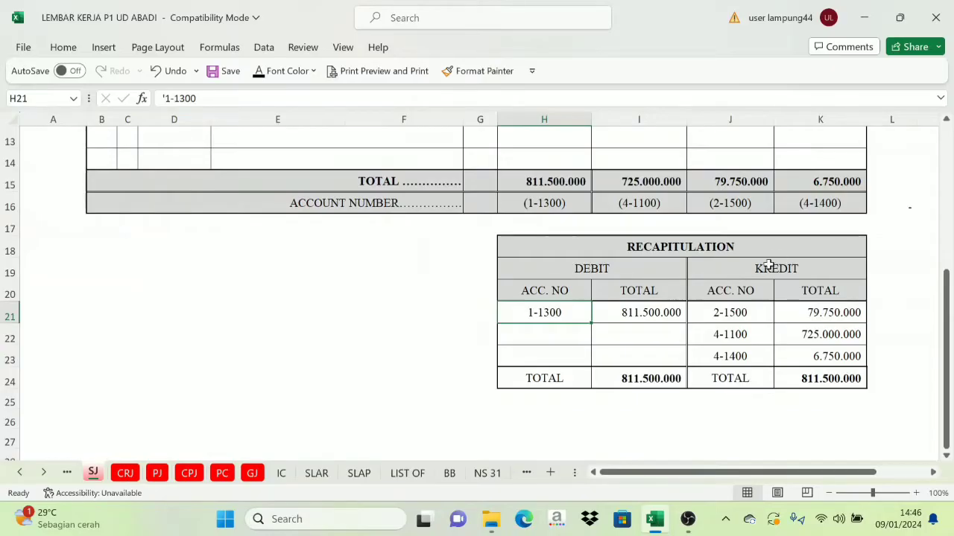
scroll(521, 277, up, 4)
scroll(518, 299, down, 3)
scroll(573, 302, down, 5)
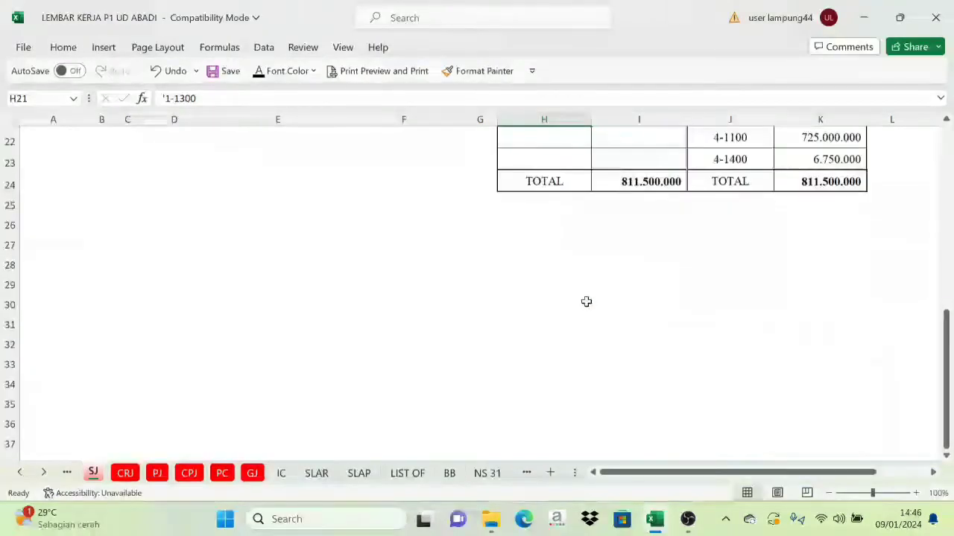
scroll(586, 300, up, 3)
scroll(575, 272, down, 1)
click(575, 270)
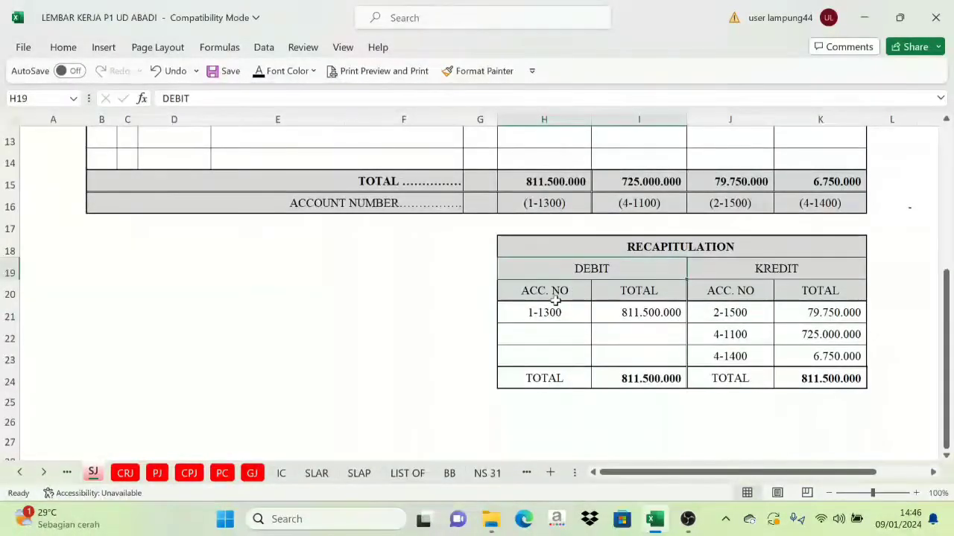
click(733, 313)
click(710, 356)
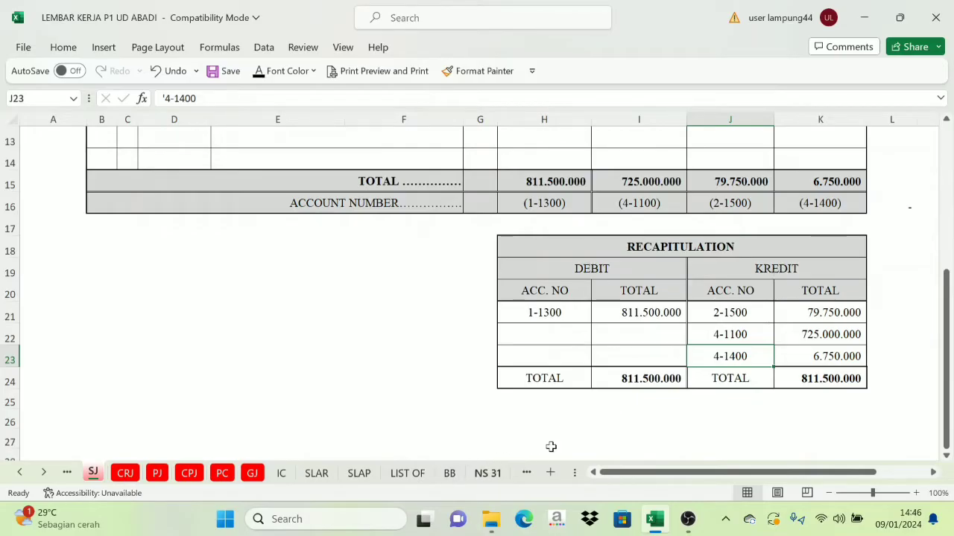
Step: In PPN Outcome, account 2-1500, on the BB sheet, apply black font to the date 31, Sales Journal and SJ reference in row 190
click(449, 474)
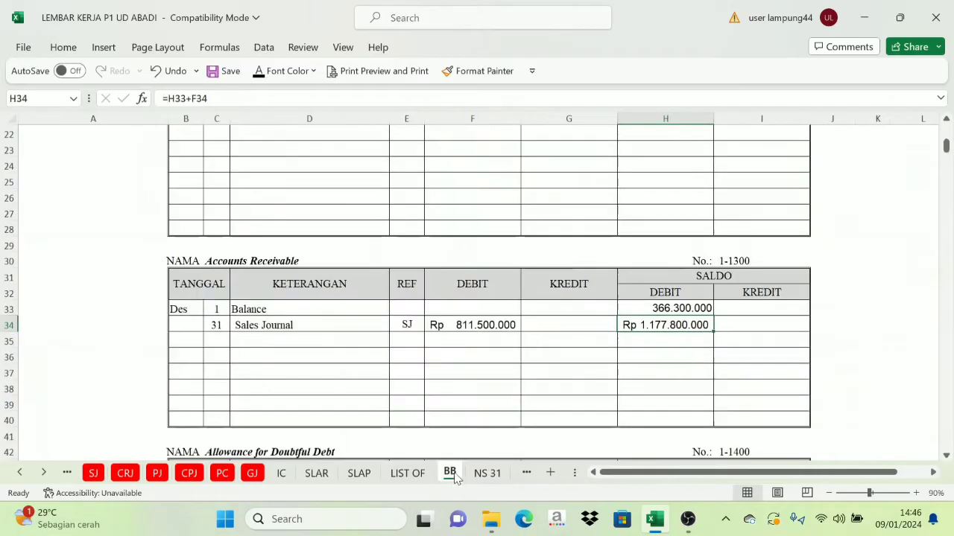
scroll(735, 278, down, 10)
scroll(732, 281, down, 16)
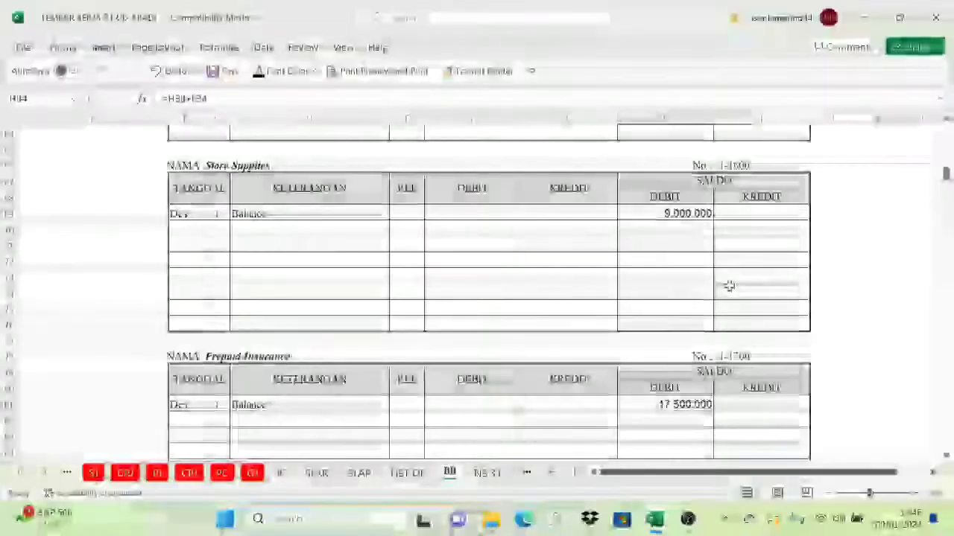
scroll(725, 306, down, 20)
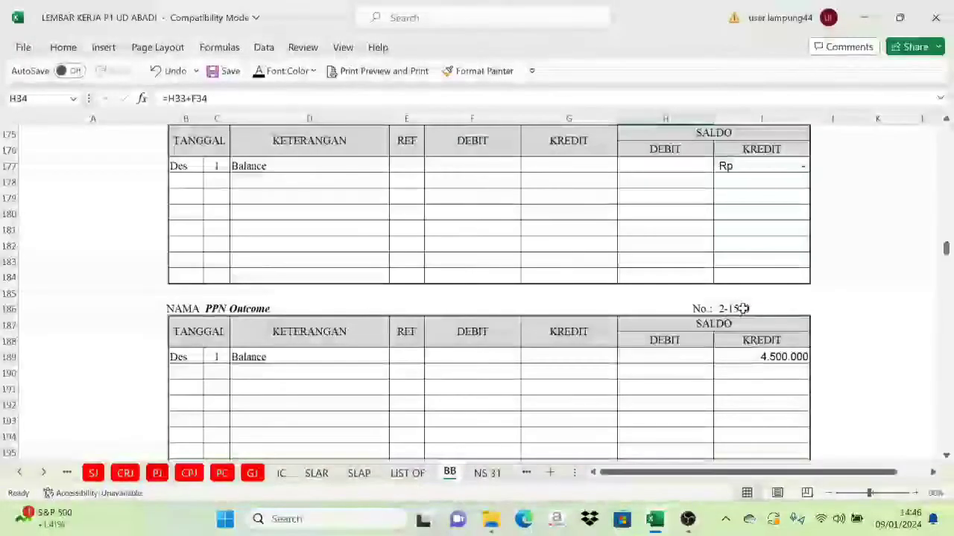
click(741, 308)
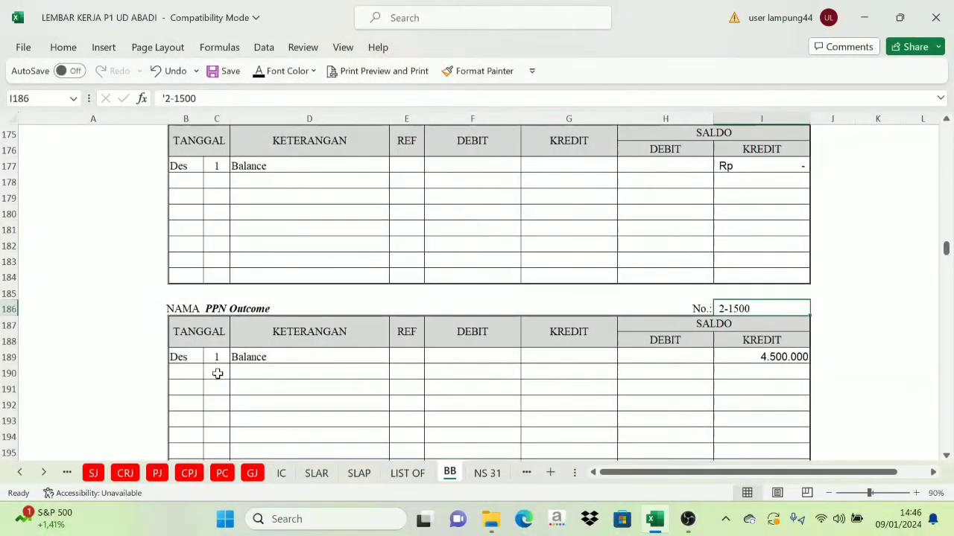
drag(217, 373, 245, 370)
text(31	Sales Journal)
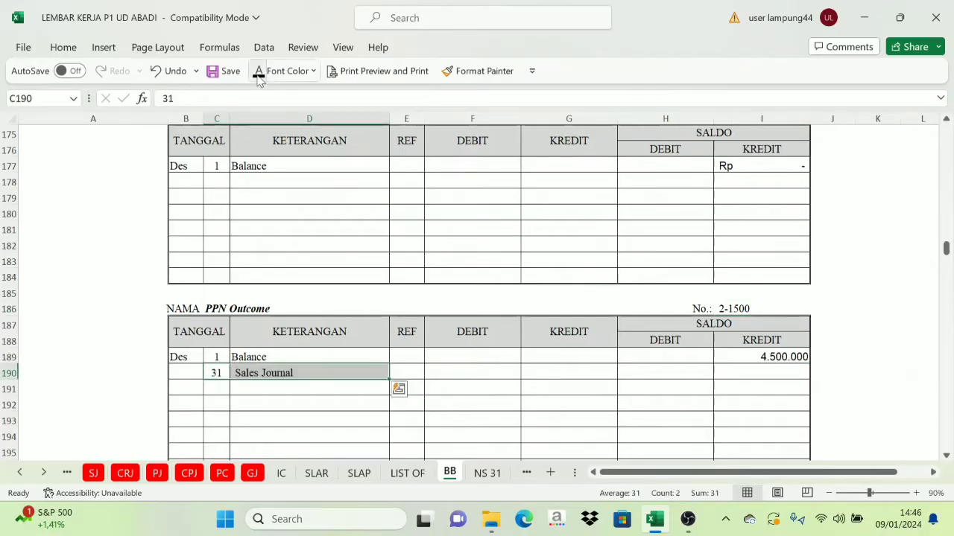
click(414, 377)
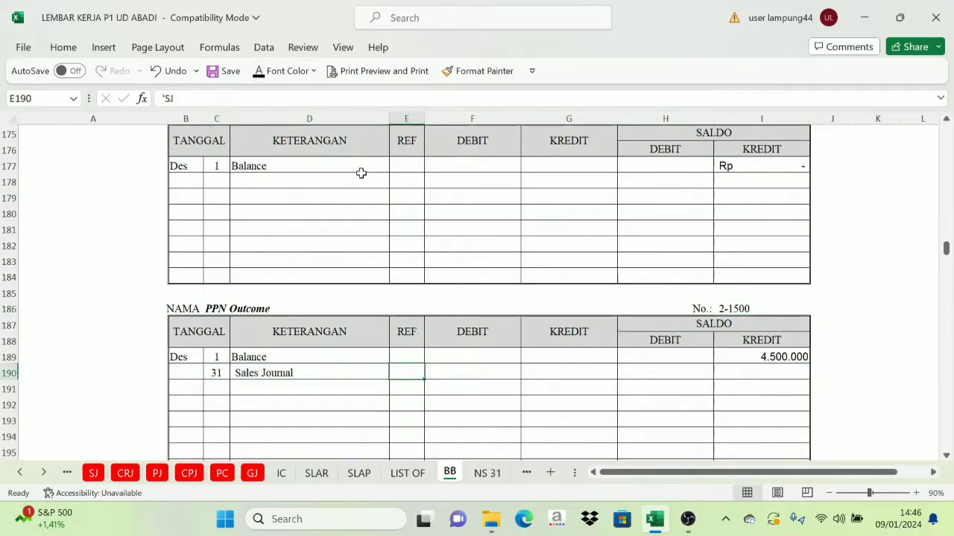
click(257, 76)
Step: Check account 2-1500 in the Sales Journal recapitulation and turn the matching 79.750.000 credit in row 190 of PPN Outcome black
click(93, 473)
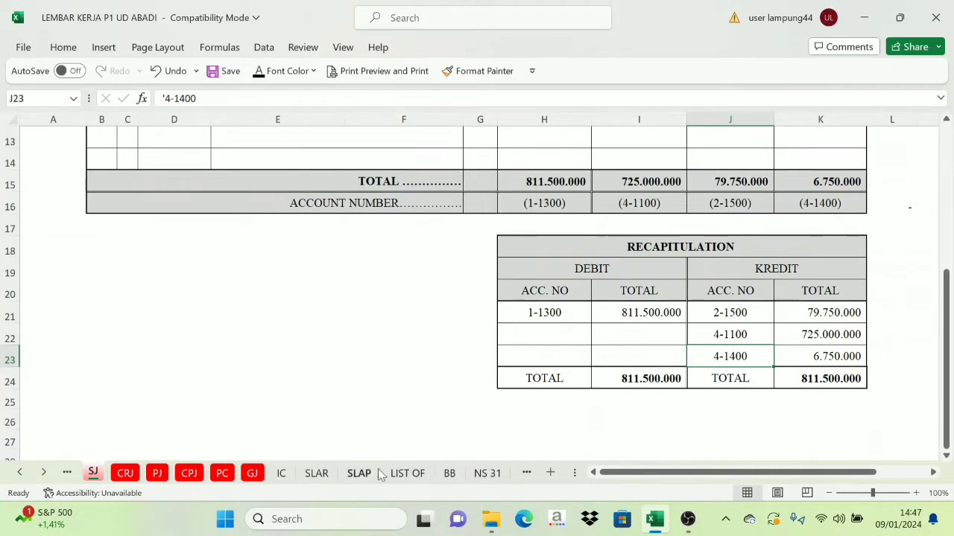
click(447, 473)
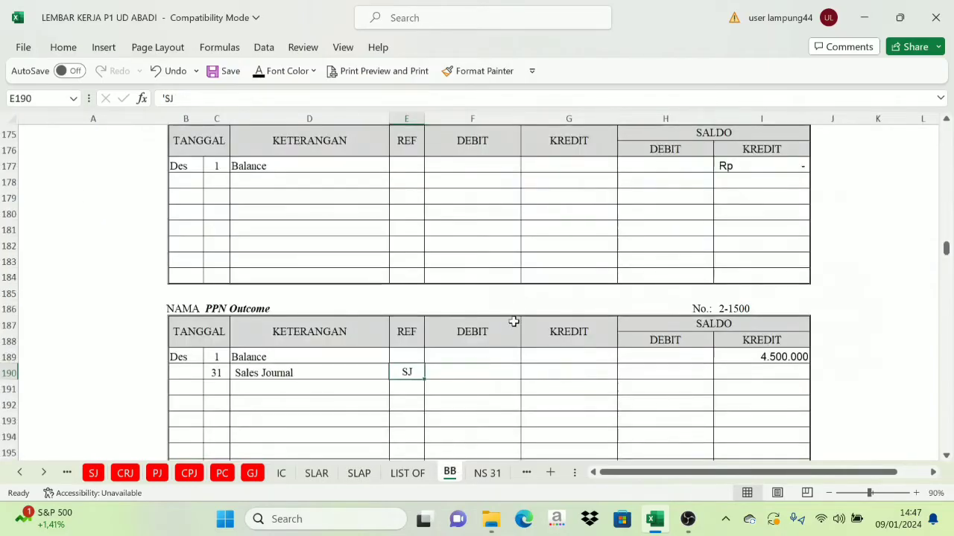
drag(513, 328, 564, 327)
click(560, 371)
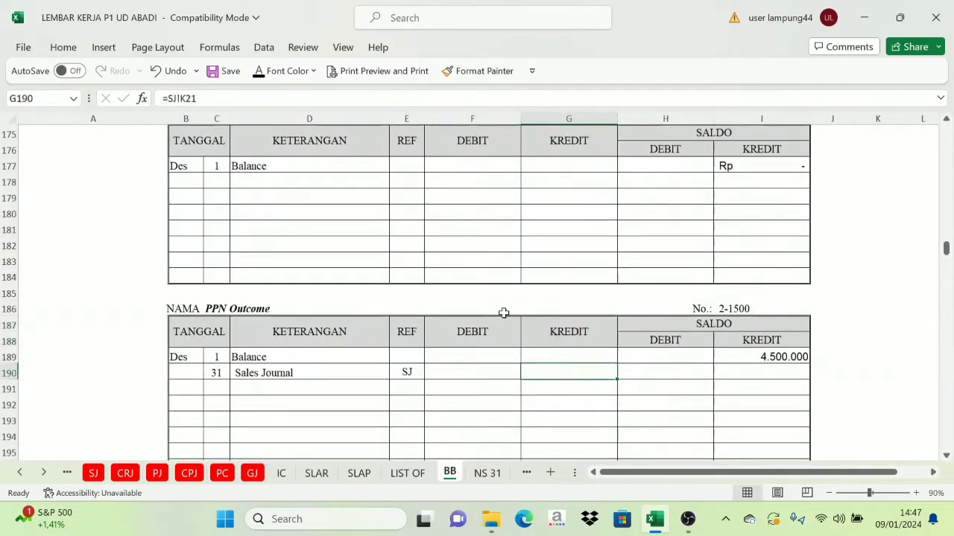
click(269, 72)
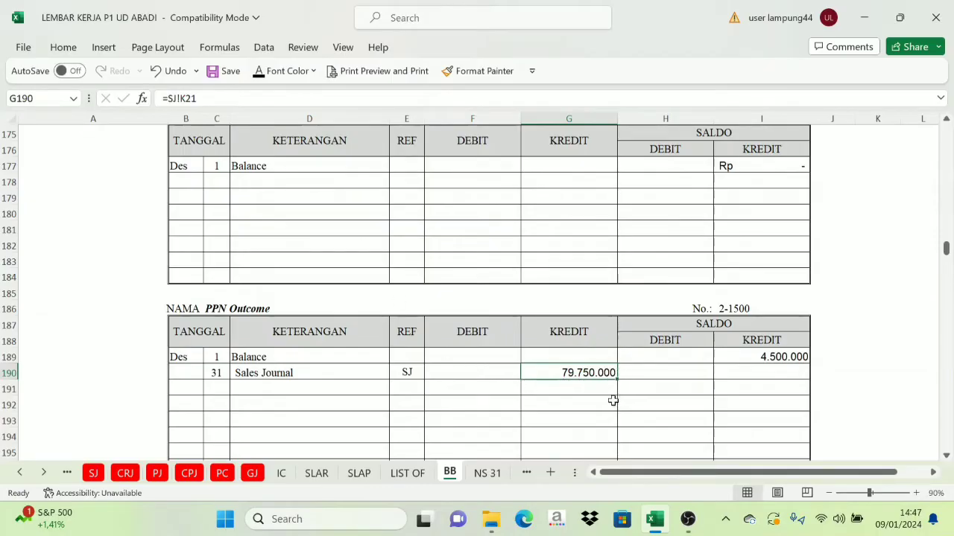
Step: Compare PPN Outcome's opening credit balance with the Sales Journal credit and turn the Rp 84.250.000 credit balance in row 190 black
click(737, 324)
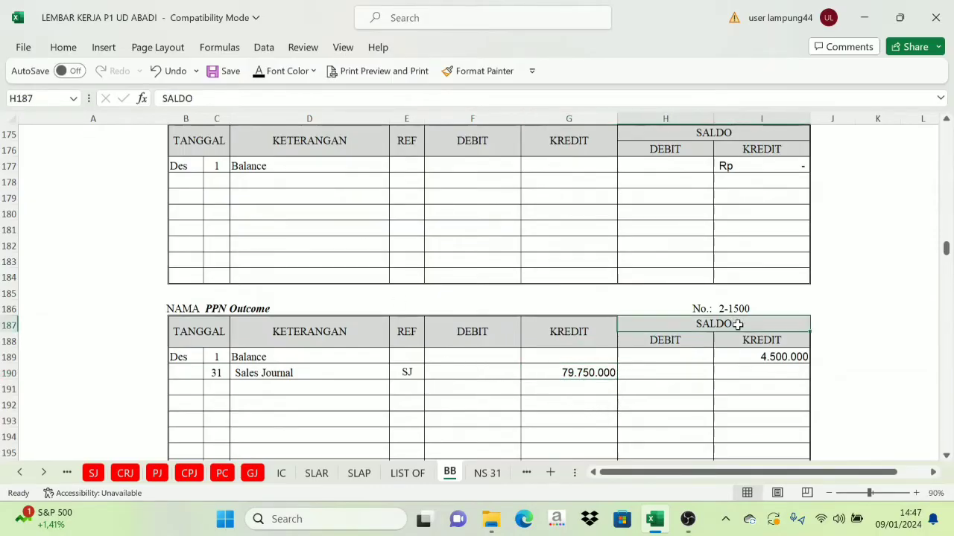
click(764, 357)
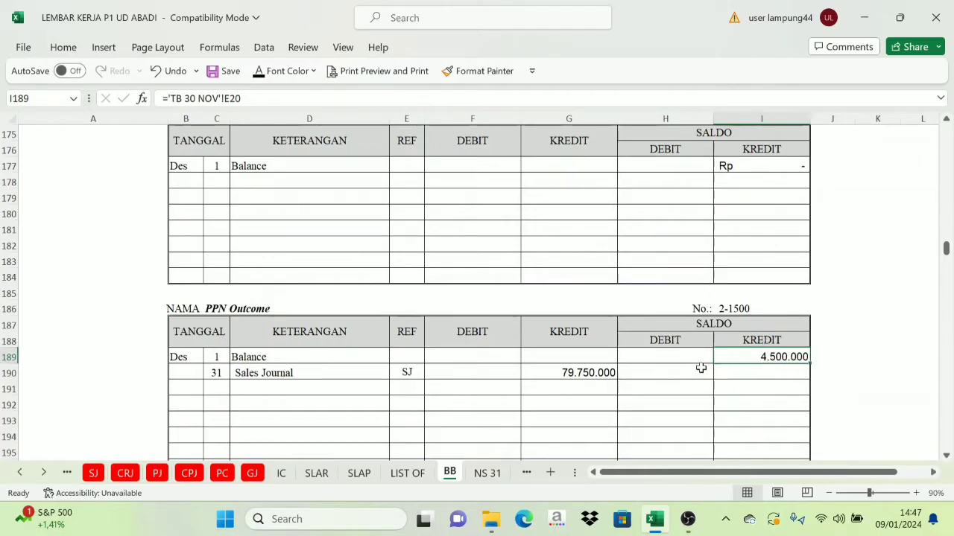
click(593, 375)
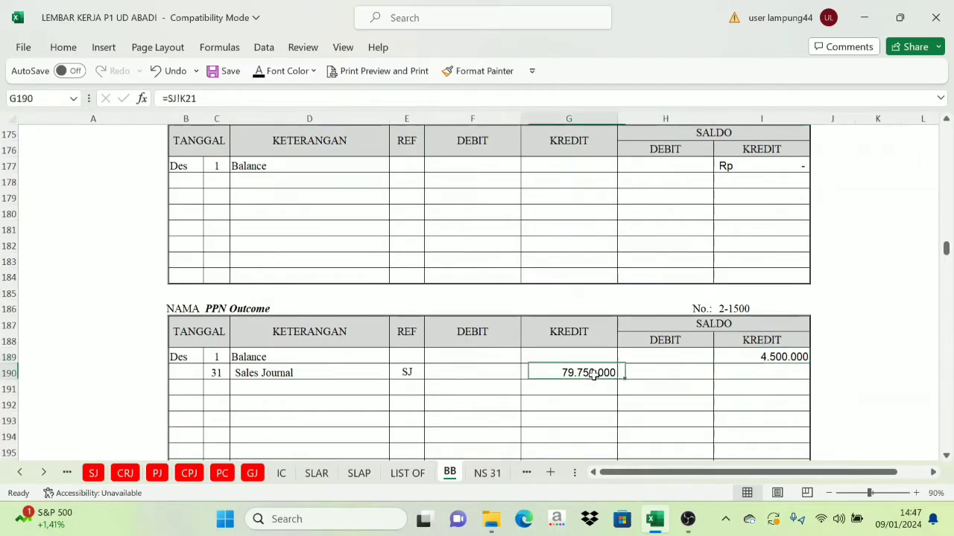
click(323, 380)
click(571, 330)
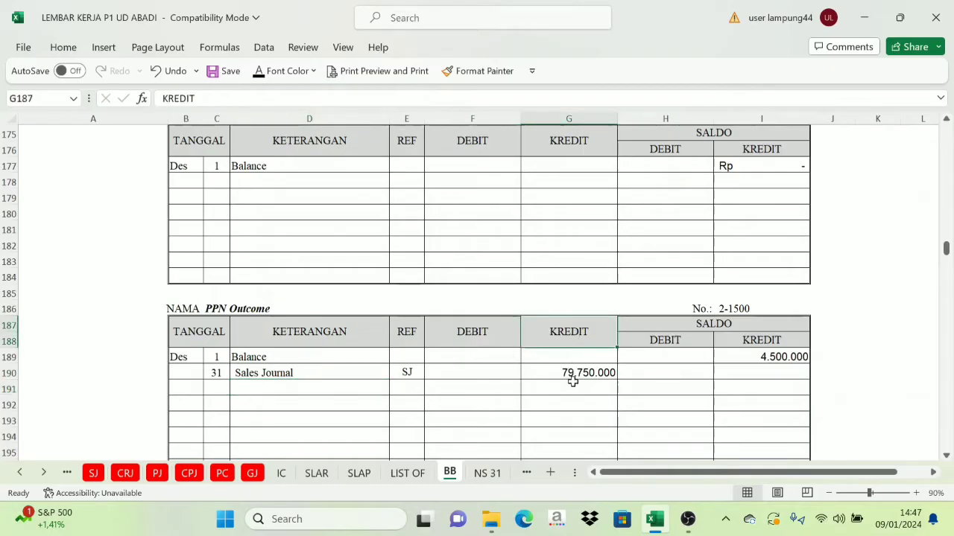
click(745, 343)
click(585, 336)
click(592, 370)
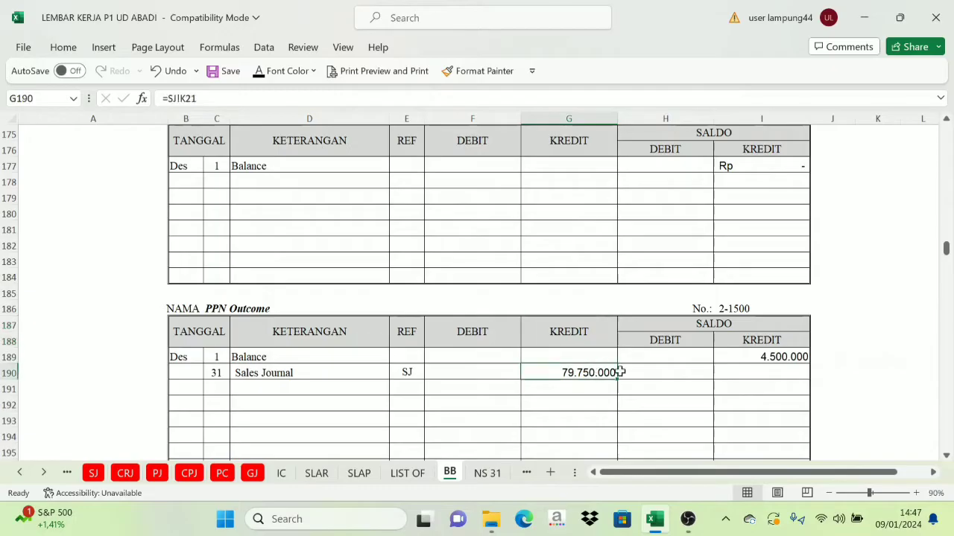
click(753, 370)
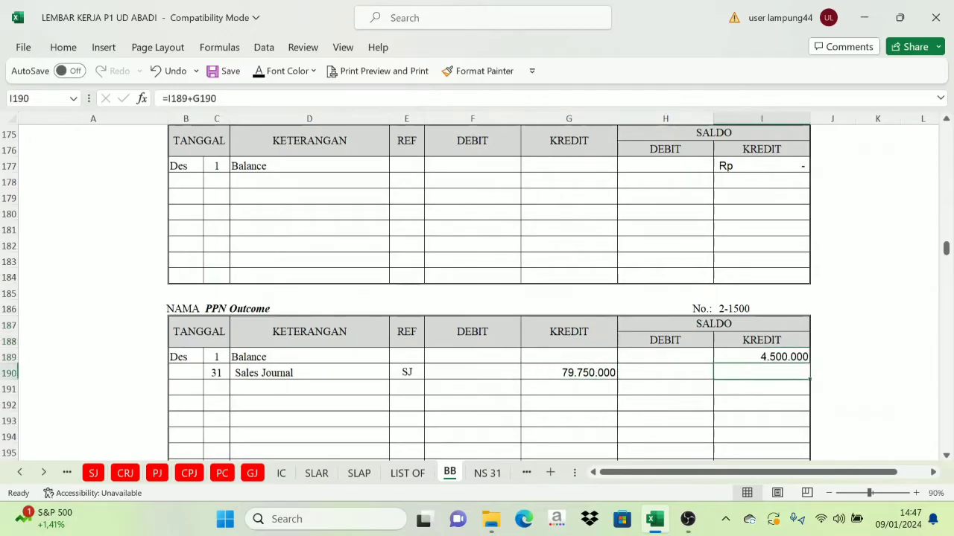
click(259, 74)
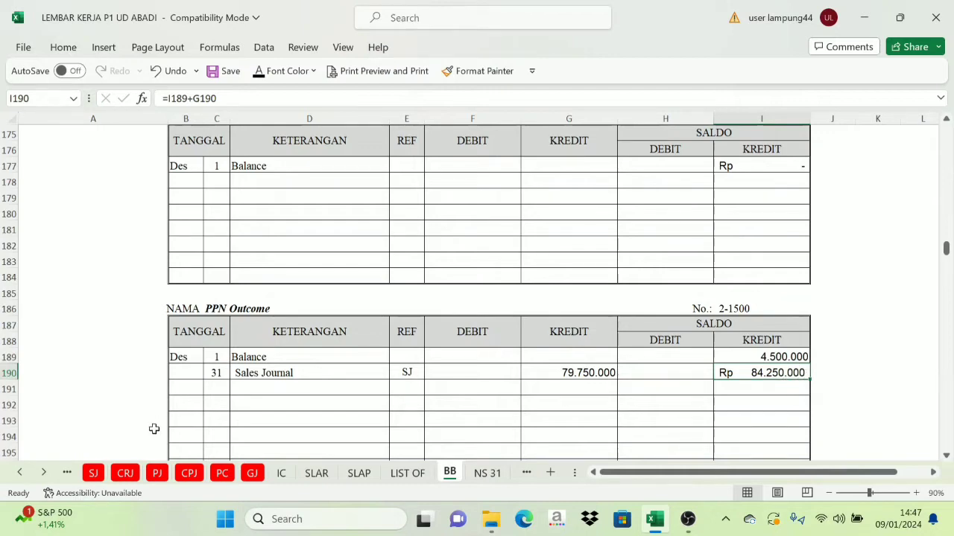
Step: Look up account 4-1100 in the SJ recapitulation and show the date 31, Sales Journal and SJ reference in row 262 of Sales on BB
click(93, 473)
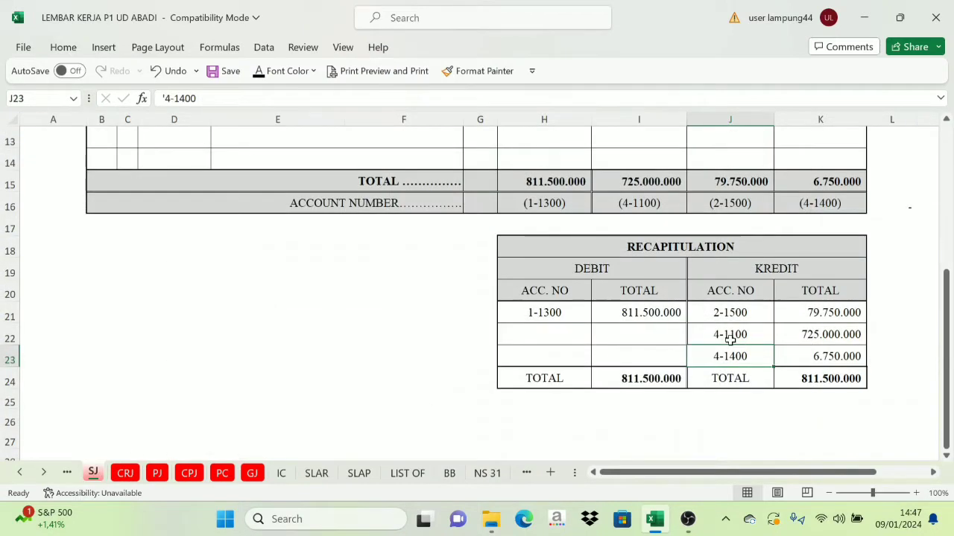
click(732, 337)
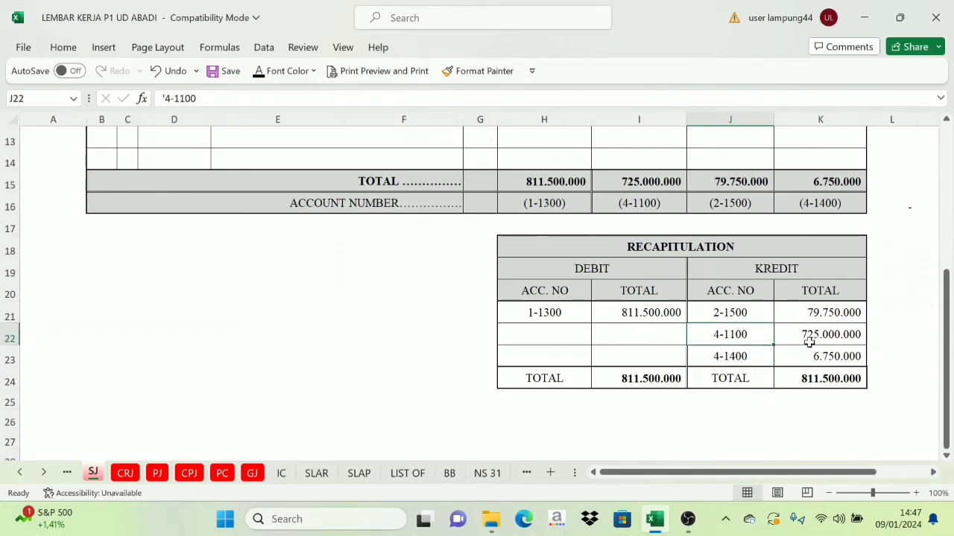
click(449, 473)
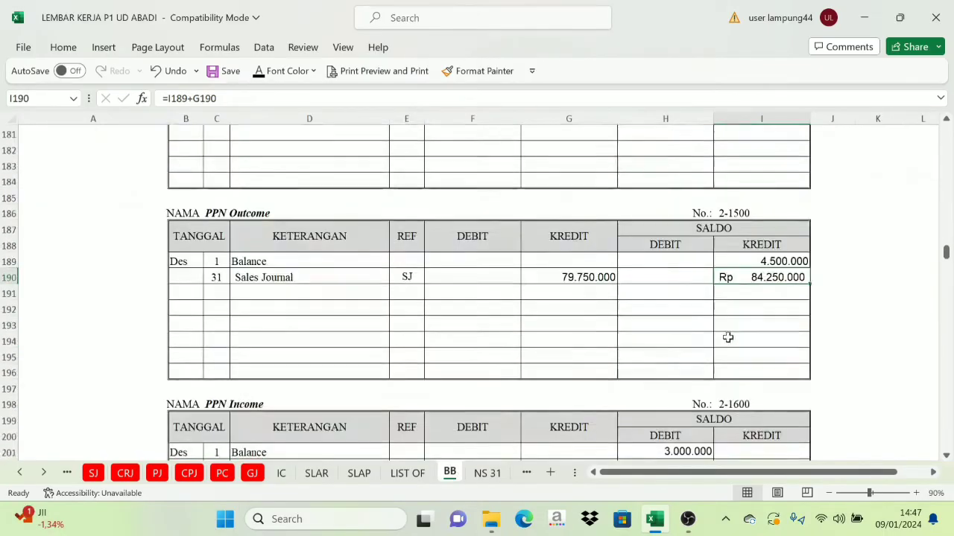
scroll(728, 337, down, 18)
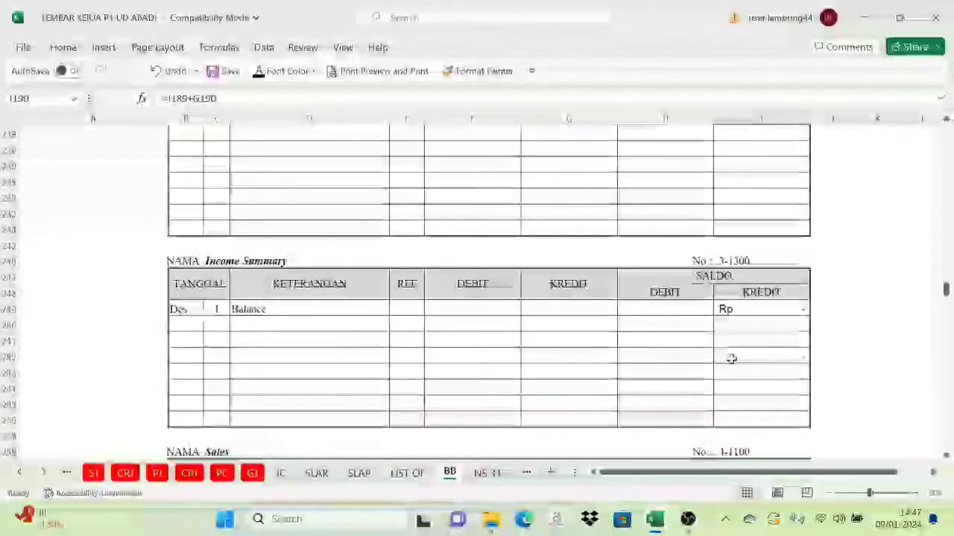
scroll(731, 359, down, 5)
click(740, 213)
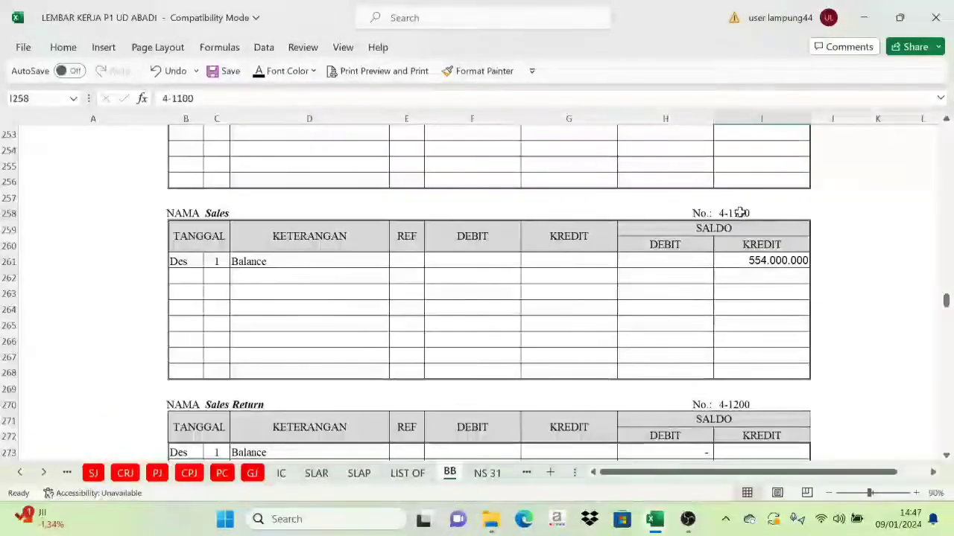
click(217, 214)
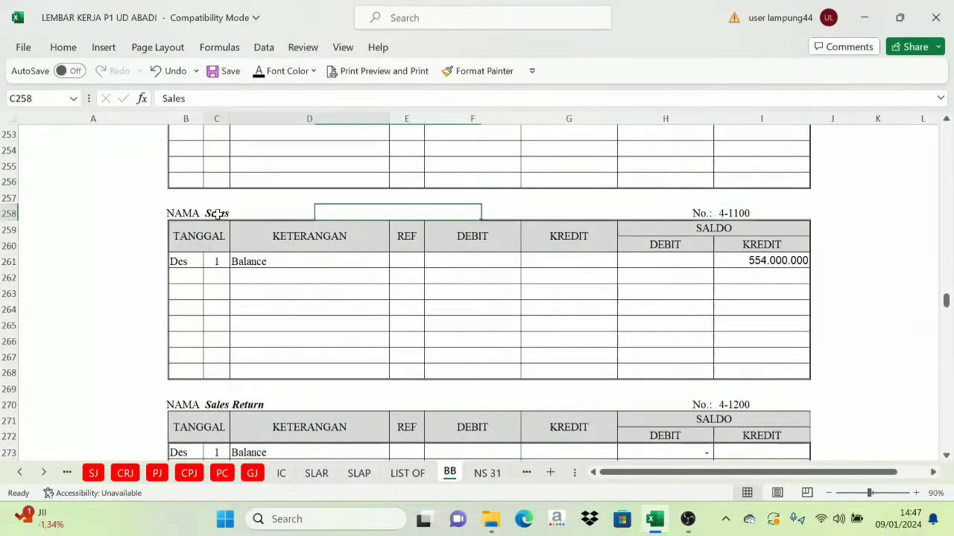
drag(214, 275, 394, 278)
text(31	Sales Journal	SJ)
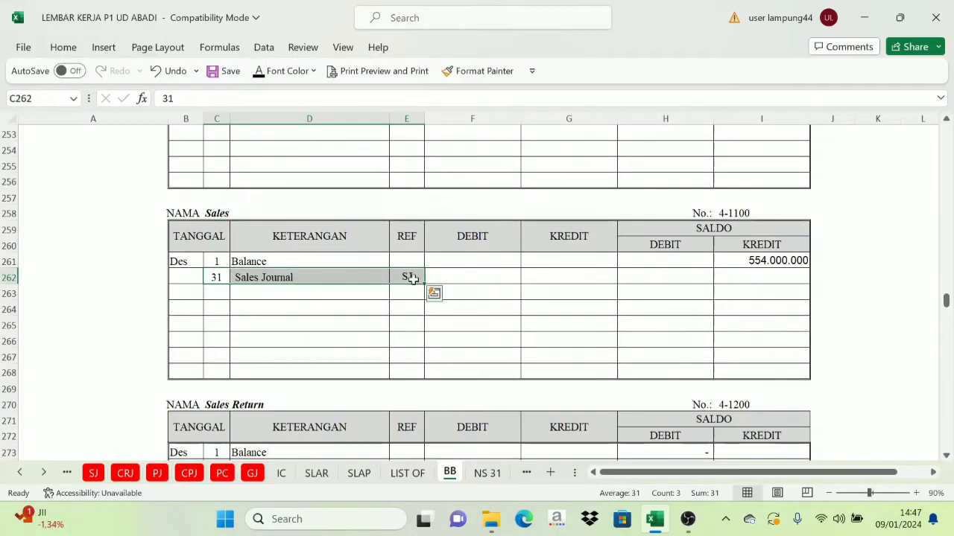
key(Escape)
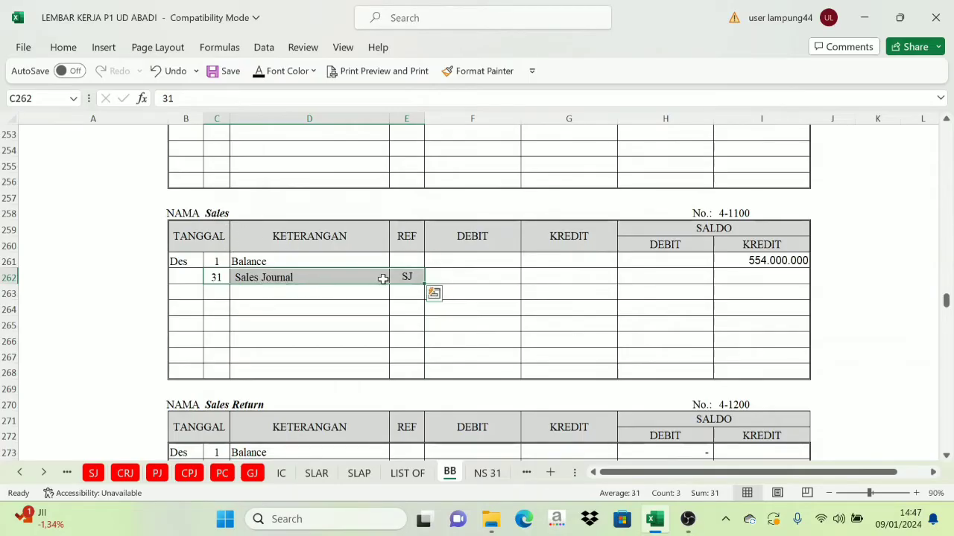
Step: Check account 4-1100's total in the Sales Journal recapitulation and show the matching 725.000.000 credit in row 262 of Sales
click(93, 473)
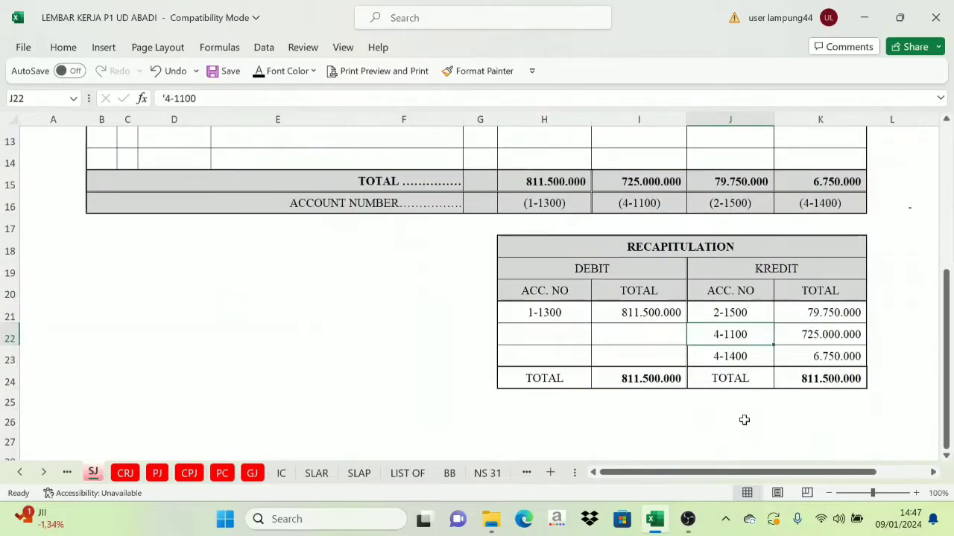
click(799, 337)
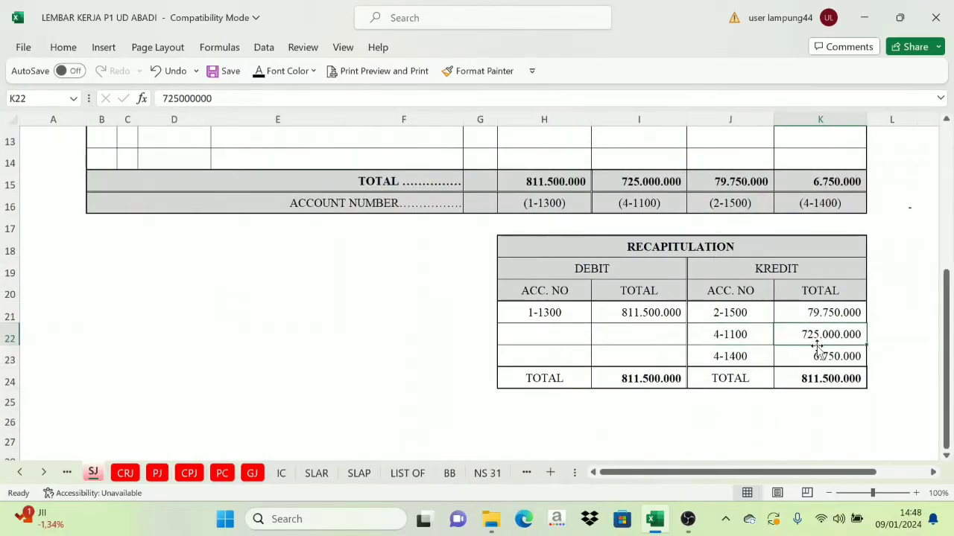
click(449, 473)
drag(457, 253, 545, 256)
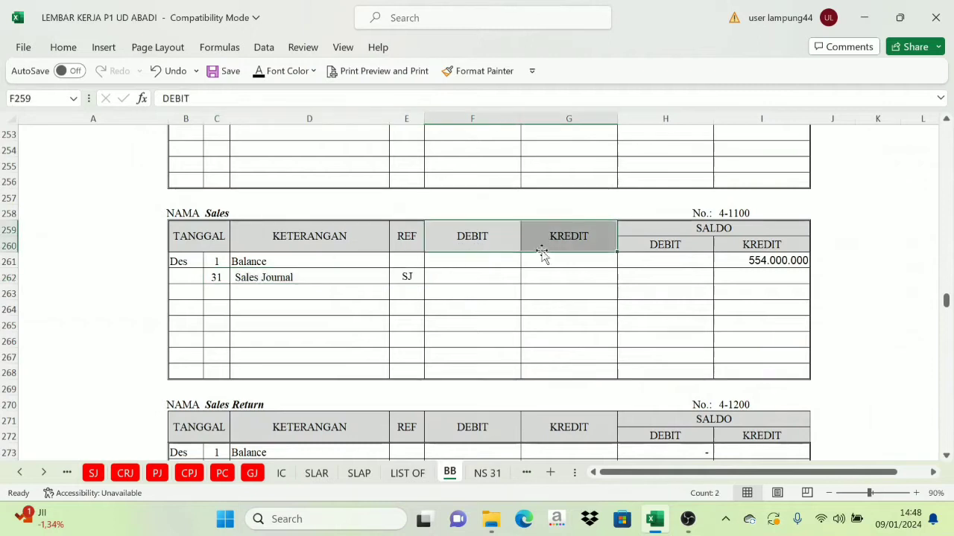
click(545, 277)
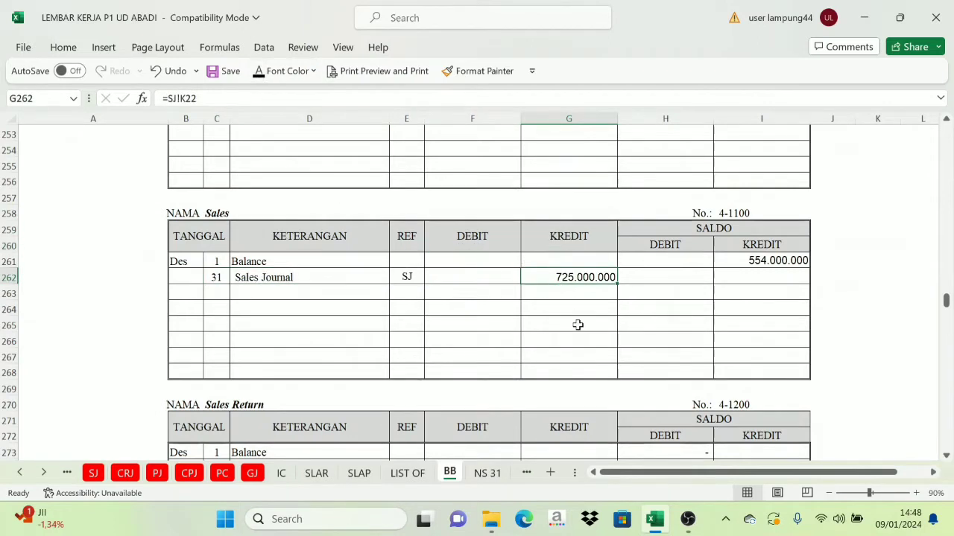
Step: Compare the opening credit balance of Sales with the Sales Journal credit and turn the Rp 1.279.000.000 credit balance in row 262 black
click(777, 247)
click(772, 259)
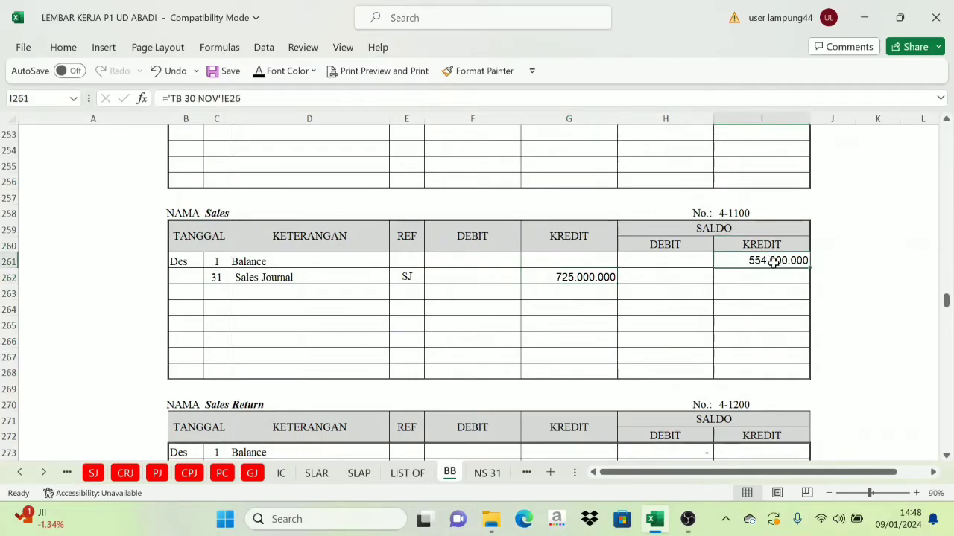
click(585, 241)
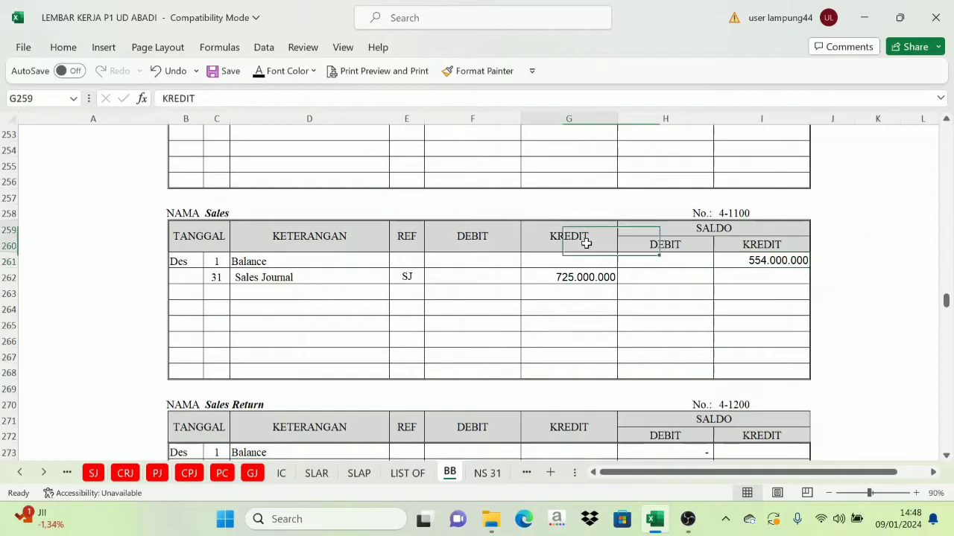
click(304, 287)
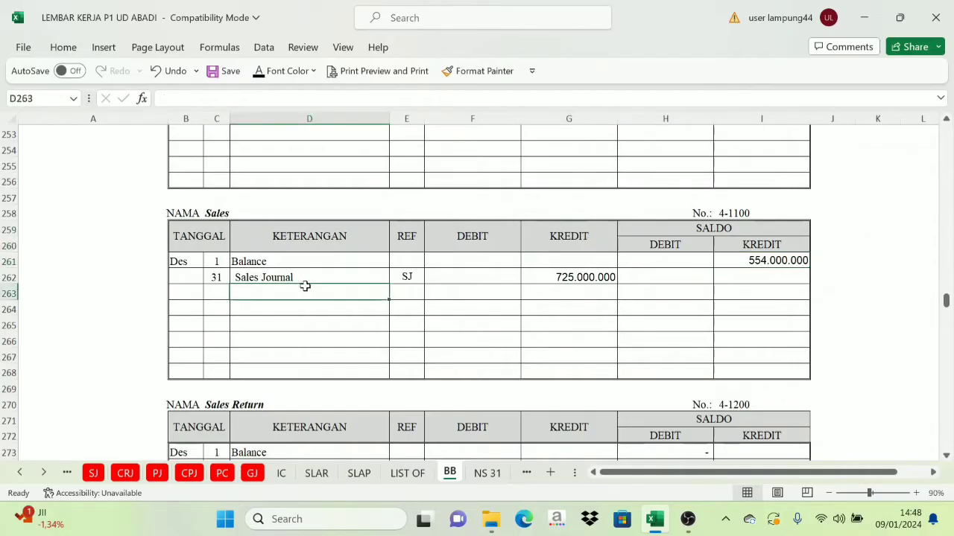
click(581, 276)
click(583, 252)
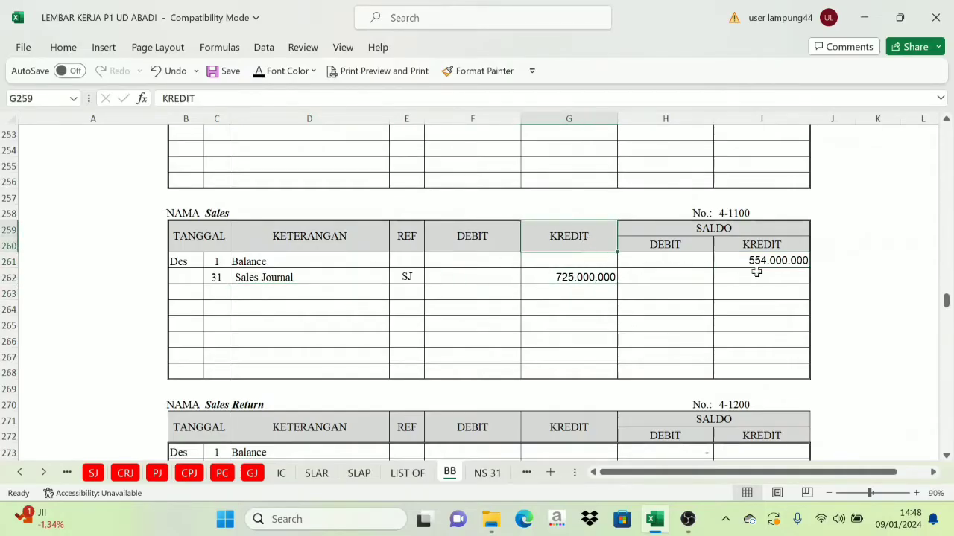
click(760, 258)
click(755, 273)
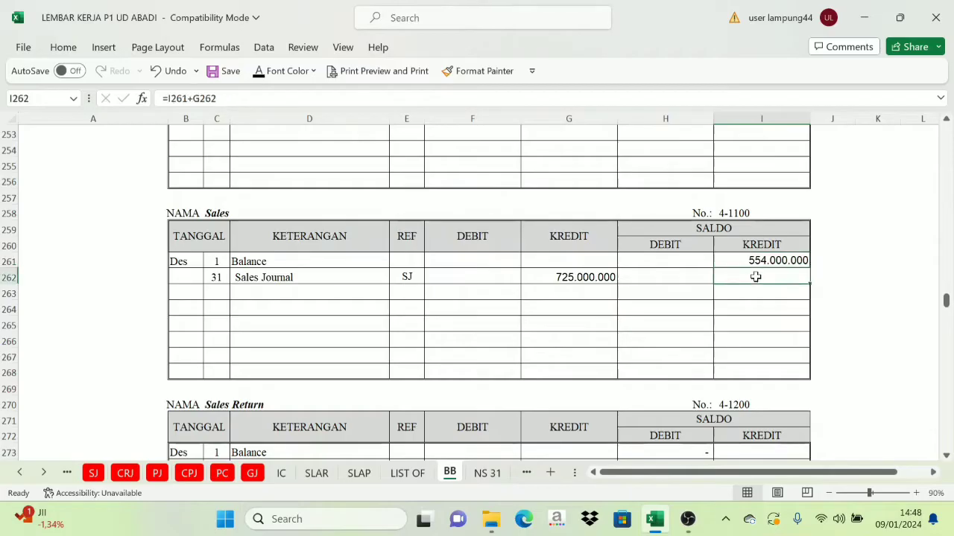
click(259, 71)
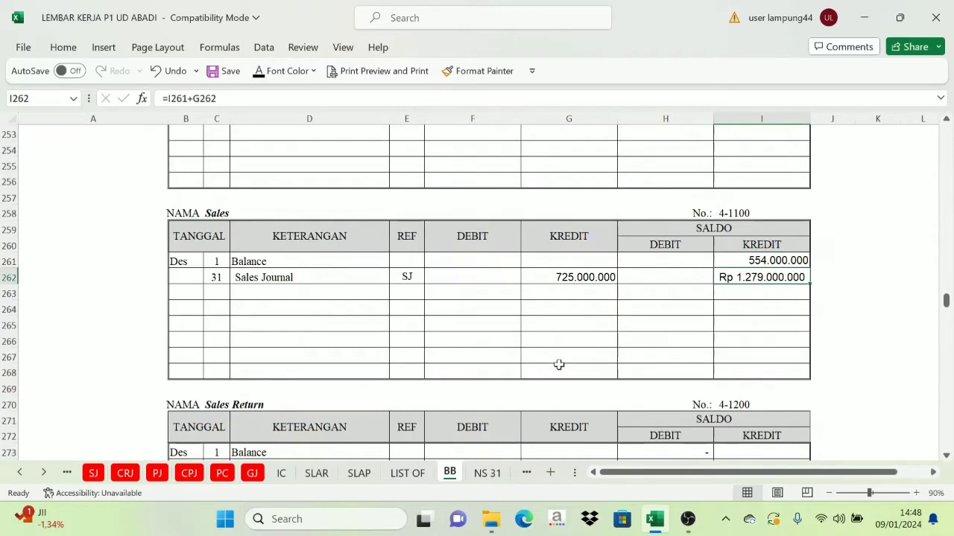
Step: Look up account 4-1400 in the SJ recapitulation and blacken the date 31, Sales Journal and SJ reference in row 298 of Freight Collected on BB
click(93, 473)
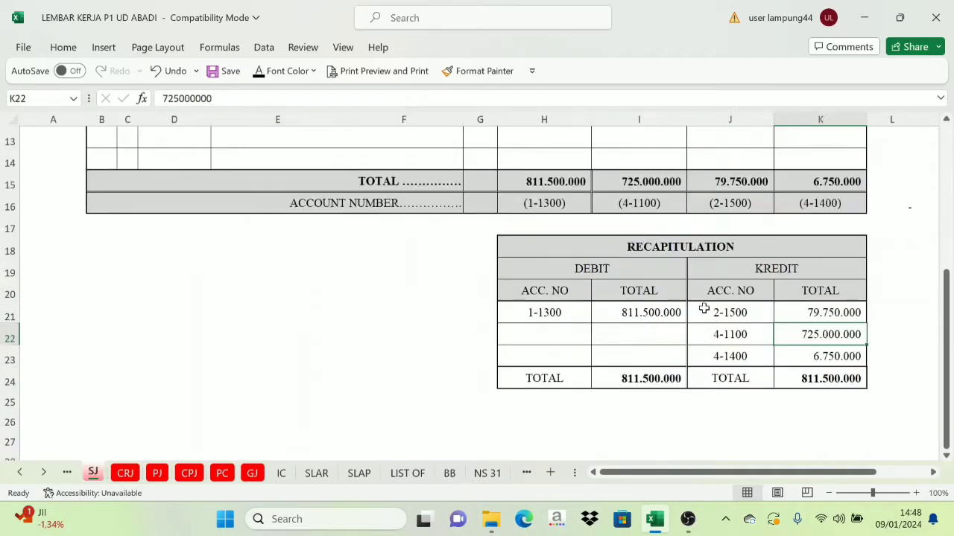
click(733, 362)
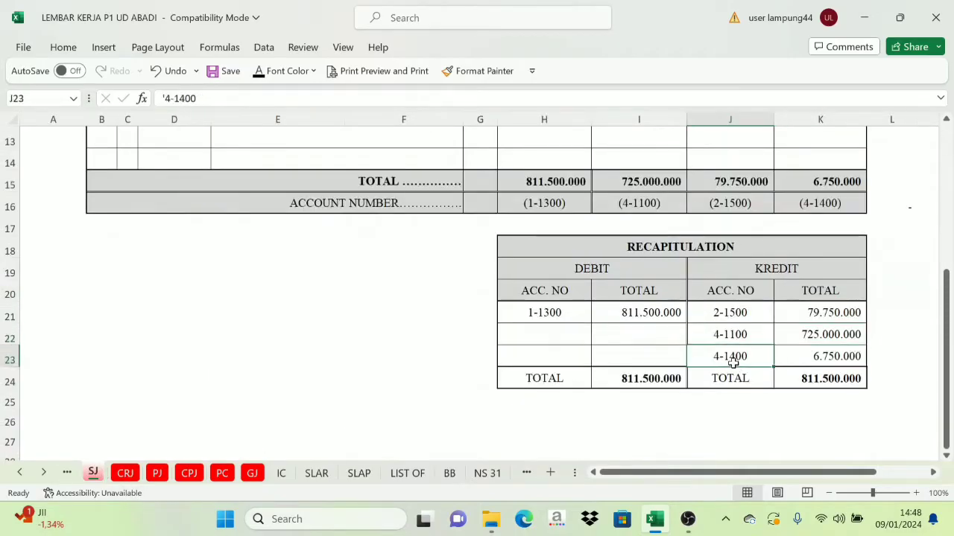
scroll(764, 358, down, 1)
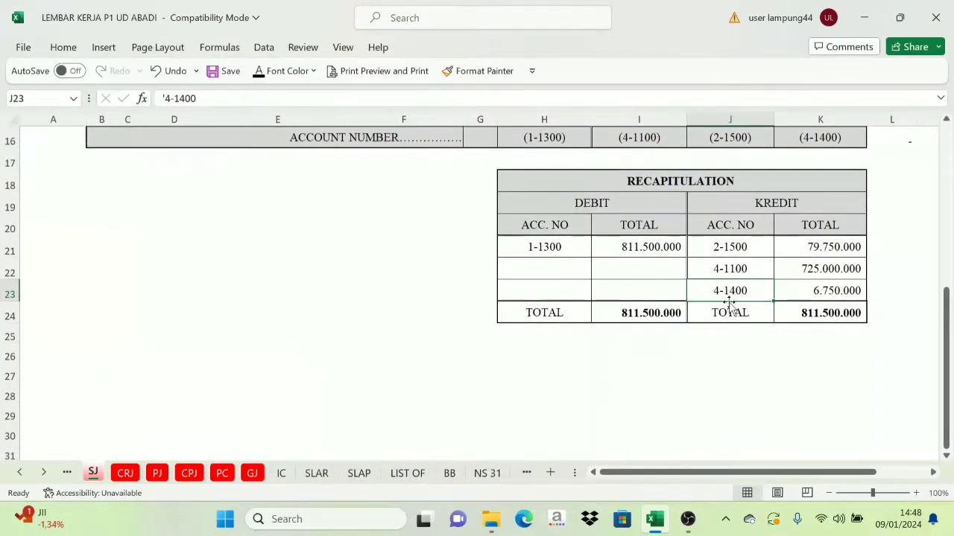
click(449, 473)
scroll(814, 279, down, 10)
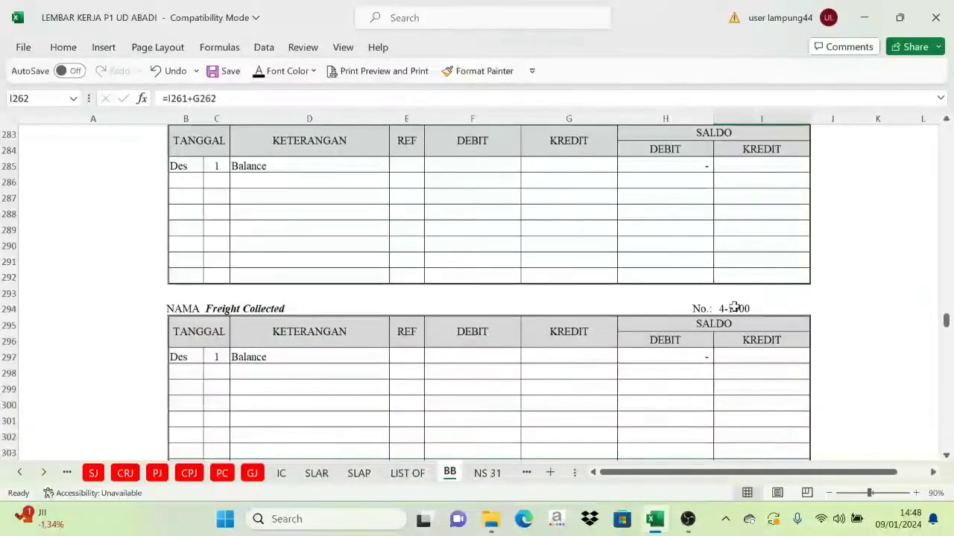
click(738, 307)
scroll(462, 320, down, 1)
scroll(452, 331, down, 1)
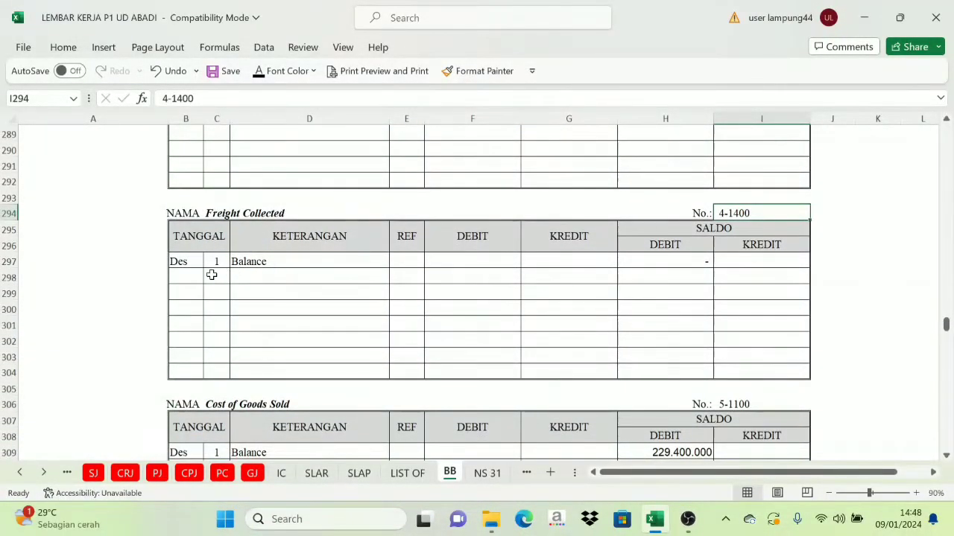
drag(209, 274, 402, 275)
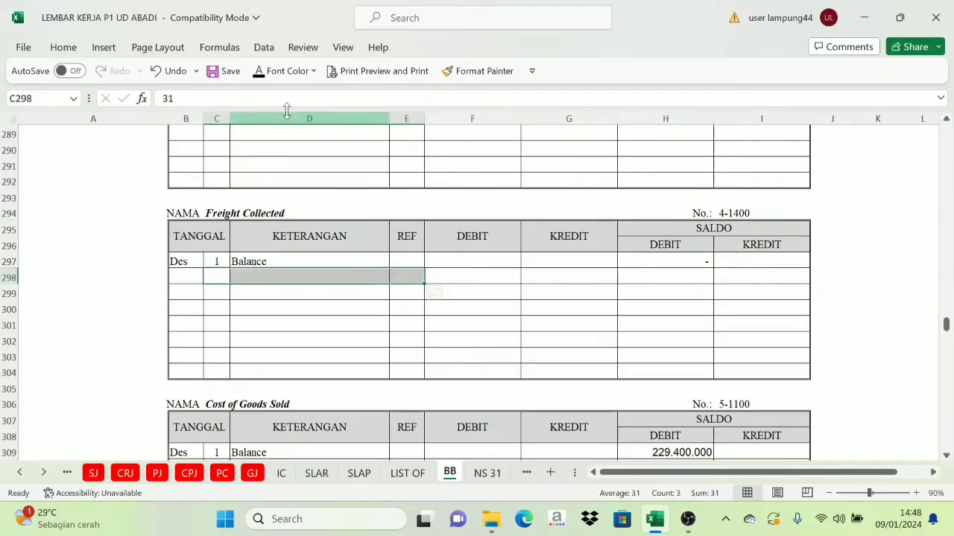
click(261, 70)
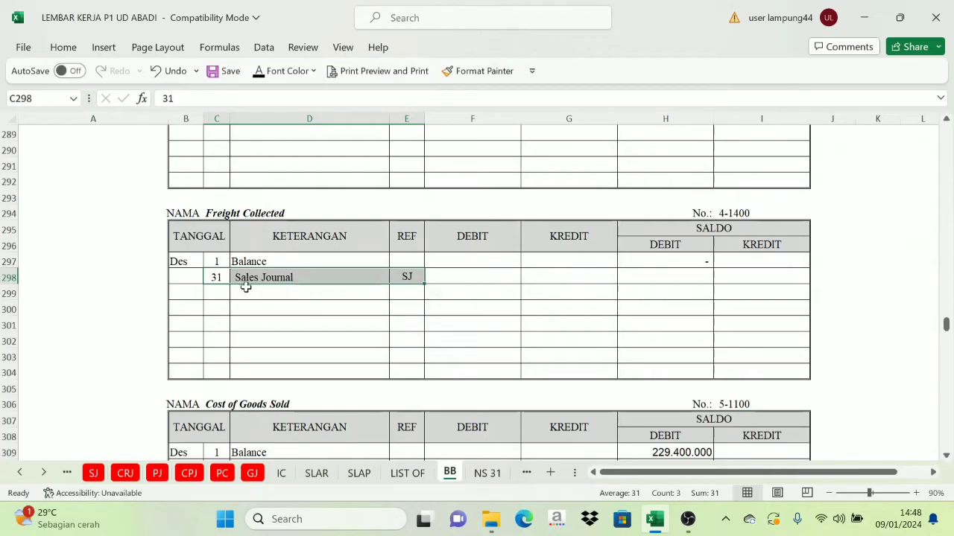
Step: Check account 4-1400's total in the SJ recapitulation and blacken the 6.750.000 credit and Rp 6.750.000 credit balance in row 298 of Freight Collected on BB
click(93, 474)
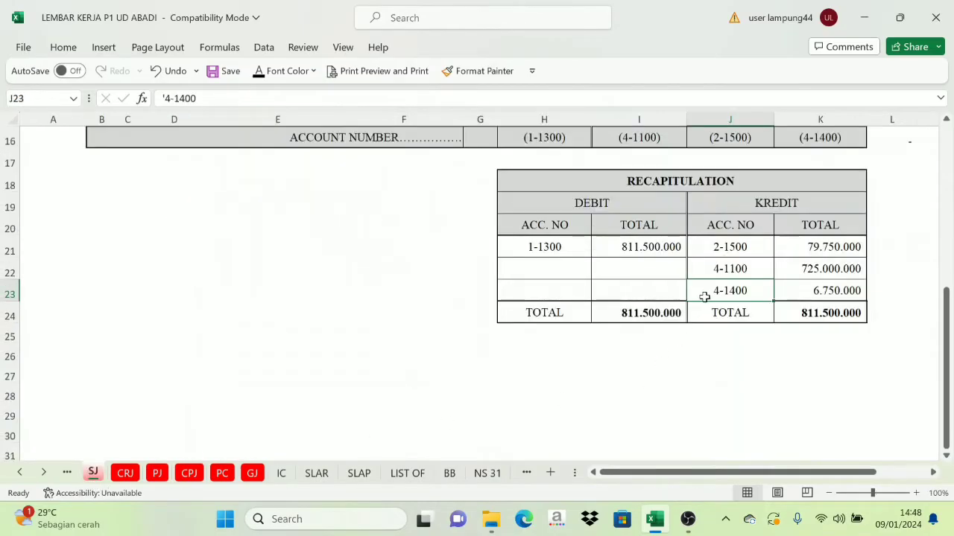
click(812, 292)
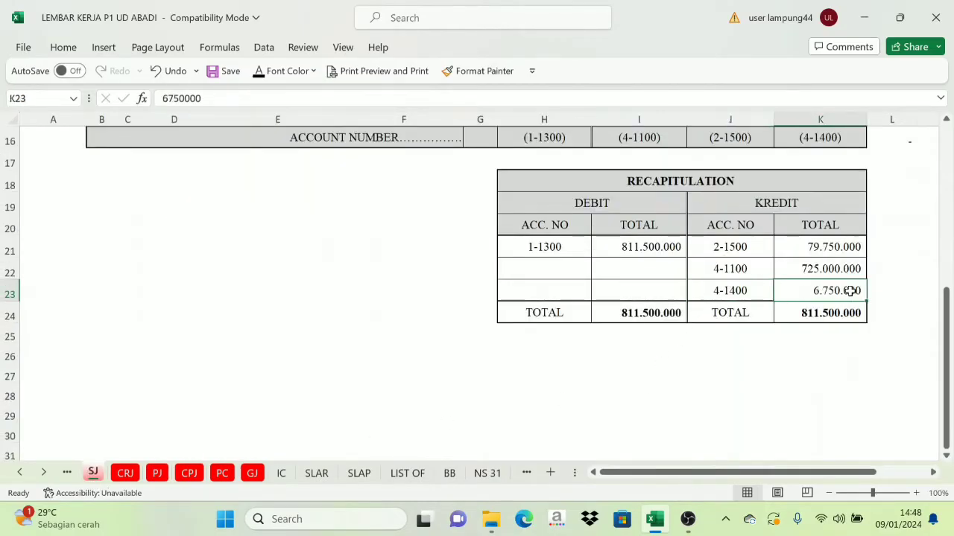
key(ctrl+c)
click(450, 474)
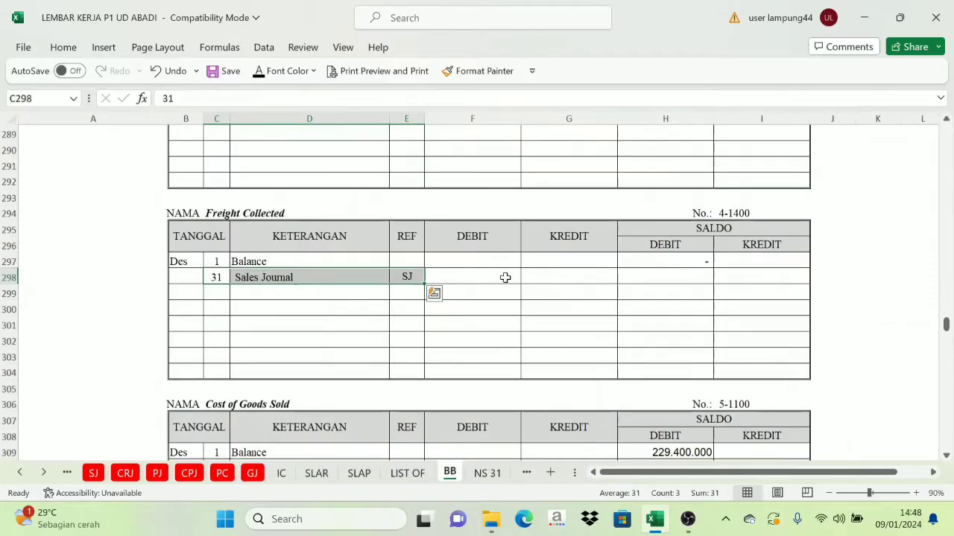
click(545, 280)
click(258, 76)
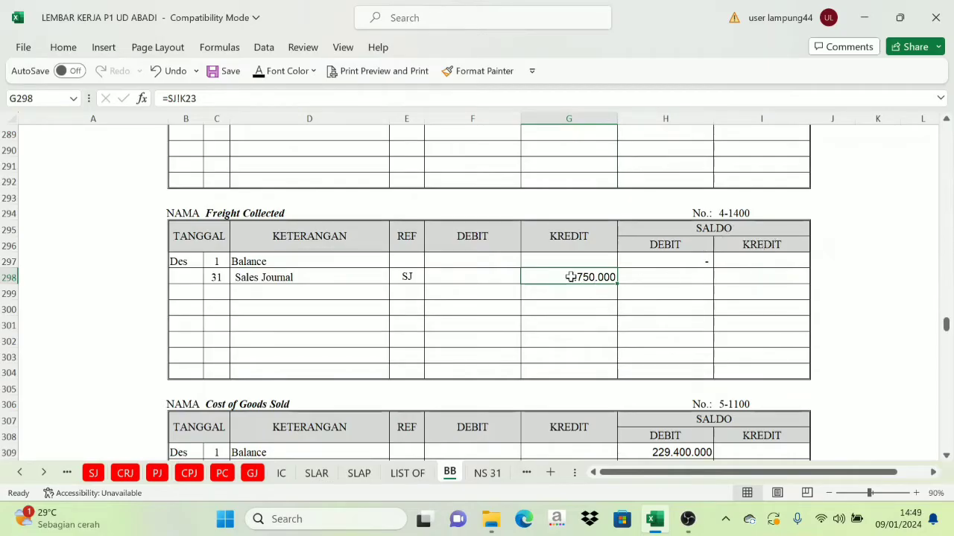
click(772, 282)
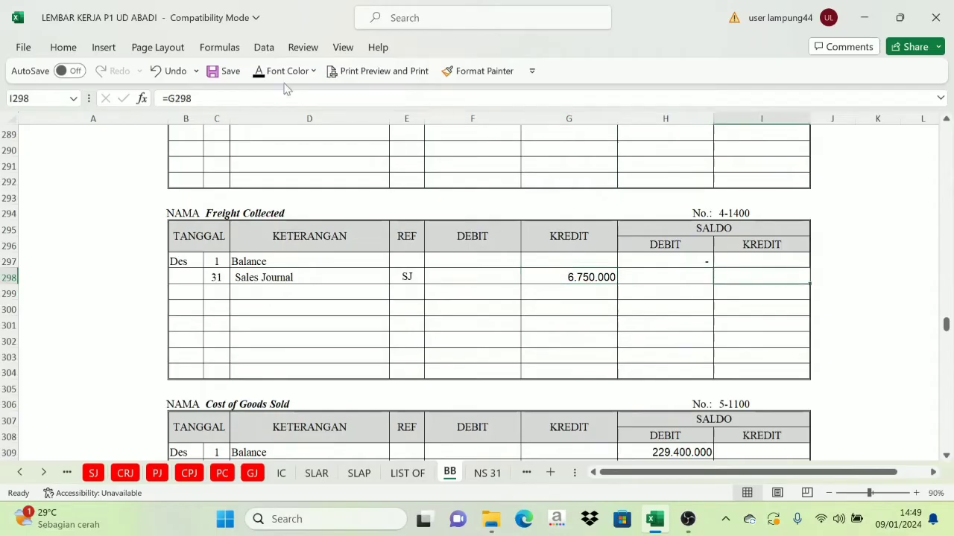
click(260, 73)
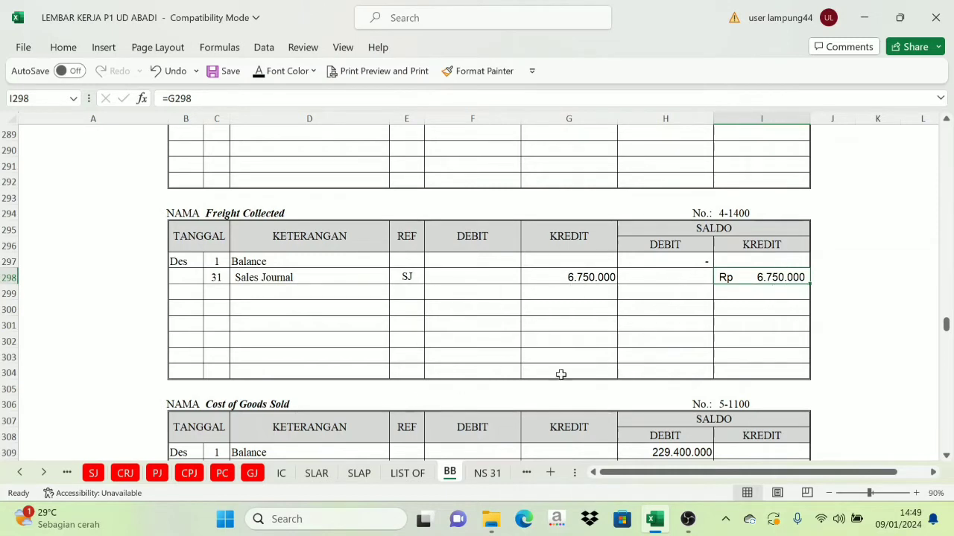
Step: Review the December 2022 Sales Journal and its recapitulation on SJ to check which account totals belong in the ledger
click(94, 473)
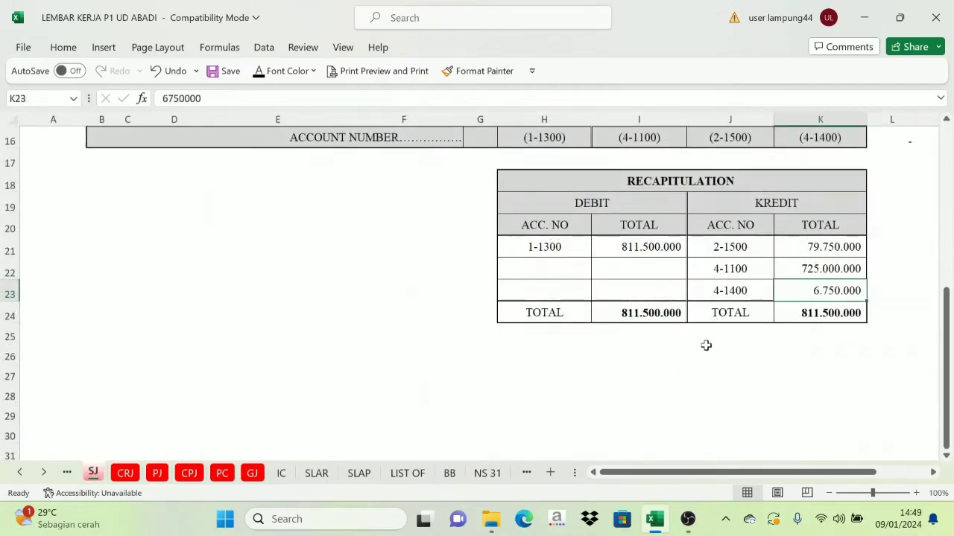
scroll(572, 245, up, 5)
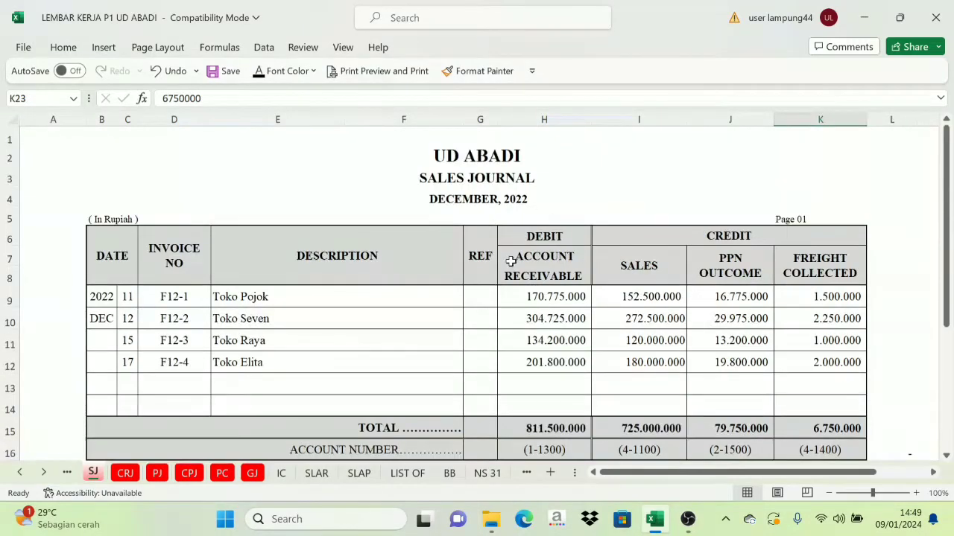
scroll(513, 261, down, 7)
scroll(540, 270, up, 4)
scroll(575, 302, down, 2)
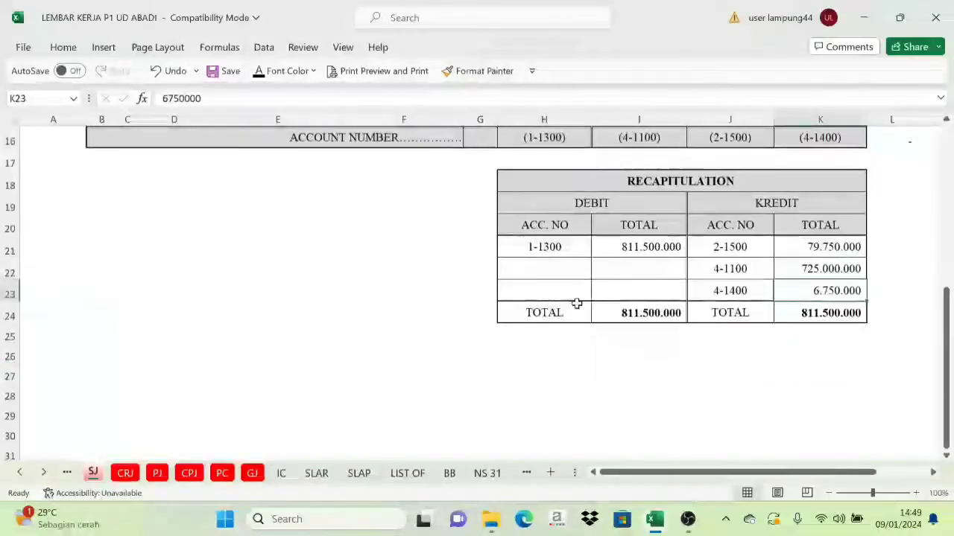
scroll(504, 290, up, 3)
scroll(503, 290, up, 2)
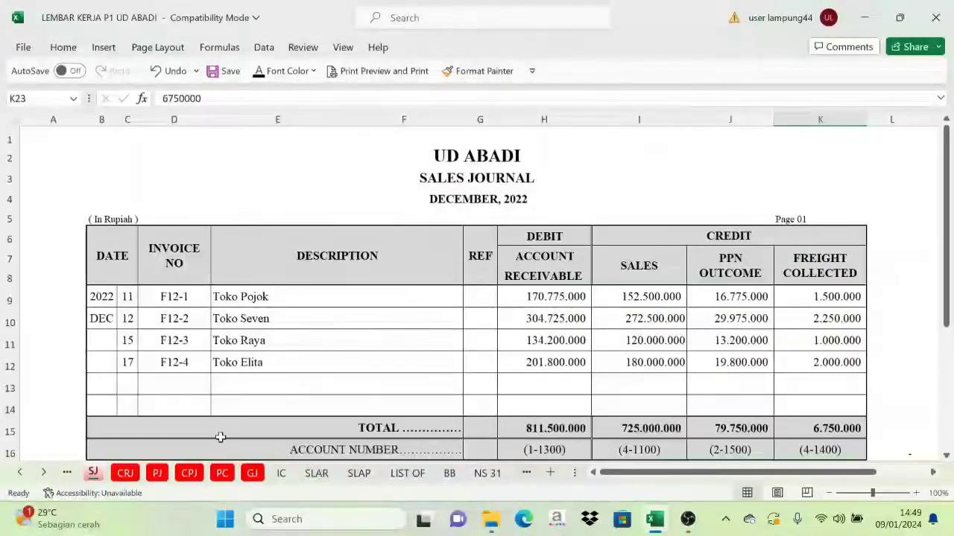
Step: Examine the December 2022 Cash Receipt Journal on CRJ and the debit and credit accounts in its recapitulation
click(126, 474)
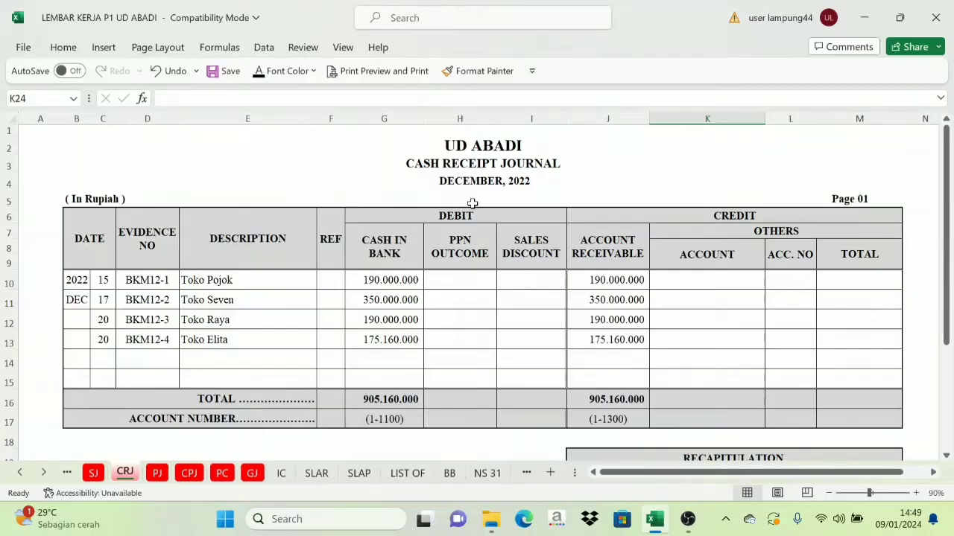
scroll(613, 340, down, 3)
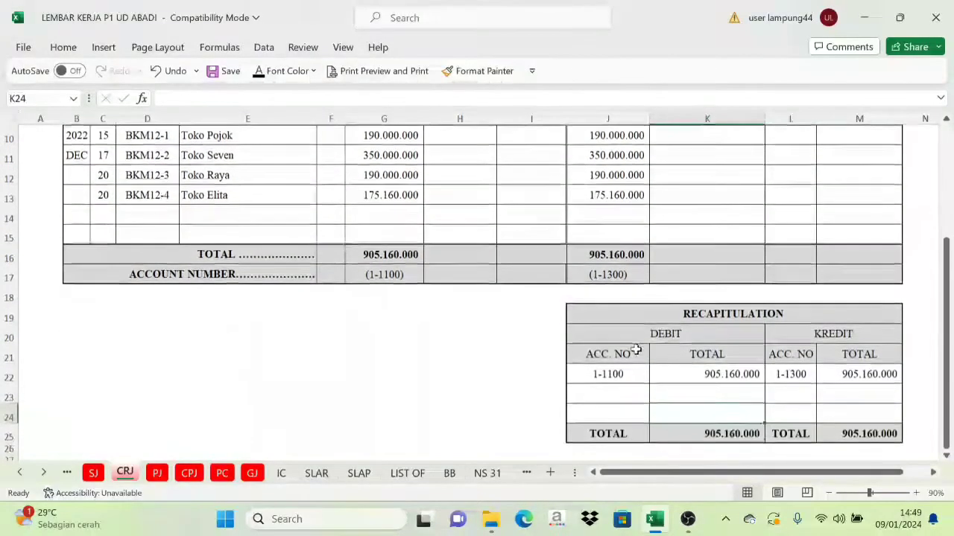
click(745, 317)
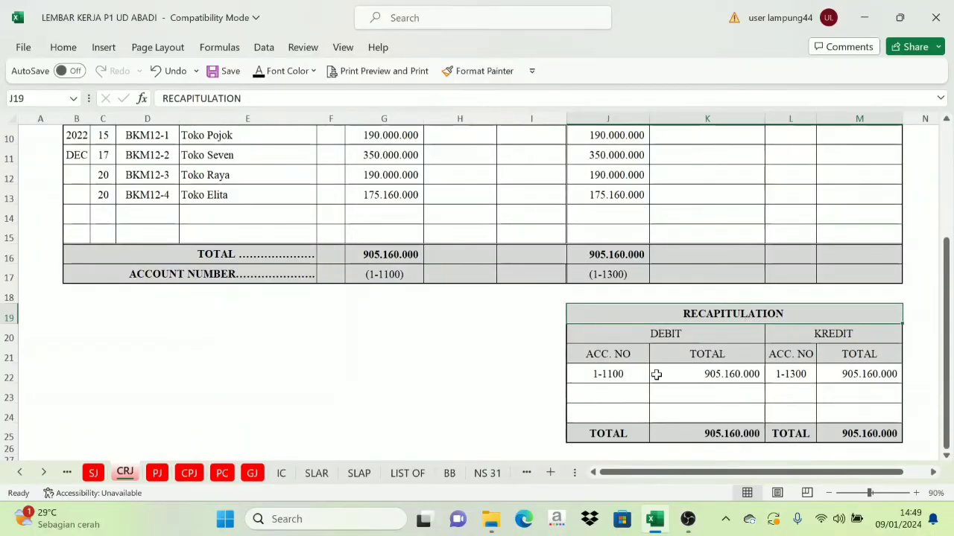
scroll(504, 298, up, 3)
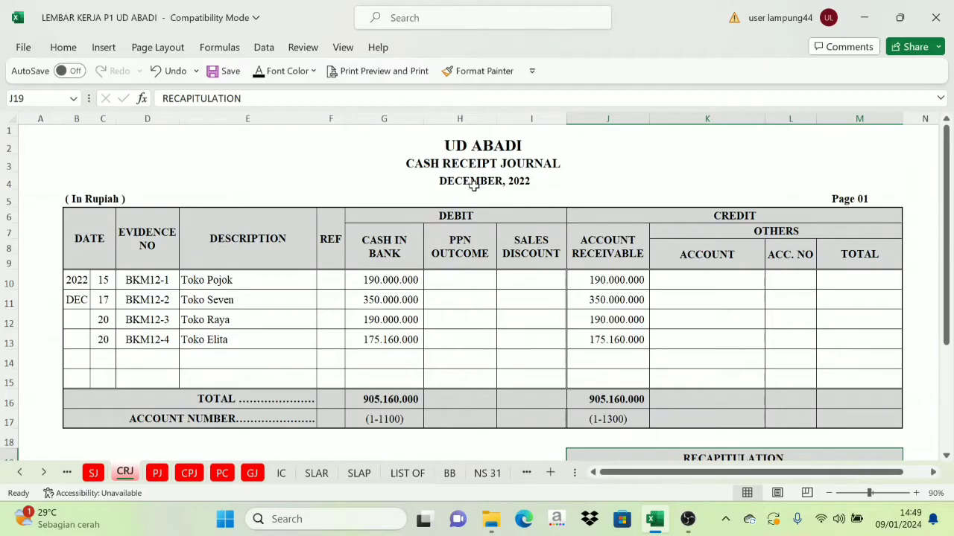
scroll(610, 406, down, 4)
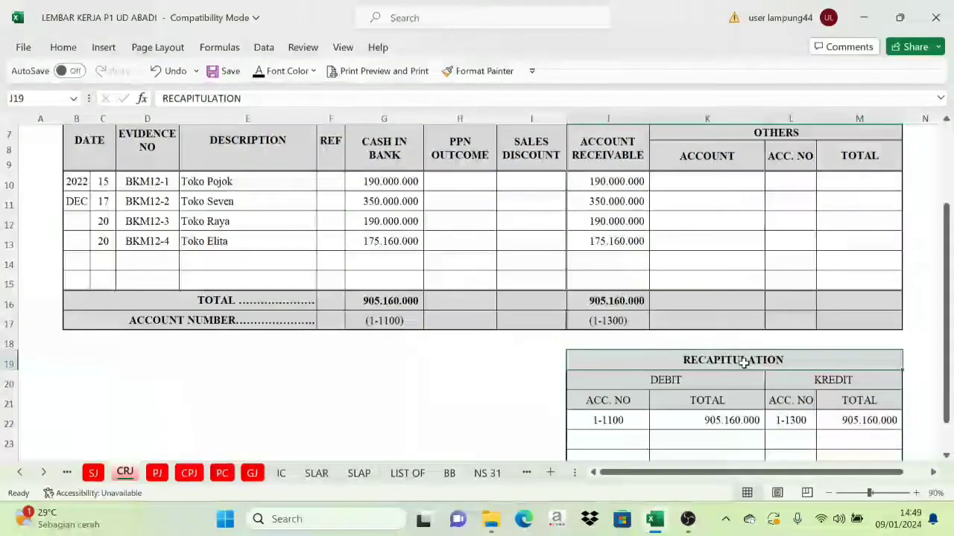
Step: Check the CRJ sheet's recapitulation, then apply black font to the day 31 Cash Receipt Journal date, description and reference (C10:E10) in BB's Cash In Bank ledger
click(677, 273)
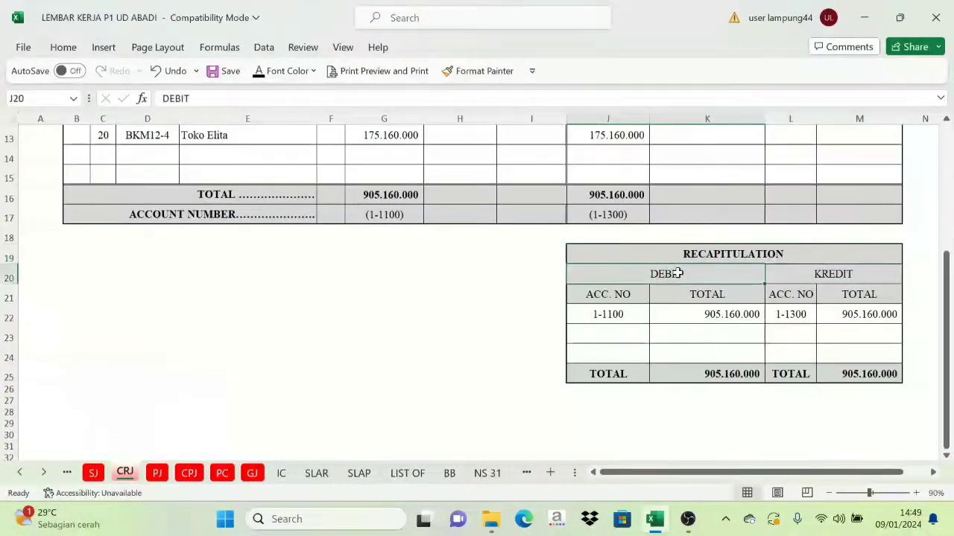
click(603, 314)
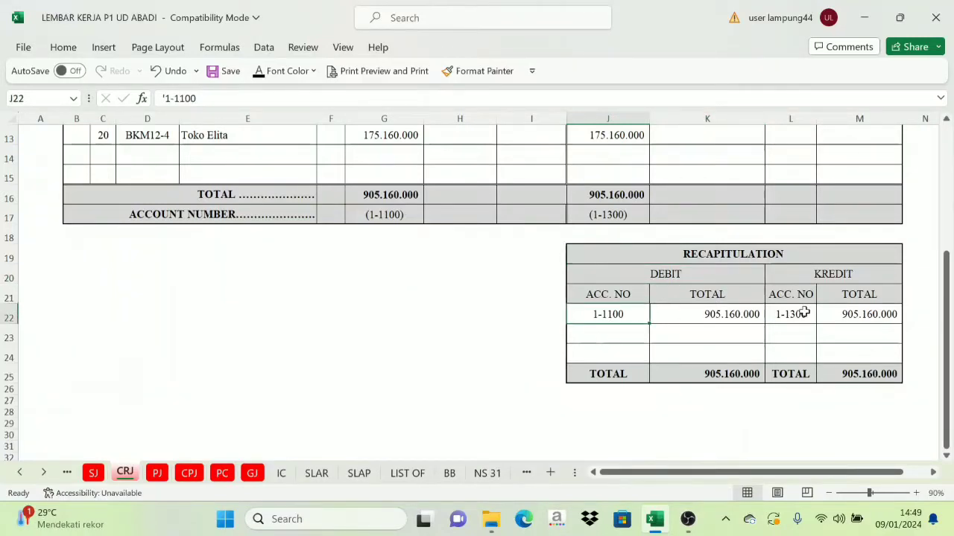
click(832, 273)
click(792, 314)
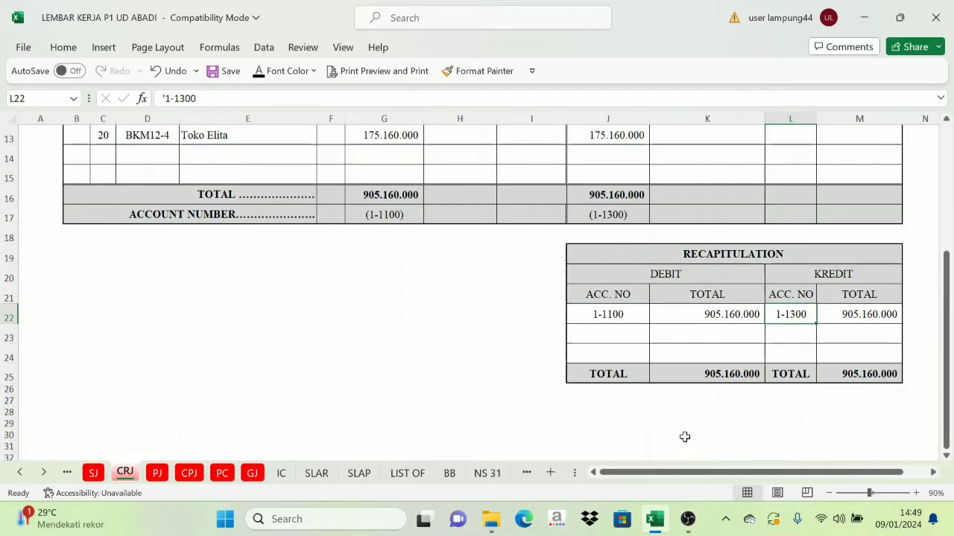
click(617, 315)
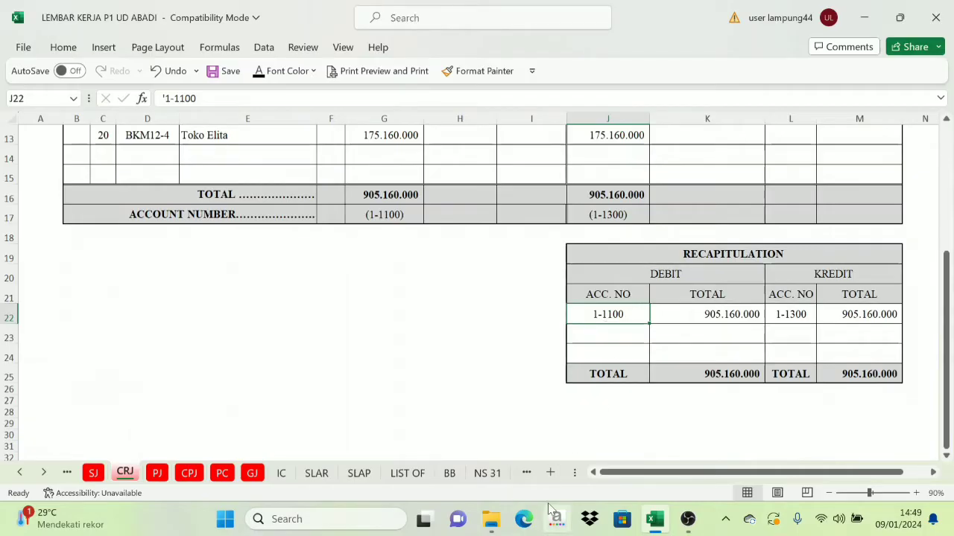
click(449, 472)
scroll(788, 273, up, 20)
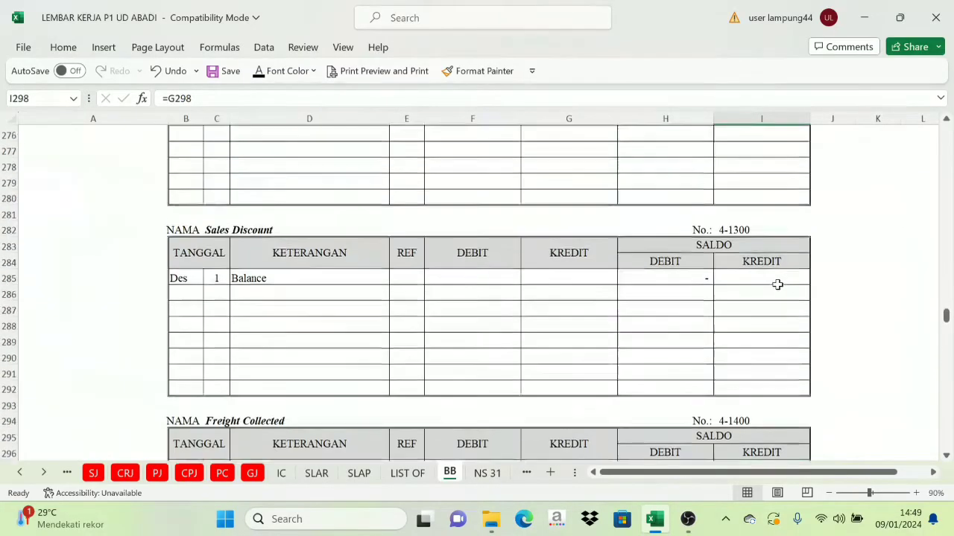
drag(947, 287, 944, 132)
click(736, 212)
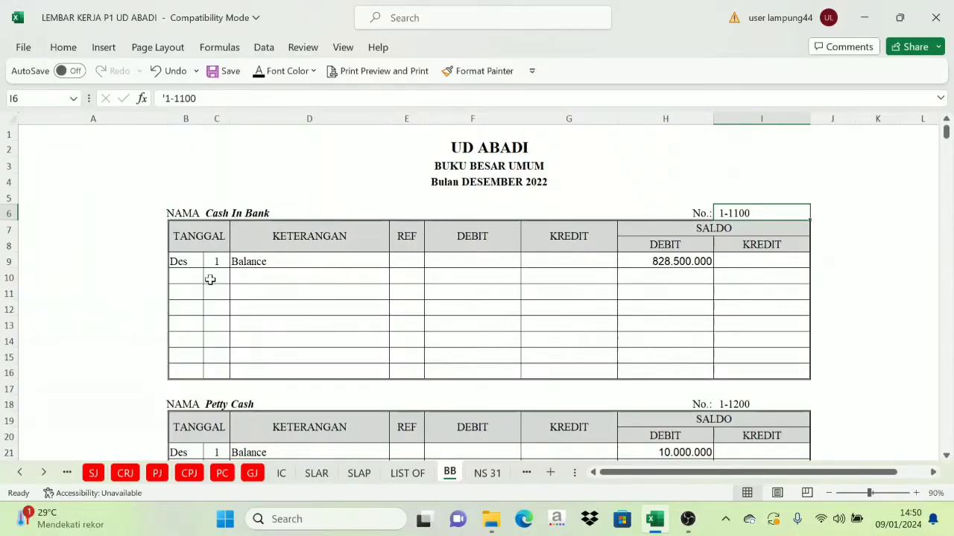
drag(210, 279, 389, 274)
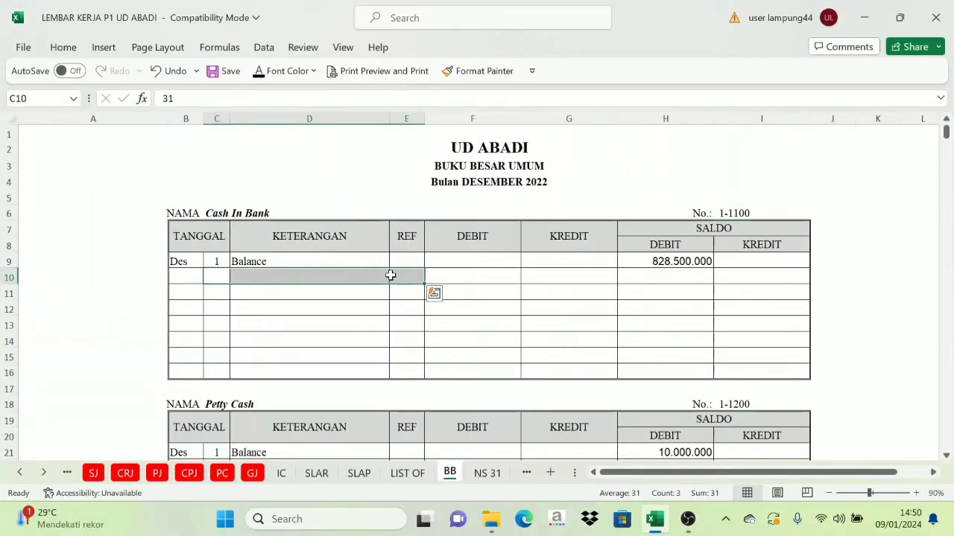
click(257, 70)
click(298, 276)
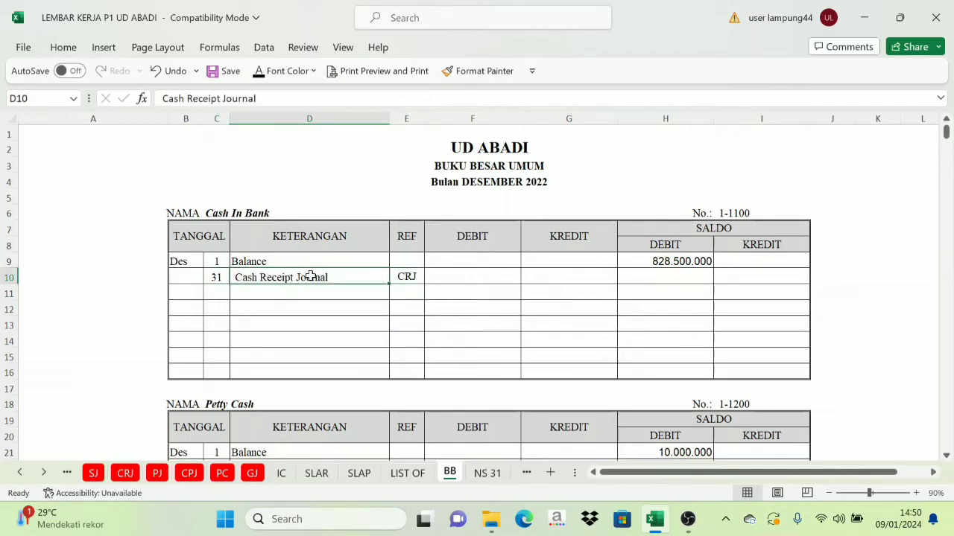
Step: Check the debit total in the CRJ recapitulation and apply black font to the matching Cash In Bank debit amount in BB cell F10
click(125, 473)
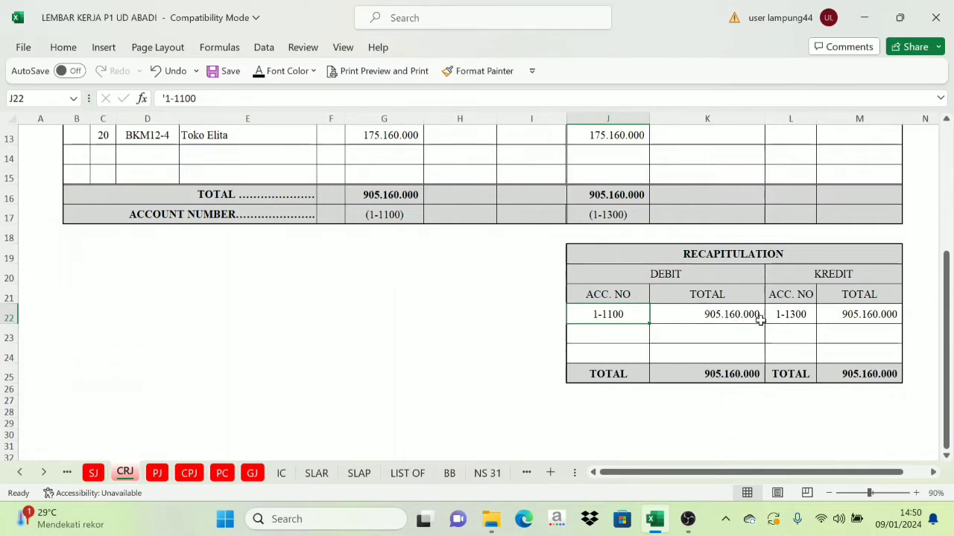
click(449, 473)
drag(491, 240, 552, 240)
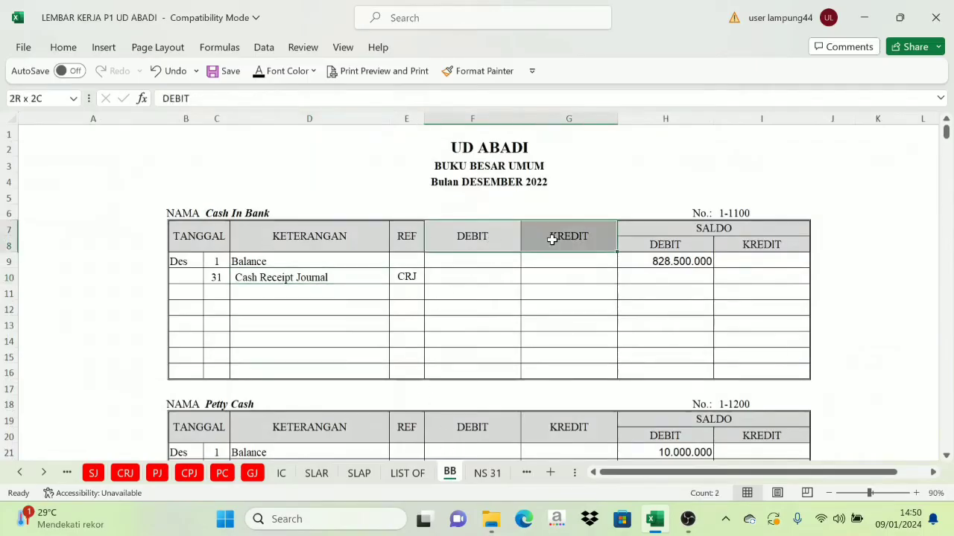
click(473, 277)
click(257, 74)
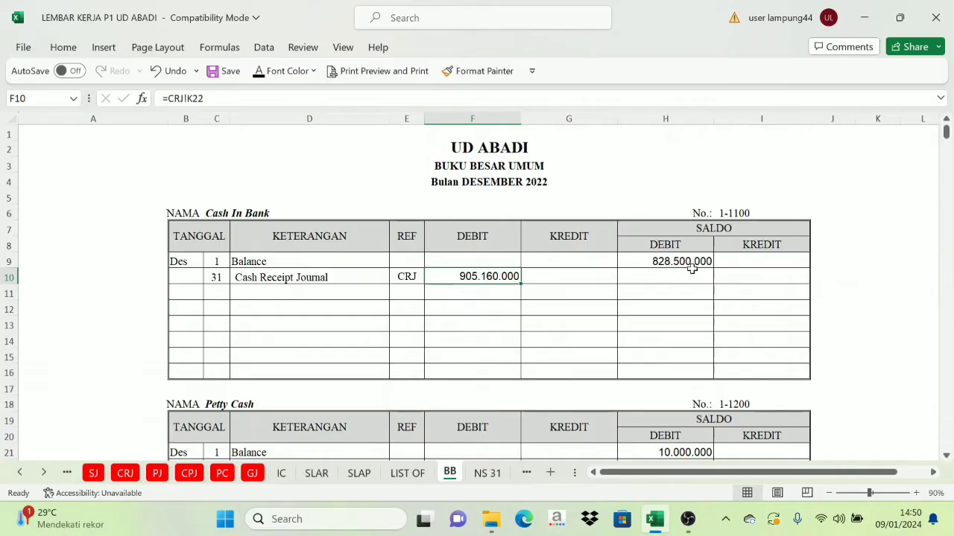
Step: Compare the Cash In Bank debit posting with its balance side and apply black font to the updated debit balance in H10
click(344, 282)
click(483, 279)
click(485, 249)
click(646, 244)
click(469, 240)
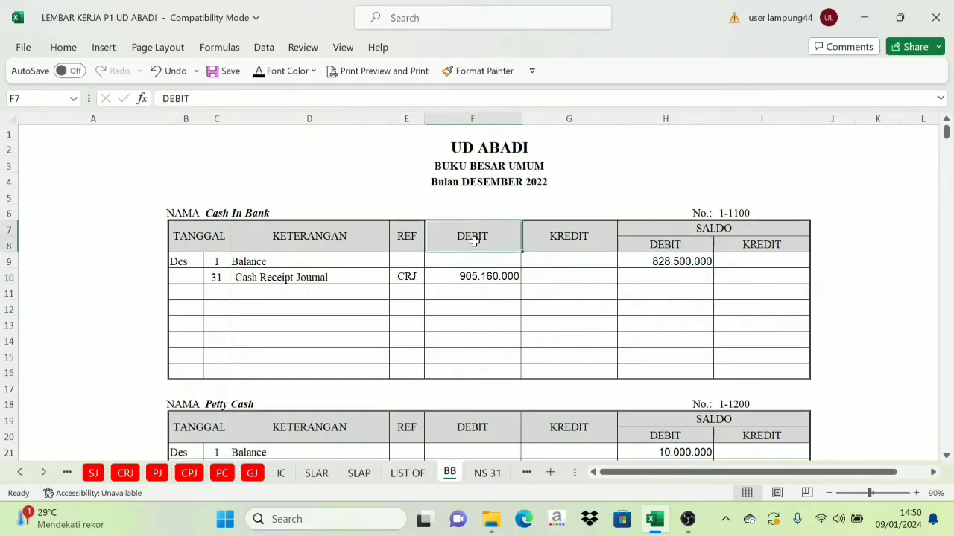
click(670, 273)
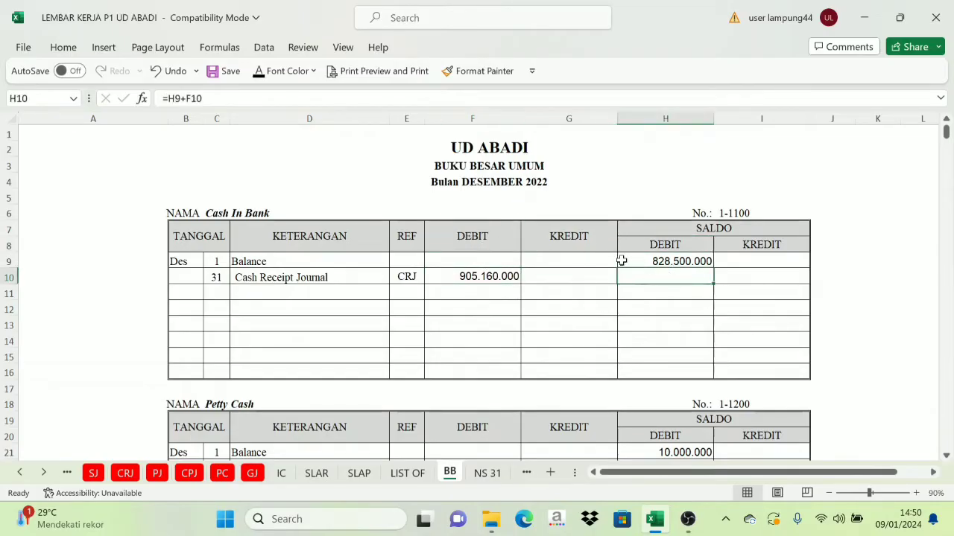
click(257, 71)
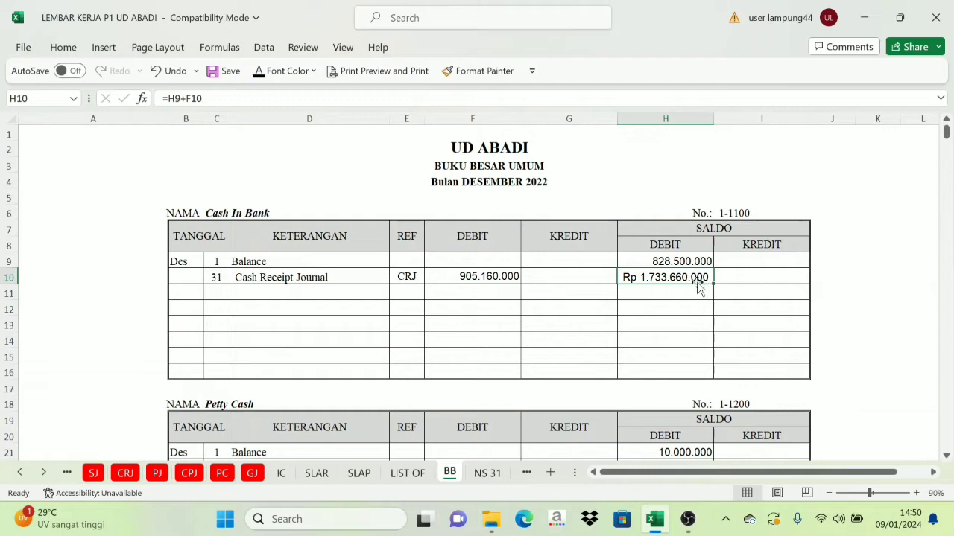
Step: Check the CRJ recapitulation's credit side and apply black font to the day 31 Cash Receipt Journal entry (C35:E35) in BB's Accounts Receivable ledger
click(125, 473)
scroll(461, 255, up, 4)
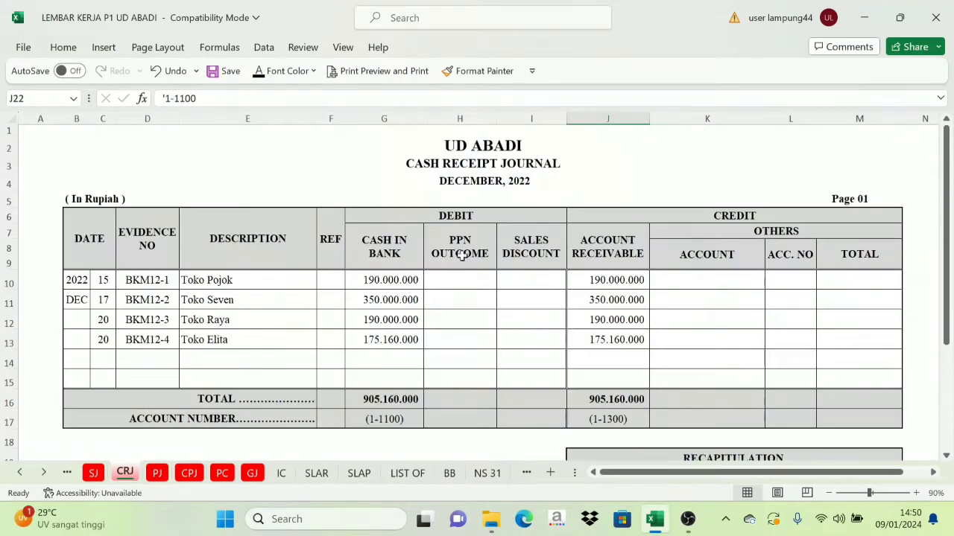
scroll(463, 181, down, 4)
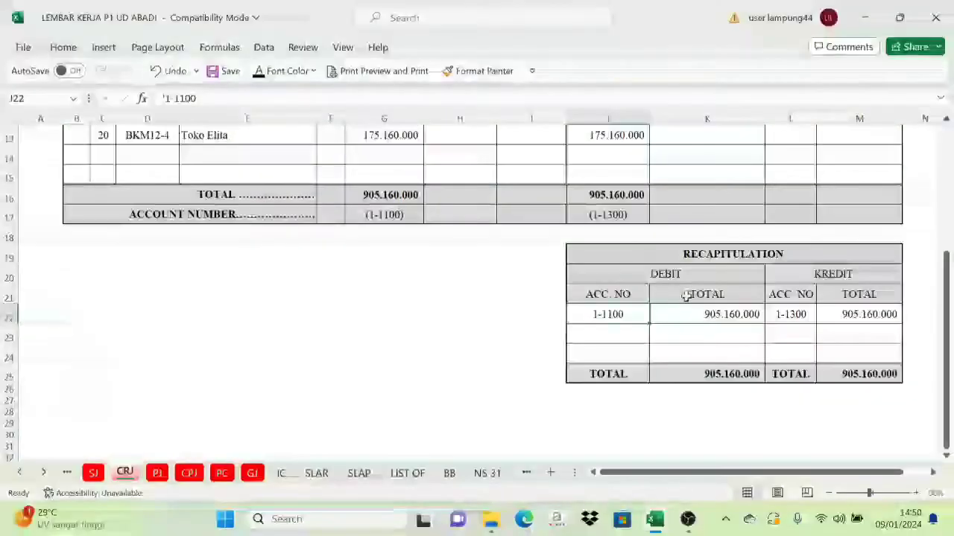
click(690, 275)
click(840, 275)
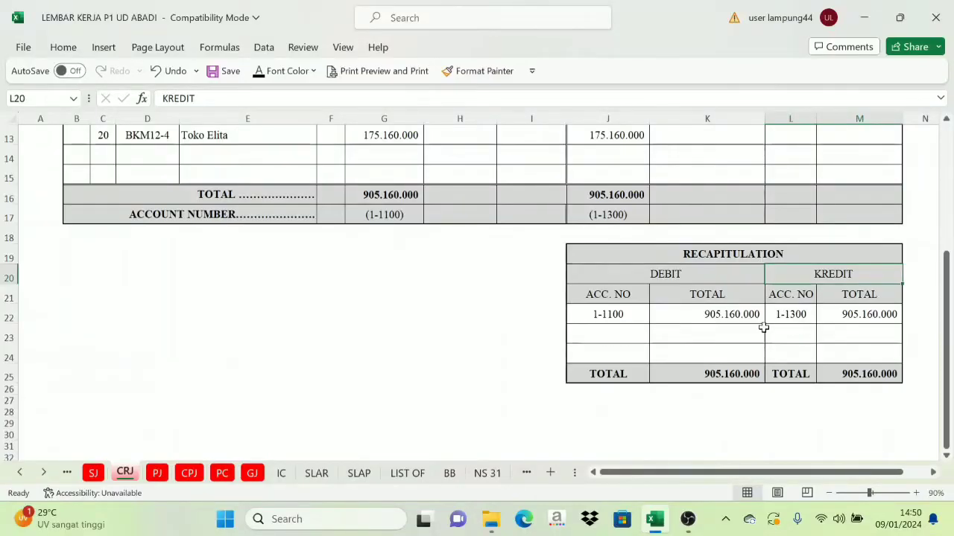
click(449, 474)
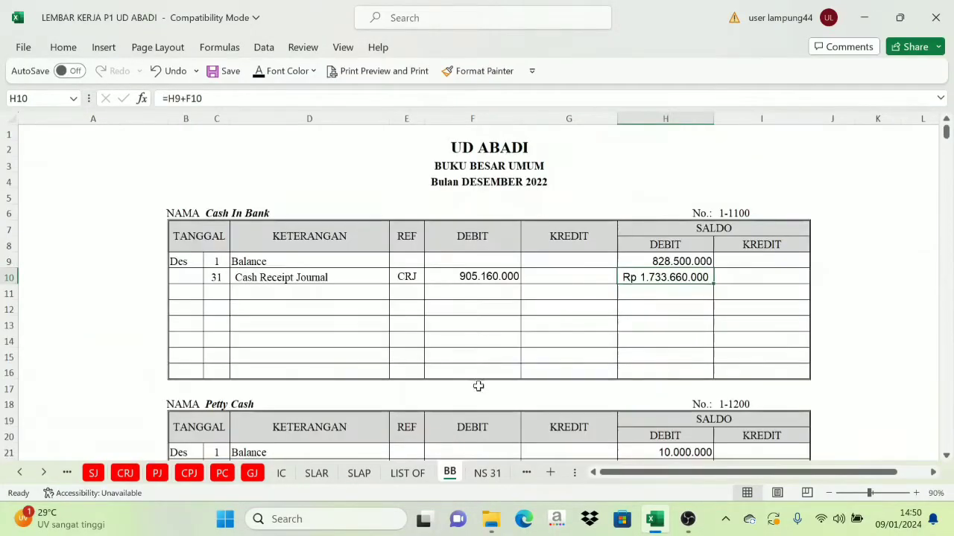
scroll(658, 365, down, 6)
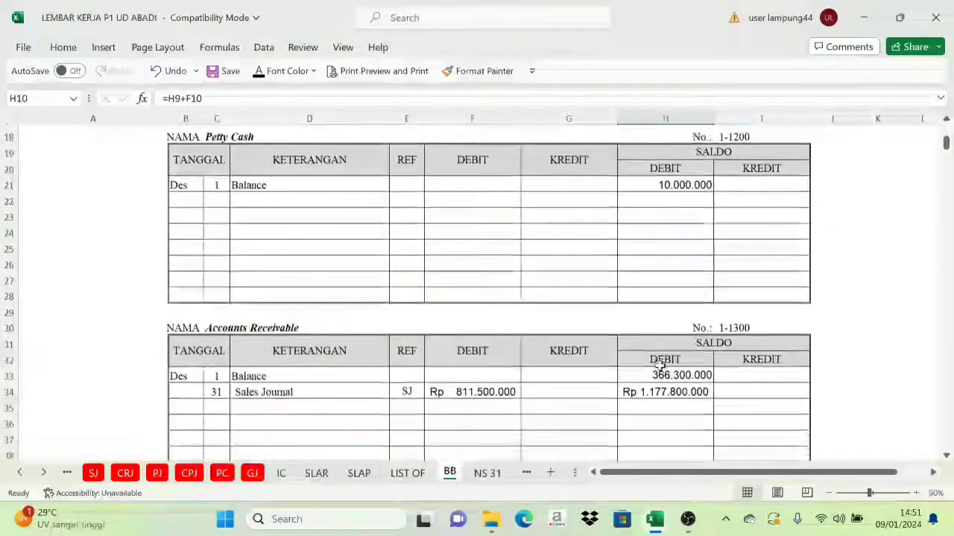
click(728, 310)
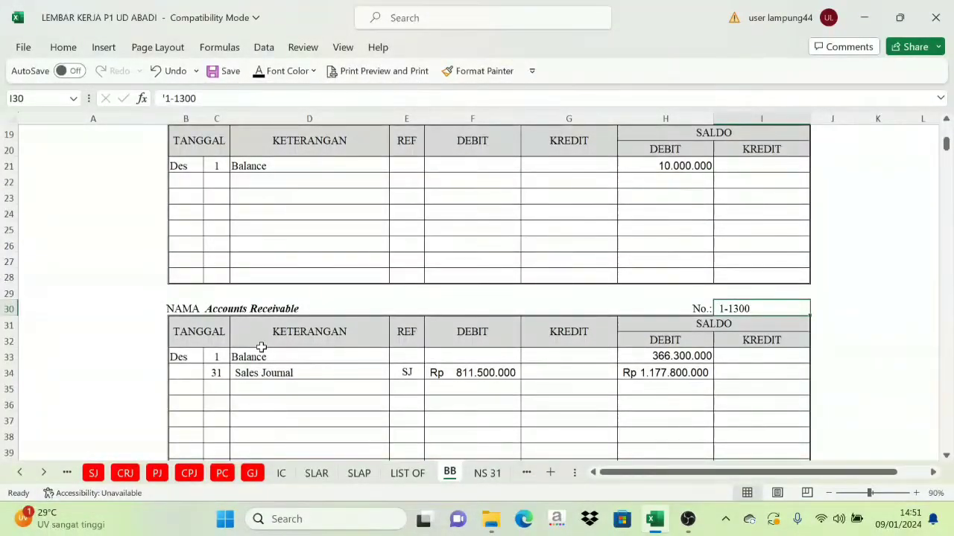
drag(218, 394, 392, 390)
click(260, 75)
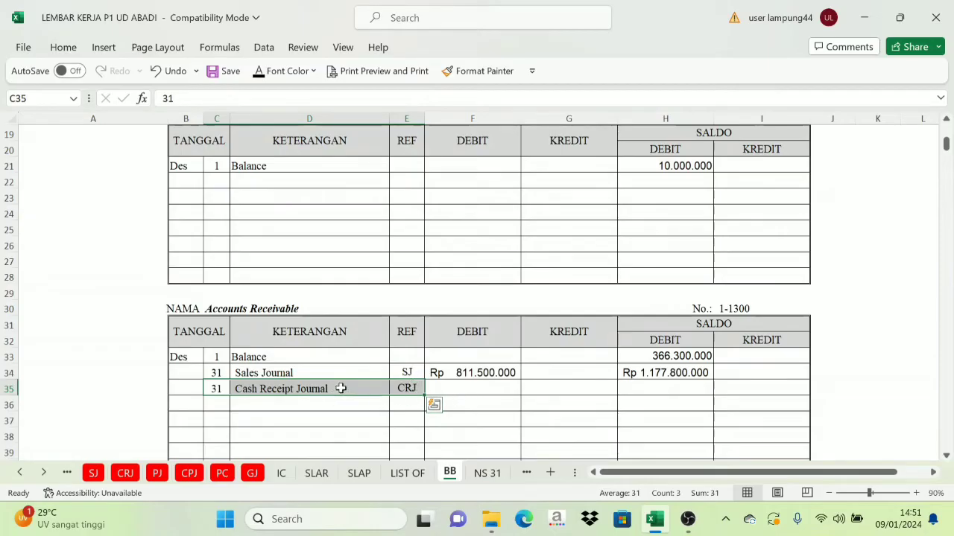
Step: Check the CRJ recapitulation's credit total and apply black font to the Accounts Receivable credit amount in BB cell G35
click(473, 389)
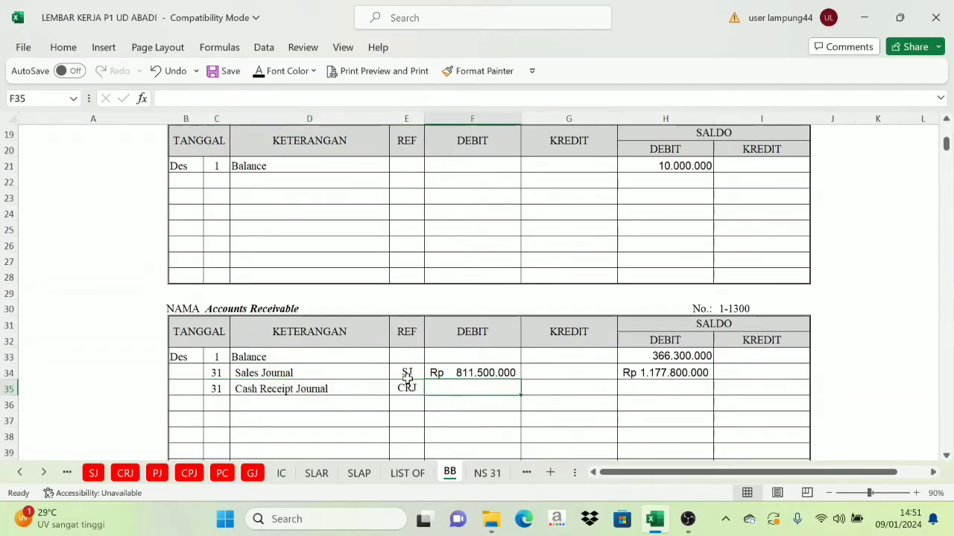
click(132, 474)
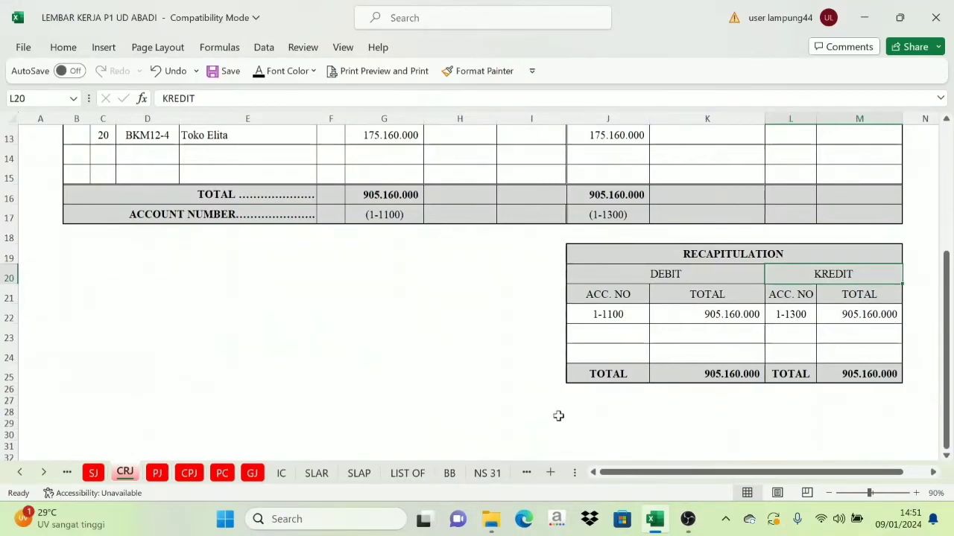
click(449, 473)
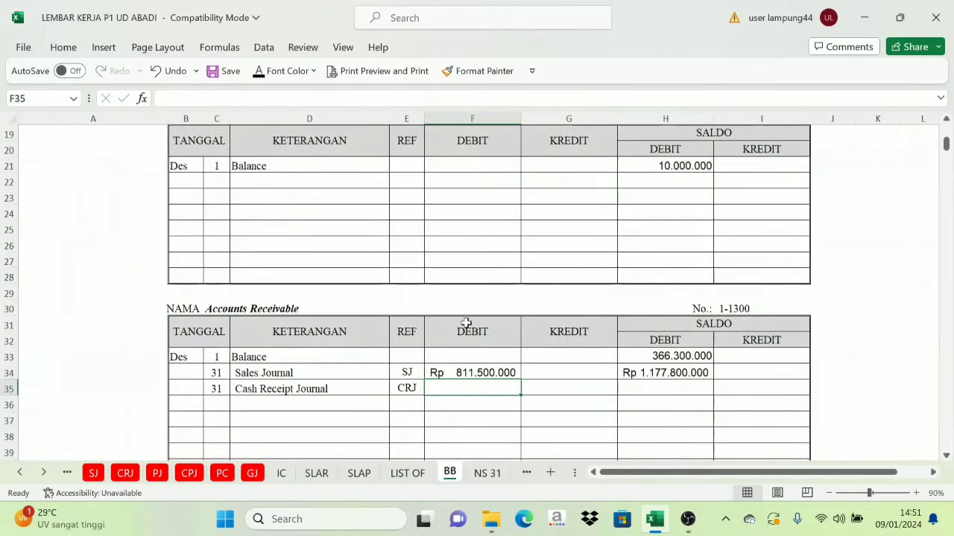
drag(466, 323, 537, 325)
click(549, 387)
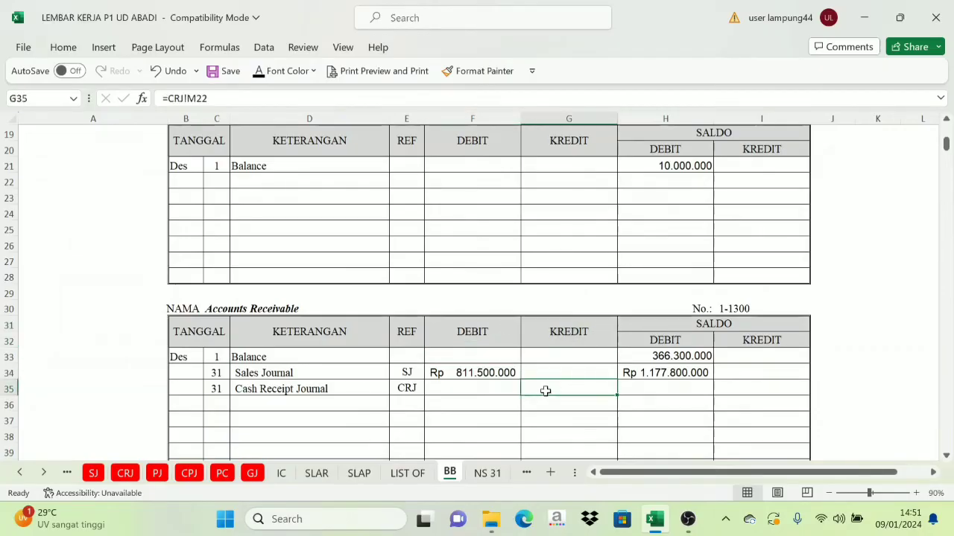
click(261, 71)
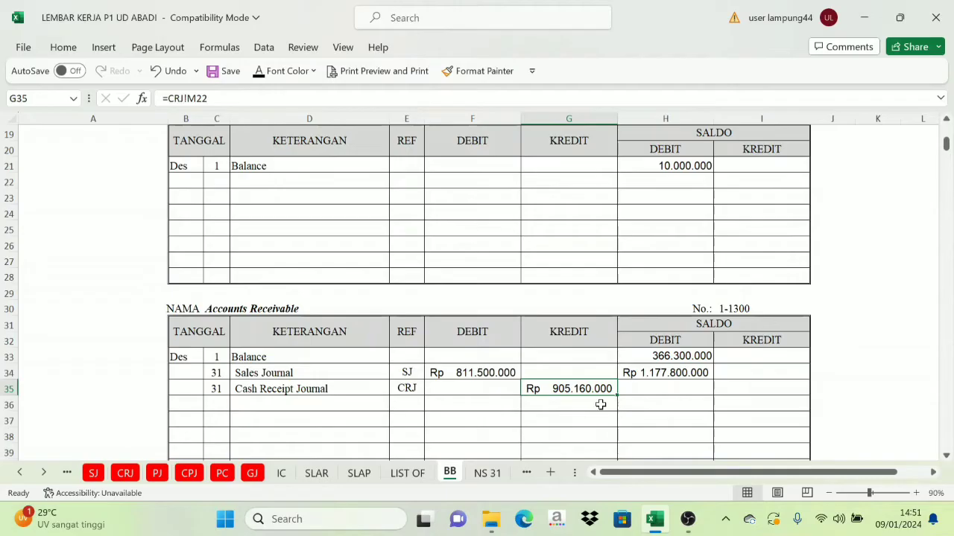
Step: Examine the Accounts Receivable ledger's Cash Receipt Journal credit posting against the preceding debit balances
click(705, 324)
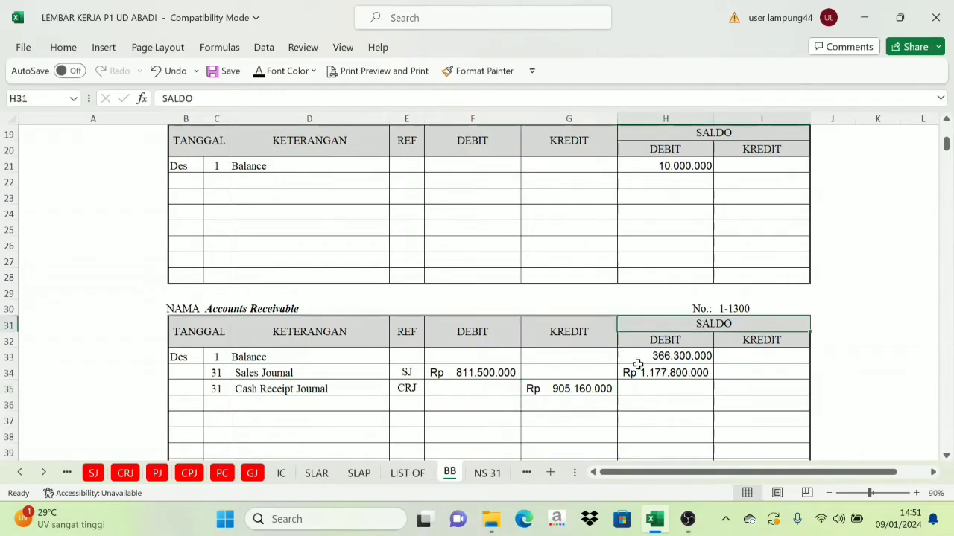
click(605, 388)
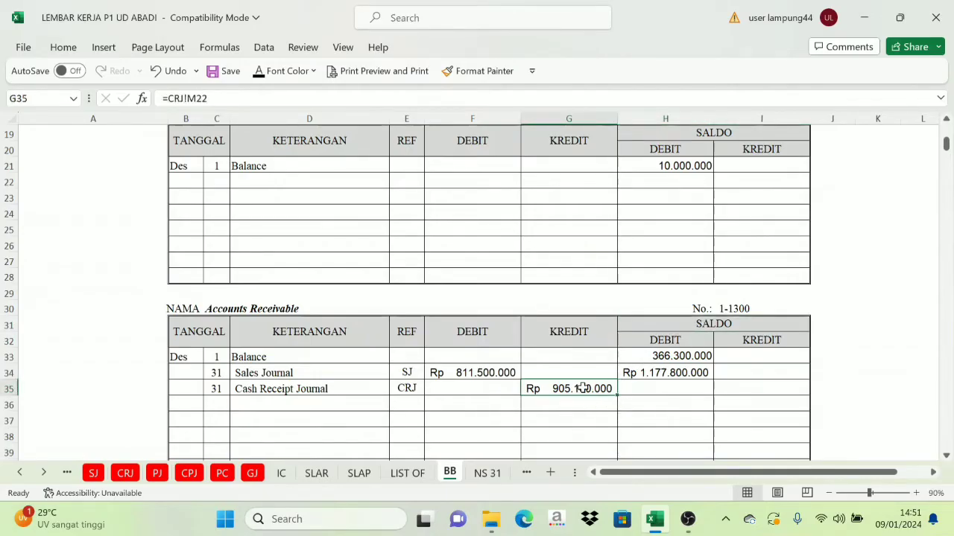
click(661, 373)
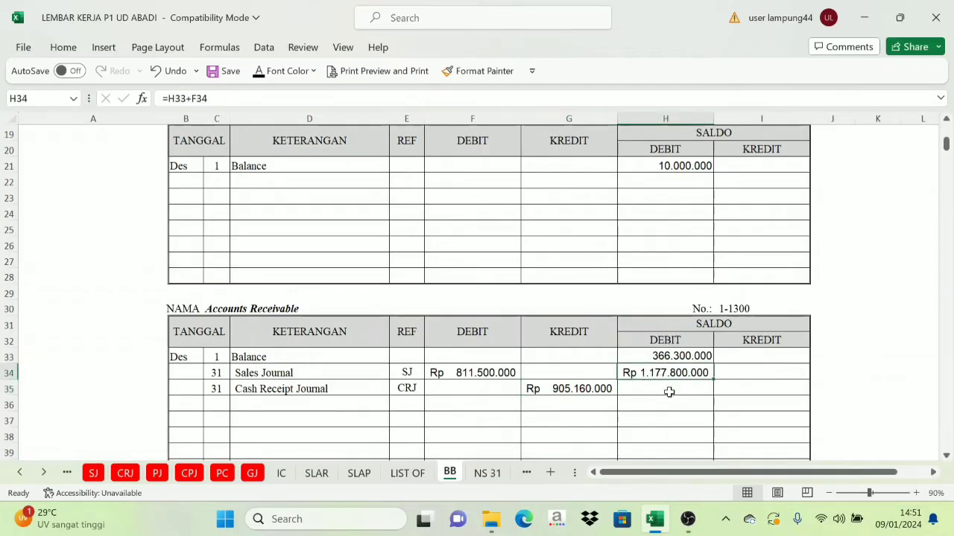
click(559, 391)
click(342, 391)
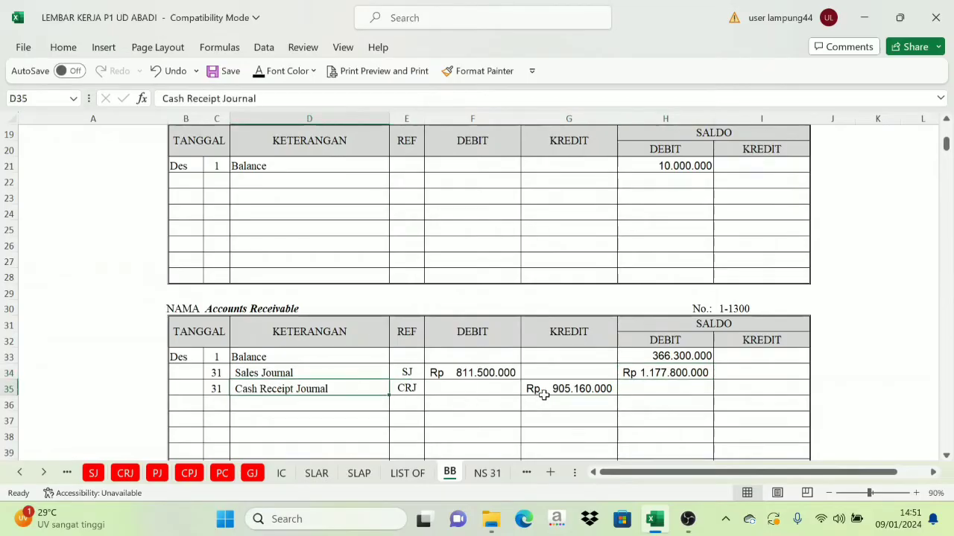
click(543, 391)
drag(560, 403, 560, 390)
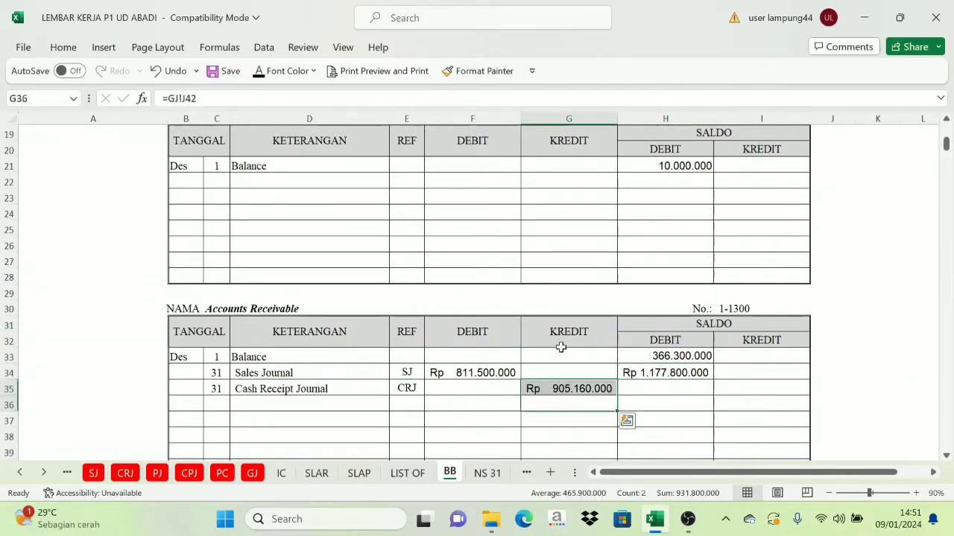
click(560, 308)
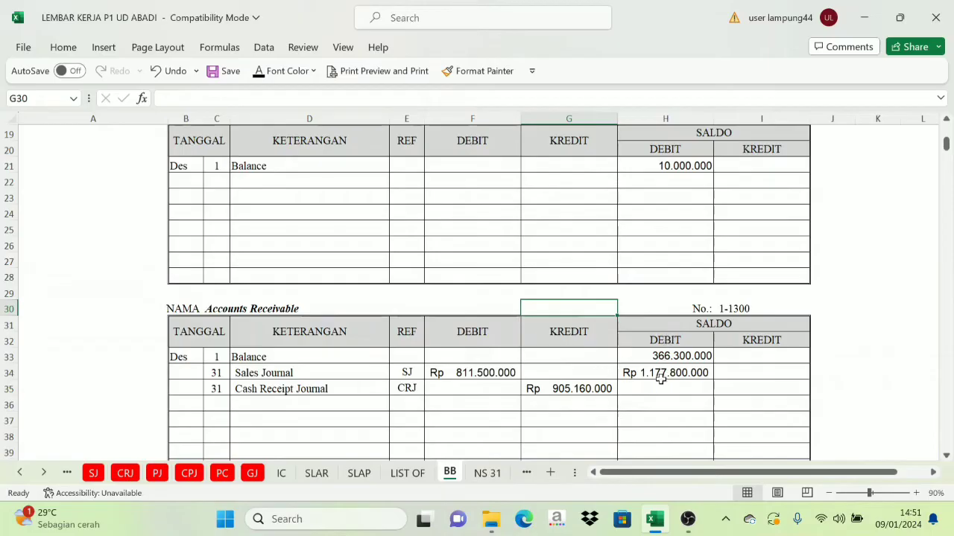
click(684, 374)
click(568, 331)
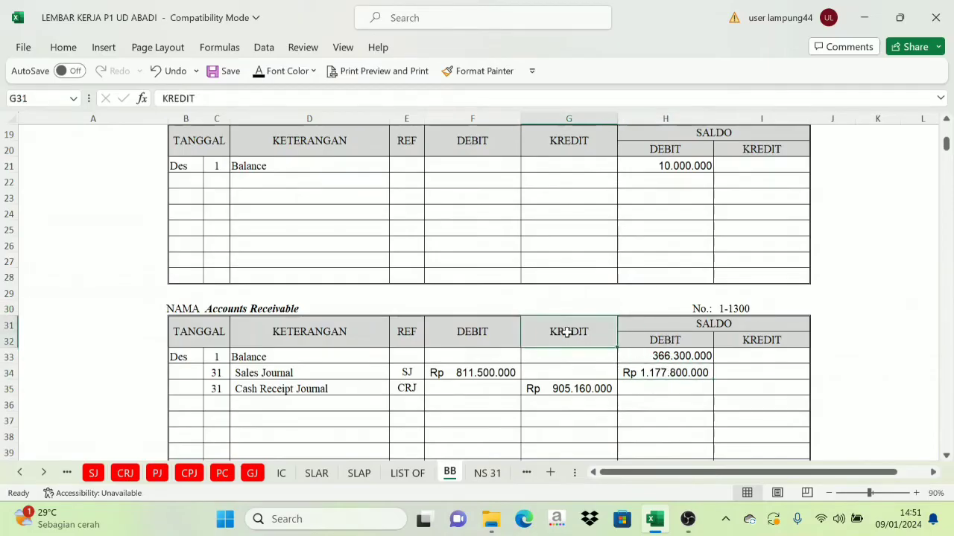
click(566, 389)
click(566, 330)
click(566, 386)
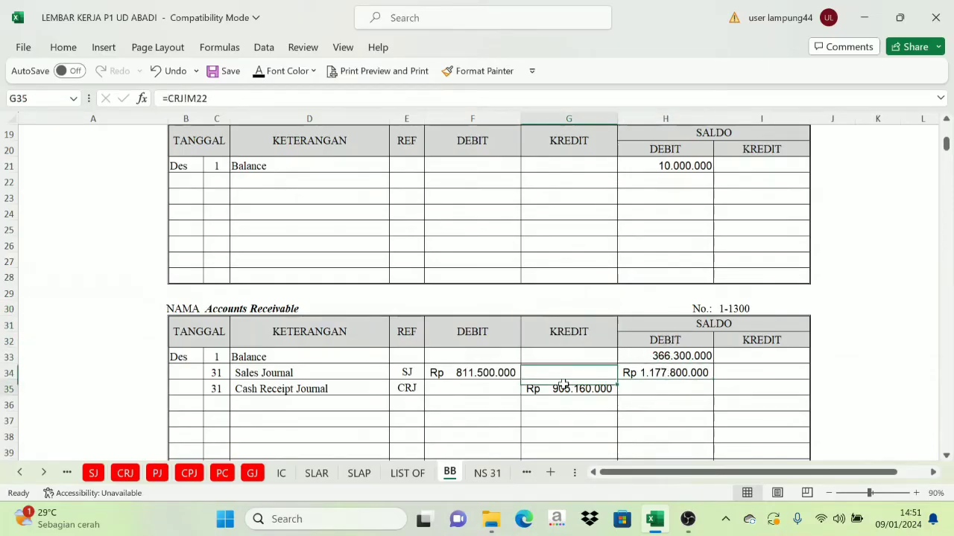
click(635, 371)
click(626, 357)
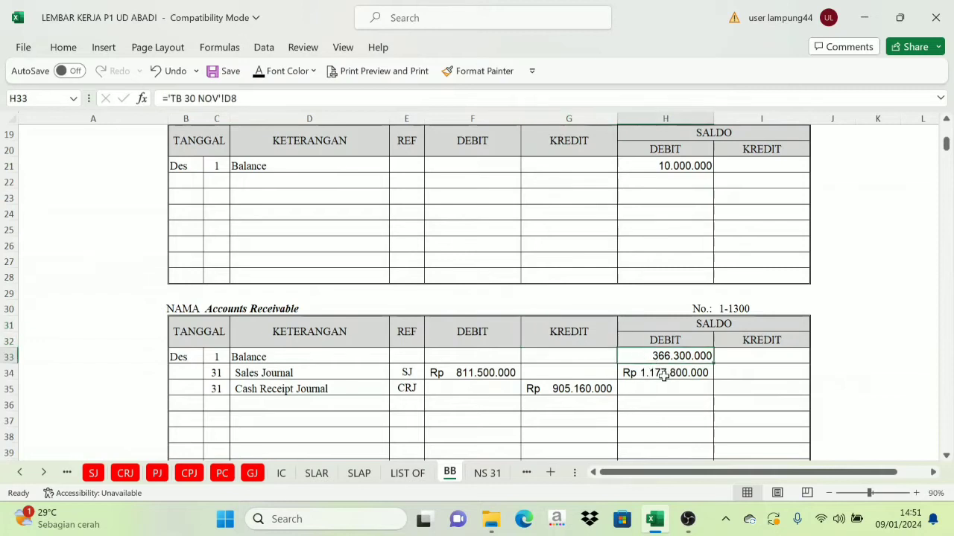
Step: Compare the Accounts Receivable debit balances with the Cash Receipt Journal credit posting and apply black font to the updated debit balance in H35
click(643, 380)
click(668, 343)
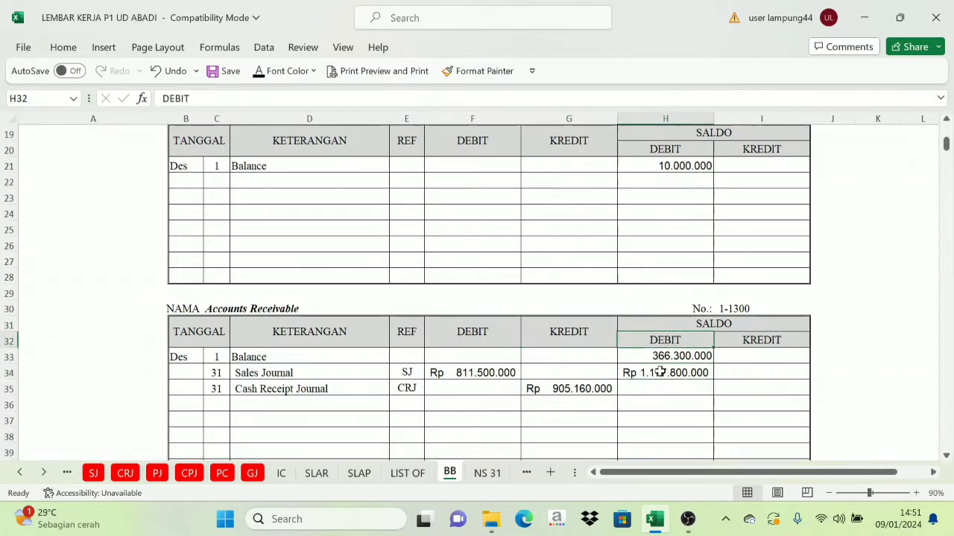
click(662, 369)
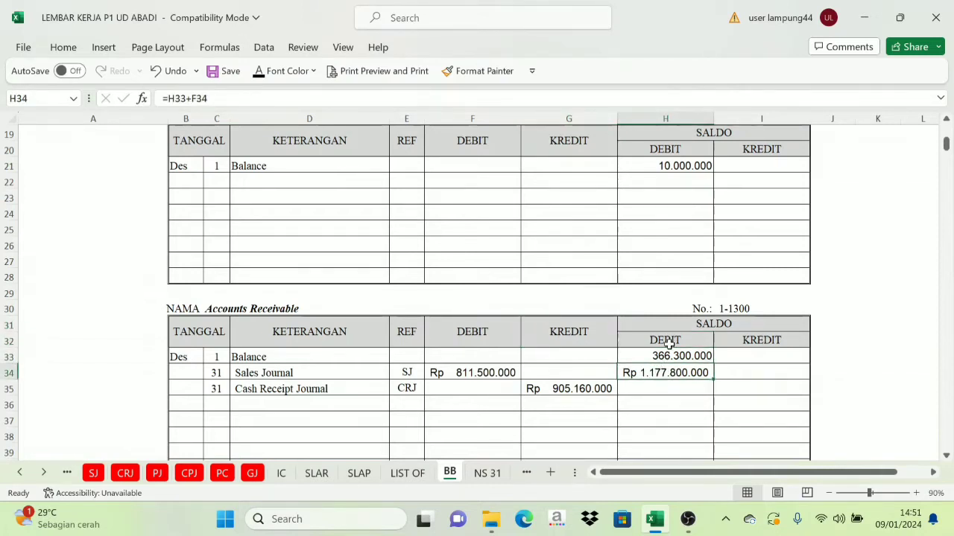
click(570, 336)
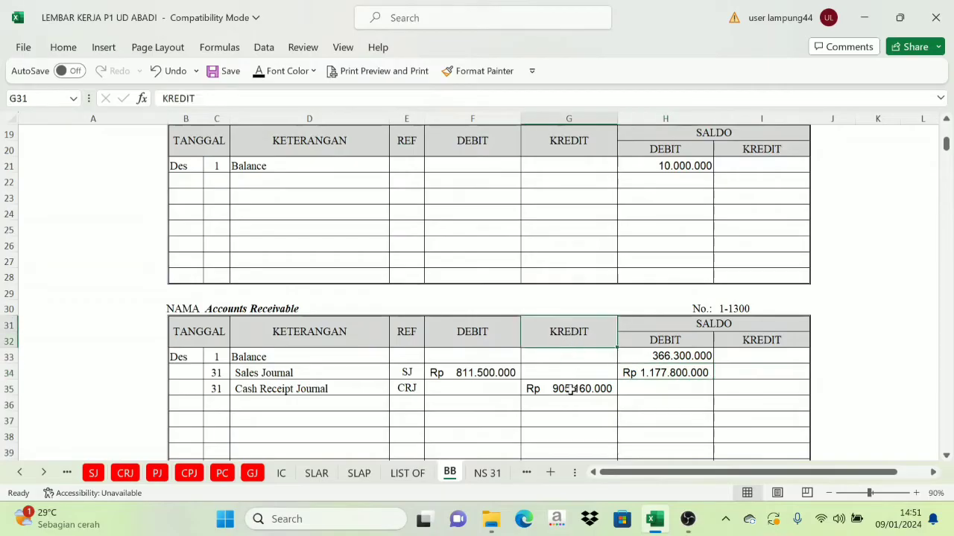
click(651, 390)
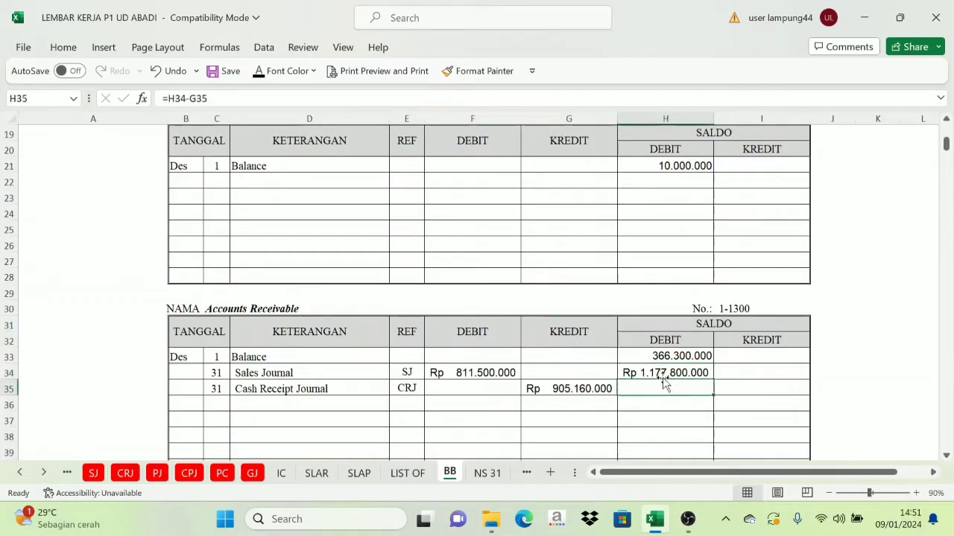
click(667, 374)
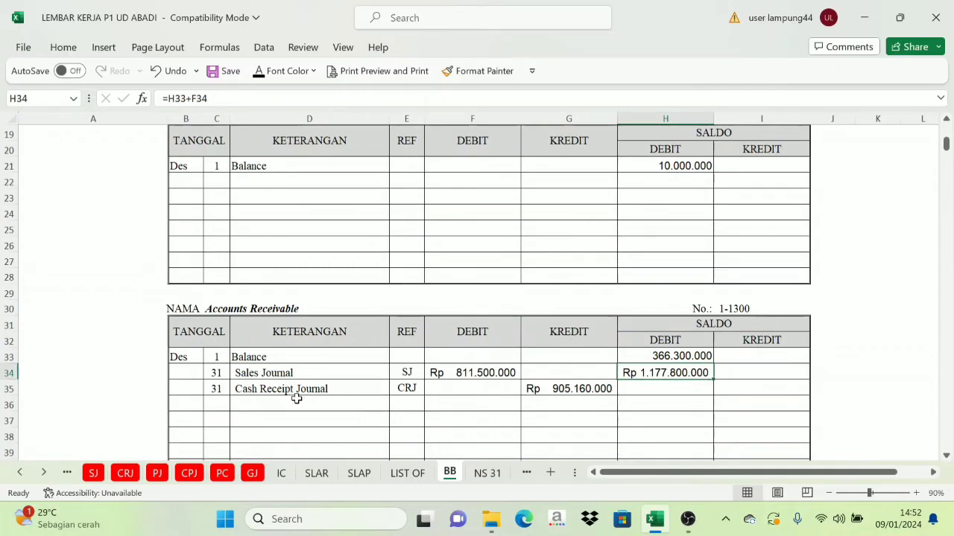
click(608, 388)
click(633, 387)
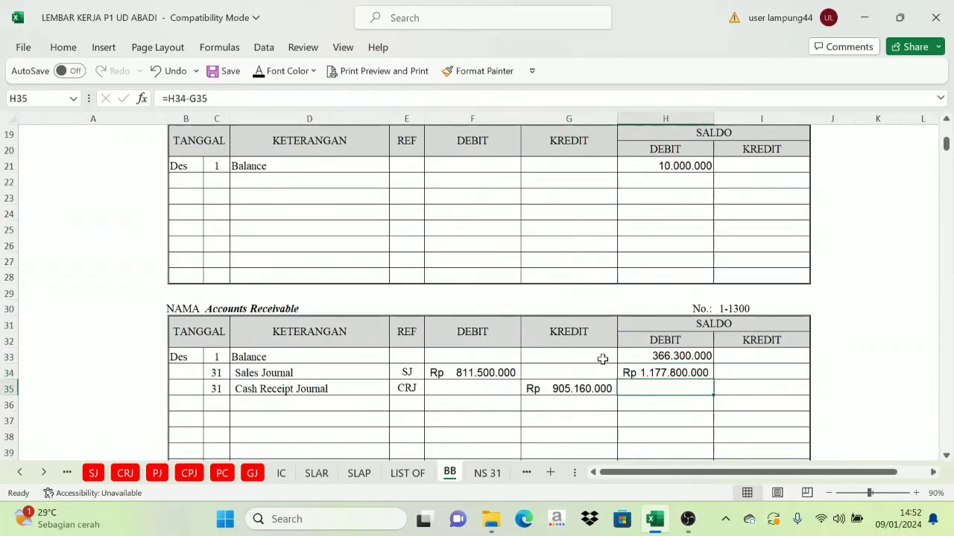
click(259, 70)
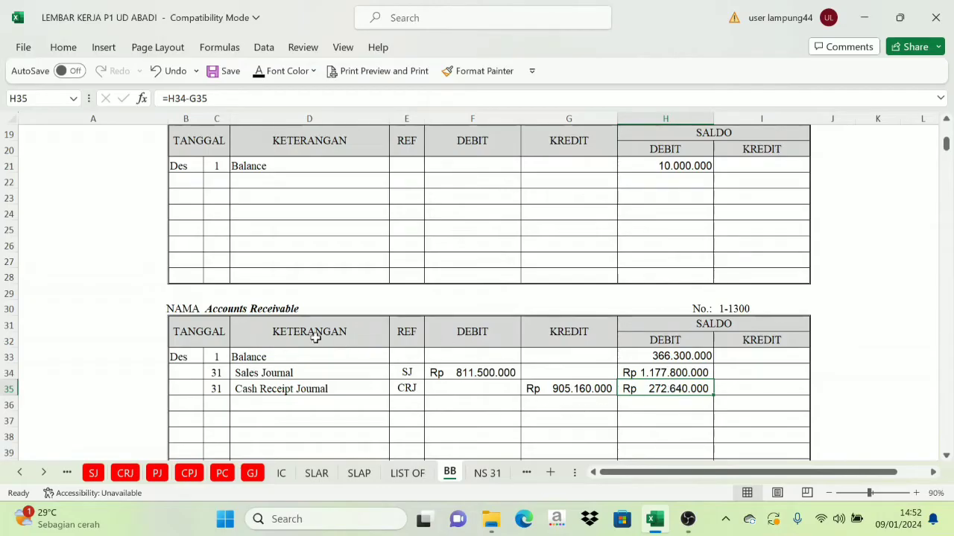
Step: Review the CRJ sheet and the Purchase Journal on PJ, examining the debit and credit accounts in the PJ recapitulation
click(124, 473)
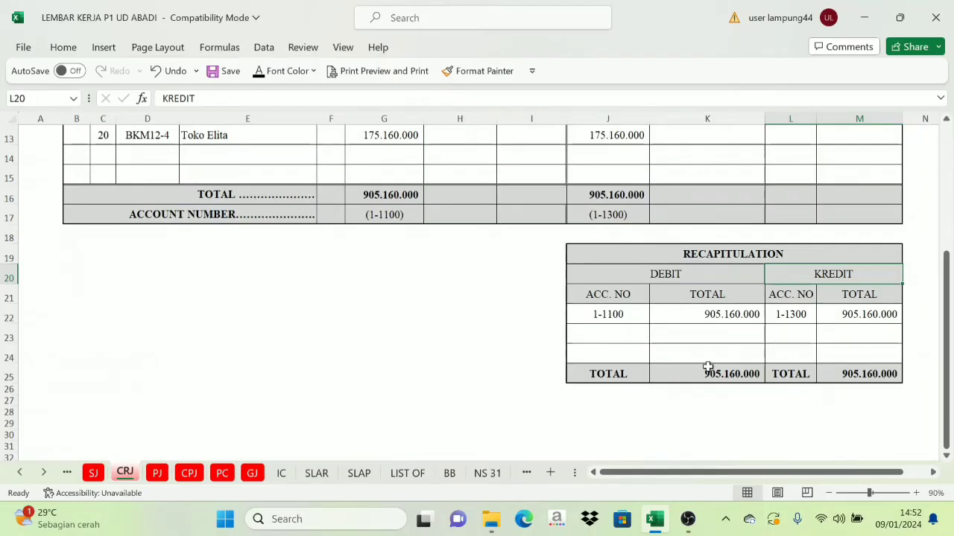
scroll(350, 375, up, 4)
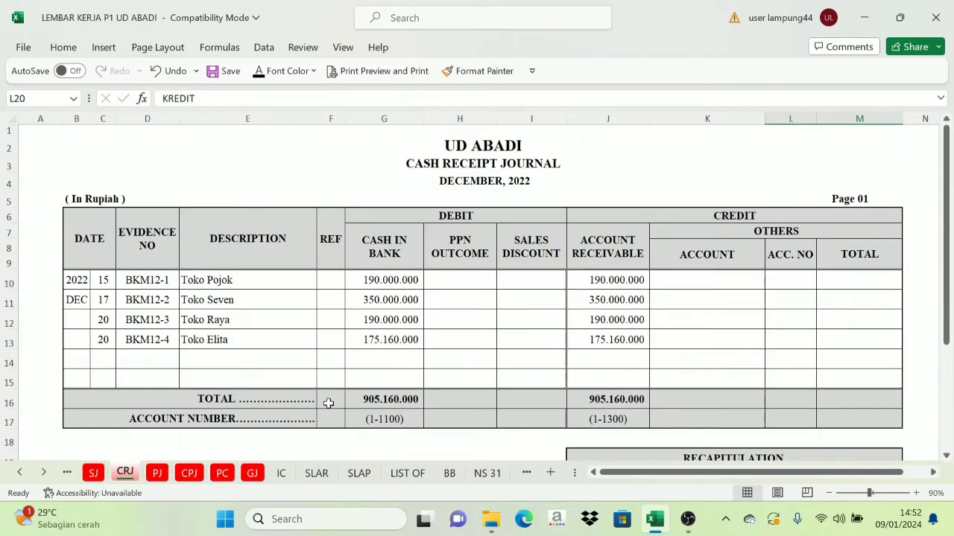
click(158, 475)
click(462, 167)
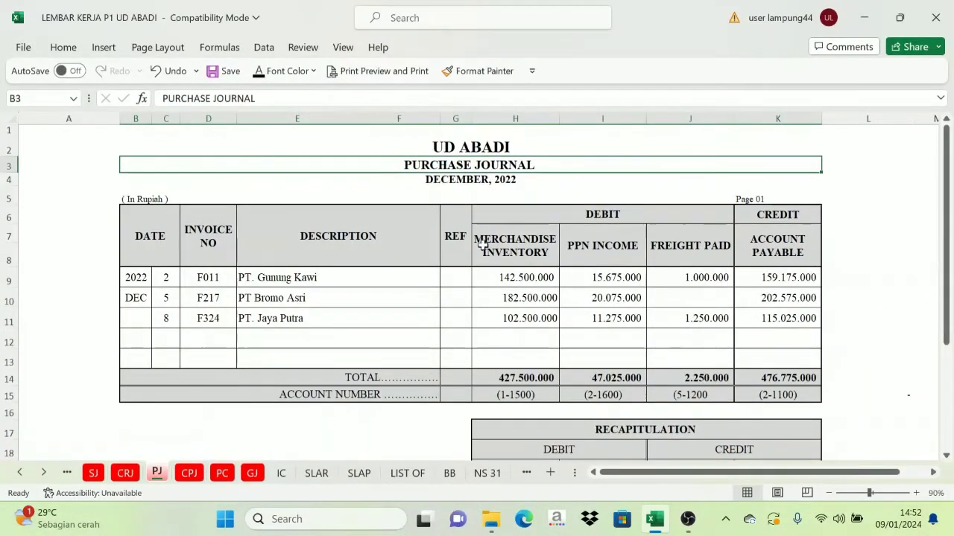
scroll(490, 261, down, 2)
scroll(648, 344, up, 2)
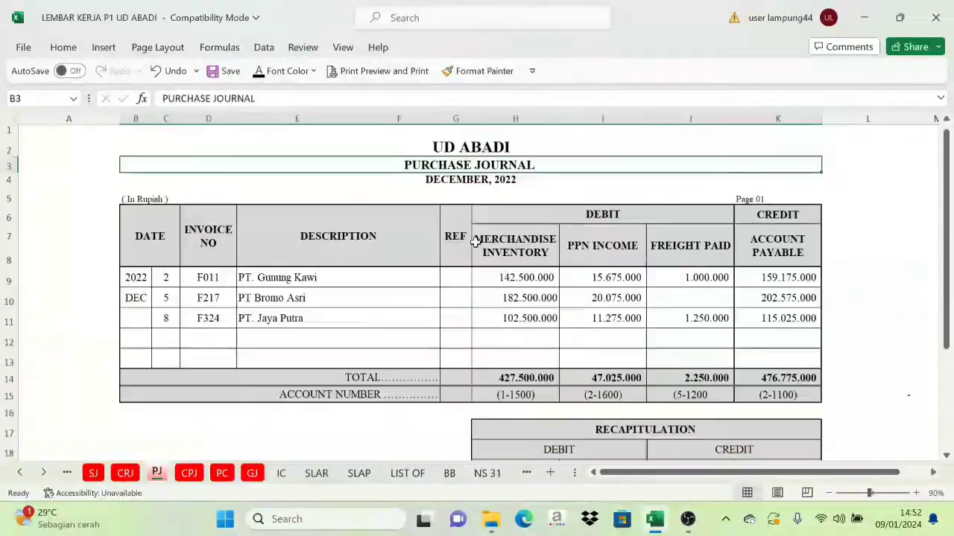
scroll(492, 223, down, 4)
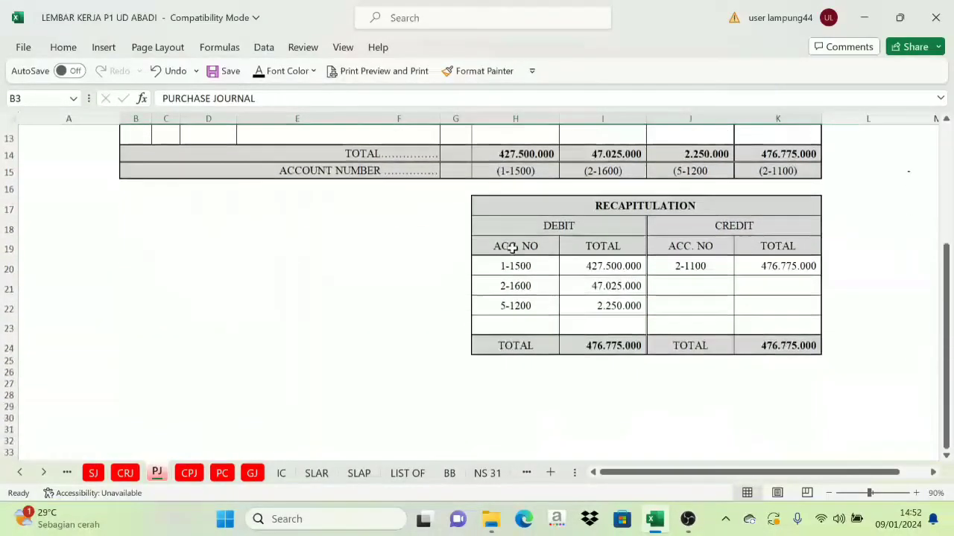
click(547, 226)
drag(519, 270, 517, 304)
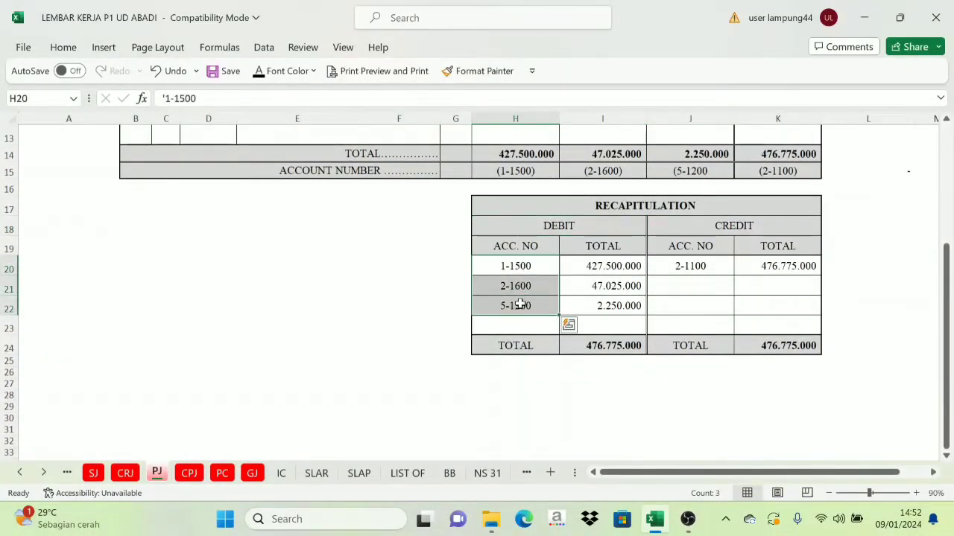
click(702, 265)
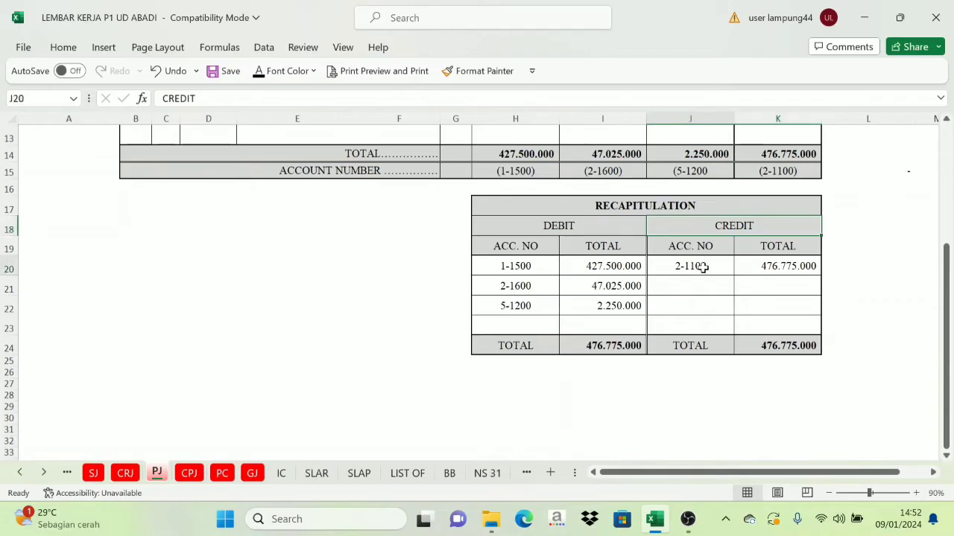
click(564, 236)
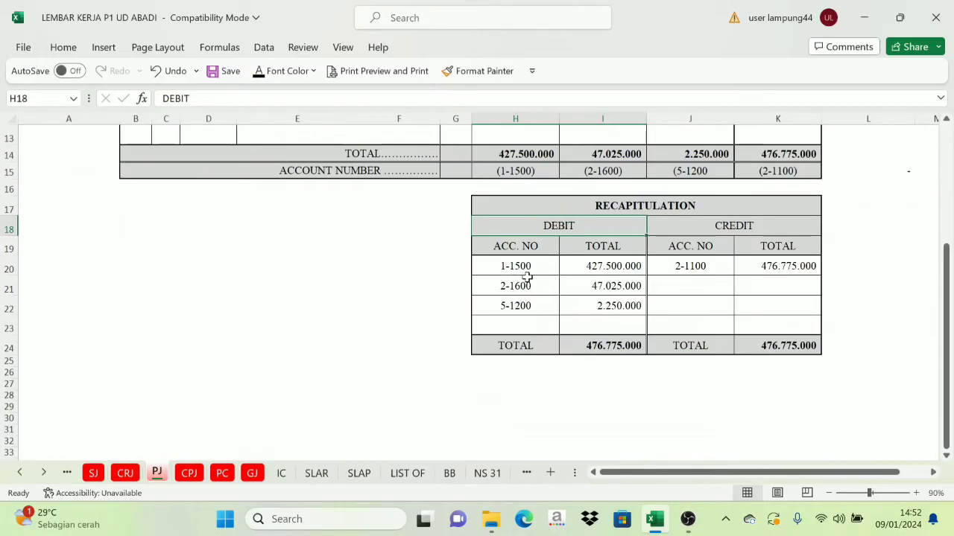
Step: Apply black font to the day 31 Purchases Journal entry (C58:E58) in BB's Merchandise Inventory ledger
click(449, 474)
scroll(700, 313, down, 9)
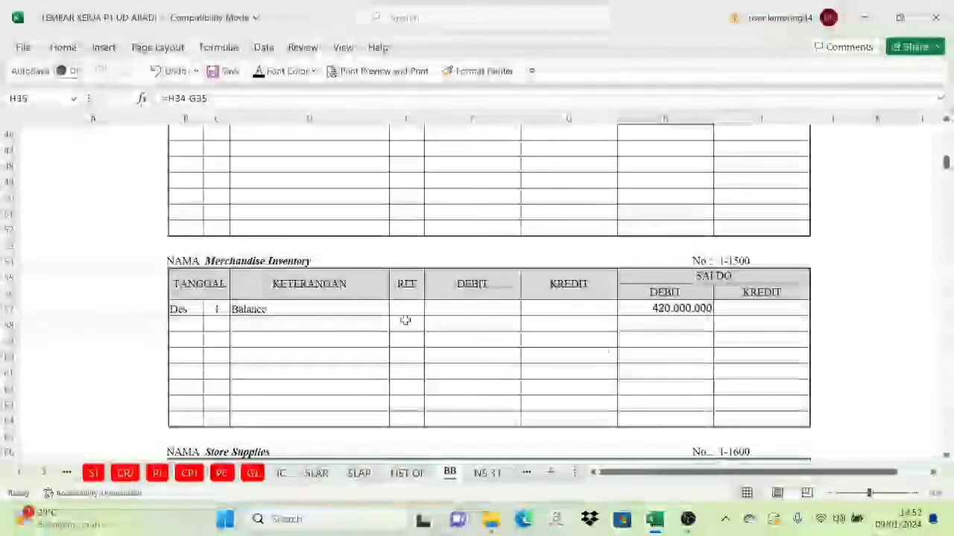
click(218, 326)
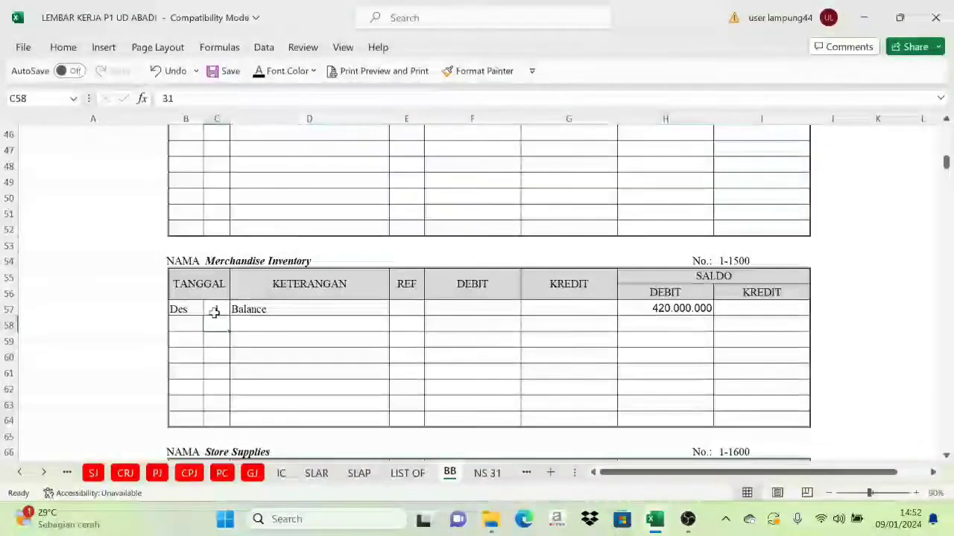
drag(221, 326, 399, 324)
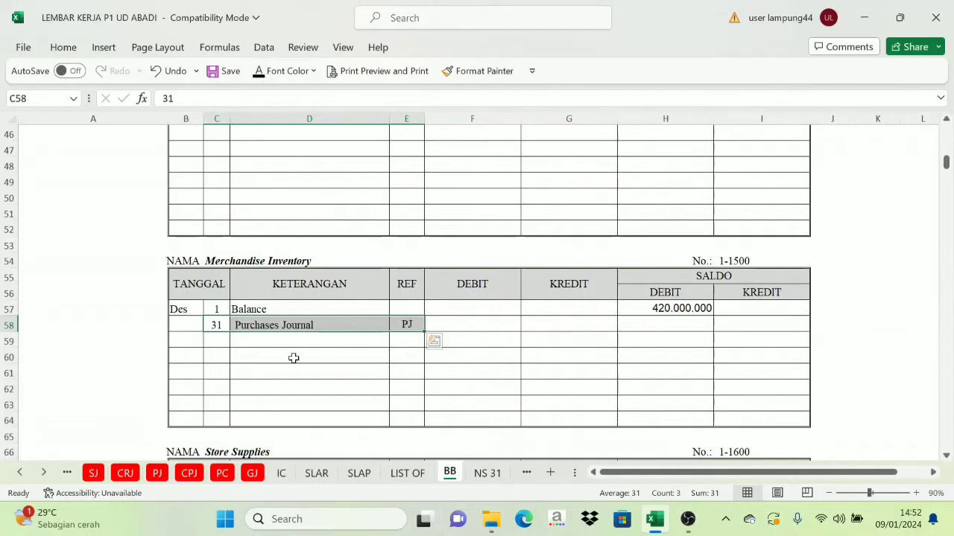
click(311, 328)
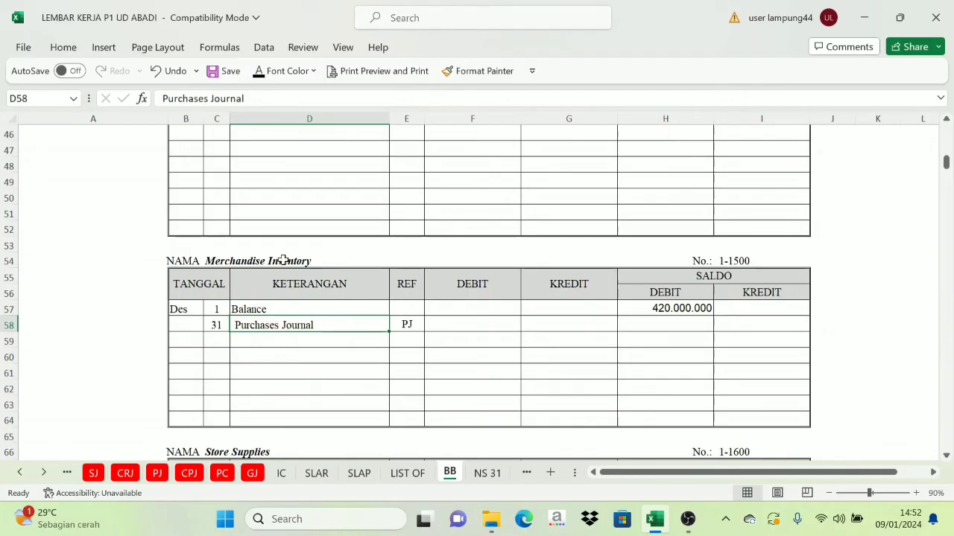
Step: Check the PJ recapitulation's debit total for account 1-1500 and apply black font to the Merchandise Inventory debit amount in BB cell F58
click(155, 474)
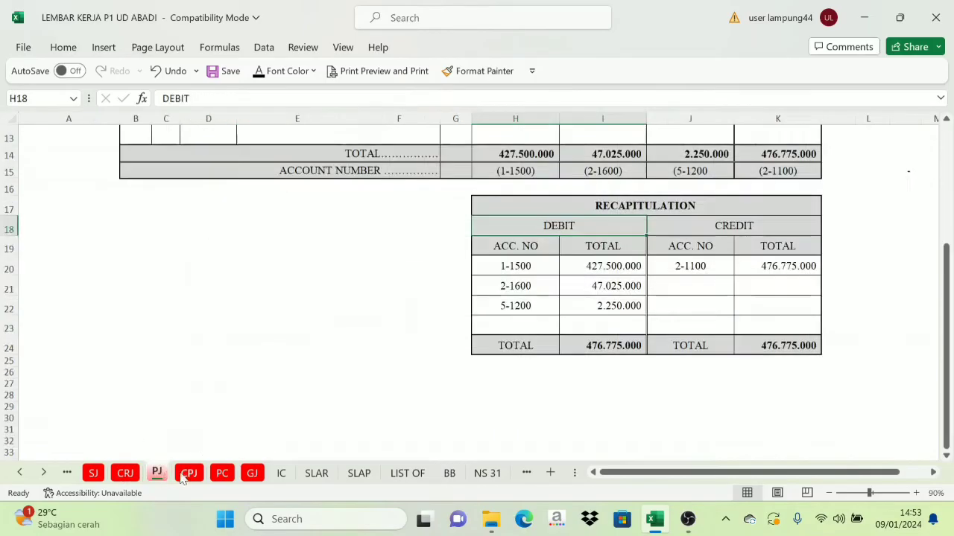
click(531, 267)
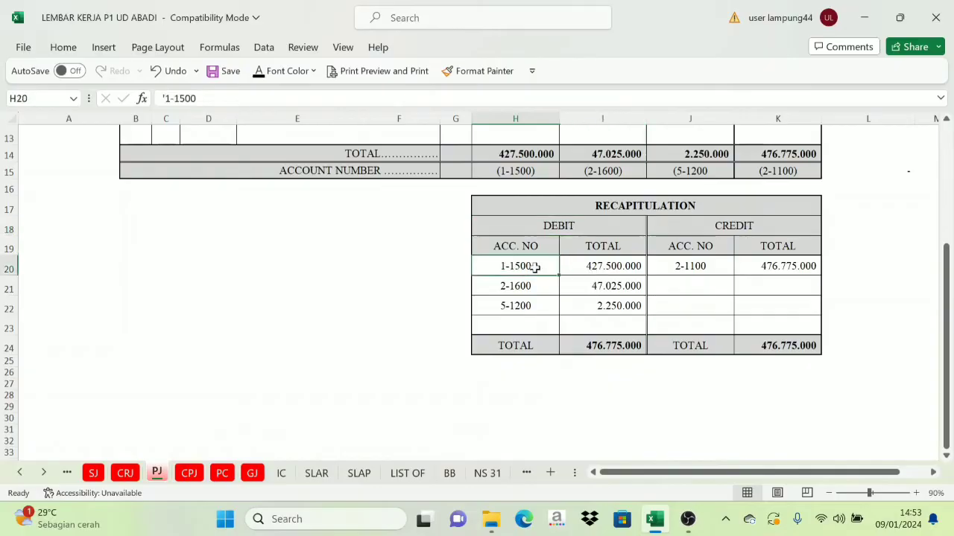
click(587, 274)
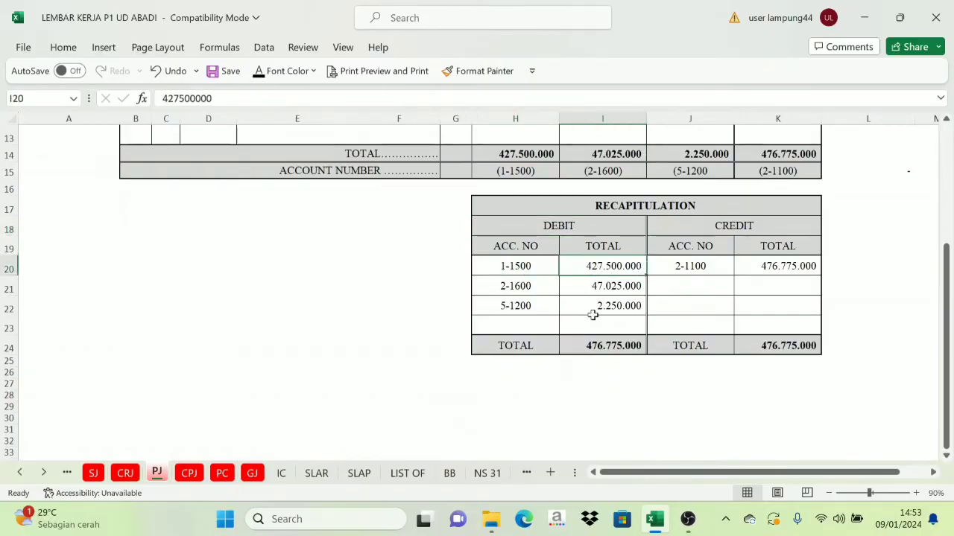
click(450, 473)
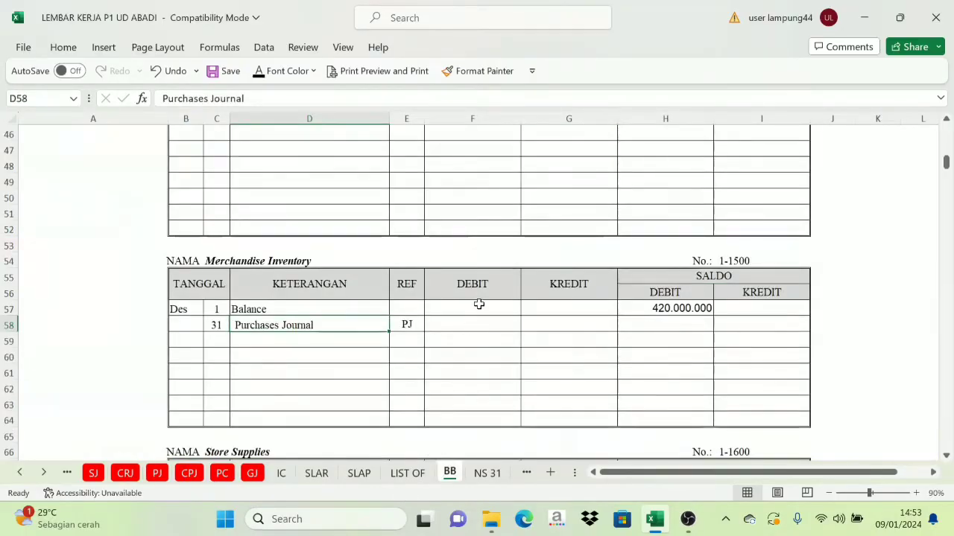
drag(479, 301, 560, 291)
click(480, 328)
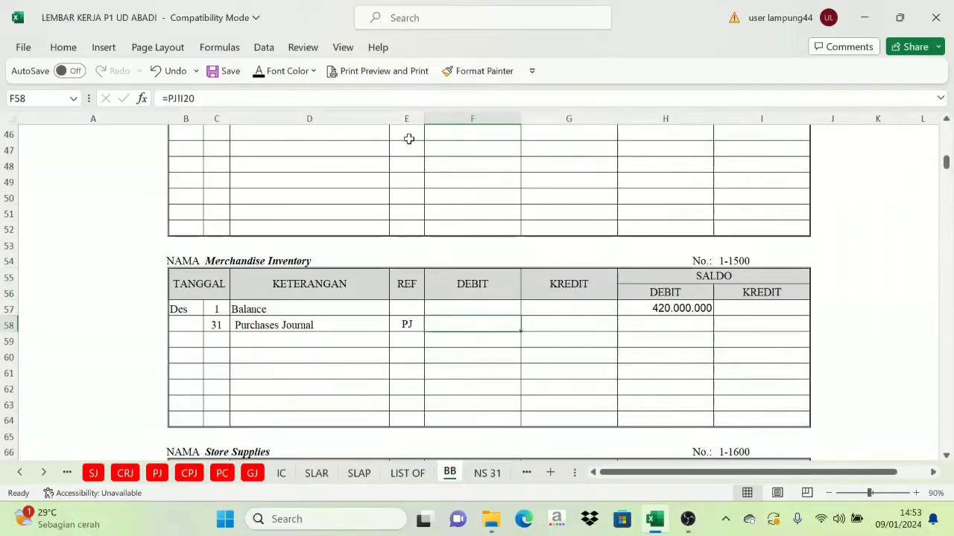
click(258, 73)
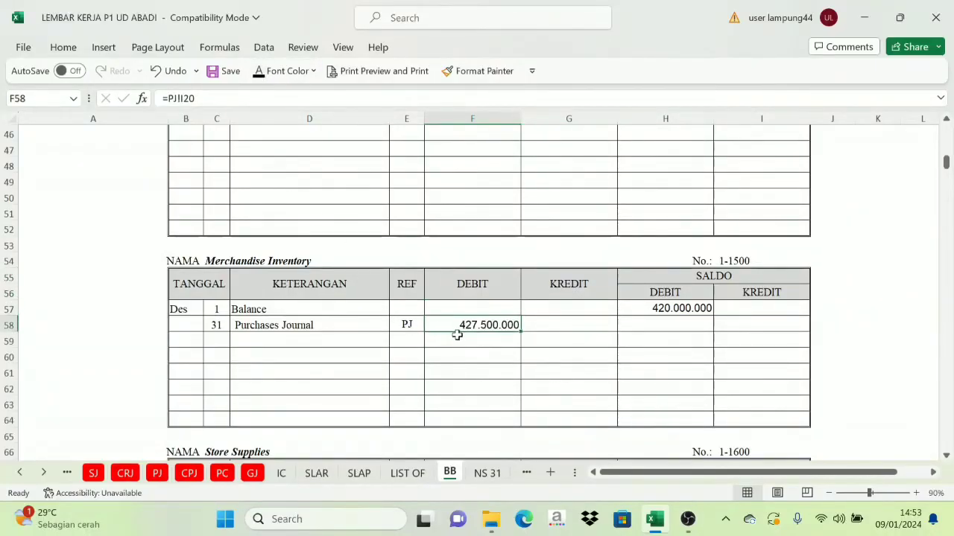
Step: Compare the Merchandise Inventory debit posting with its balance side and apply black font to the updated debit balance in H58
click(682, 280)
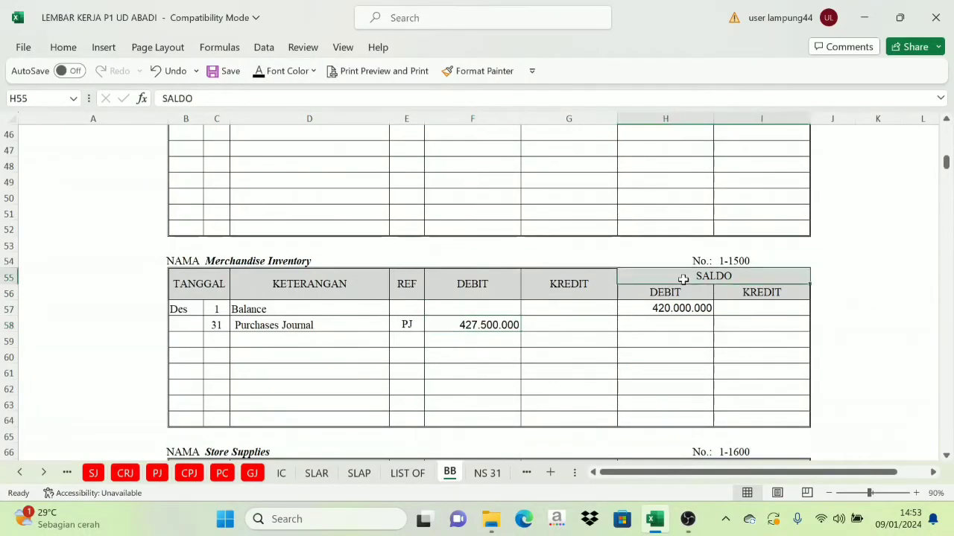
click(514, 325)
click(656, 277)
click(673, 295)
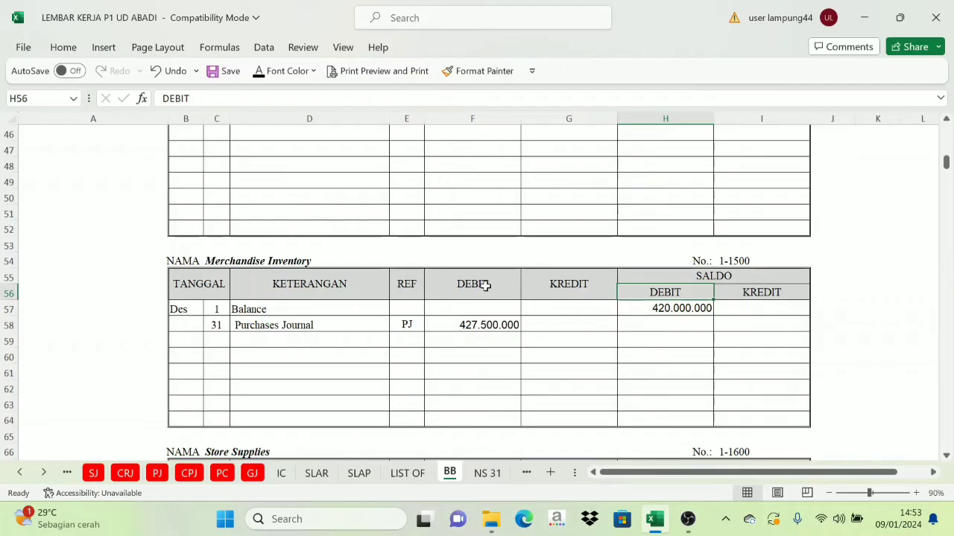
click(474, 326)
click(477, 288)
click(644, 290)
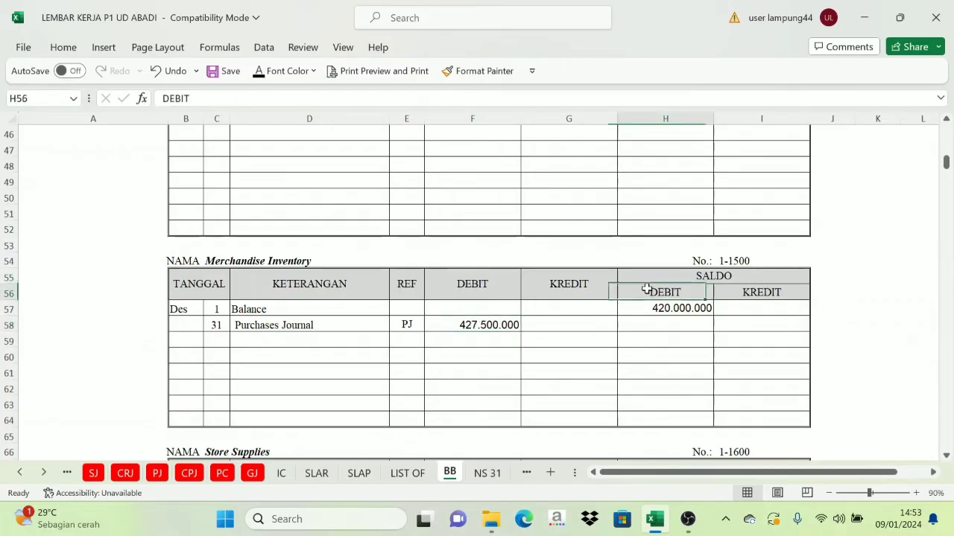
click(656, 325)
click(260, 71)
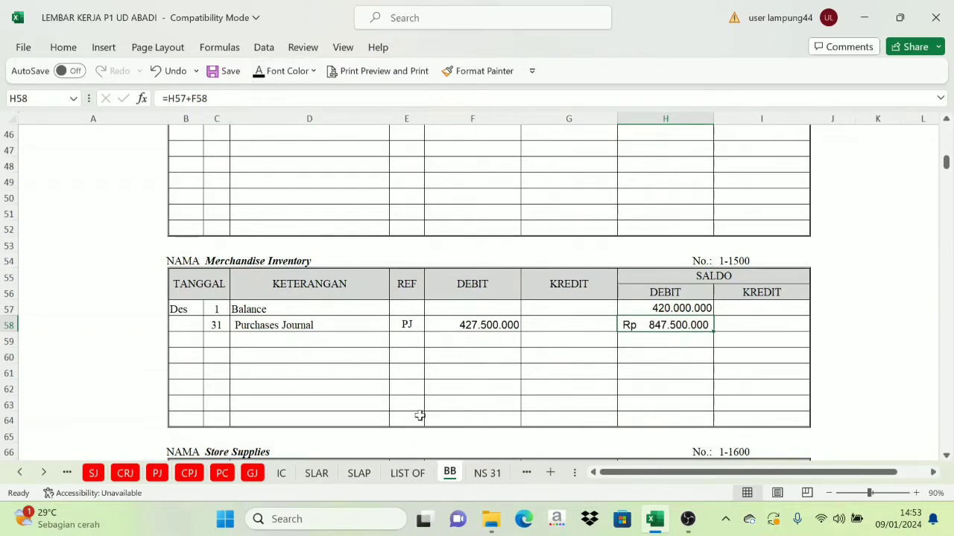
Step: Check the debit accounts in the PJ recapitulation and apply black font to the day 31 Purchases Journal entry (C322:E322) in BB's Freight Paid ledger
click(156, 473)
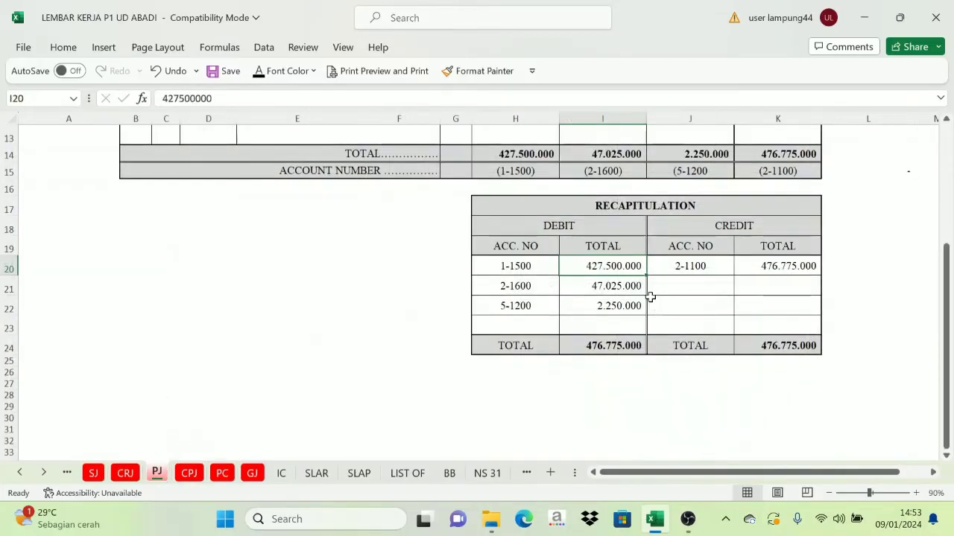
click(562, 226)
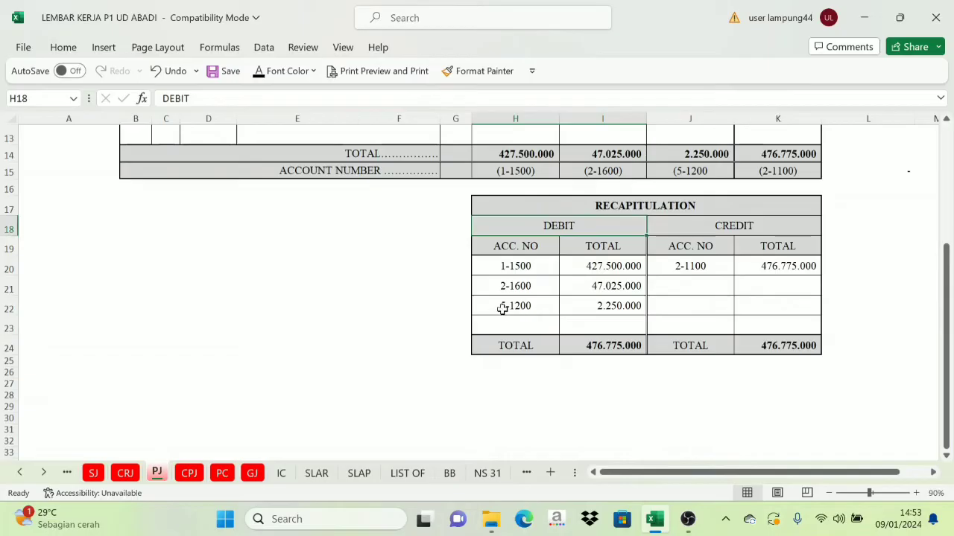
click(449, 473)
scroll(683, 326, down, 7)
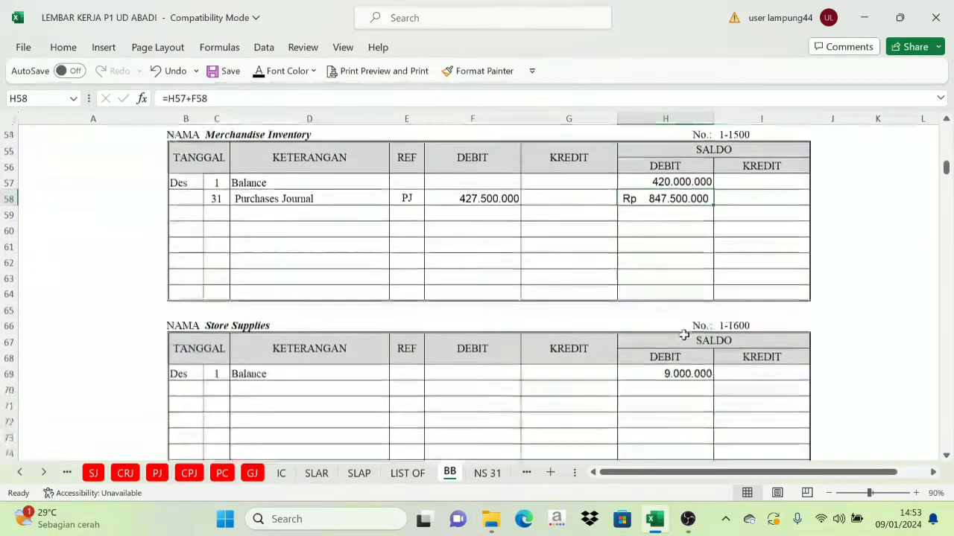
scroll(690, 339, down, 20)
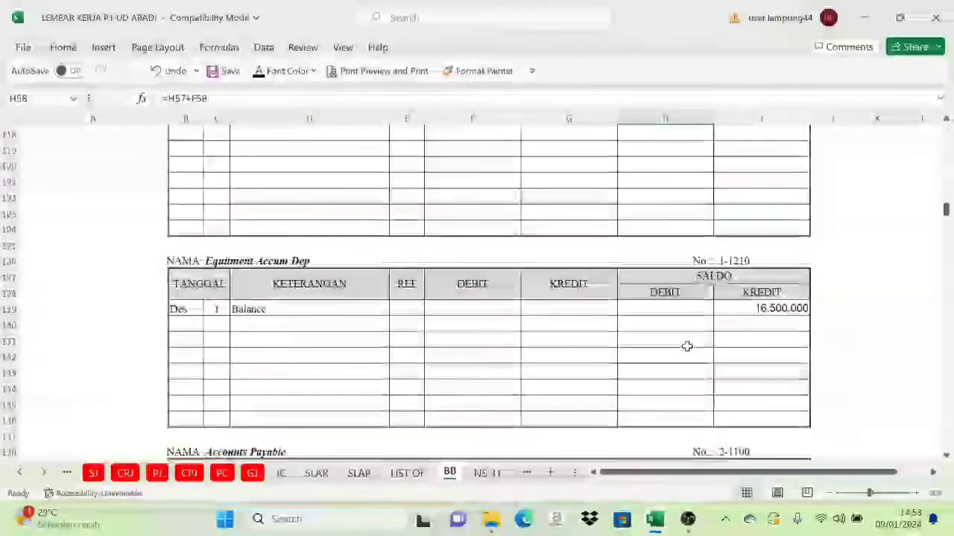
scroll(685, 350, down, 20)
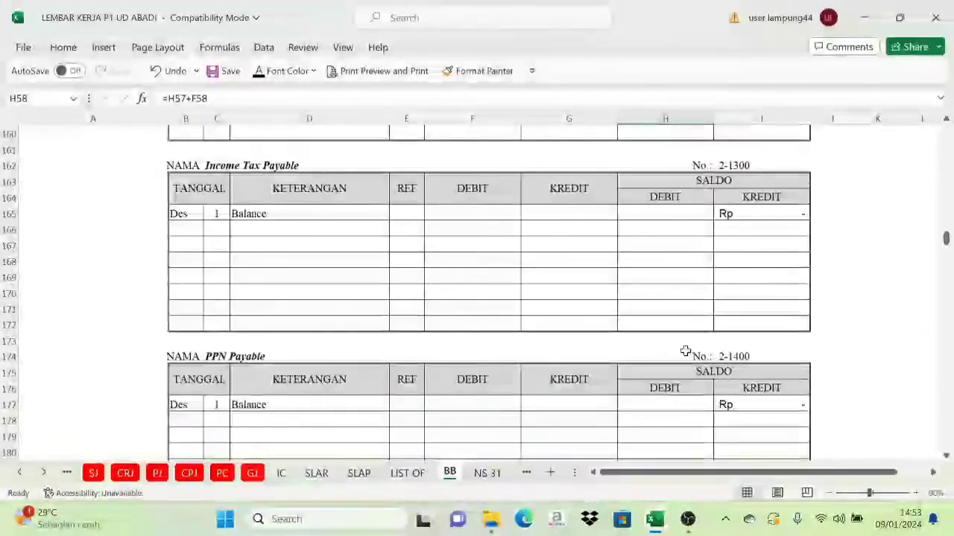
scroll(727, 372, down, 18)
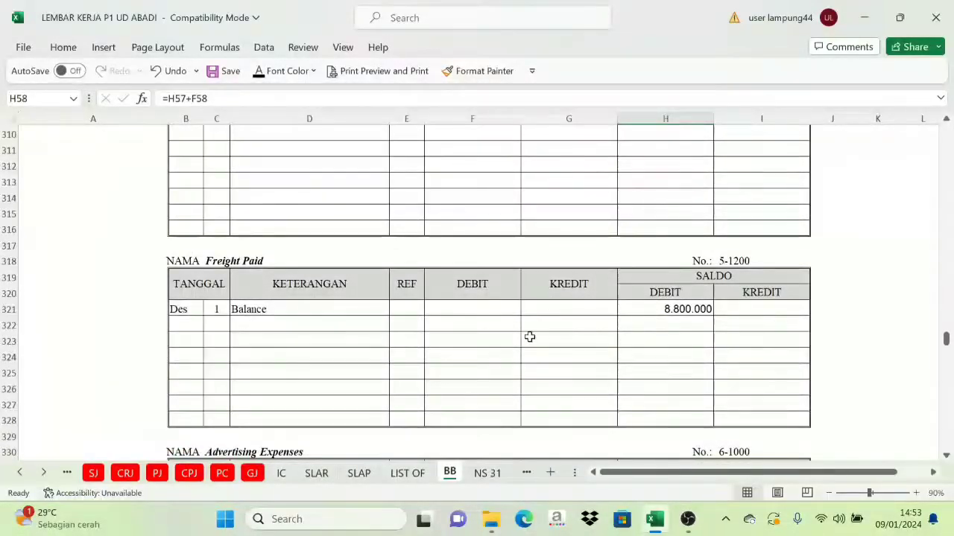
click(227, 264)
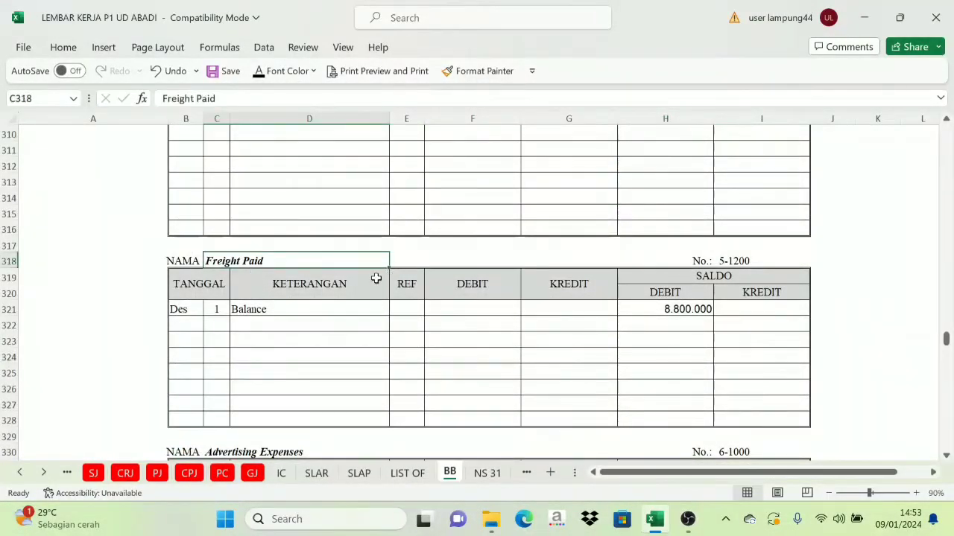
drag(213, 325, 394, 328)
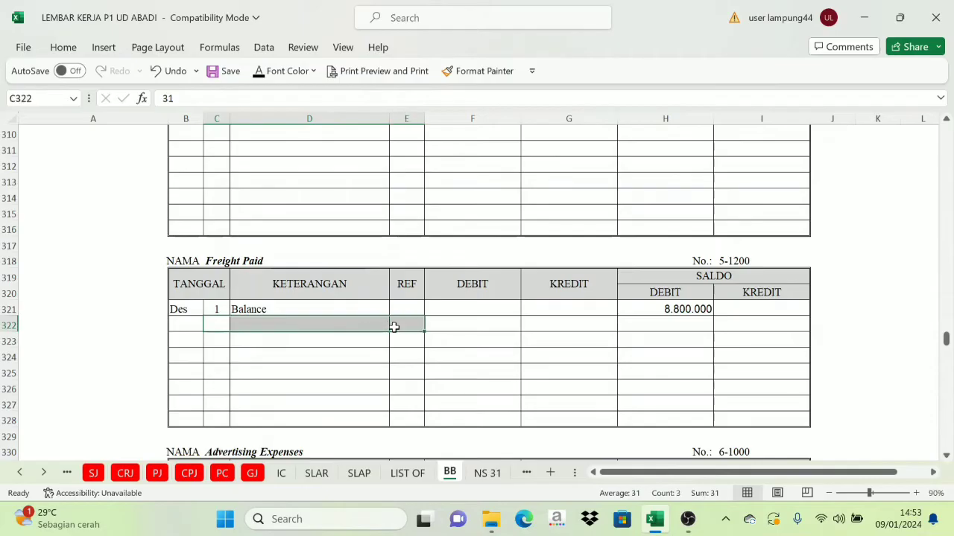
click(257, 75)
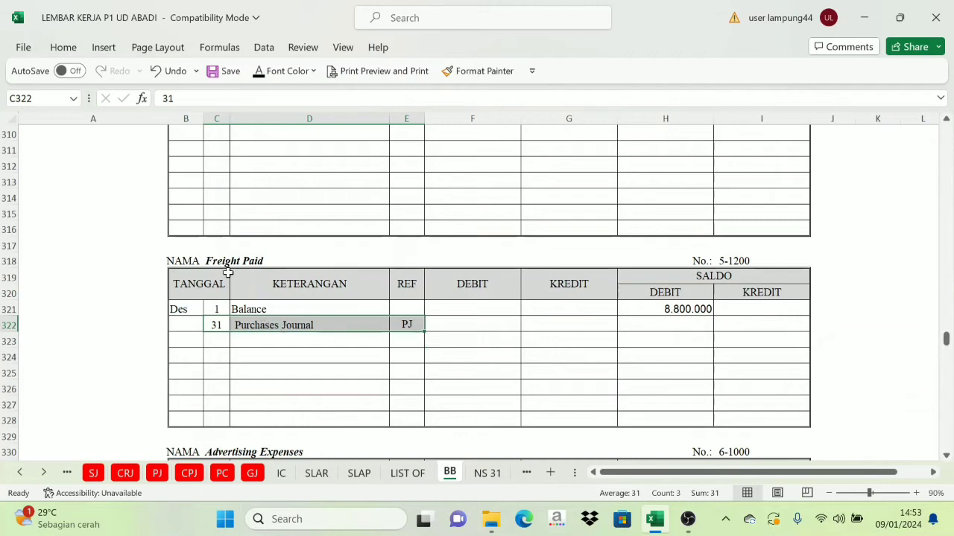
Step: Check the PJ recapitulation's debit total for account 5-1200 and apply black font to the Freight Paid debit amount in BB cell F322
click(158, 474)
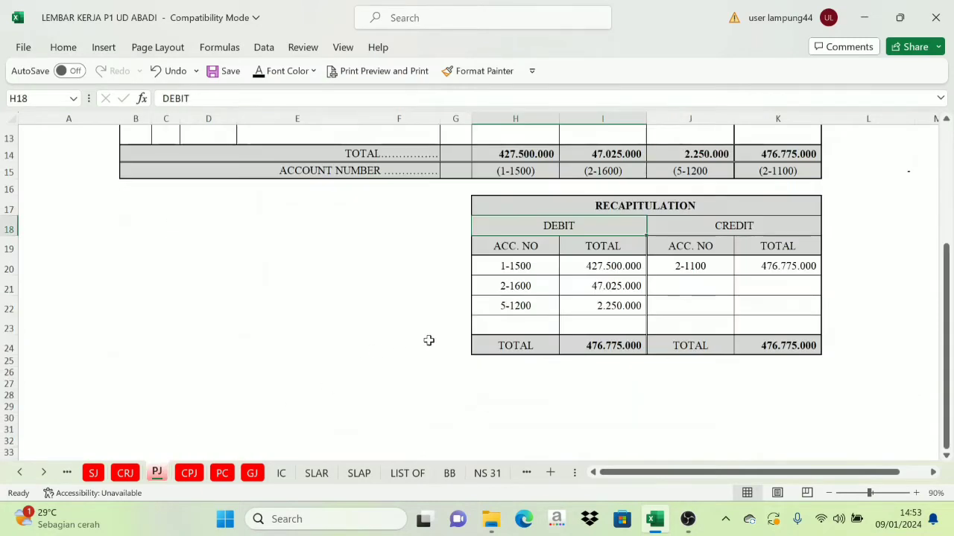
click(506, 306)
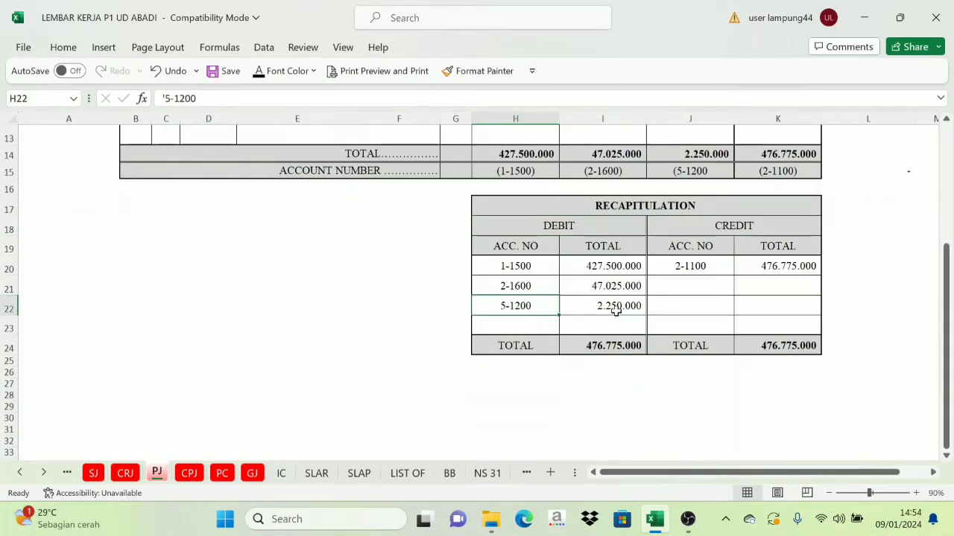
click(450, 474)
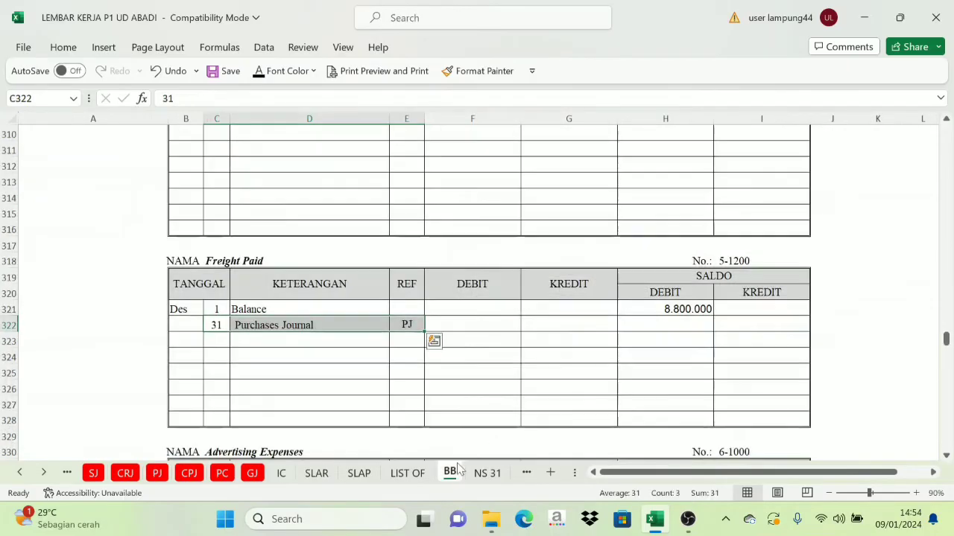
drag(481, 283, 545, 283)
click(469, 329)
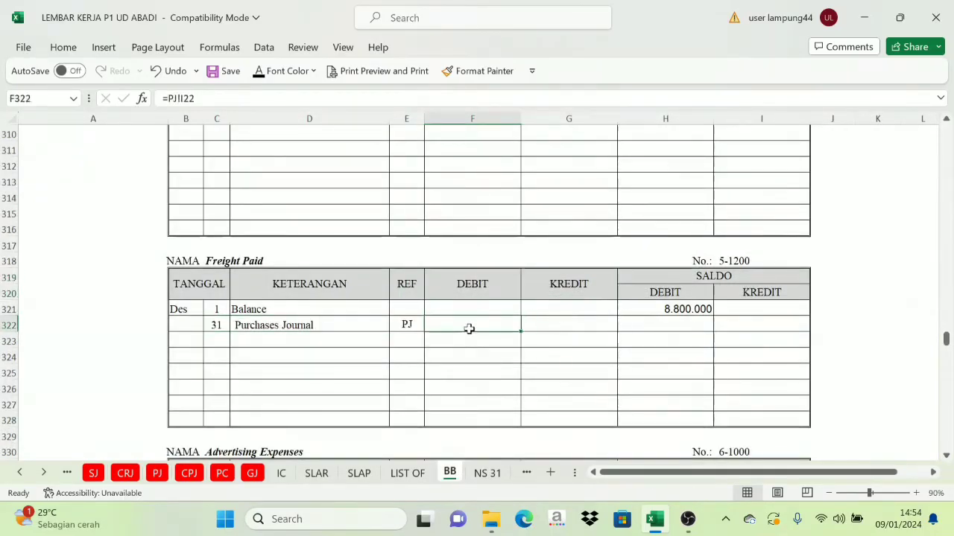
click(257, 73)
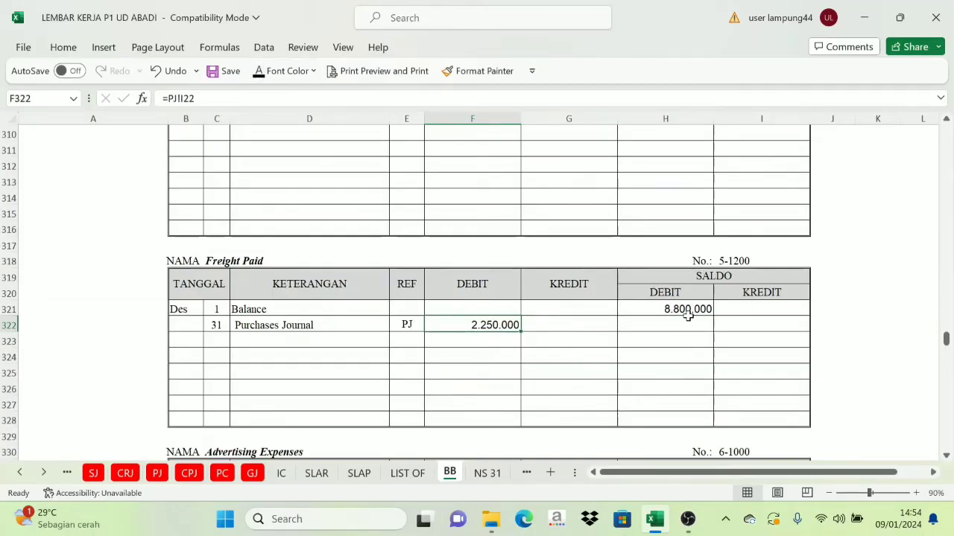
Step: Compare the Freight Paid debit posting with its balance side and apply black font to the updated debit balance in H322
click(485, 285)
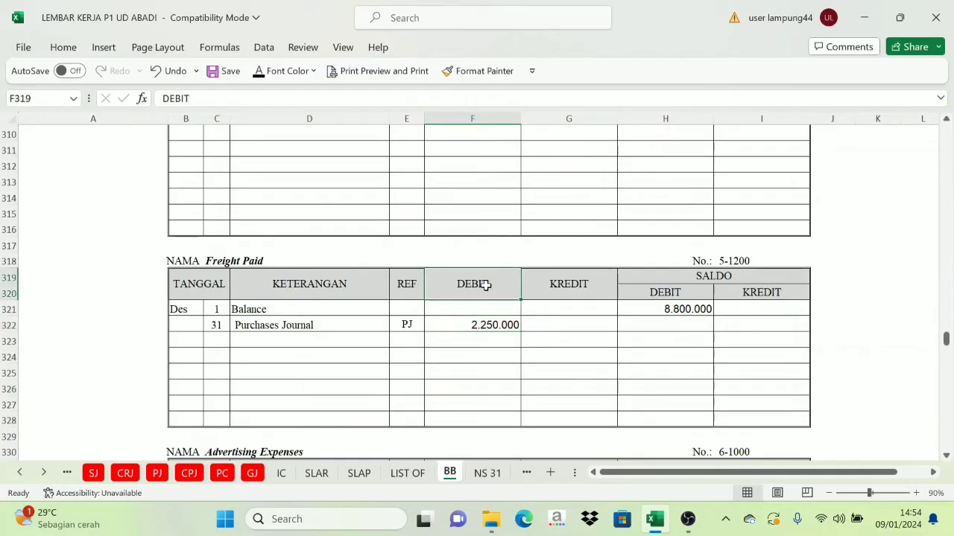
click(491, 327)
click(348, 329)
click(485, 293)
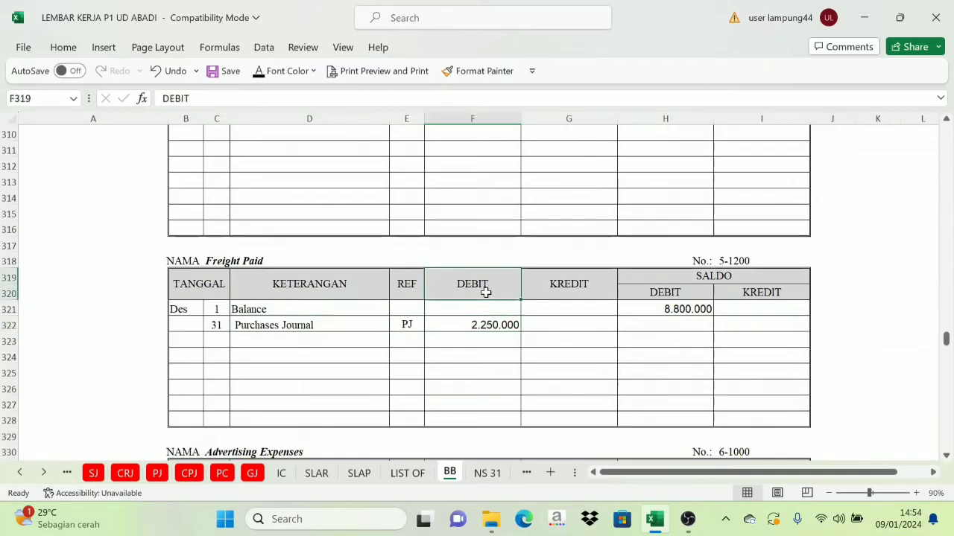
click(489, 329)
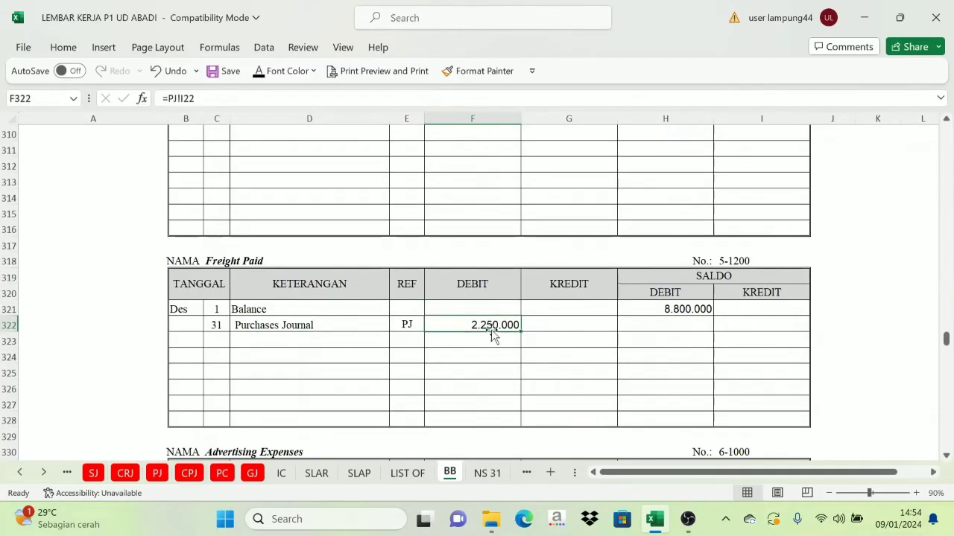
click(484, 292)
click(631, 294)
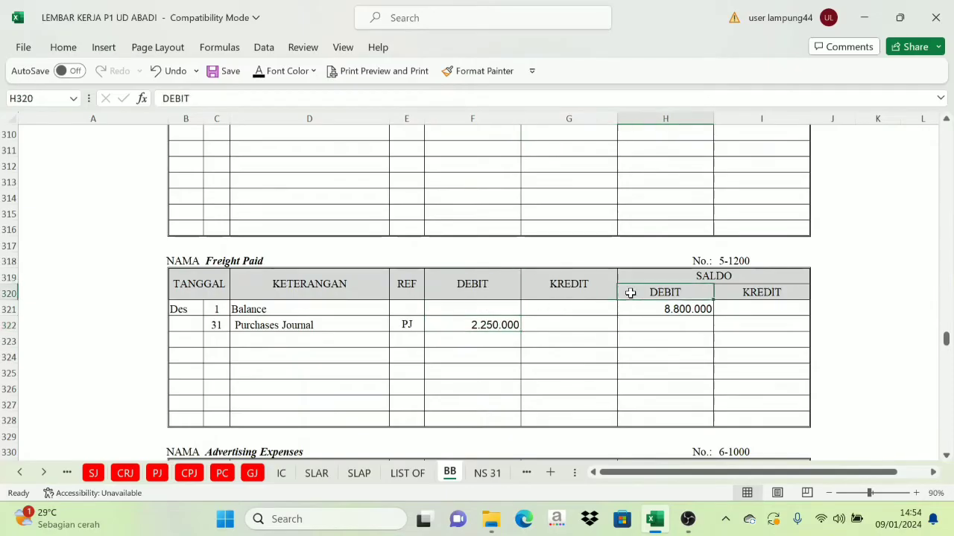
click(499, 327)
click(657, 311)
click(654, 325)
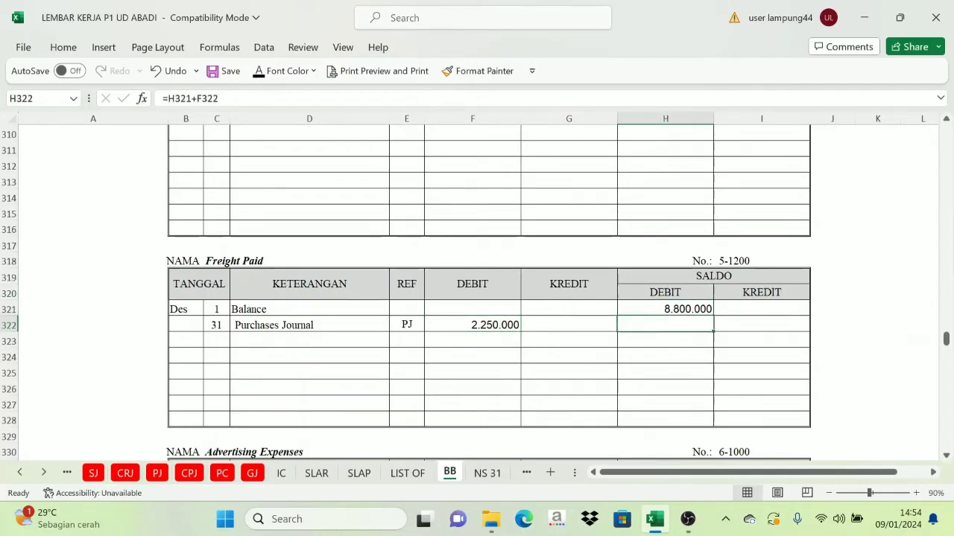
click(258, 75)
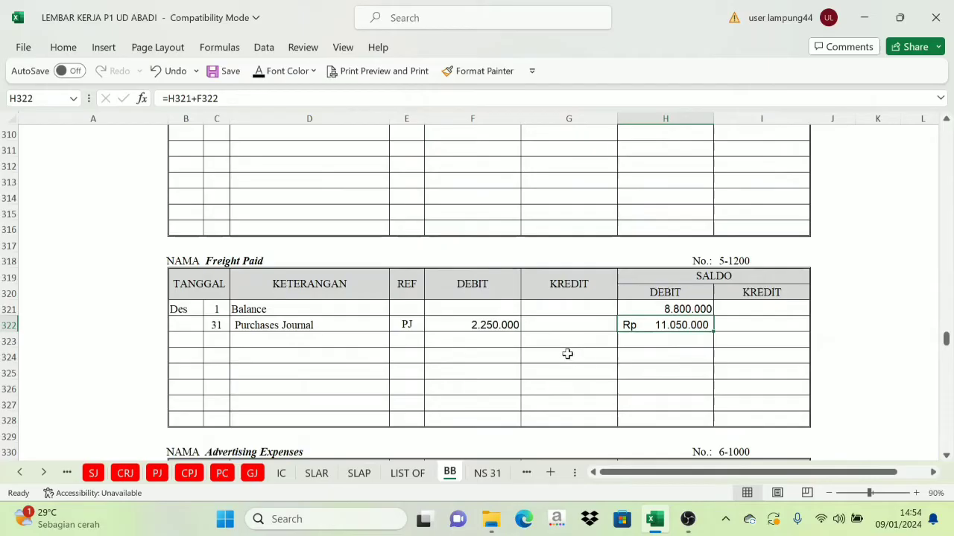
Step: Review the debit accounts in the PJ recapitulation, then examine its credit account 2-1100 against the Purchase Journal columns
click(156, 473)
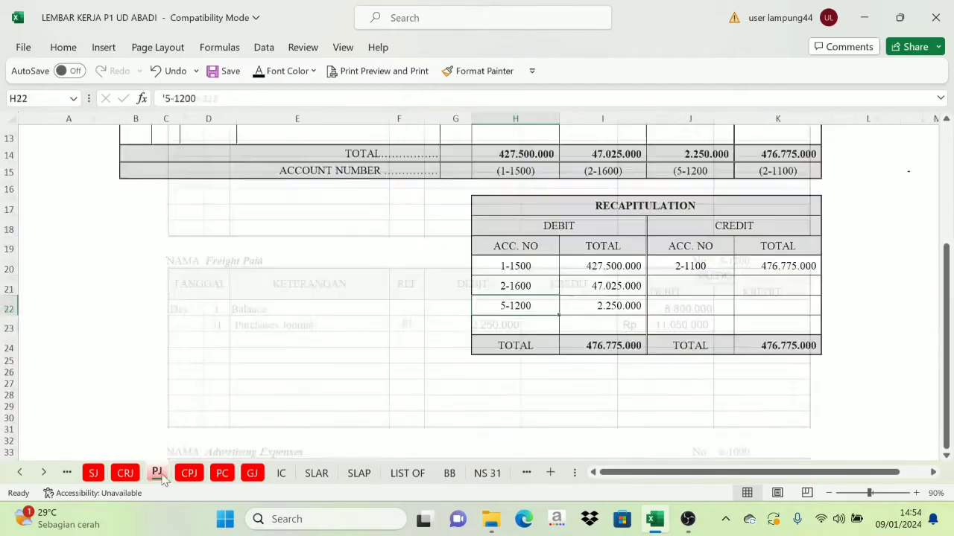
click(564, 223)
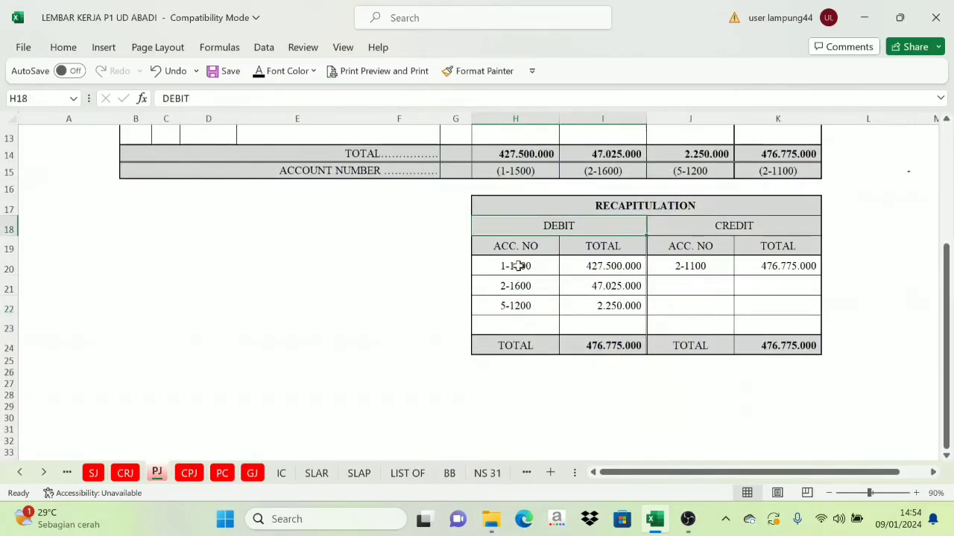
drag(518, 266, 517, 306)
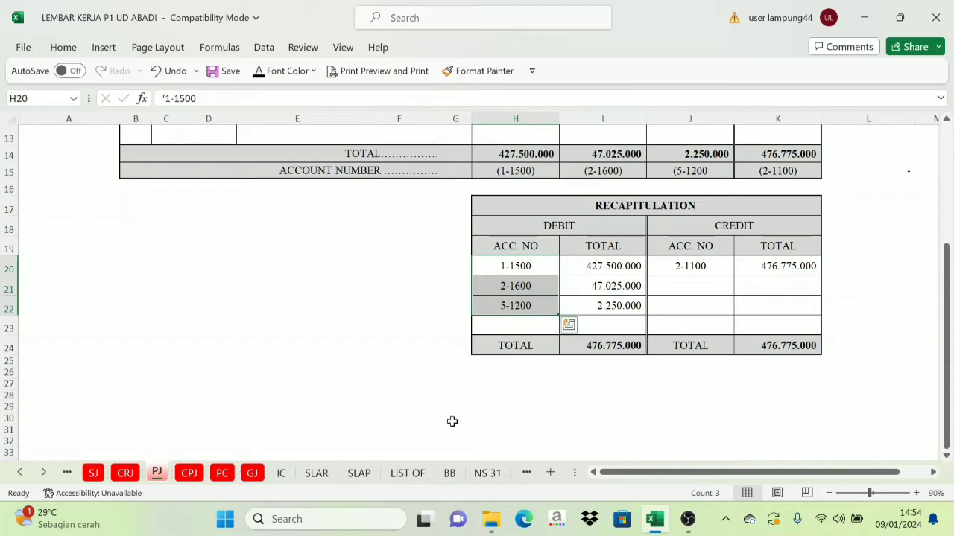
click(723, 224)
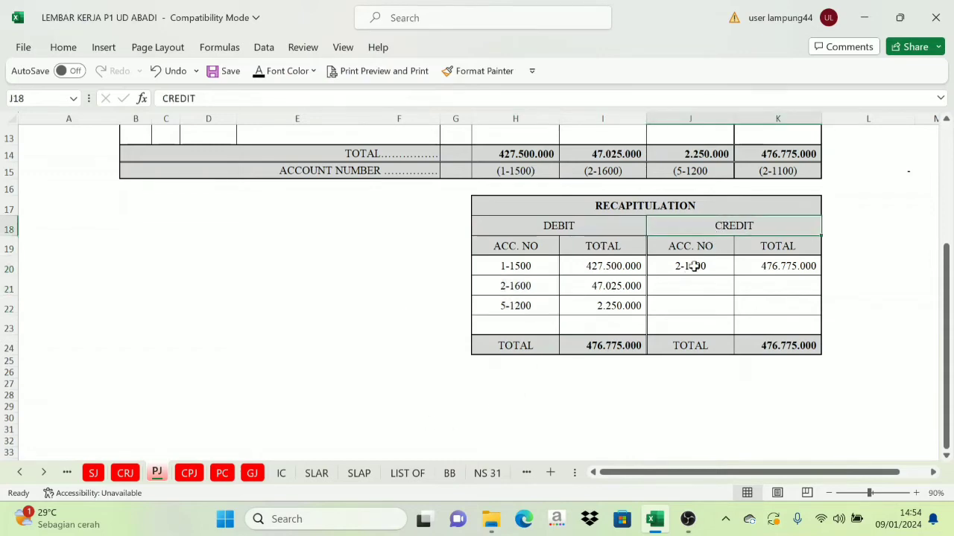
scroll(693, 266, up, 4)
scroll(767, 224, down, 2)
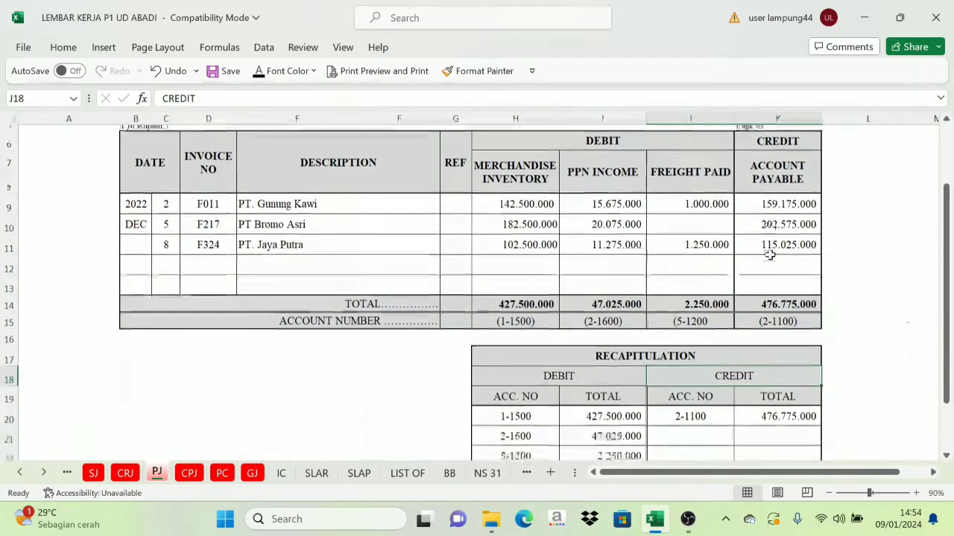
scroll(768, 259, down, 4)
scroll(745, 260, up, 2)
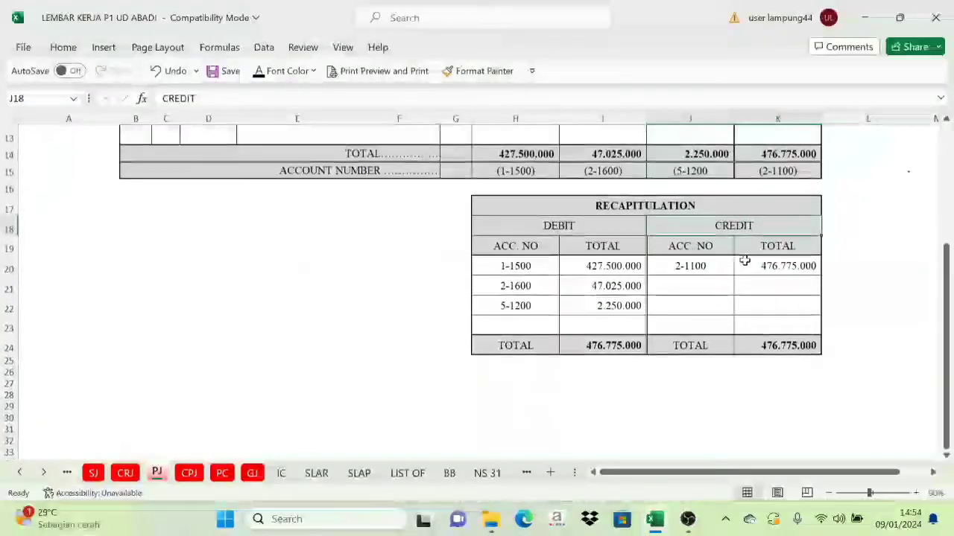
click(703, 265)
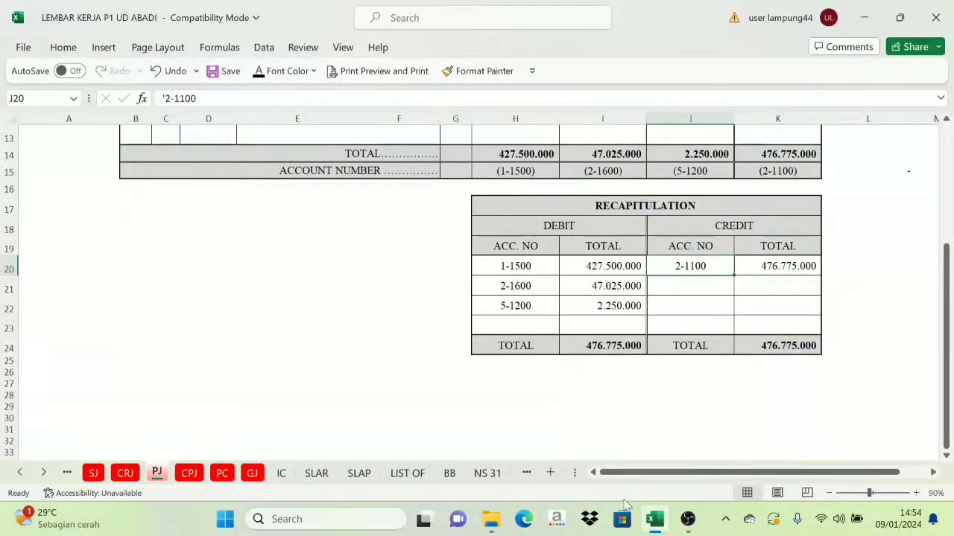
Step: Find account 2-1100 on BB and apply black font to the day 31 Purchases Journal entry (C142:E142) in the Accounts Payable ledger
click(449, 474)
scroll(753, 326, up, 20)
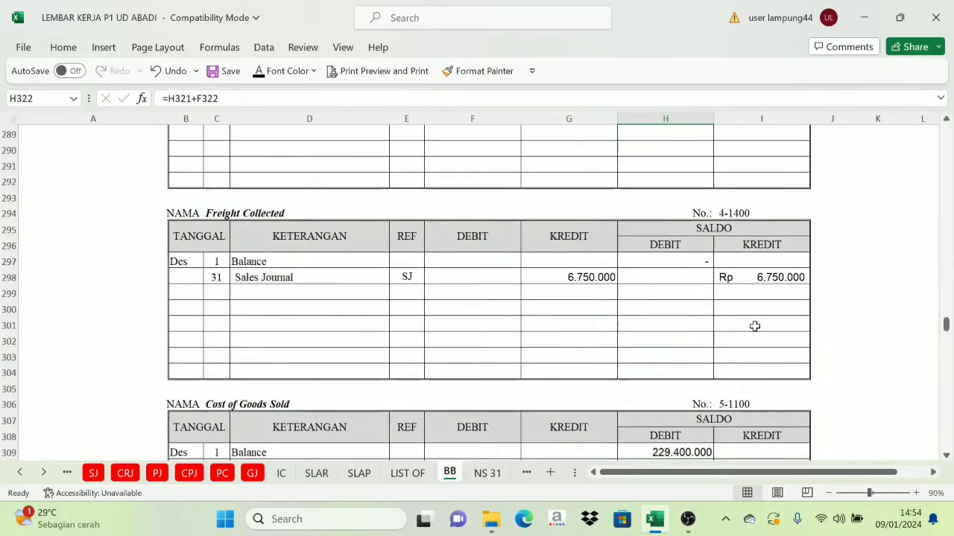
scroll(760, 312, up, 7)
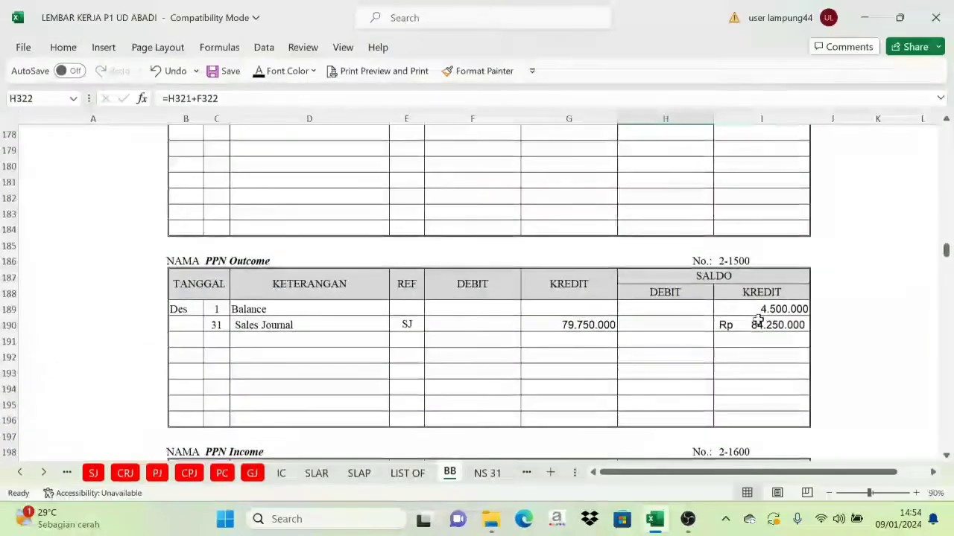
scroll(757, 320, down, 6)
scroll(757, 334, down, 3)
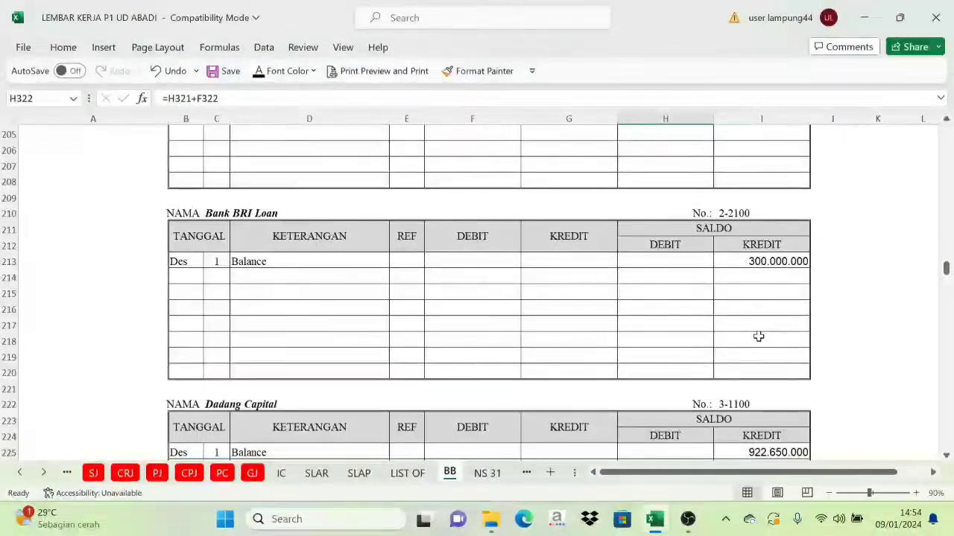
scroll(757, 335, up, 19)
scroll(757, 336, up, 7)
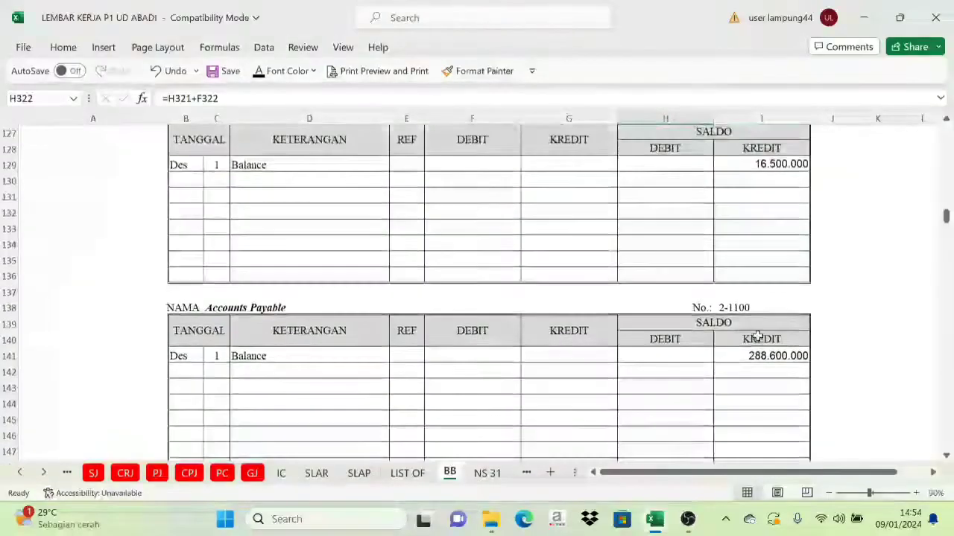
click(751, 308)
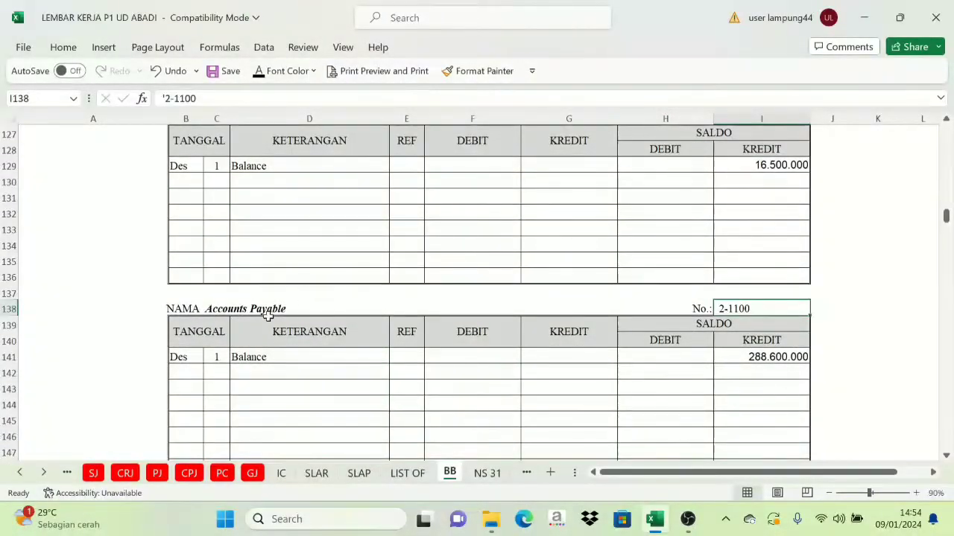
drag(209, 380, 402, 373)
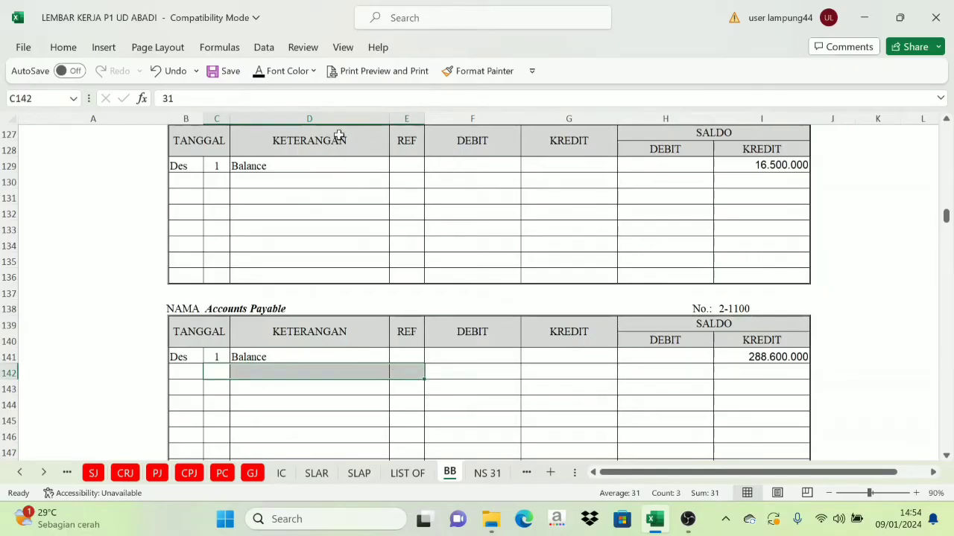
click(261, 70)
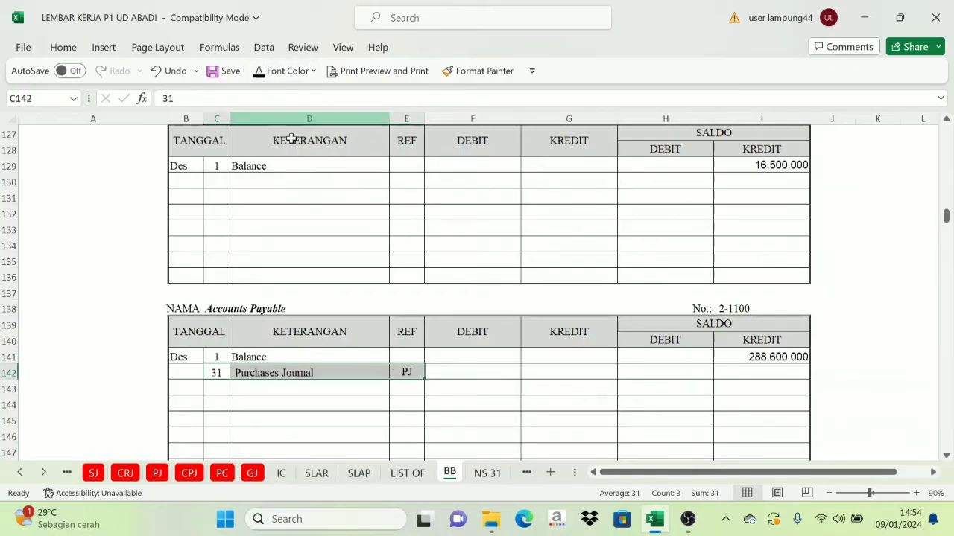
click(311, 373)
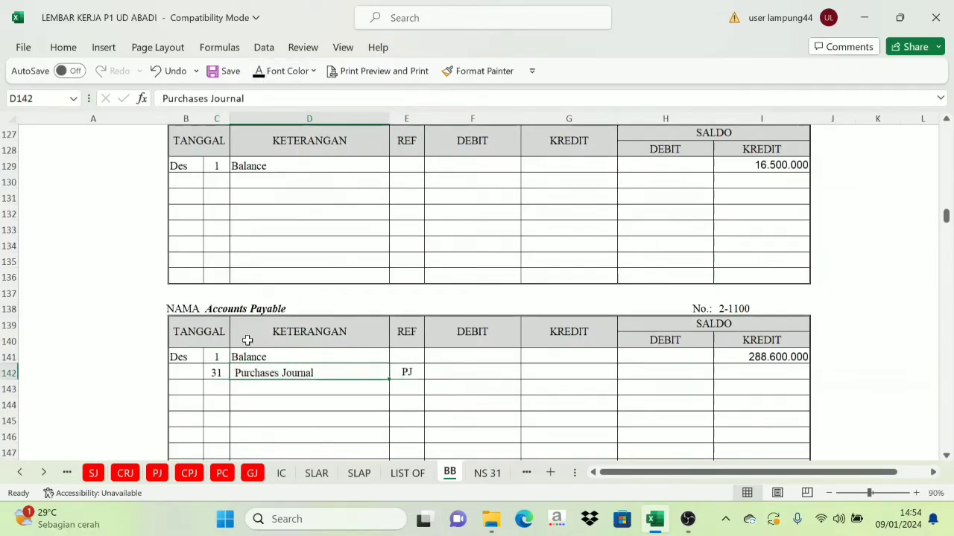
Step: Check the PJ recapitulation's credit total for account 2-1100 and apply black font to the Accounts Payable credit amount in BB cell G142
click(163, 477)
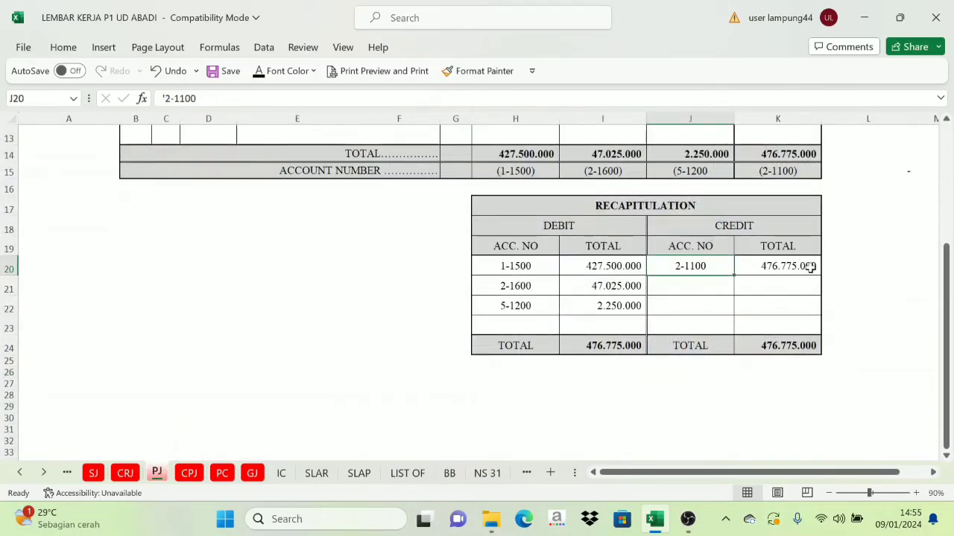
click(451, 477)
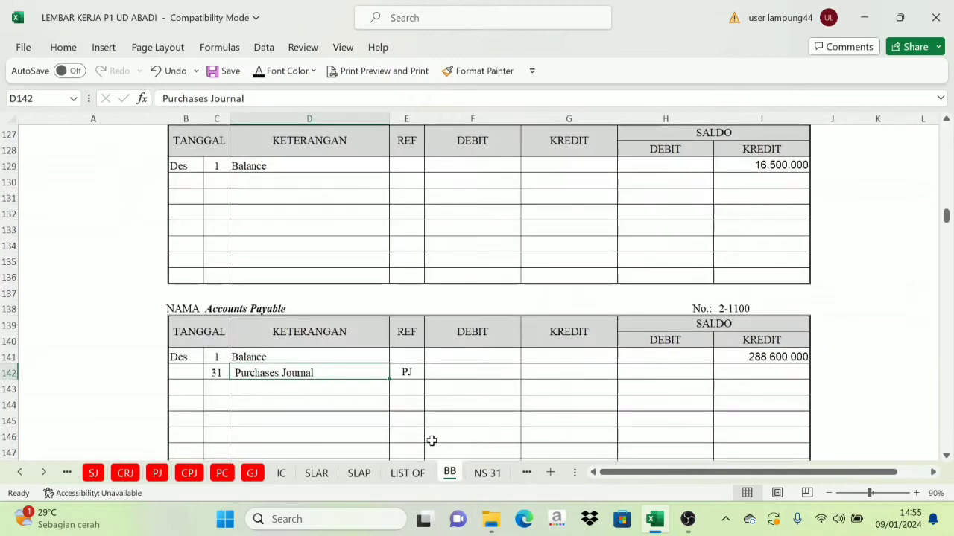
drag(481, 331, 555, 331)
click(545, 371)
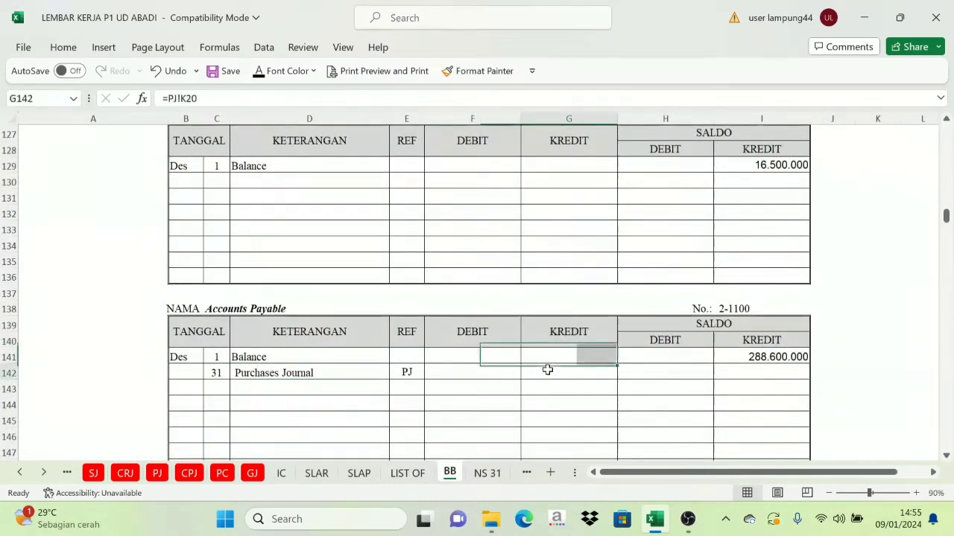
click(256, 78)
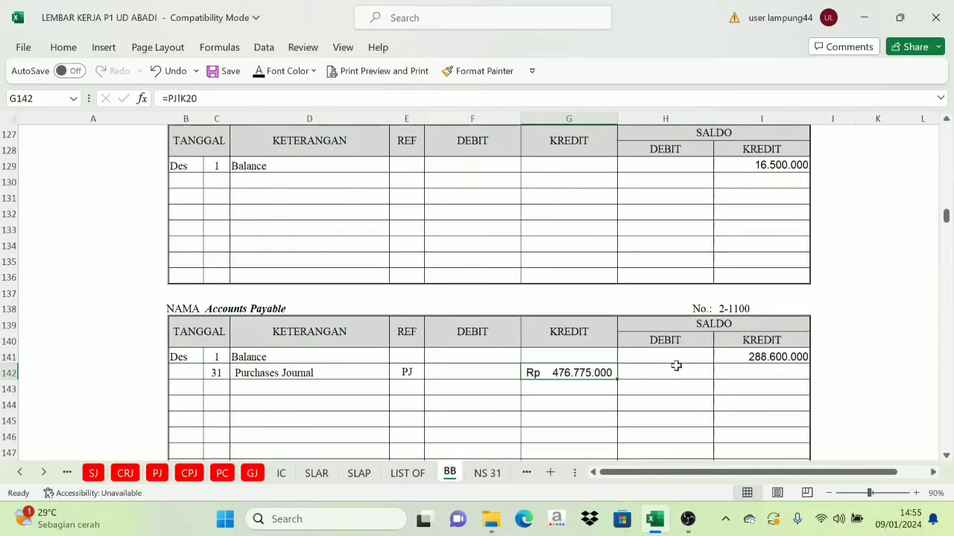
Step: Compare the Accounts Payable credit posting with its balance side and apply black font to the updated credit balance in I142
click(766, 345)
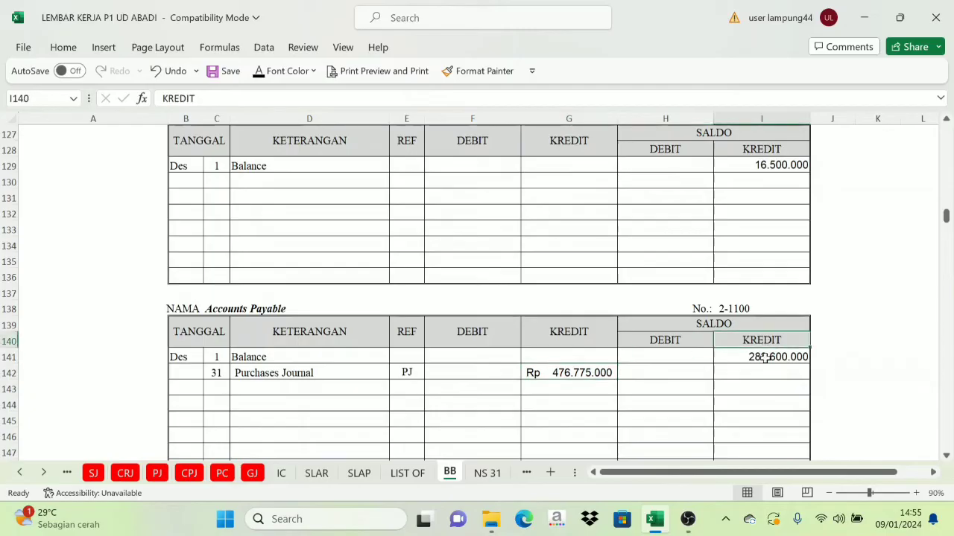
click(769, 358)
click(578, 335)
click(563, 370)
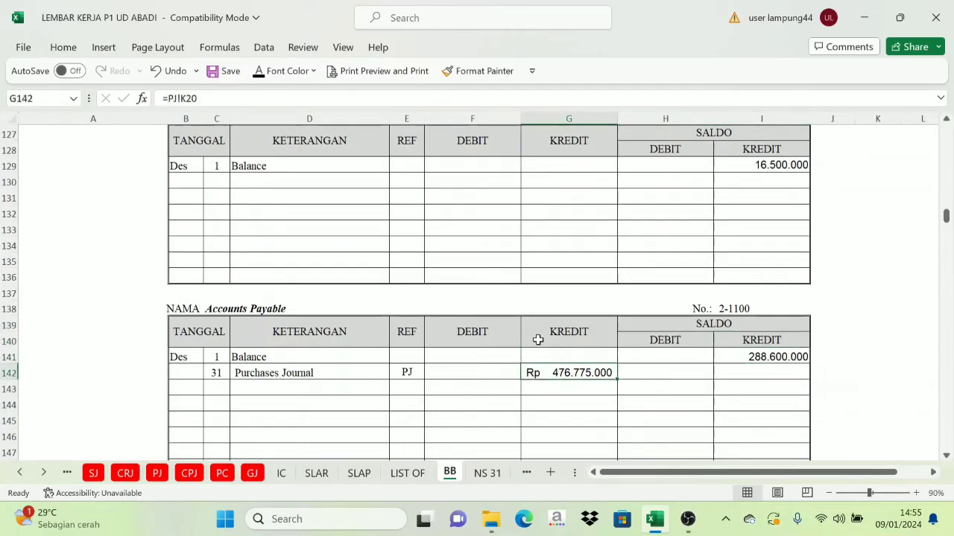
click(757, 341)
click(591, 342)
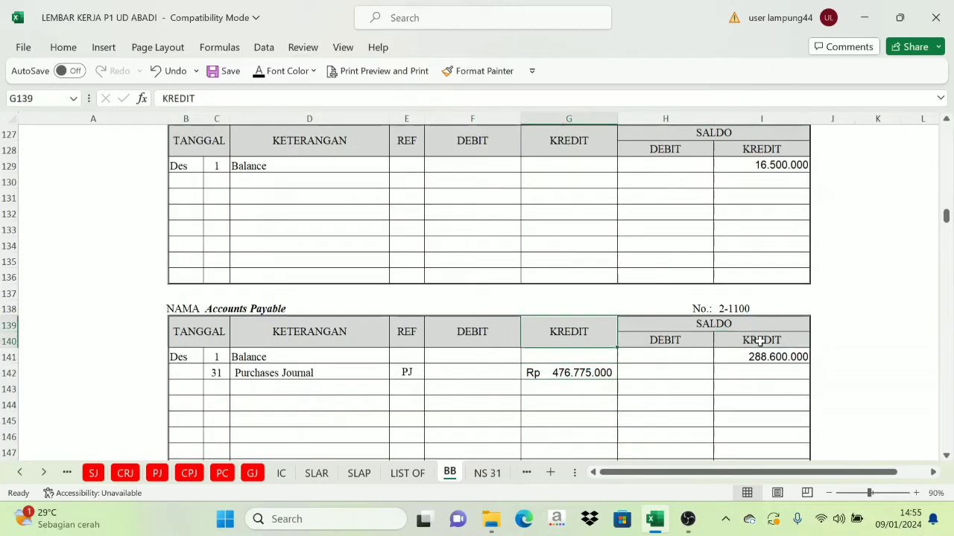
click(760, 341)
click(572, 337)
click(565, 371)
click(761, 370)
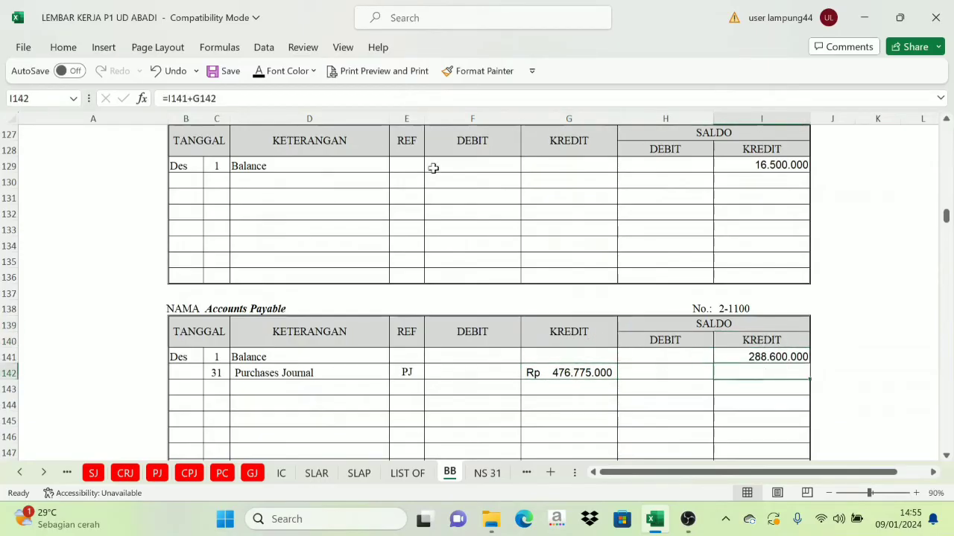
click(257, 71)
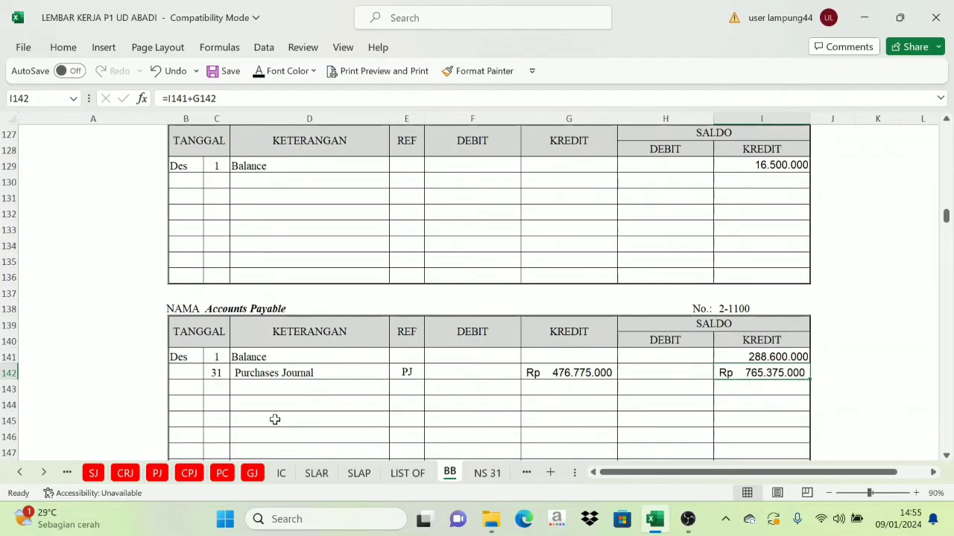
Step: Look through the special journals from SJ to PC, including the CPJ and PC recapitulations, and examine the first General Journal entries
click(93, 473)
click(124, 472)
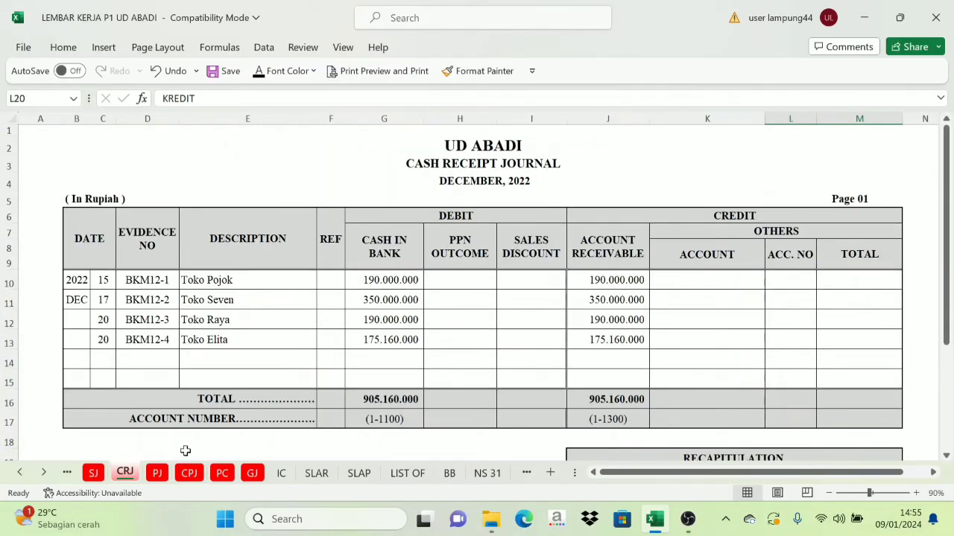
click(160, 474)
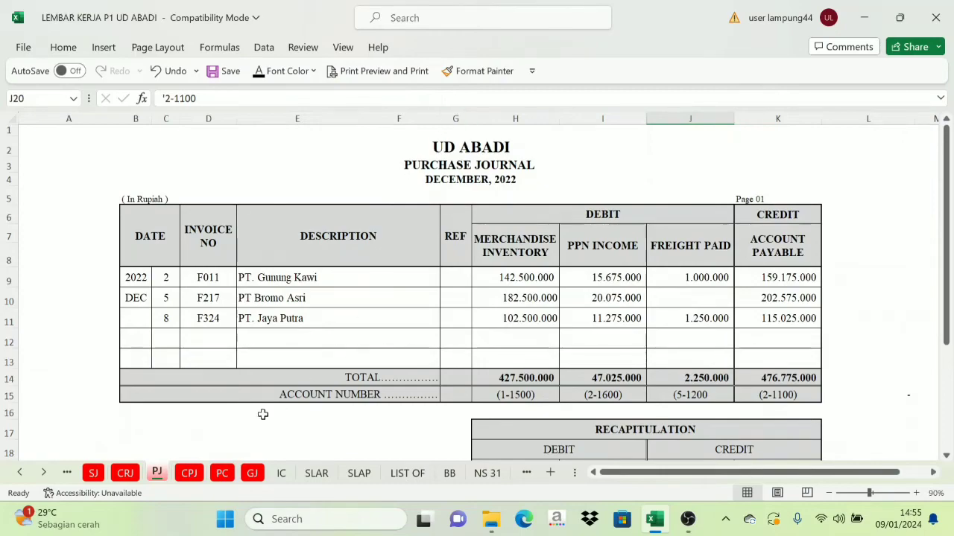
click(188, 472)
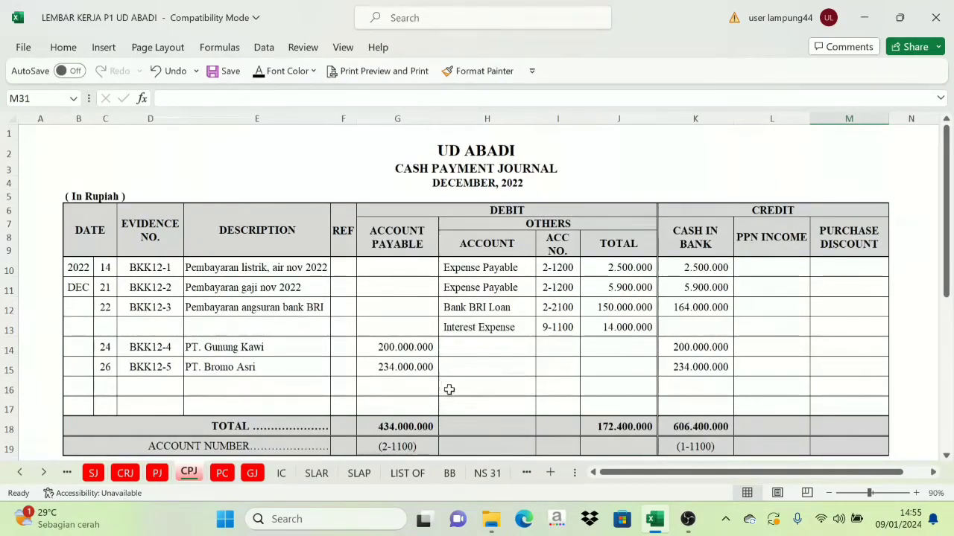
scroll(482, 385, down, 3)
scroll(483, 384, down, 2)
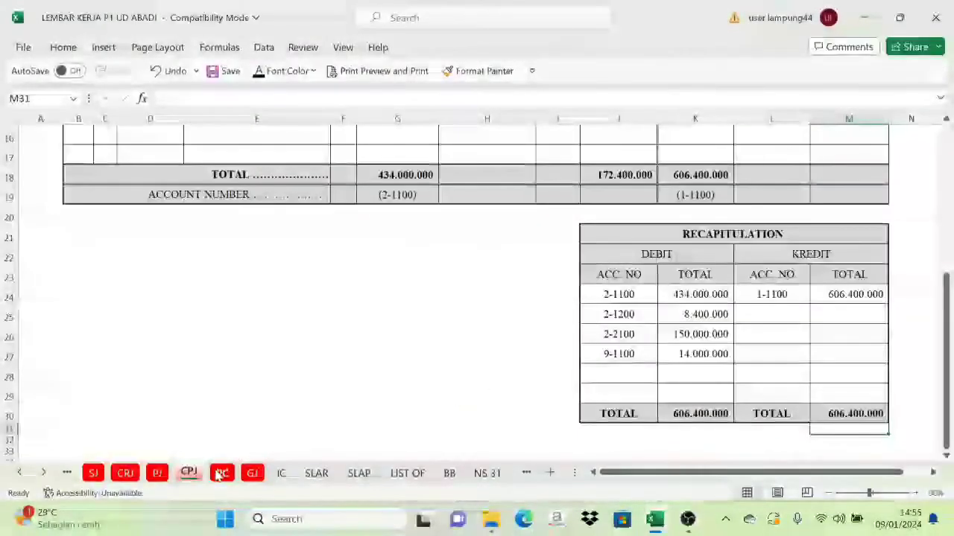
click(222, 473)
scroll(415, 319, down, 3)
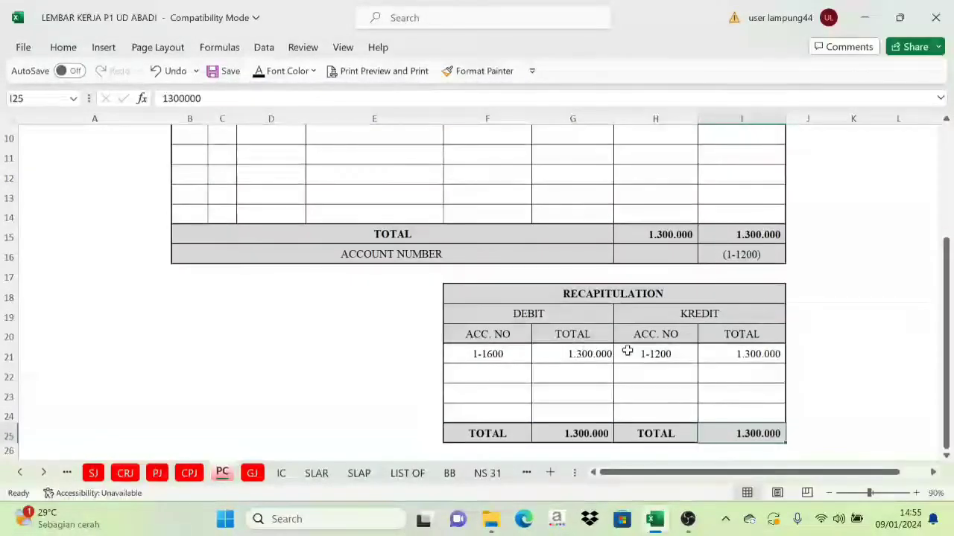
click(252, 474)
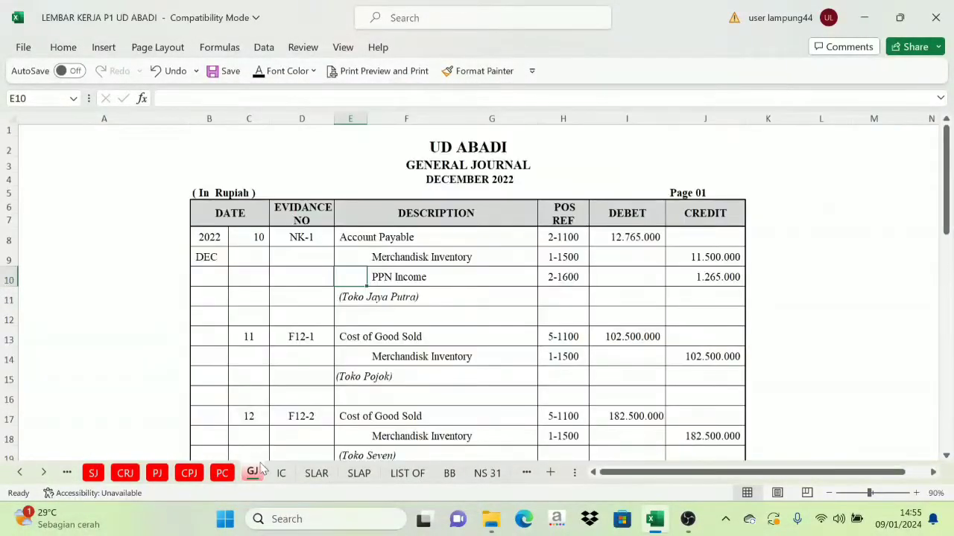
scroll(309, 368, down, 3)
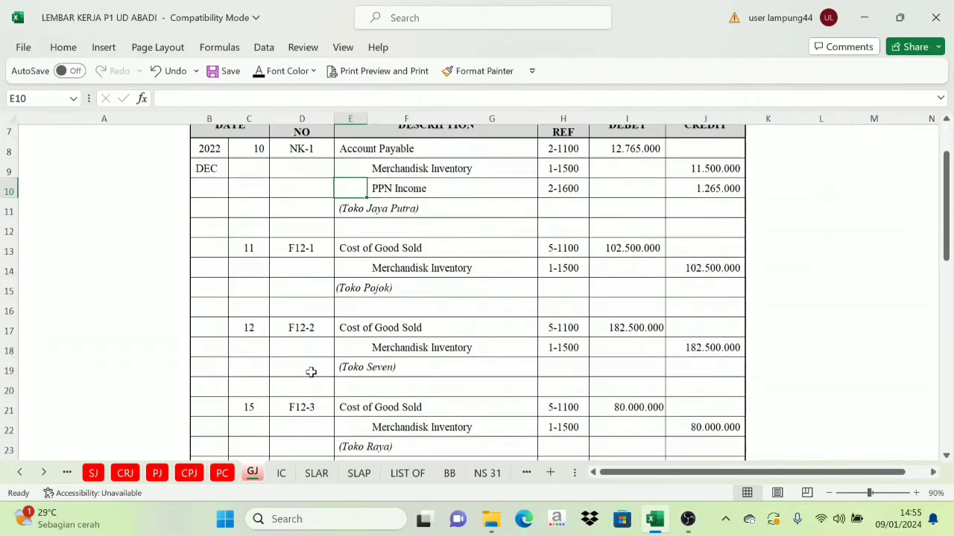
scroll(291, 381, up, 3)
scroll(300, 371, down, 1)
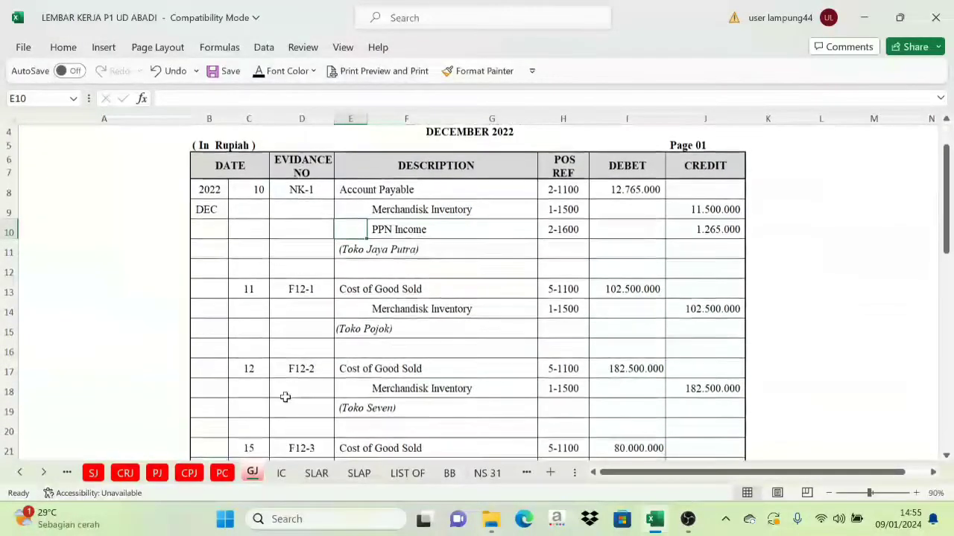
scroll(403, 310, up, 1)
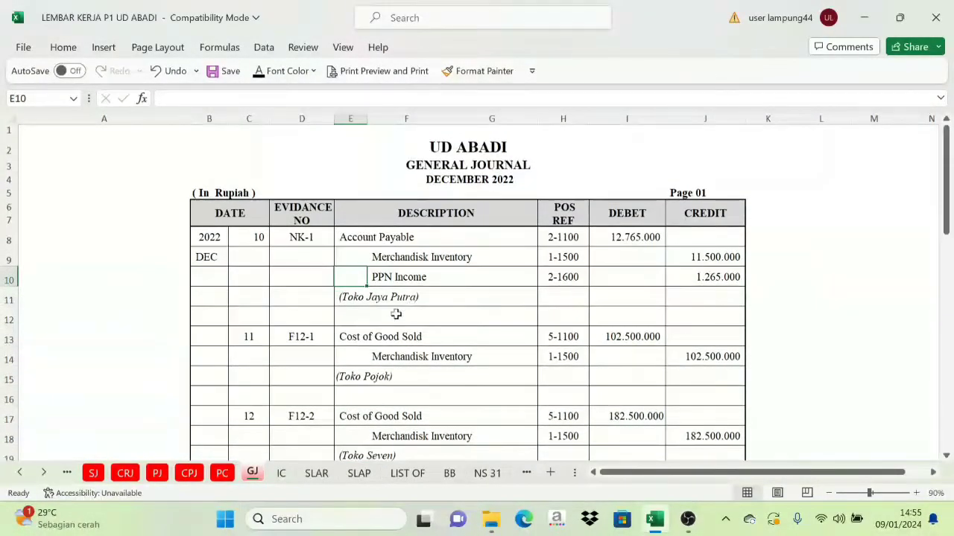
Step: Go through all six journals again from SJ to GJ and examine the General Journal's recapitulation
click(94, 474)
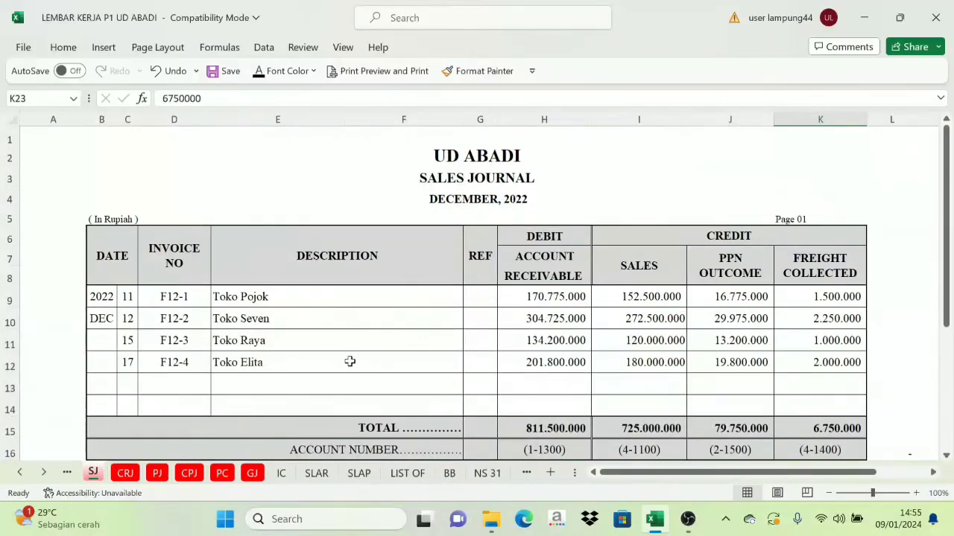
click(125, 474)
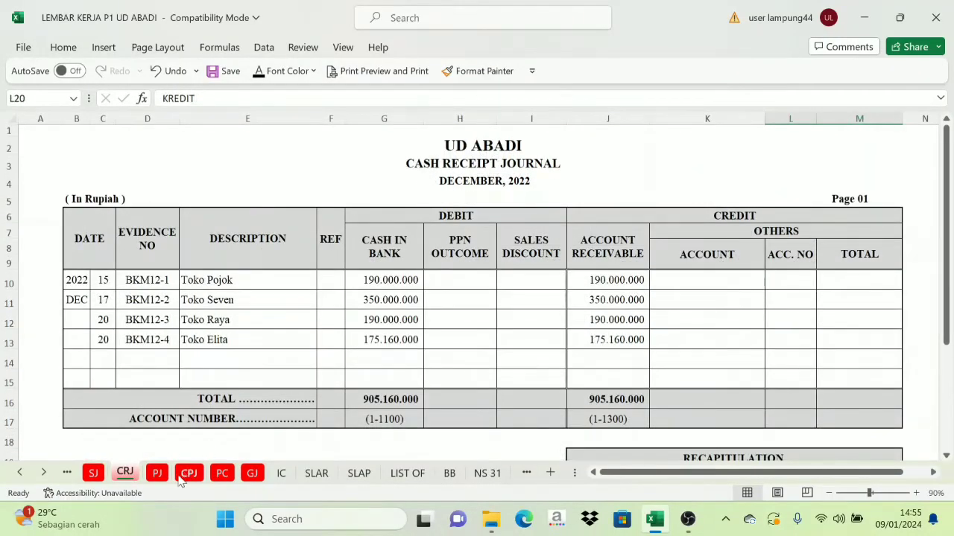
click(156, 473)
click(189, 473)
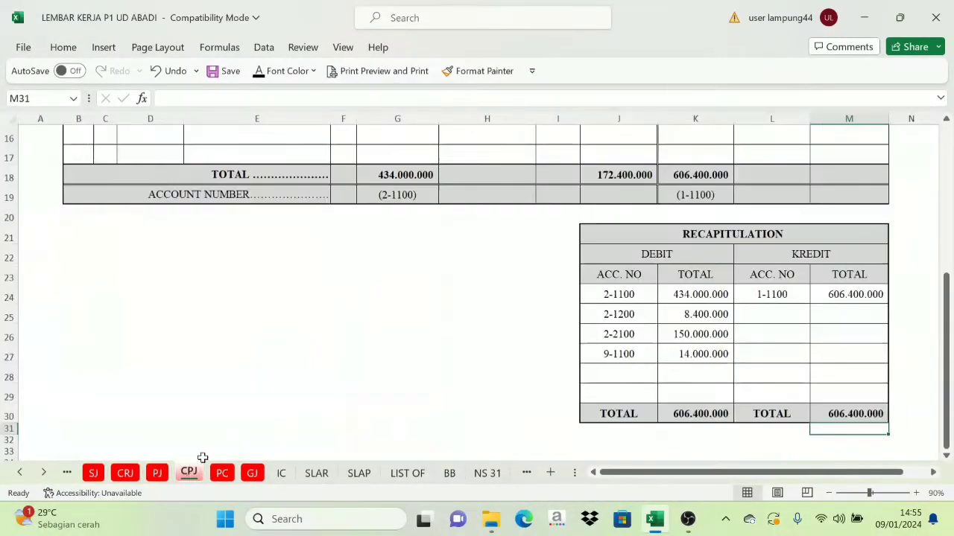
scroll(402, 202, up, 5)
click(222, 474)
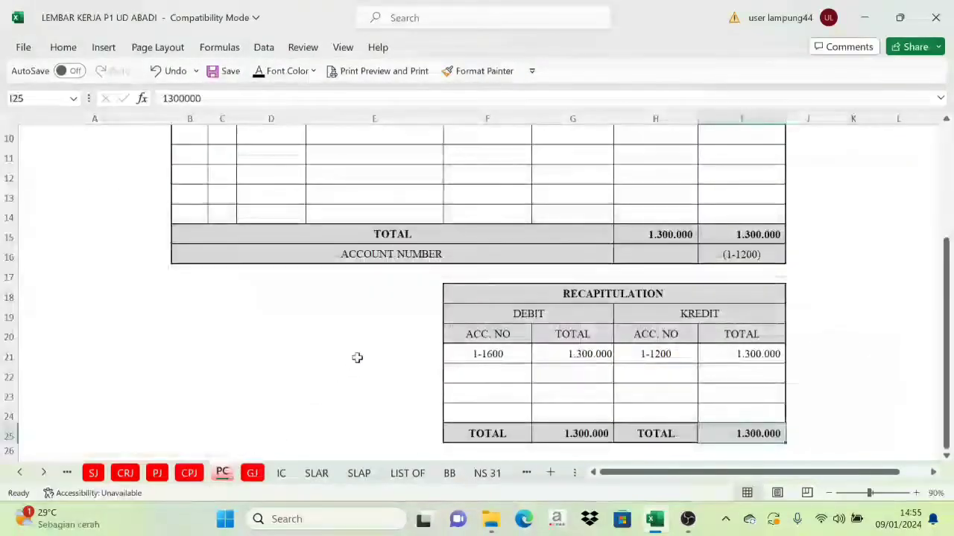
scroll(354, 365, up, 5)
click(252, 473)
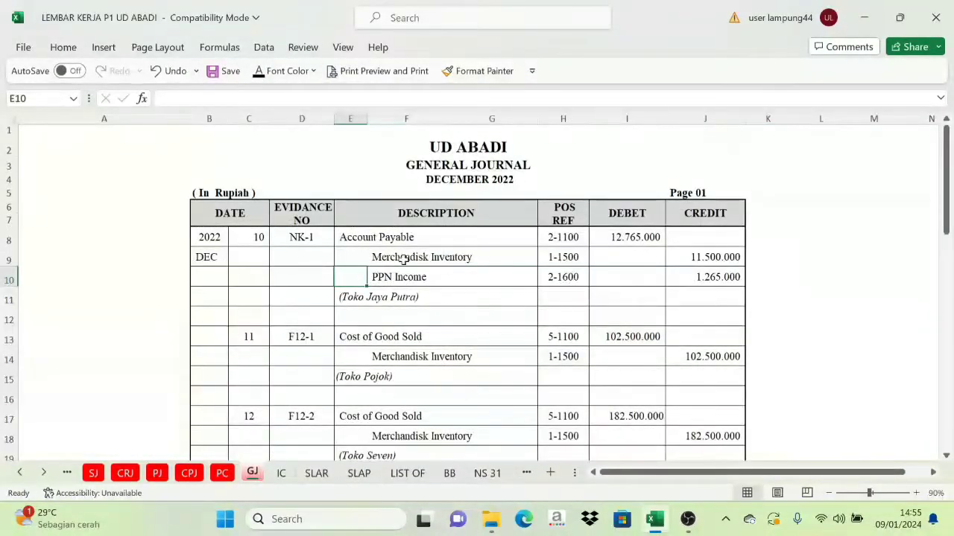
scroll(498, 294, down, 9)
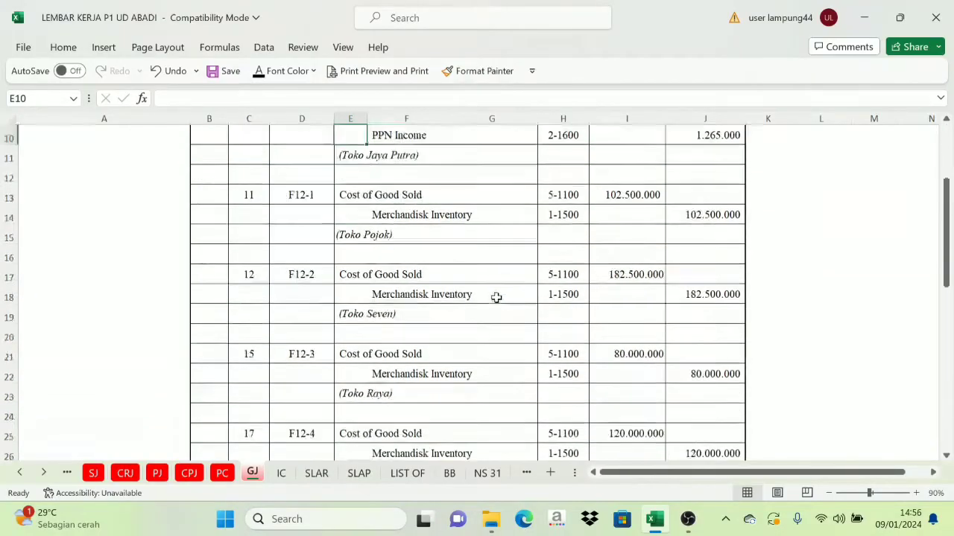
scroll(538, 333, down, 1)
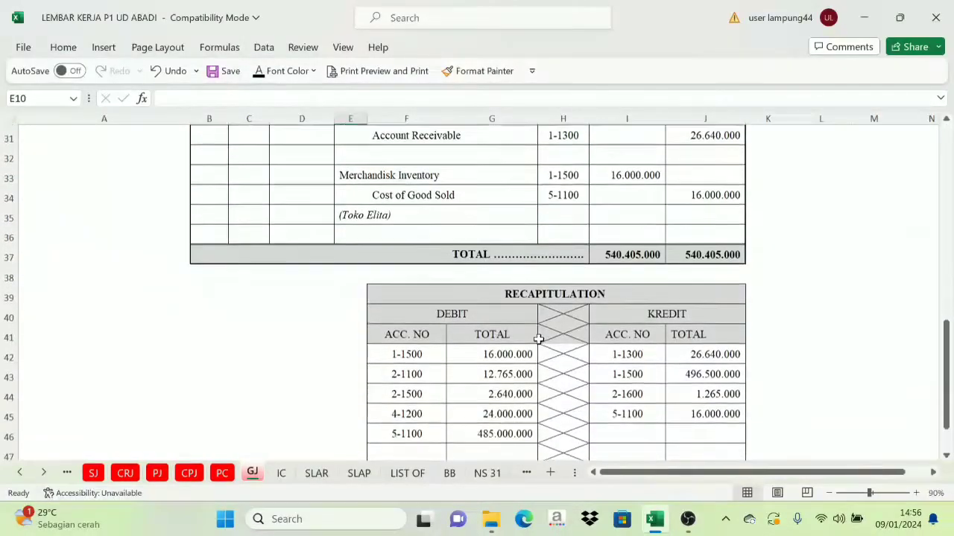
click(538, 297)
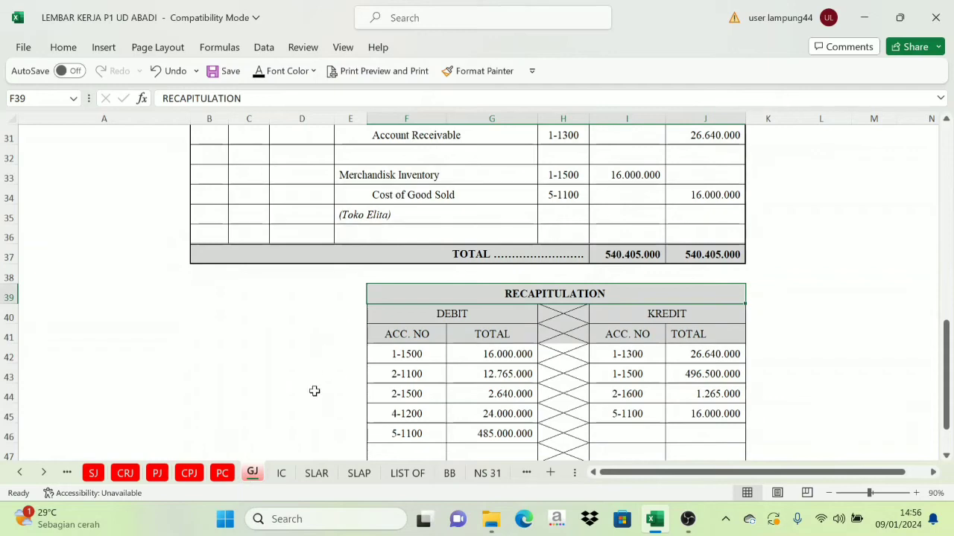
Step: Examine the Petty Cash journal's entries and its recapitulation of debit and credit accounts
scroll(451, 321, up, 10)
click(221, 474)
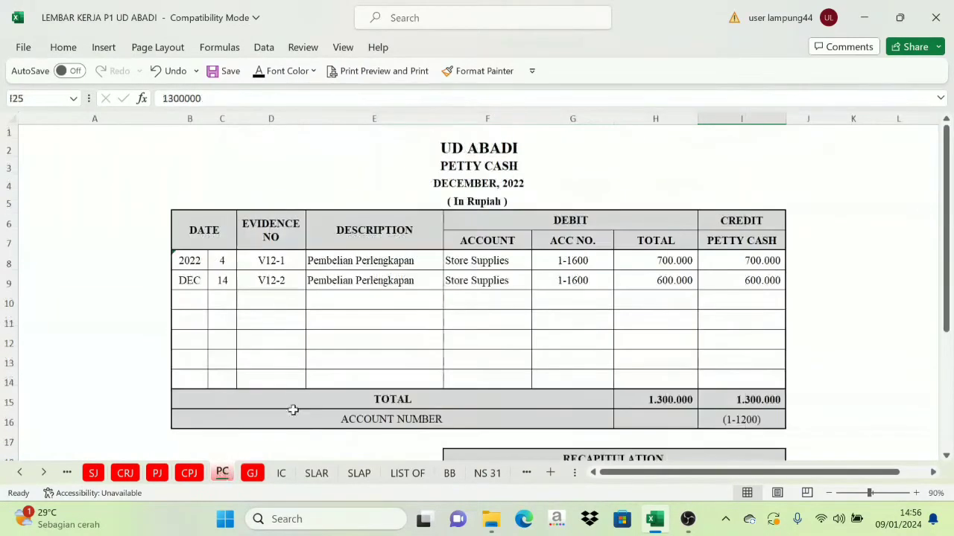
scroll(394, 331, down, 5)
scroll(547, 335, up, 1)
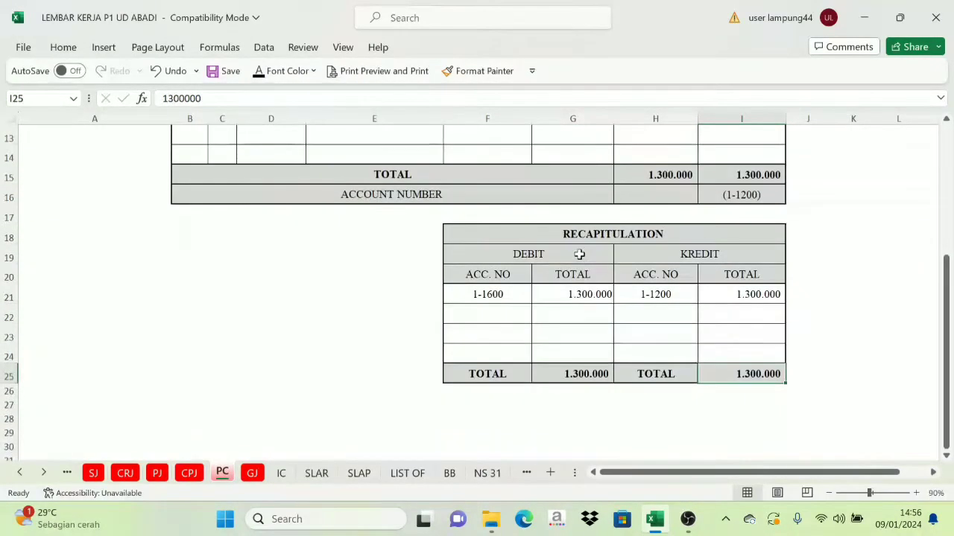
scroll(529, 196, up, 4)
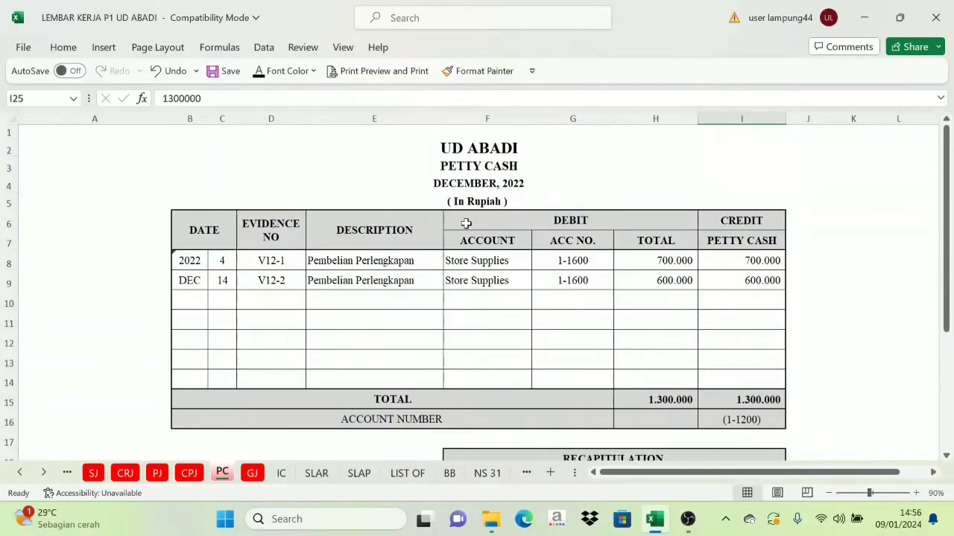
Step: Apply black font to the entire BB sheet to show all remaining ledger postings
click(450, 474)
scroll(390, 405, up, 18)
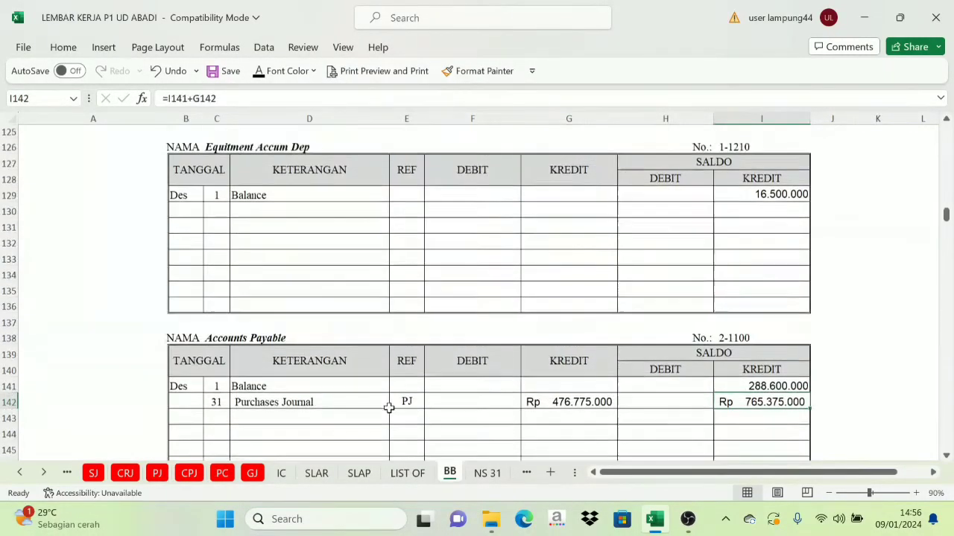
click(12, 119)
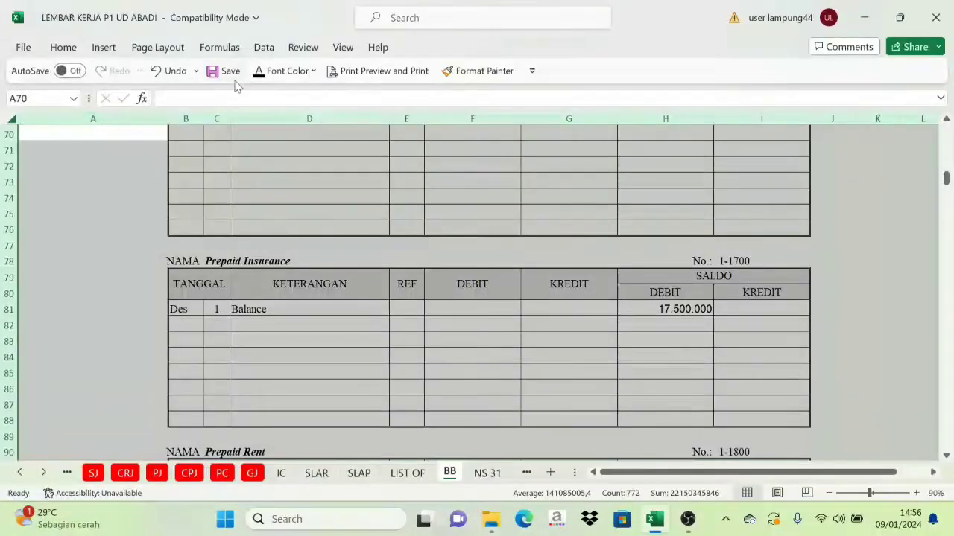
click(258, 75)
click(419, 295)
Step: Look through the general ledger accounts from Cash In Bank to Interest Expense and examine their posted December balances
scroll(406, 296, up, 20)
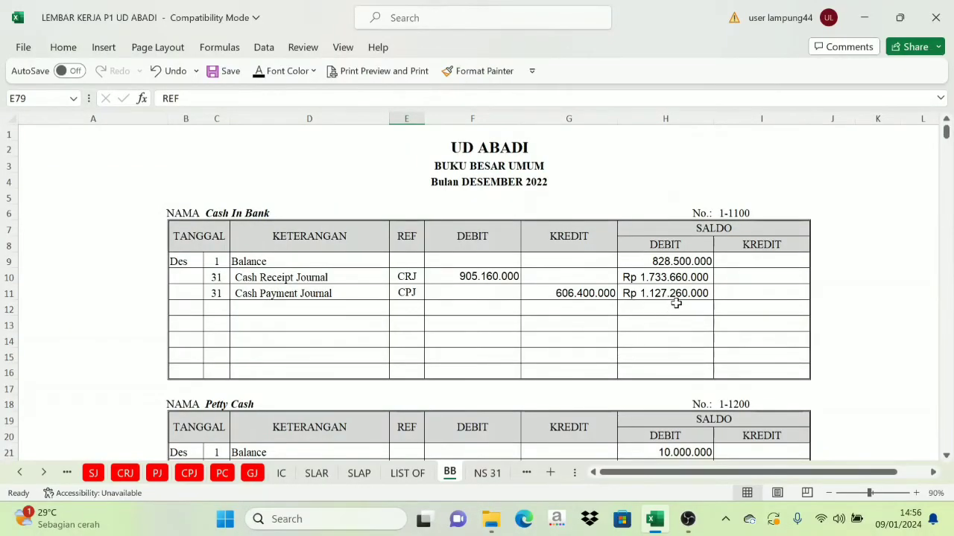
scroll(678, 303, down, 6)
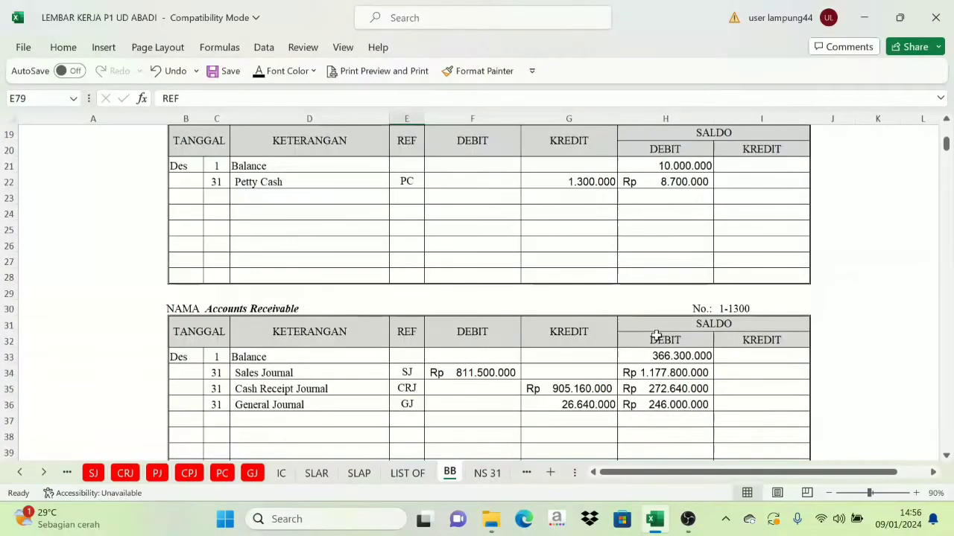
scroll(470, 293, up, 2)
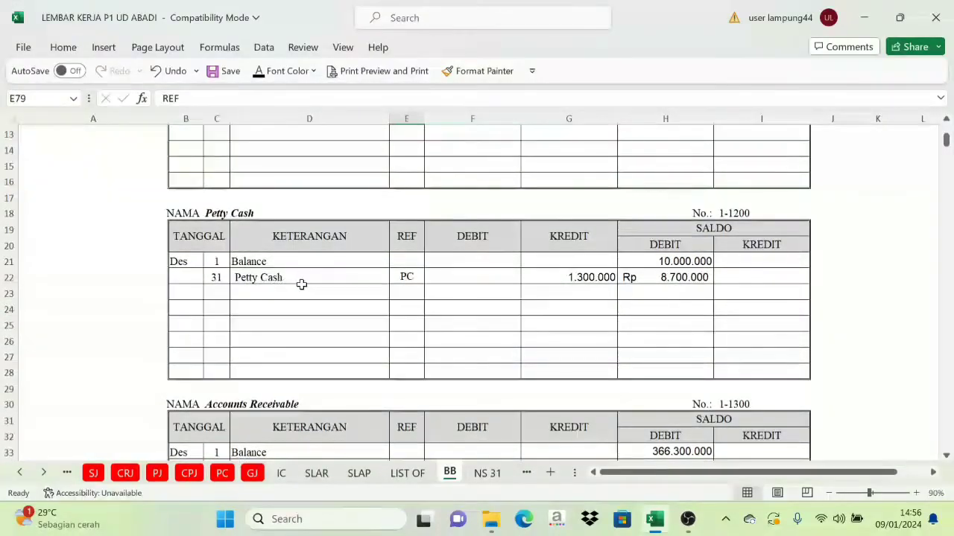
scroll(673, 312, down, 20)
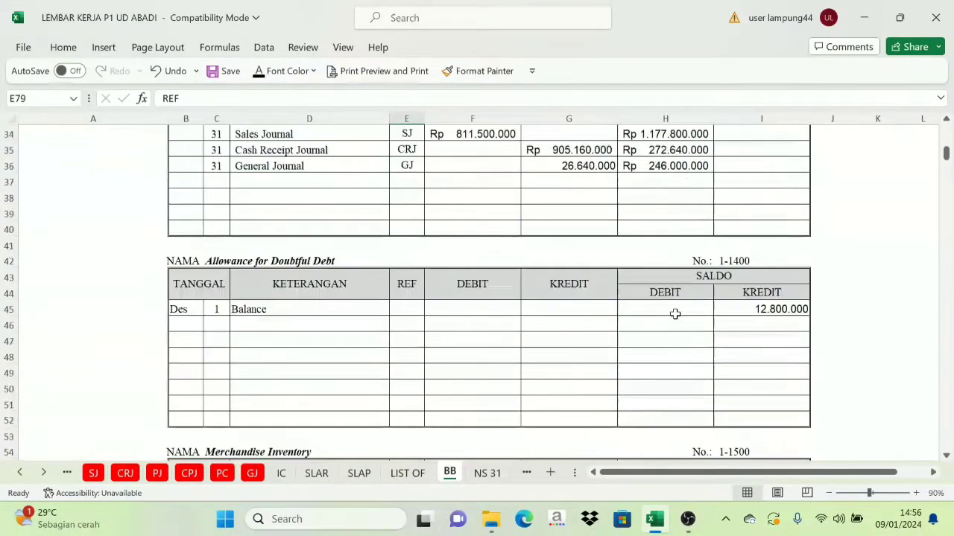
drag(946, 195, 946, 447)
scroll(451, 345, up, 9)
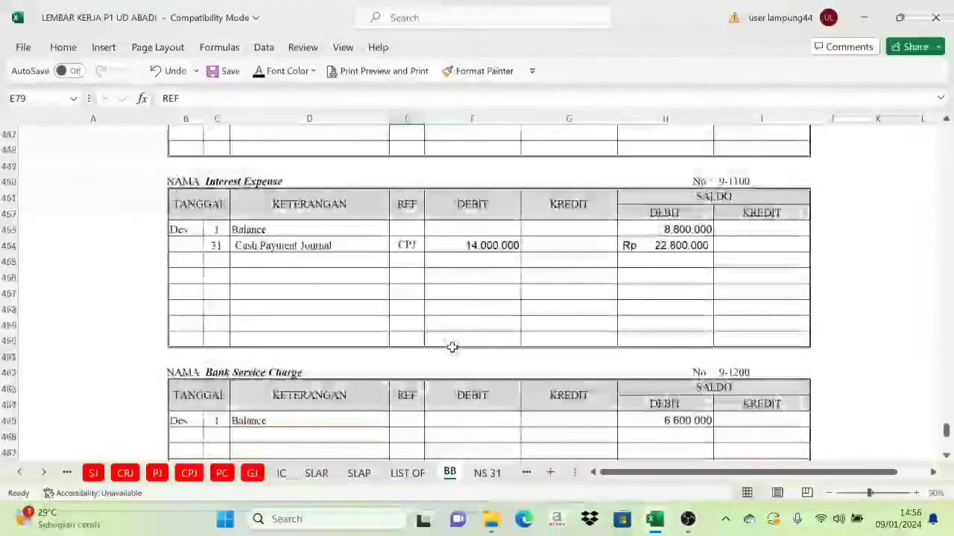
scroll(461, 313, down, 2)
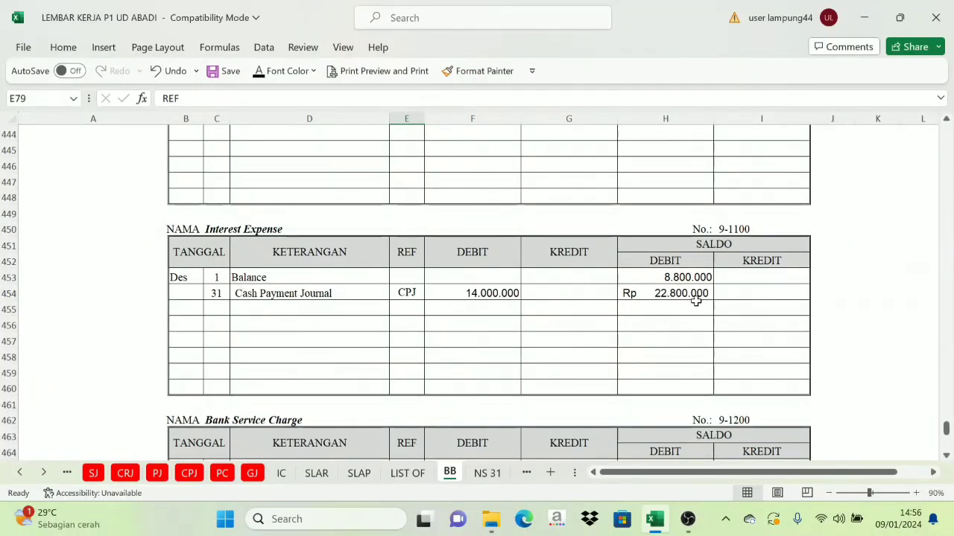
scroll(749, 323, up, 14)
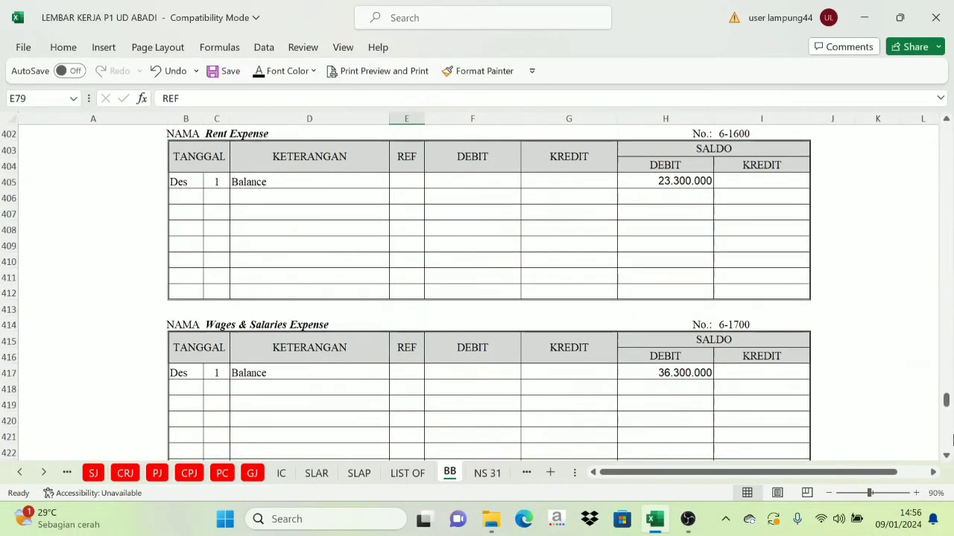
drag(950, 412, 947, 401)
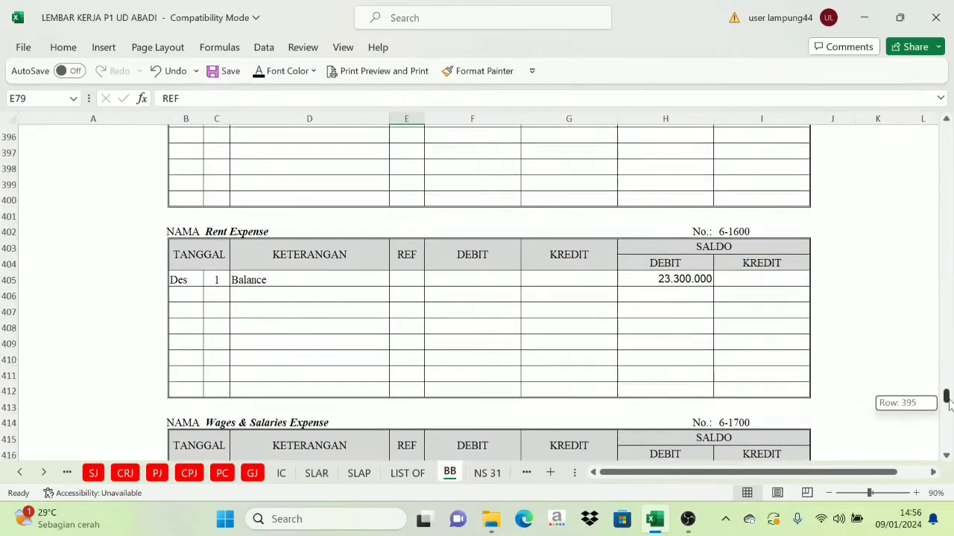
Step: Look at the 30 November trial balance and the SJ, CRJ and PJ journals
click(71, 473)
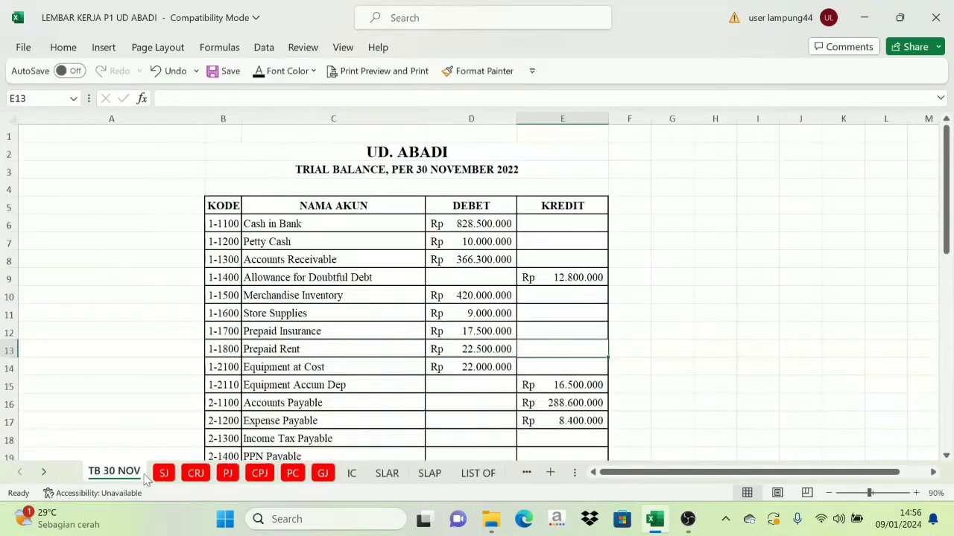
click(160, 474)
click(194, 475)
click(228, 474)
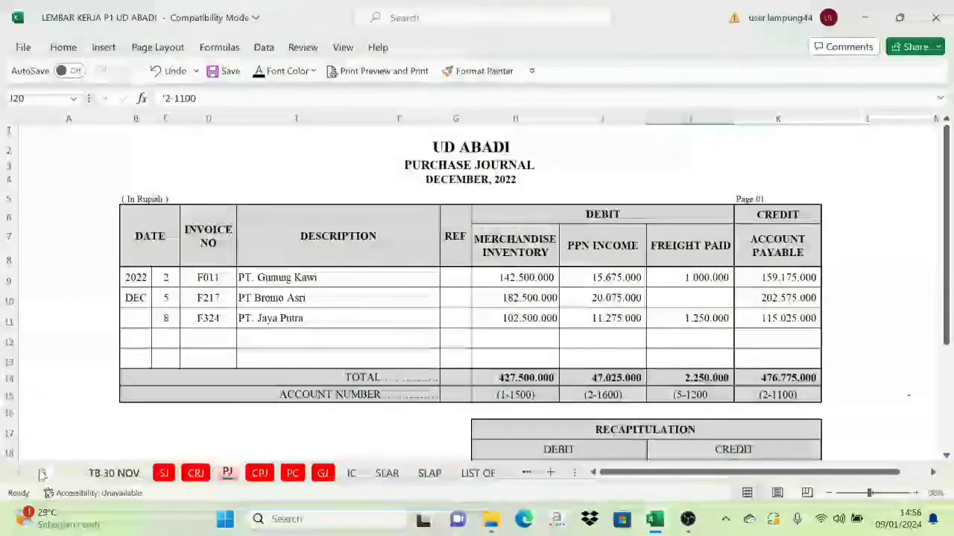
Step: Return to the BB ledger and review the accounts from Rent Expense back through Cost of Goods Sold to Cash In Bank
click(449, 473)
scroll(447, 335, up, 13)
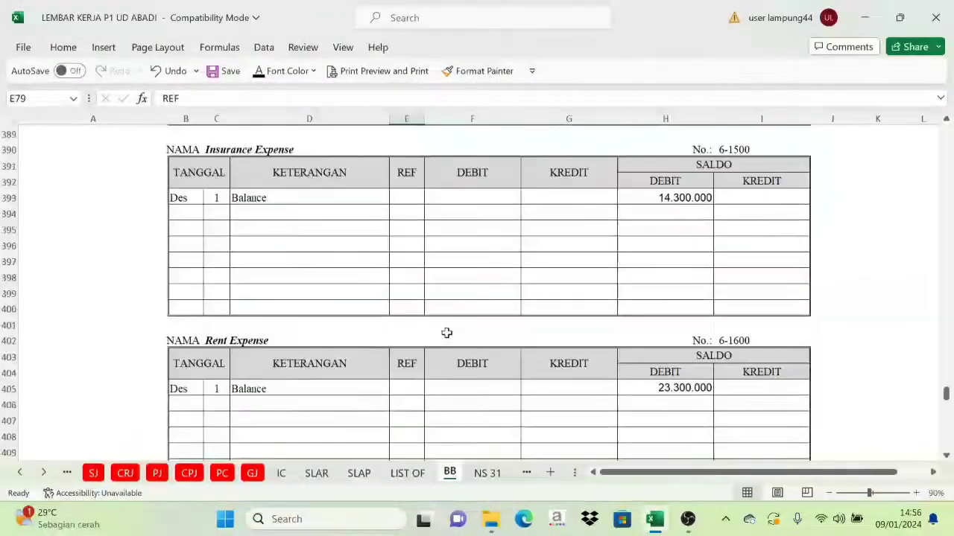
scroll(447, 338, up, 10)
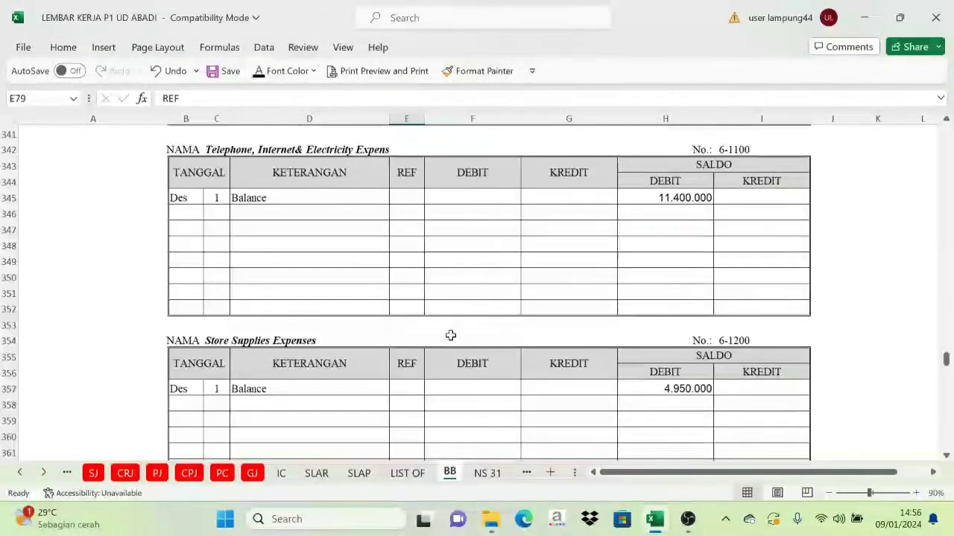
scroll(457, 325, up, 8)
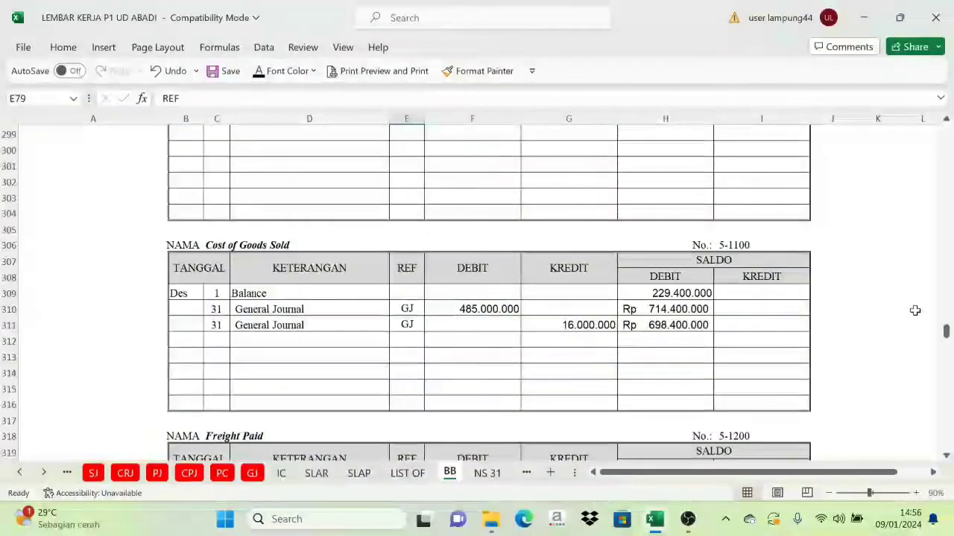
drag(946, 332, 946, 133)
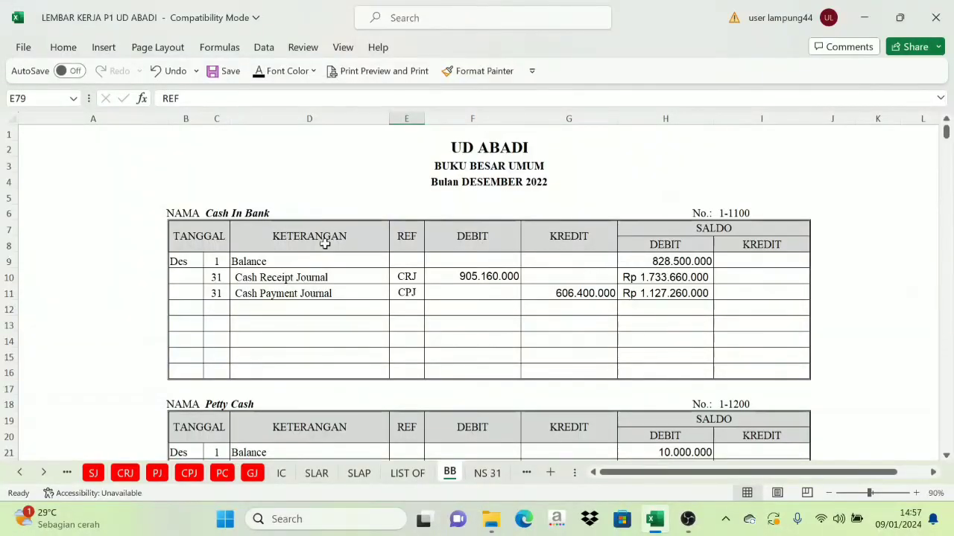
Step: Examine the closing debit balances of Cash In Bank, Petty Cash and Accounts Receivable, and the Merchandise Inventory postings
click(672, 296)
scroll(349, 351, down, 3)
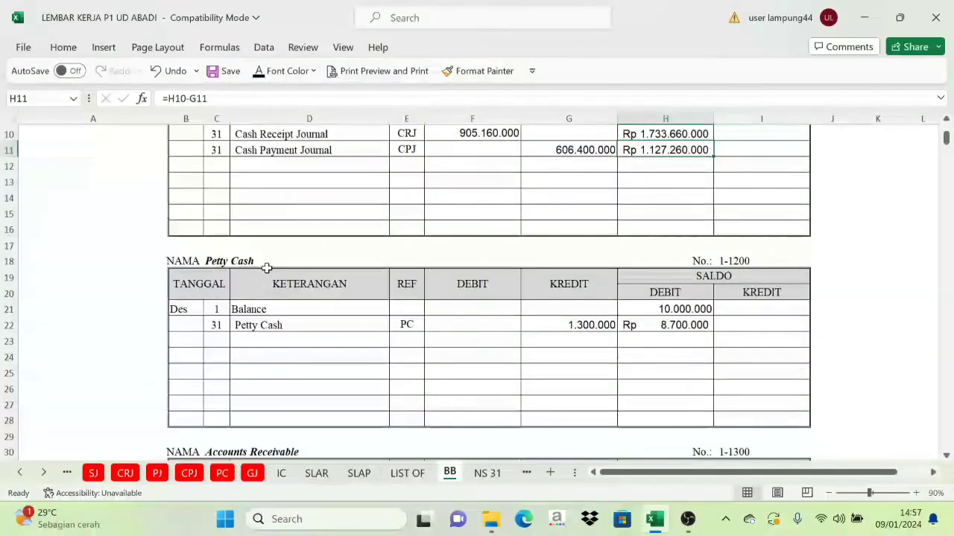
click(681, 324)
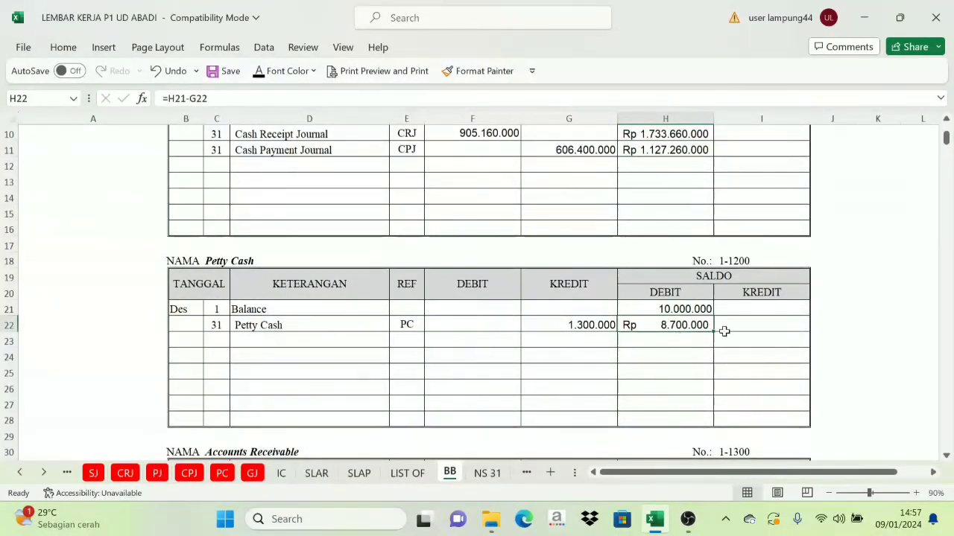
scroll(711, 328, down, 4)
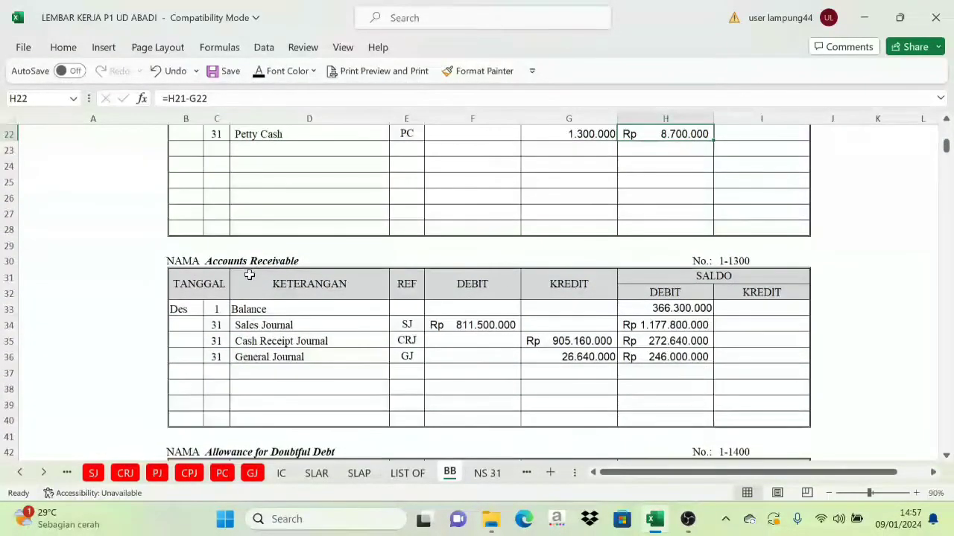
click(220, 358)
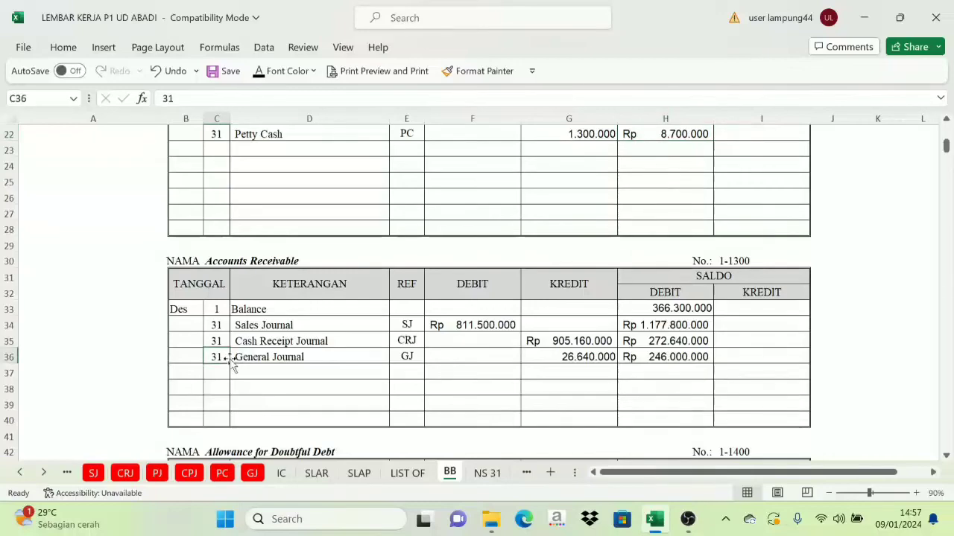
click(670, 295)
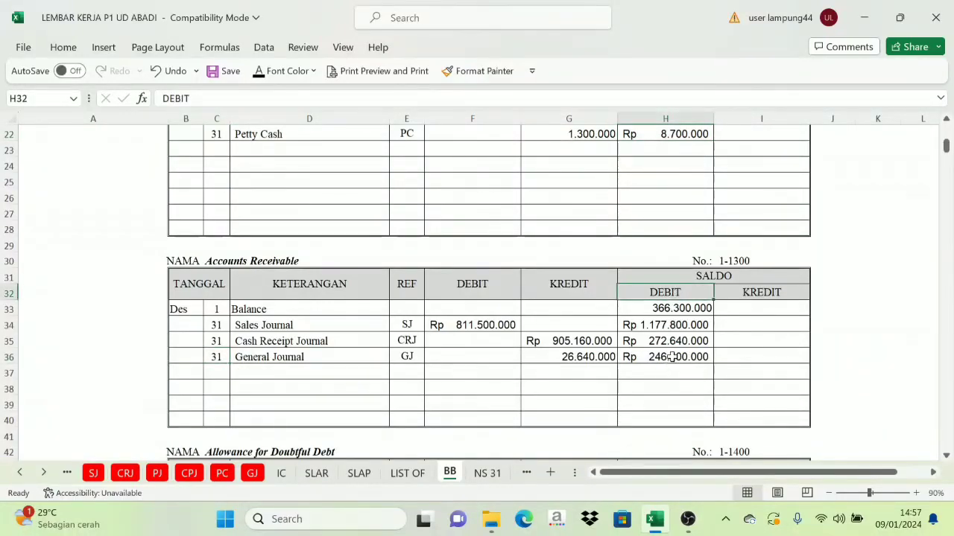
click(672, 358)
scroll(694, 378, down, 8)
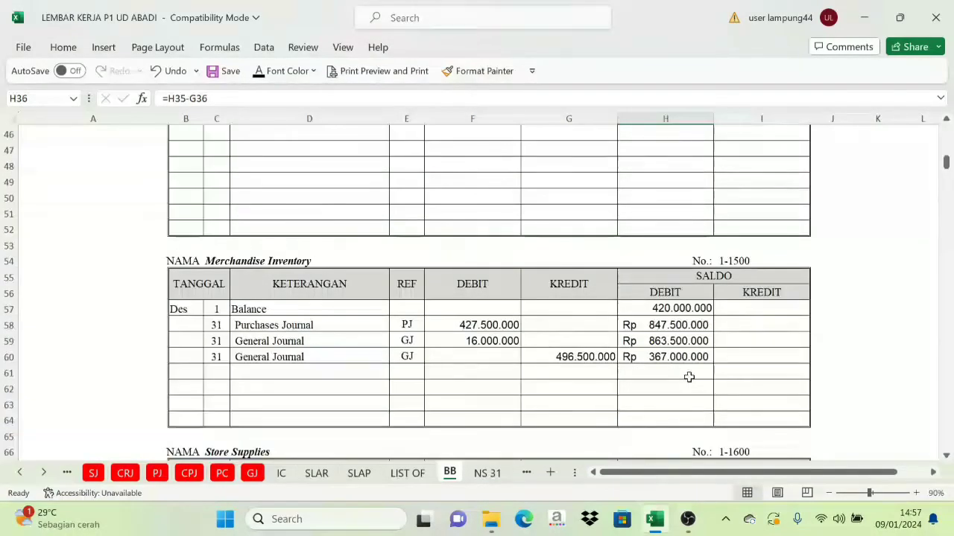
Step: Review the ledger accounts from Cash In Bank to Store Supplies again and look at the NS 31 trial balance sheet
scroll(688, 377, up, 5)
scroll(686, 375, up, 10)
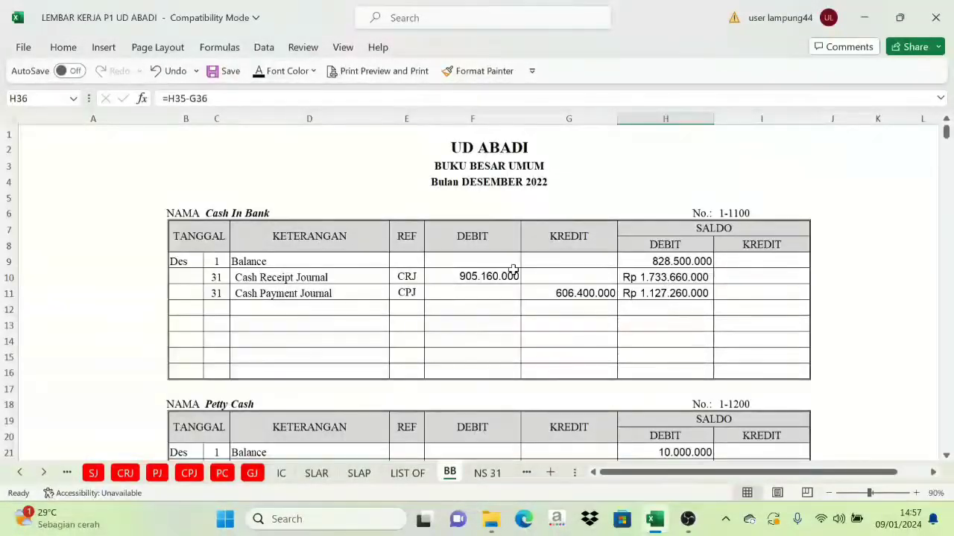
scroll(610, 338, down, 14)
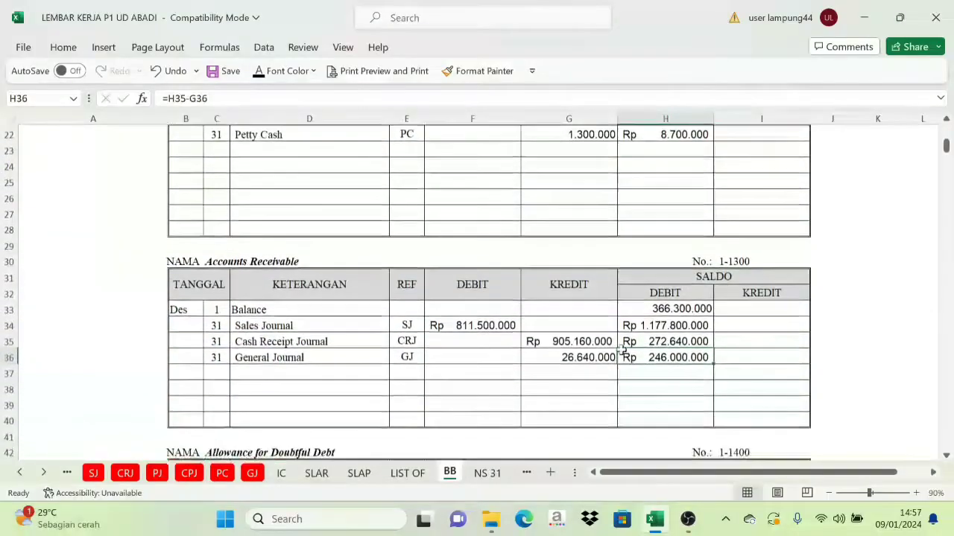
scroll(617, 383, down, 6)
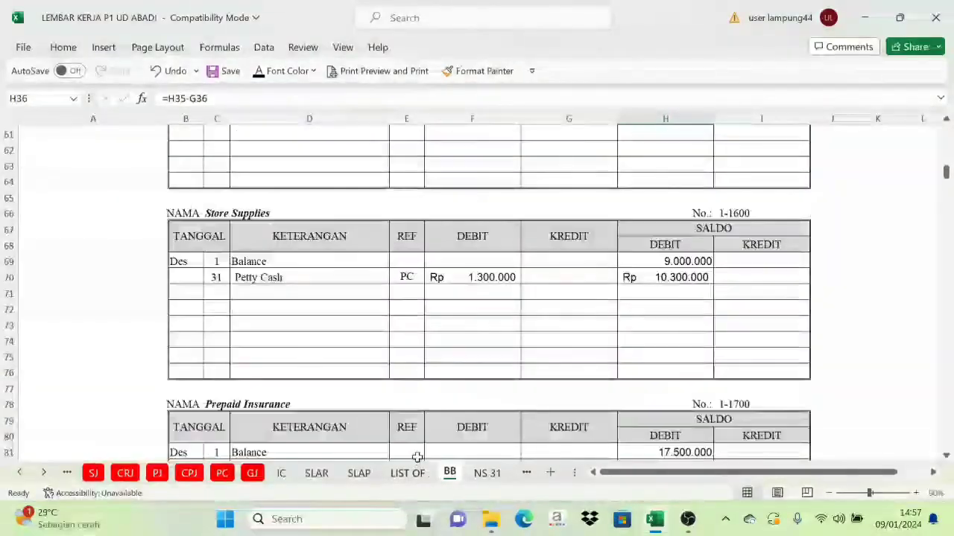
scroll(417, 455, up, 3)
click(487, 473)
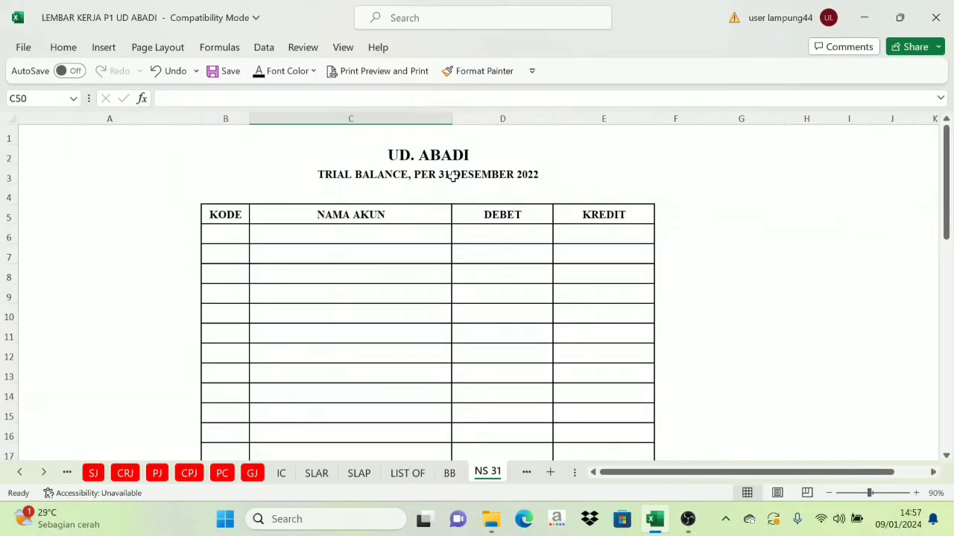
click(449, 474)
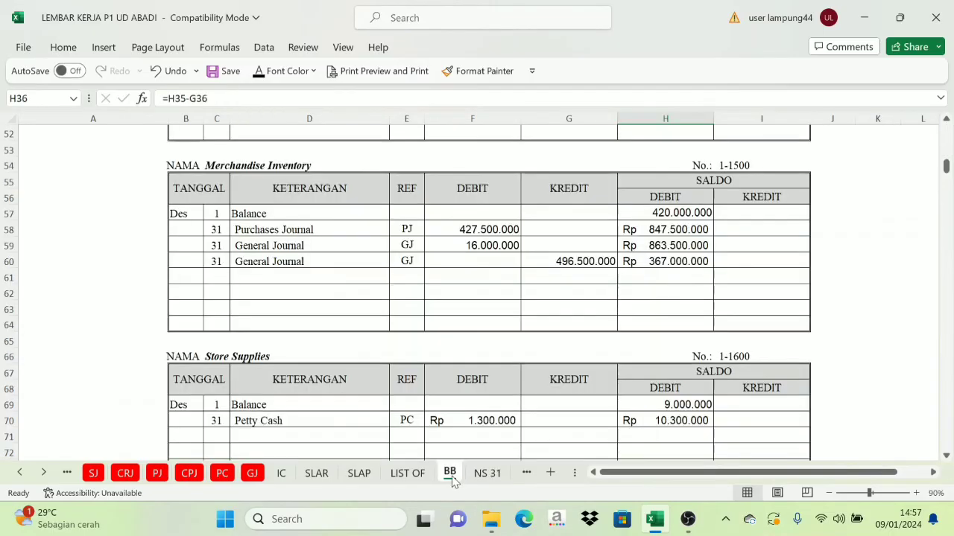
scroll(548, 351, up, 1)
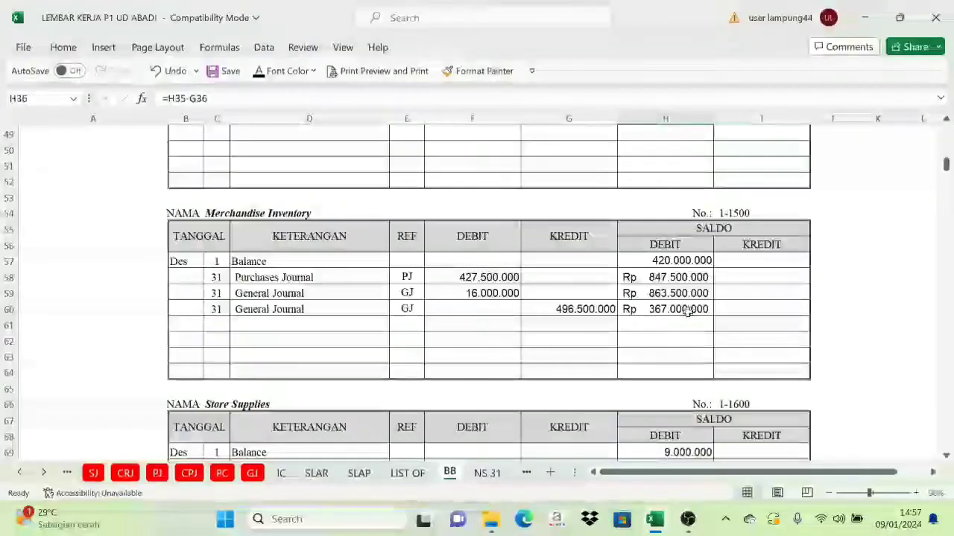
Step: Examine the KODE, NAMA AKUN, DEBET and KREDIT headings of the 31 December trial balance on the NS 31 sheet
click(486, 475)
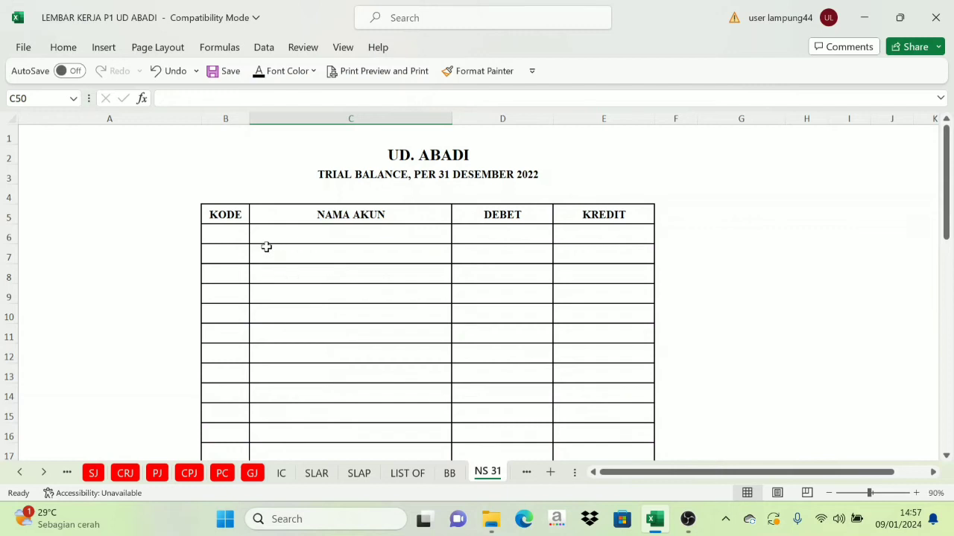
click(234, 215)
click(340, 214)
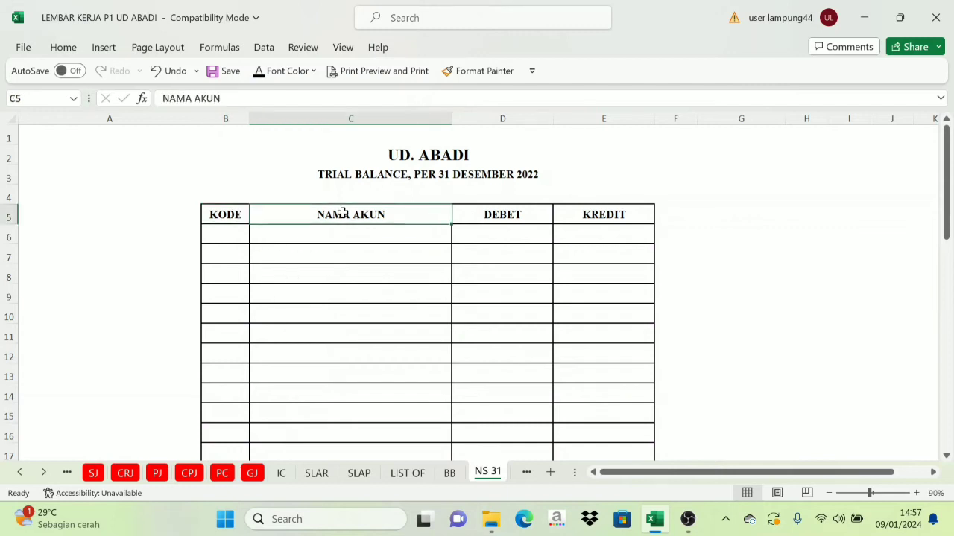
click(479, 216)
click(607, 215)
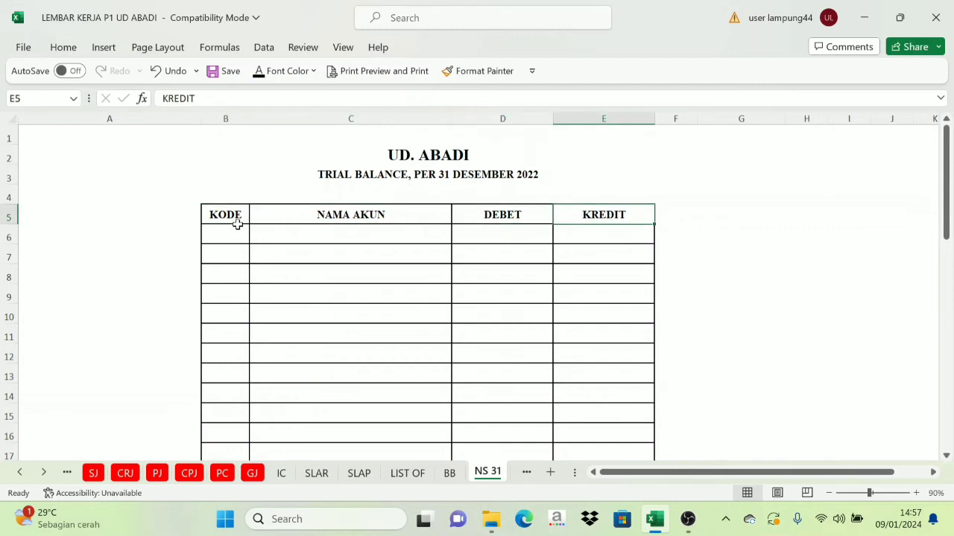
Step: Apply black font to the trial balance's KODE and NAMA AKUN columns to show the account codes and names
drag(228, 214, 302, 394)
scroll(318, 193, up, 10)
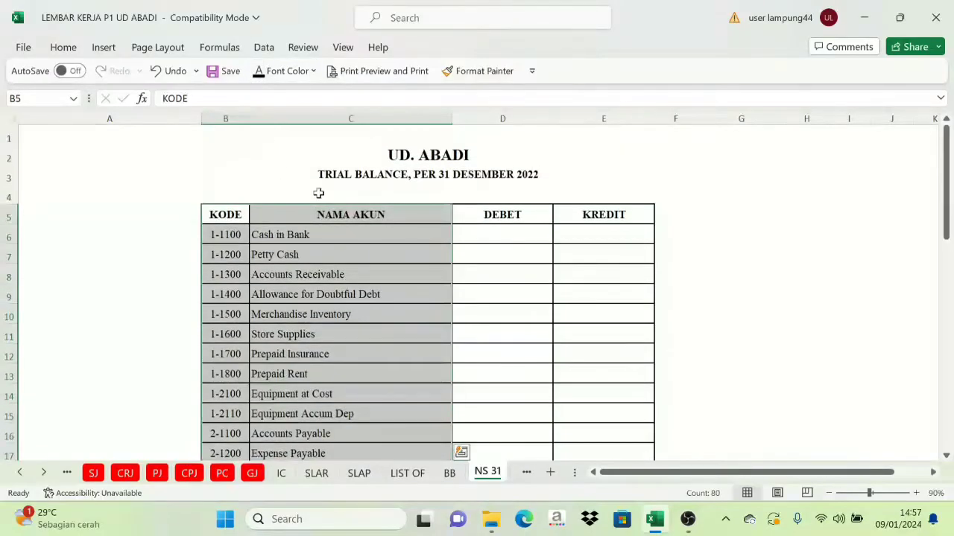
click(310, 294)
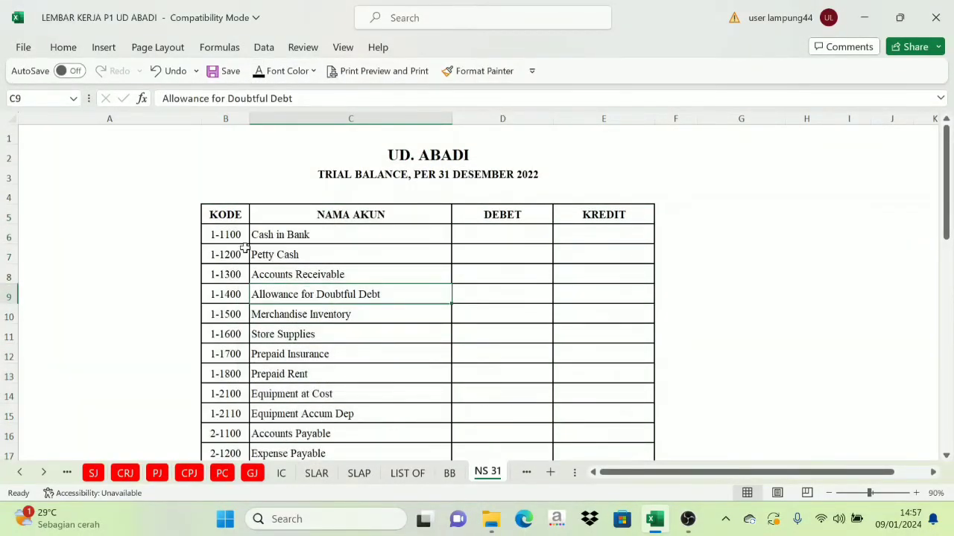
Step: Compare the BB ledger's accounts from Cash In Bank to Allowance for Doubtful Debt with the NS 31 account list
click(448, 474)
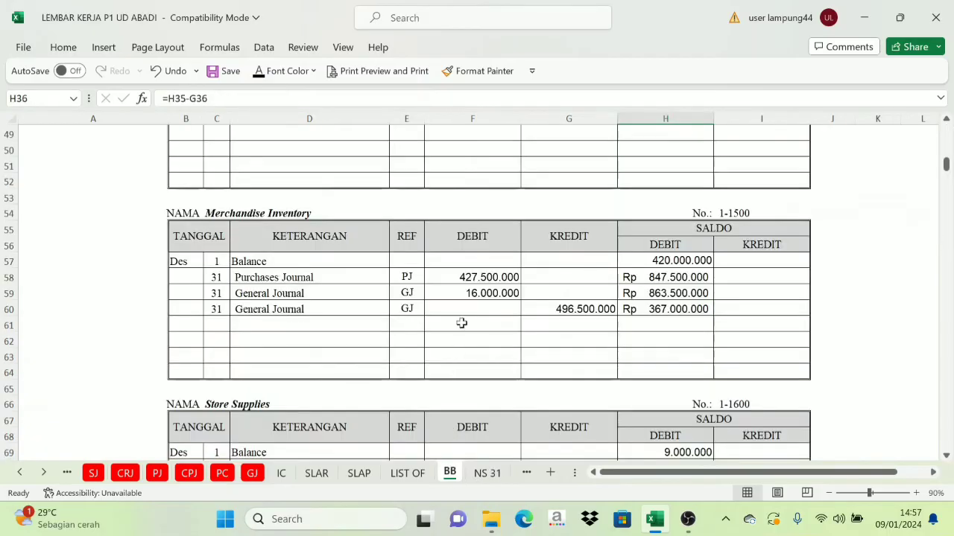
scroll(460, 321, up, 15)
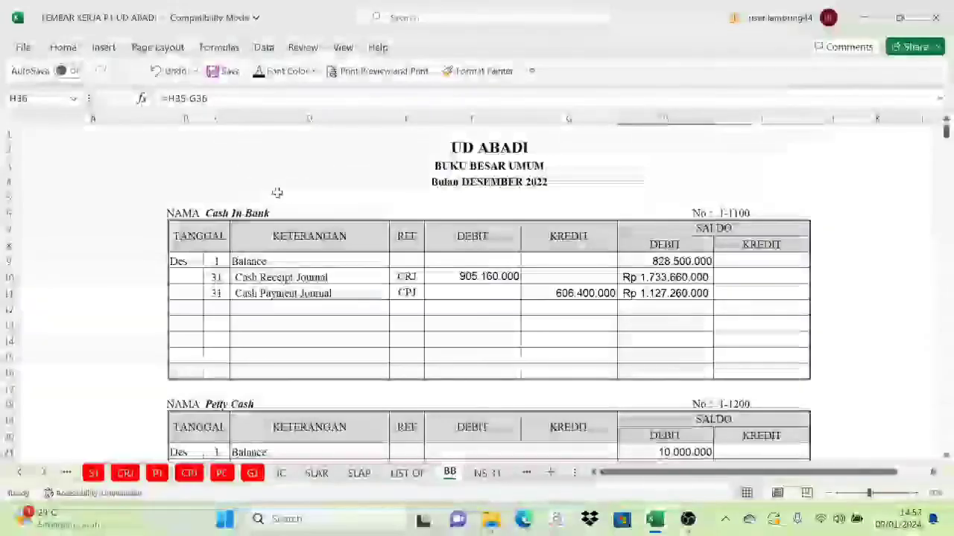
scroll(223, 413, down, 8)
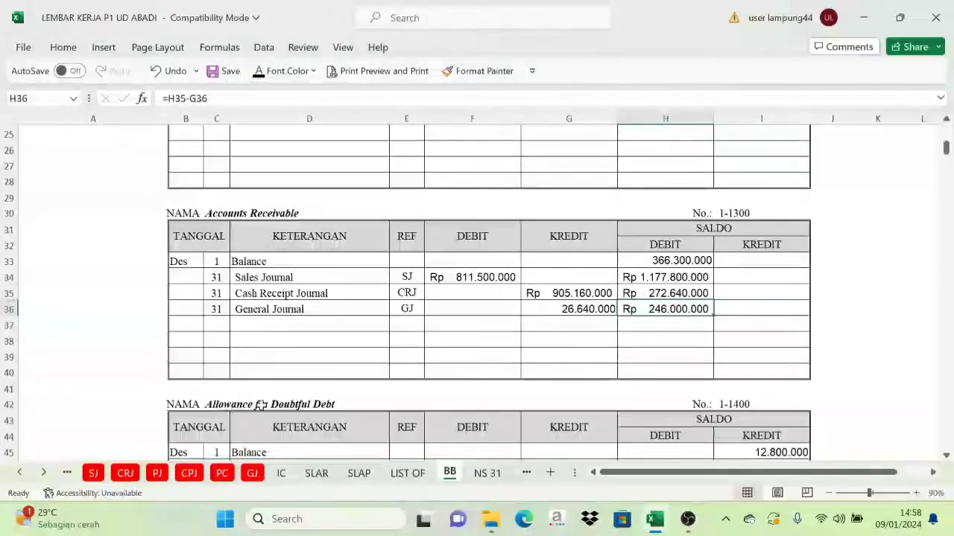
click(488, 473)
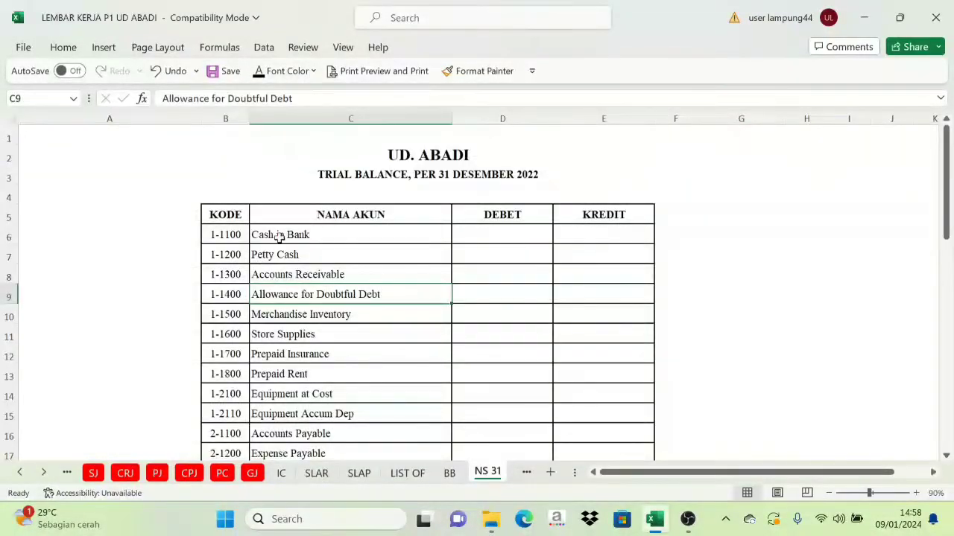
Step: Examine the account names on the NS 31 trial balance, from Merchandise Inventory and Prepaid Insurance down to the capital accounts
click(295, 313)
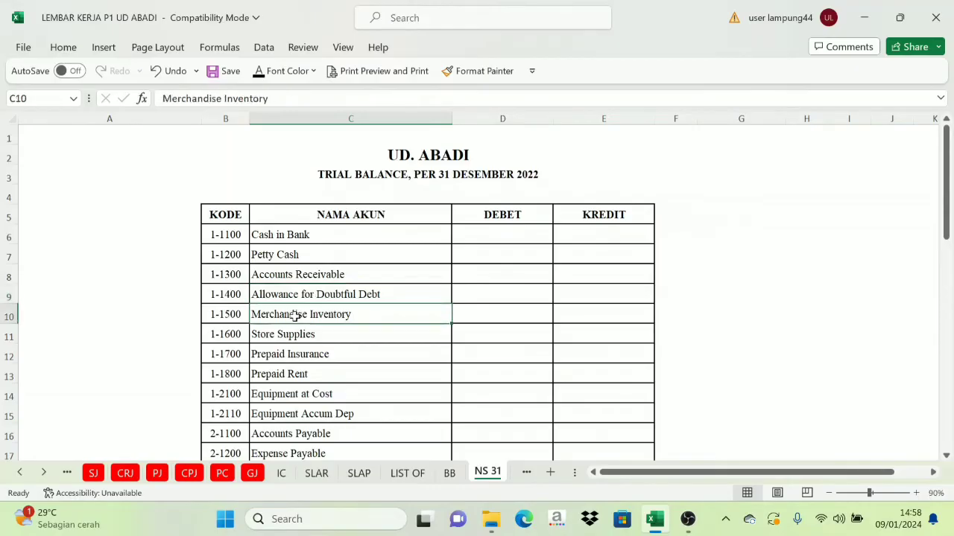
click(310, 348)
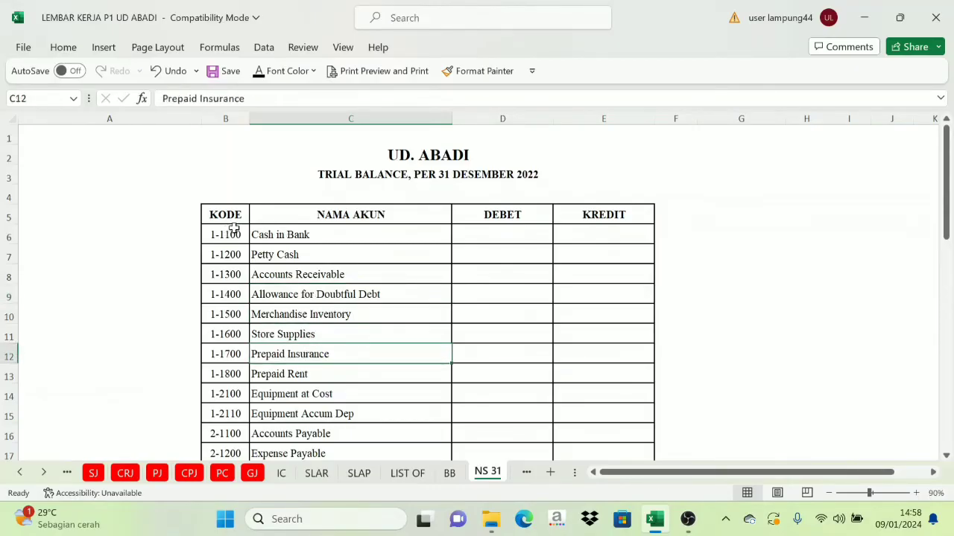
scroll(286, 333, down, 5)
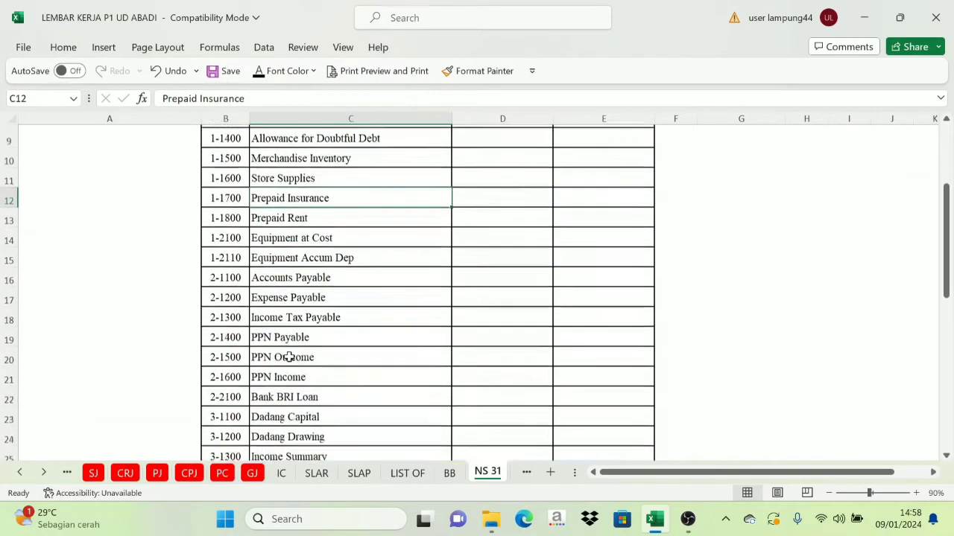
scroll(394, 389, up, 5)
scroll(447, 373, up, 1)
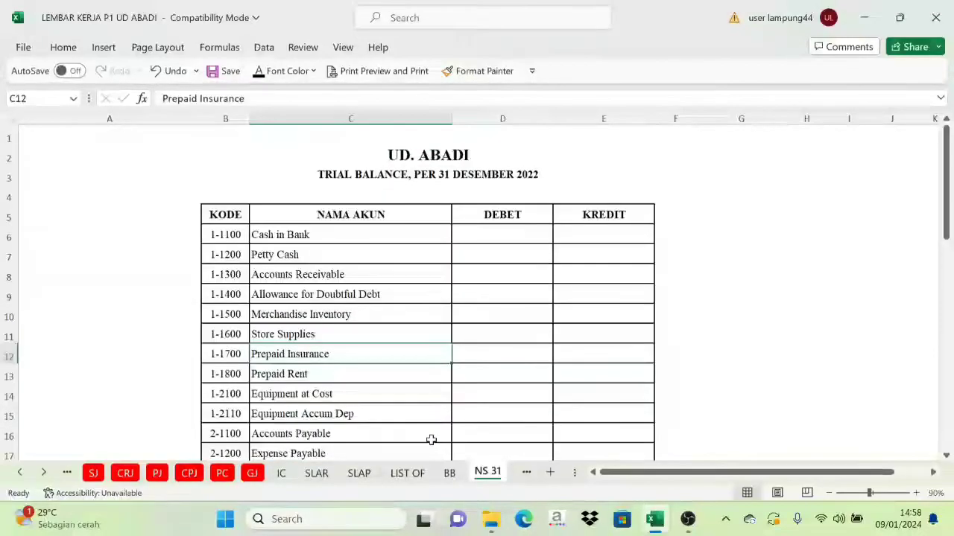
Step: Check Cash In Bank's closing debit balance in the BB ledger and show the linked DEBET amount in NS 31 cell D6 in black font
click(450, 474)
scroll(479, 298, up, 9)
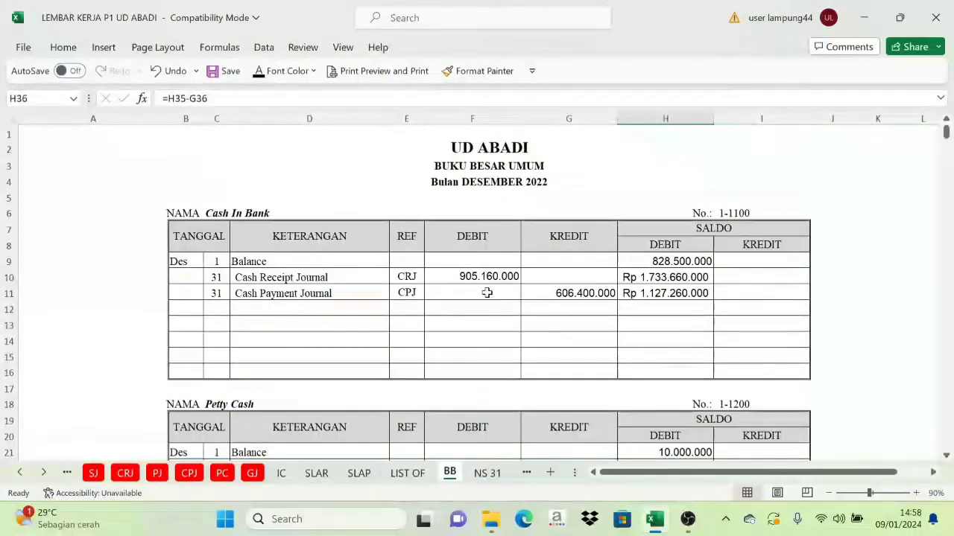
scroll(553, 290, down, 7)
scroll(631, 336, down, 1)
scroll(630, 336, up, 8)
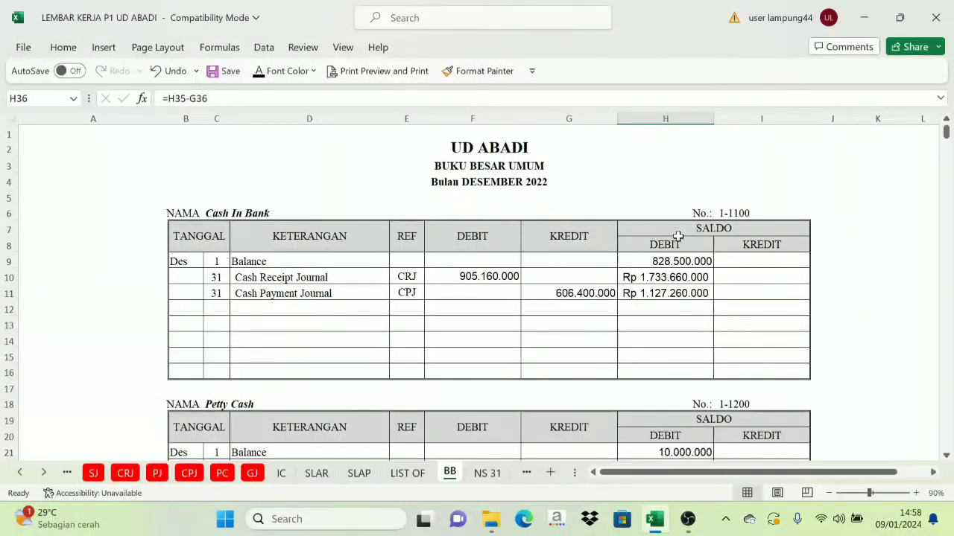
click(677, 293)
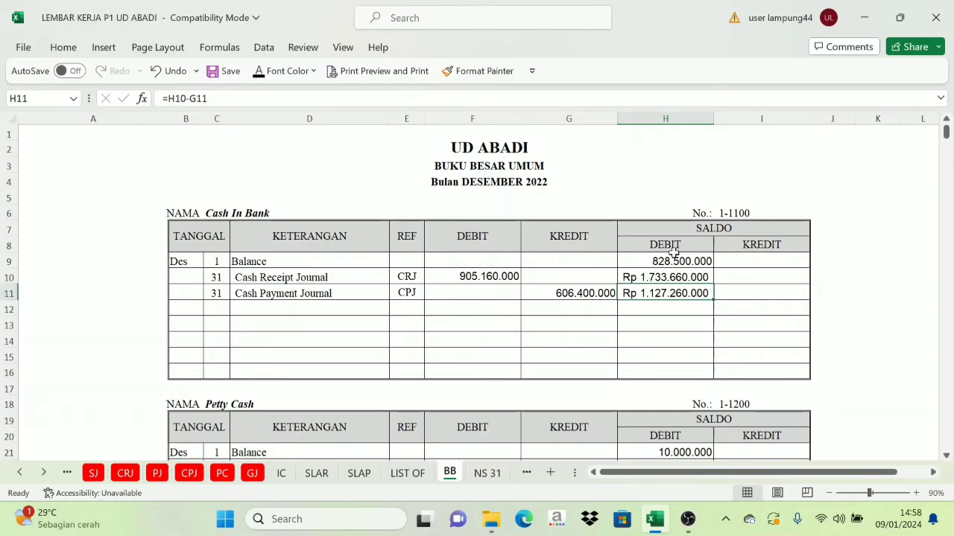
click(487, 474)
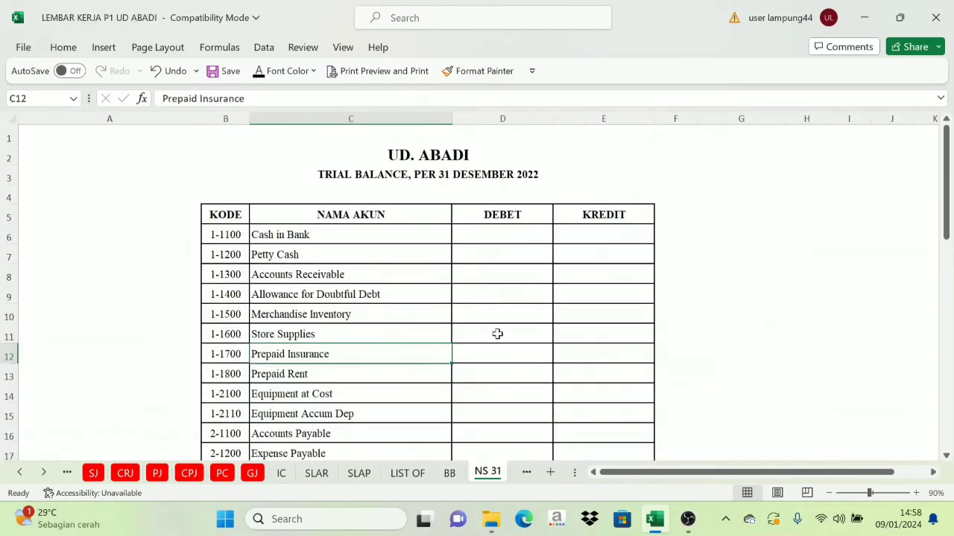
click(496, 233)
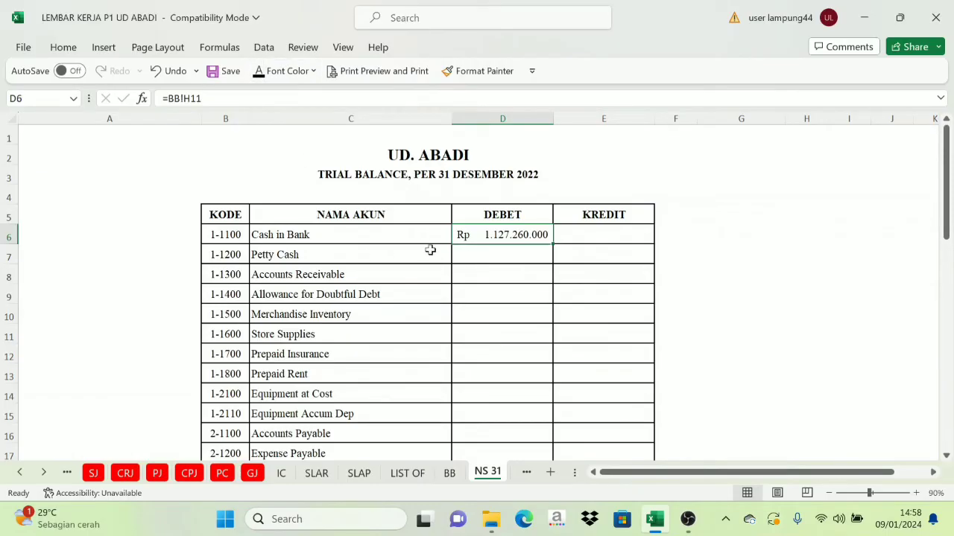
Step: Check Petty Cash's closing debit balance in the BB ledger and apply black font to its linked DEBET amount in cell D7
click(484, 256)
click(449, 473)
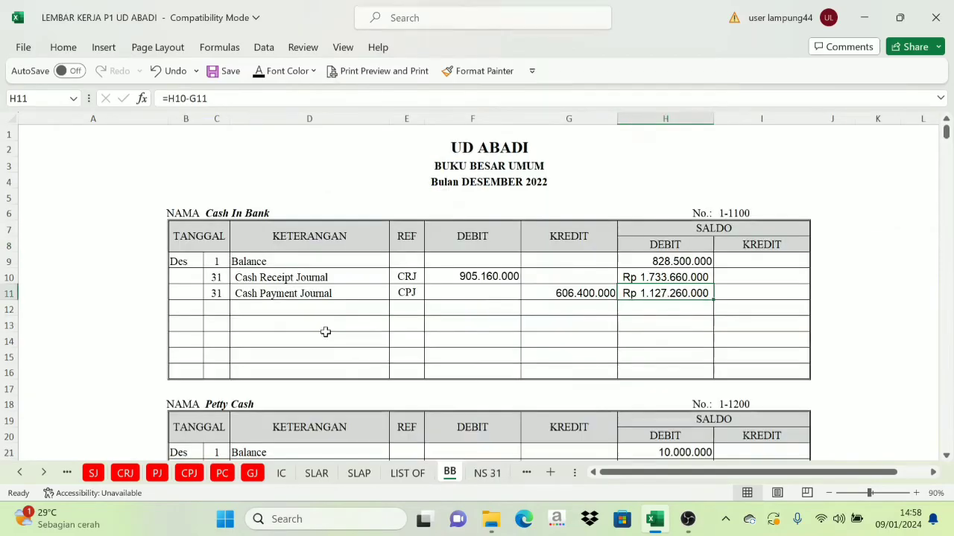
scroll(325, 333, down, 2)
scroll(241, 314, down, 1)
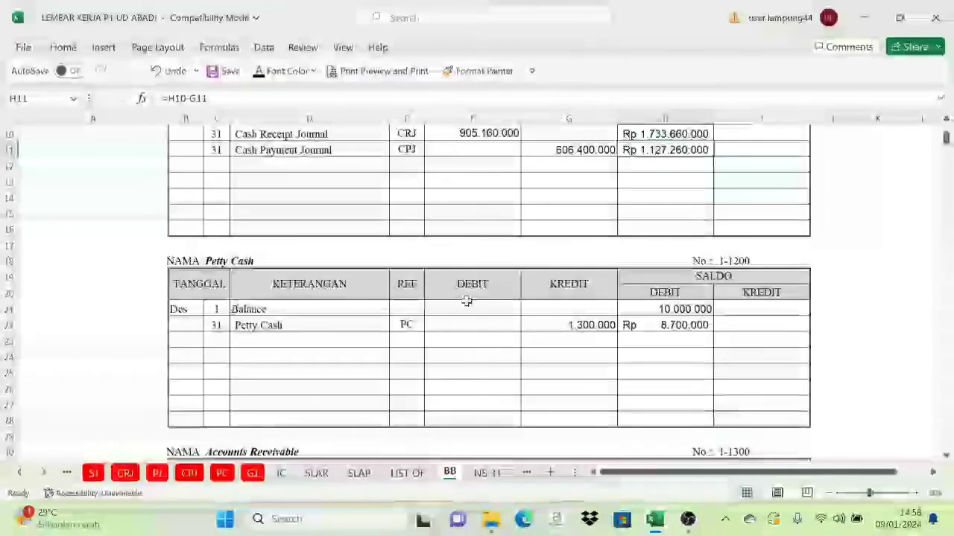
click(663, 292)
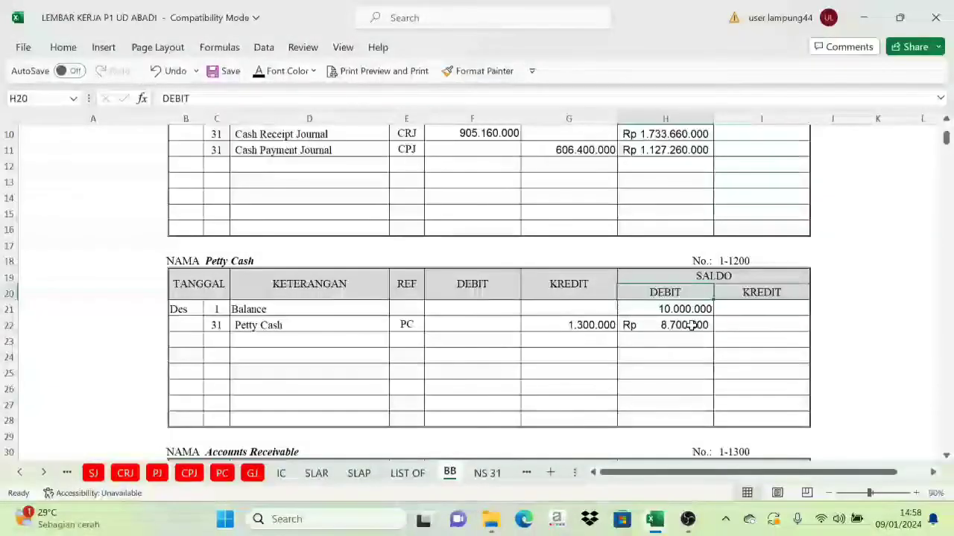
click(489, 473)
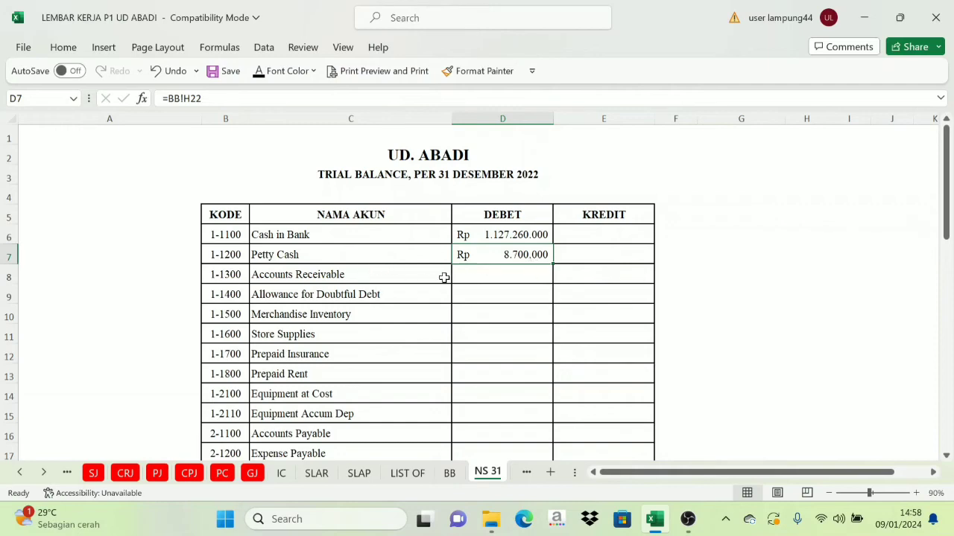
Step: Locate Accounts Receivable's closing debit balance in the BB ledger and apply black font to its linked DEBET amount in cell D8
click(448, 475)
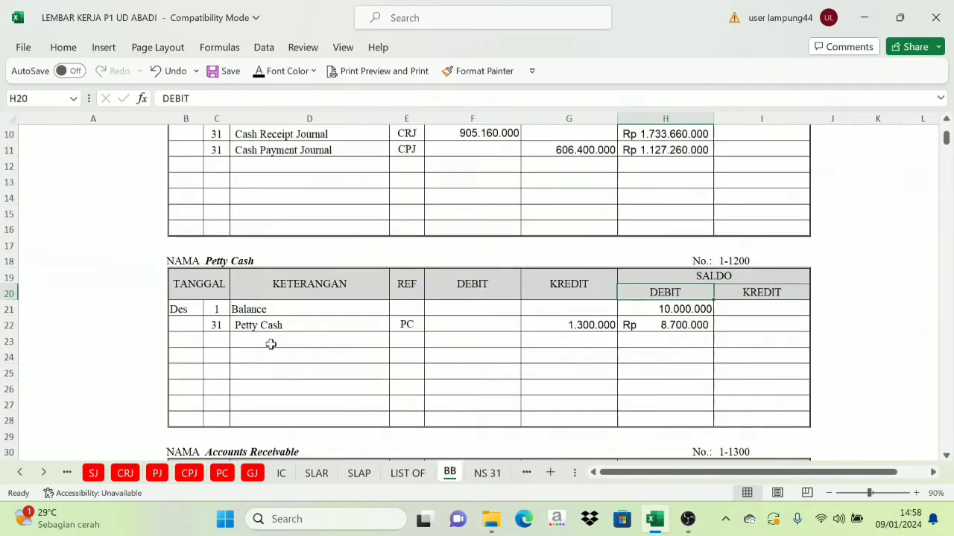
scroll(271, 343, down, 5)
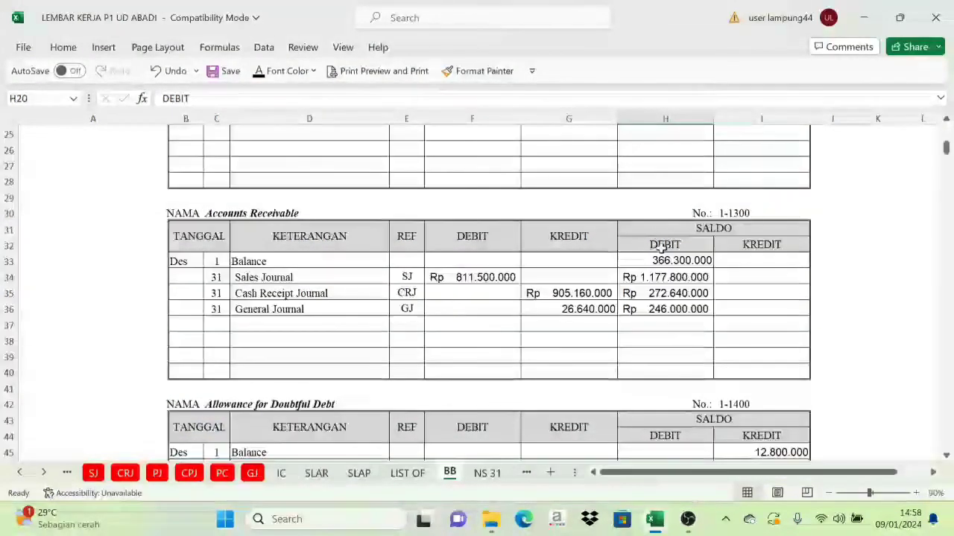
click(664, 245)
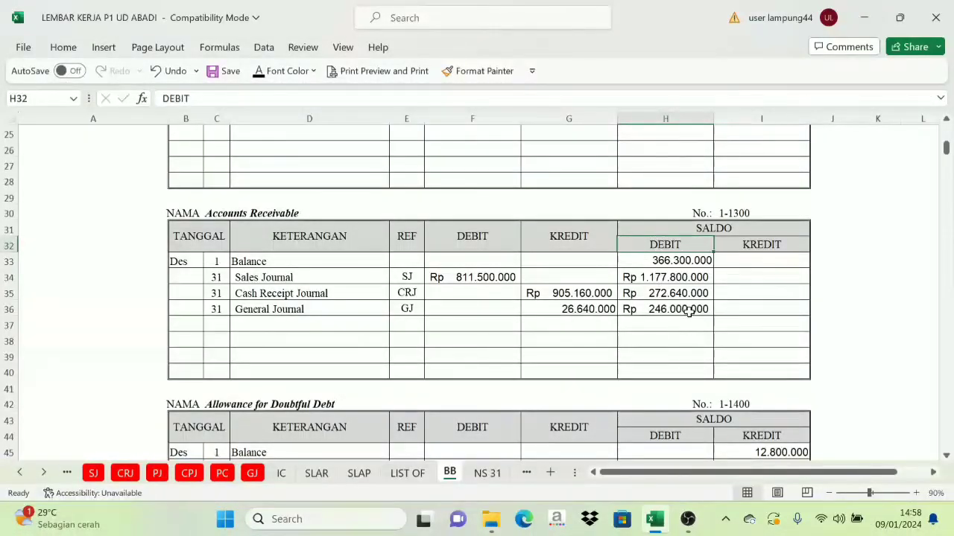
click(487, 473)
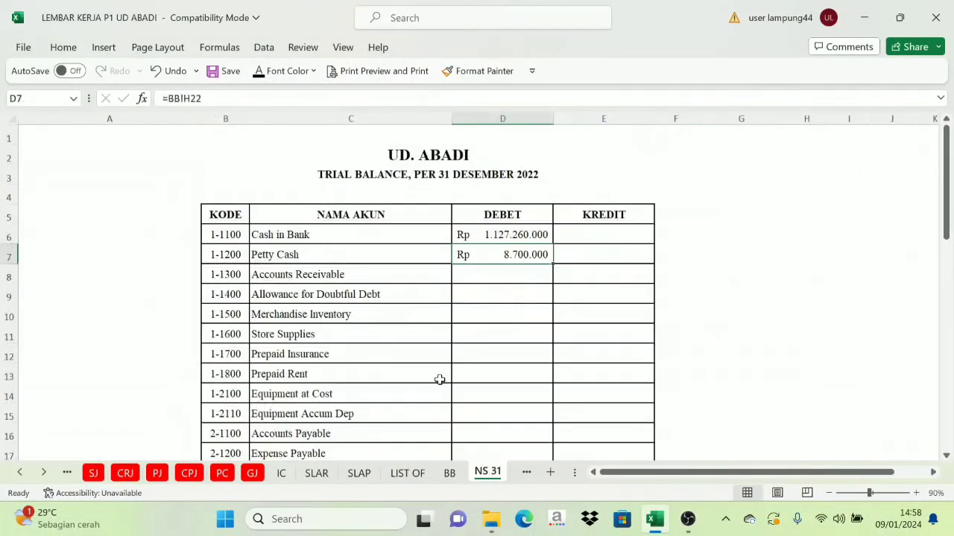
click(500, 281)
click(258, 71)
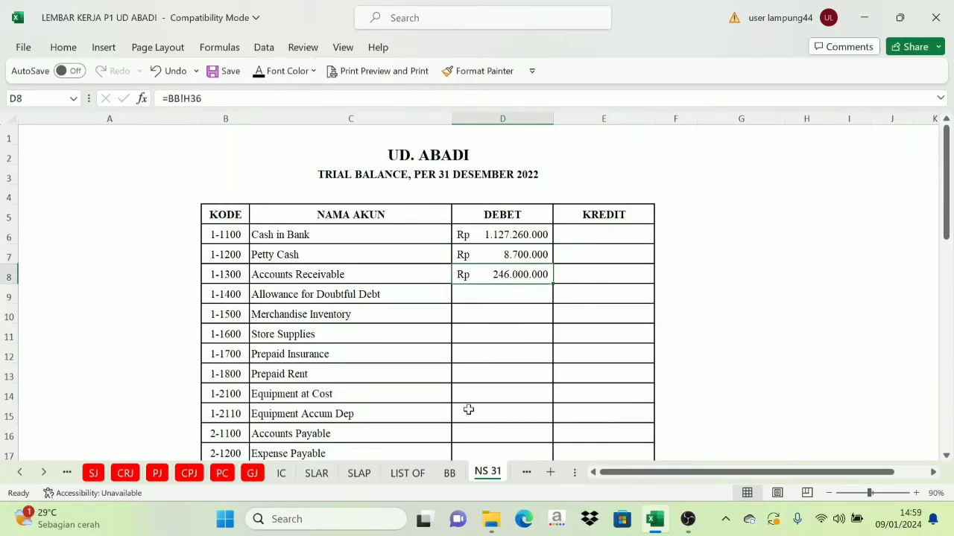
Step: Check Allowance for Doubtful Debt's credit balance in the BB ledger and apply black font to its linked KREDIT amount in cell E9
click(450, 474)
scroll(340, 373, down, 3)
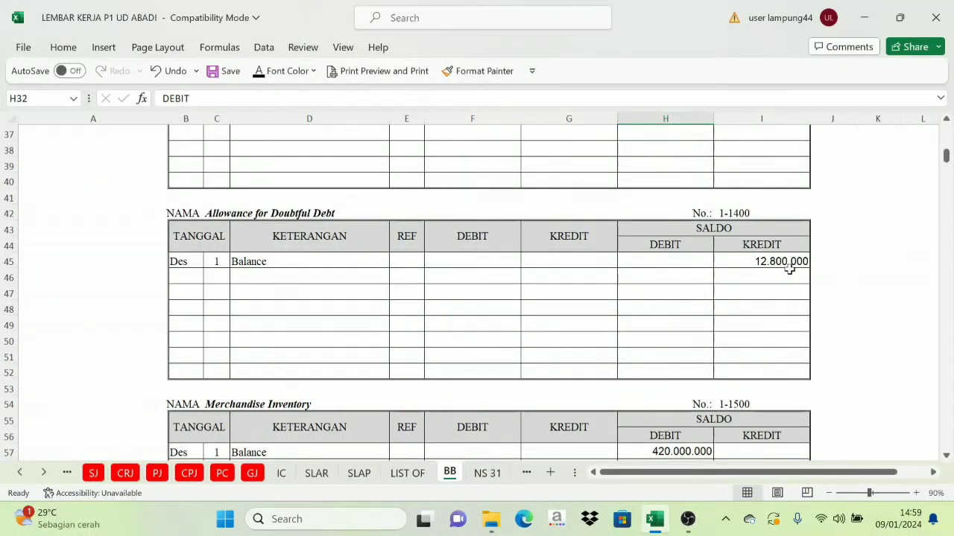
click(495, 475)
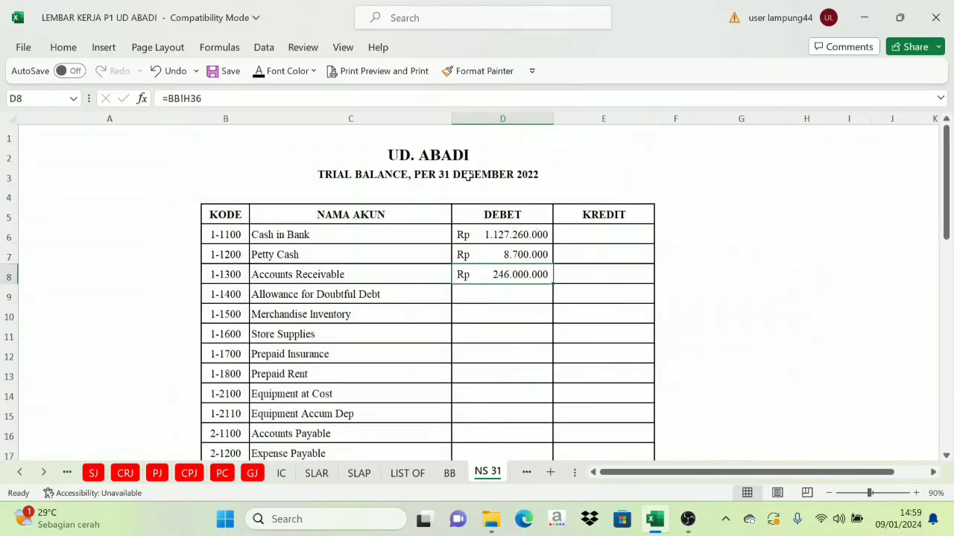
click(600, 296)
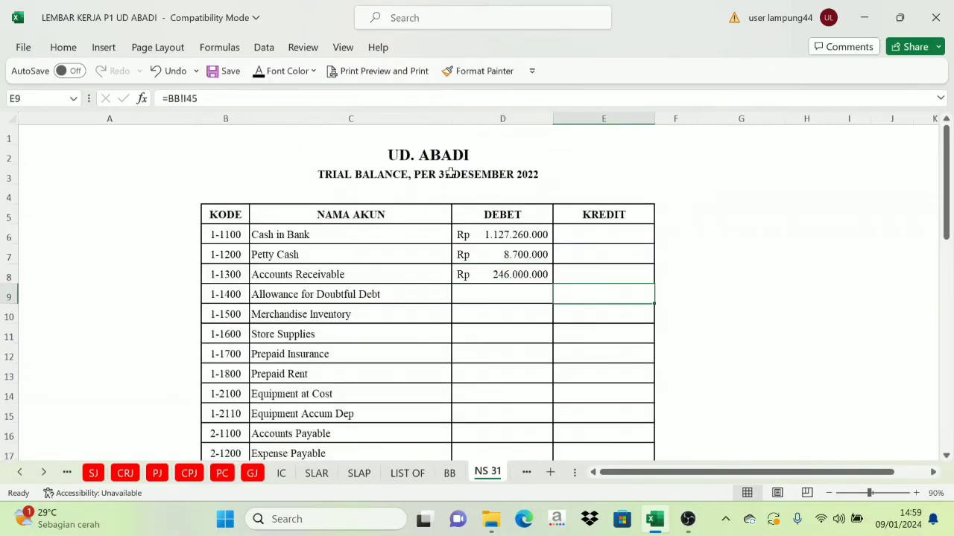
click(260, 72)
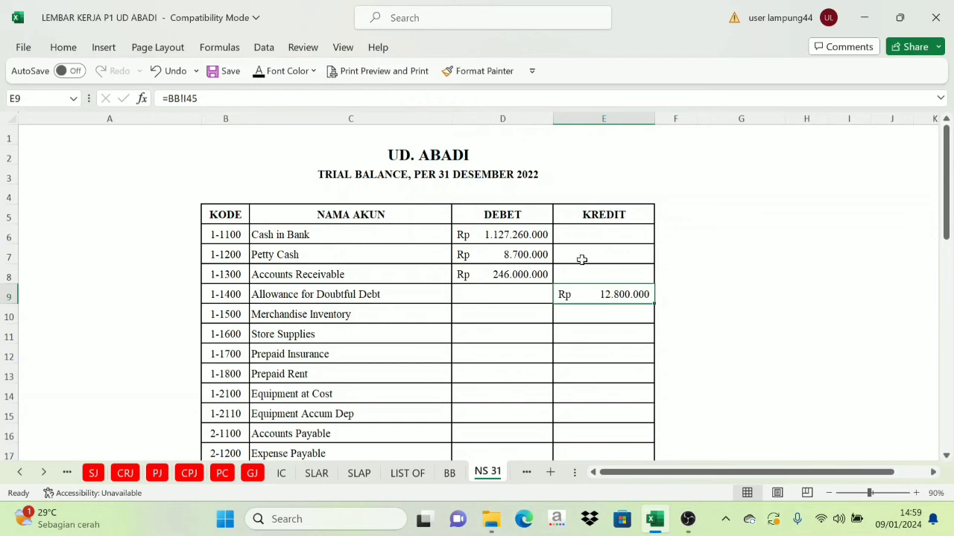
Step: Check the closing debit balances of Merchandise Inventory and Store Supplies in the BB ledger
click(446, 474)
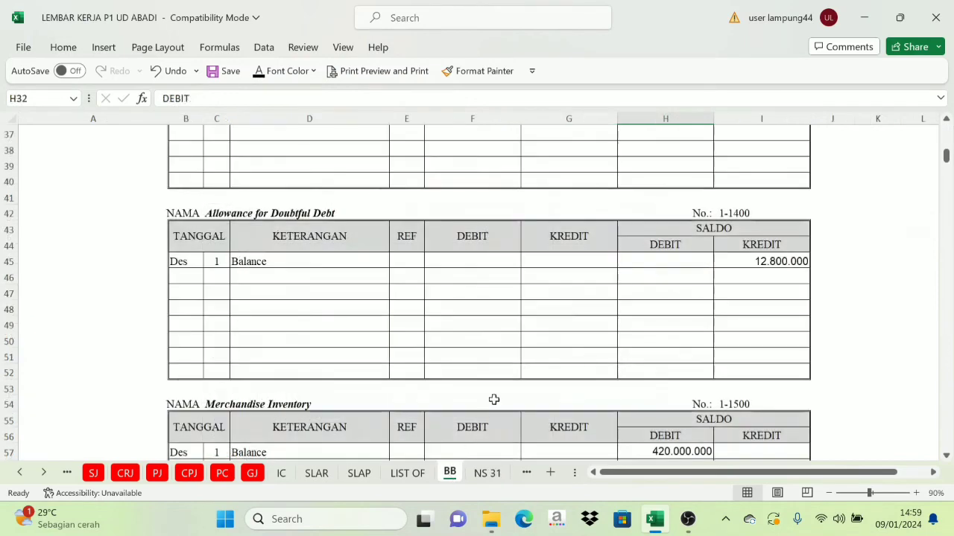
scroll(335, 311, down, 4)
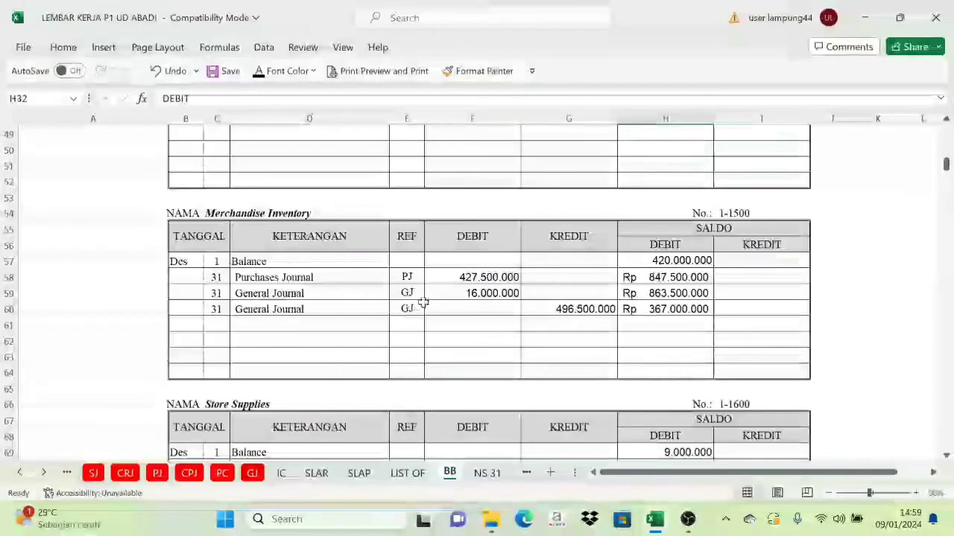
click(652, 308)
scroll(667, 327, down, 3)
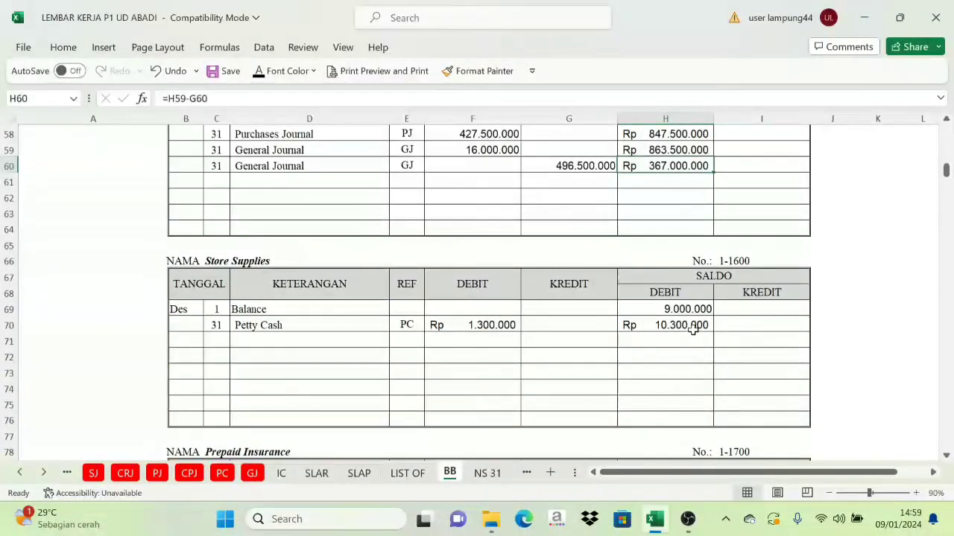
click(689, 327)
scroll(671, 343, down, 4)
scroll(630, 420, up, 7)
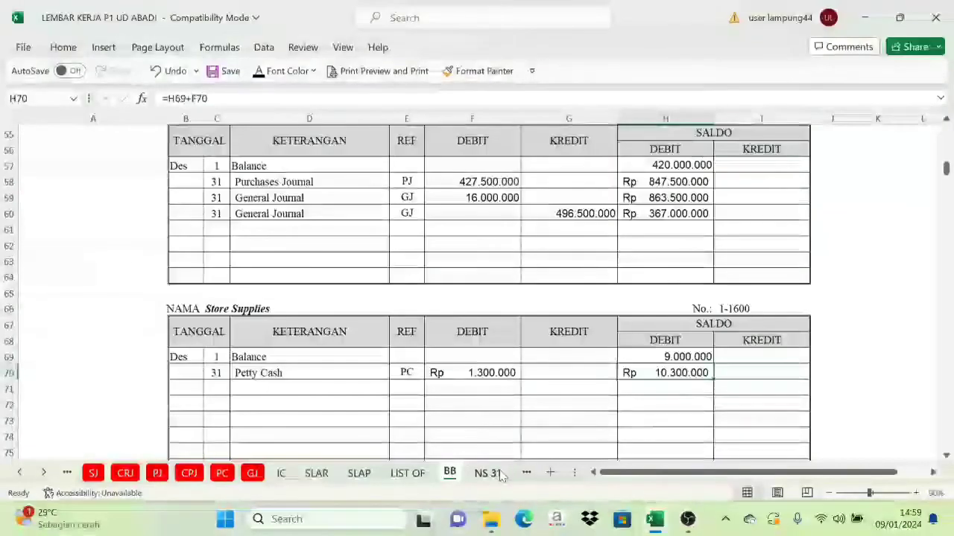
Step: Apply black font to the DEBET and KREDIT amounts of all accounts in the NS 31 trial balance
click(487, 473)
drag(496, 236, 547, 386)
scroll(618, 303, up, 10)
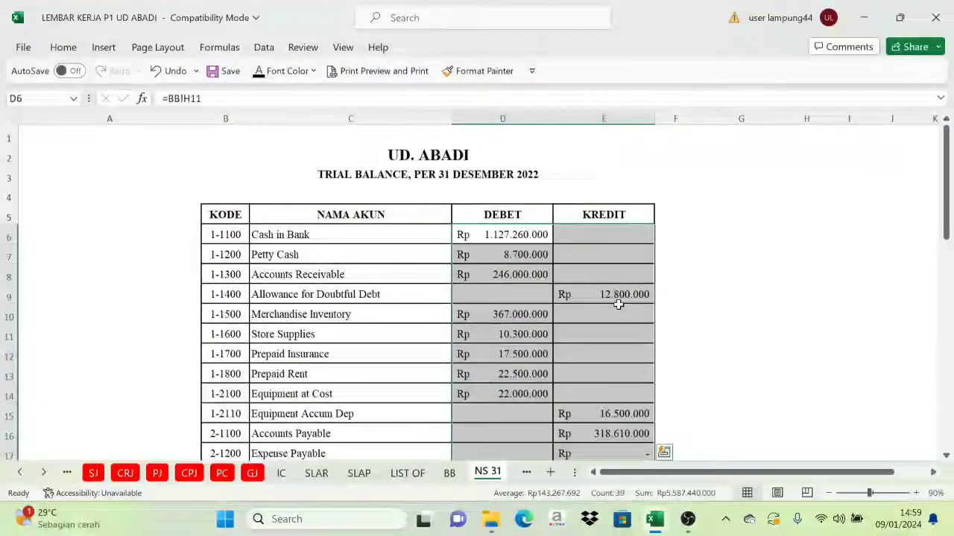
click(610, 295)
Step: Review the trial balance's DEBET and KREDIT amounts down to the Jumlah row, glancing back at the BB ledger balances
scroll(505, 281, down, 2)
scroll(504, 282, down, 5)
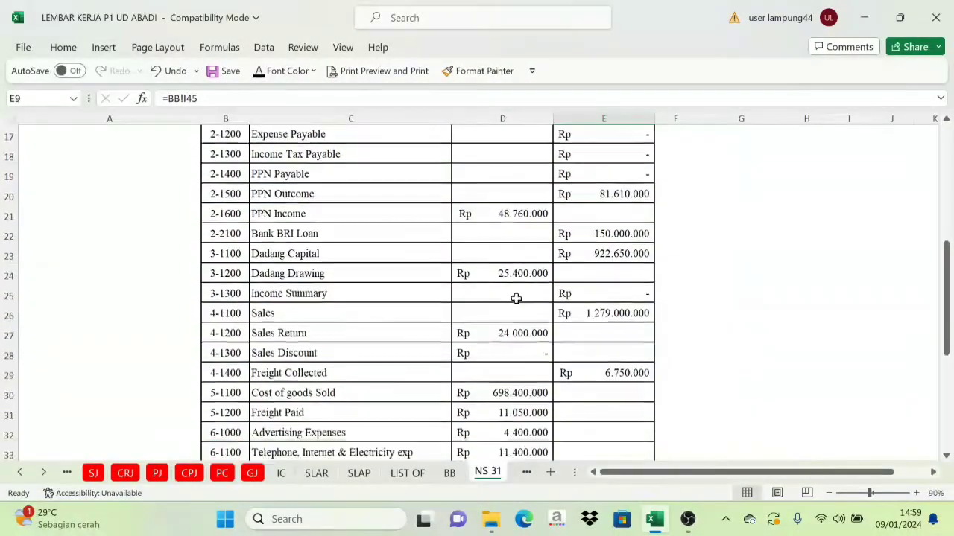
scroll(517, 305, up, 7)
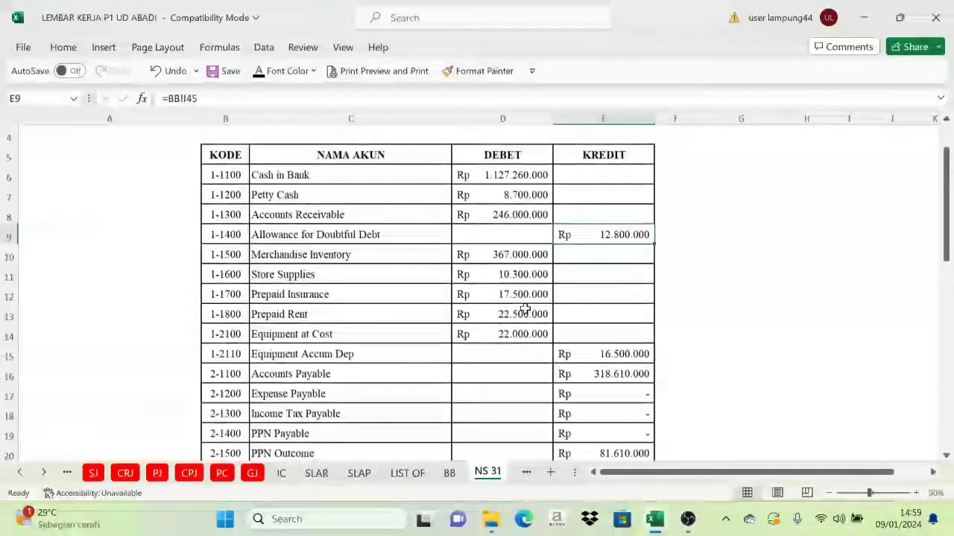
click(449, 474)
scroll(485, 360, up, 10)
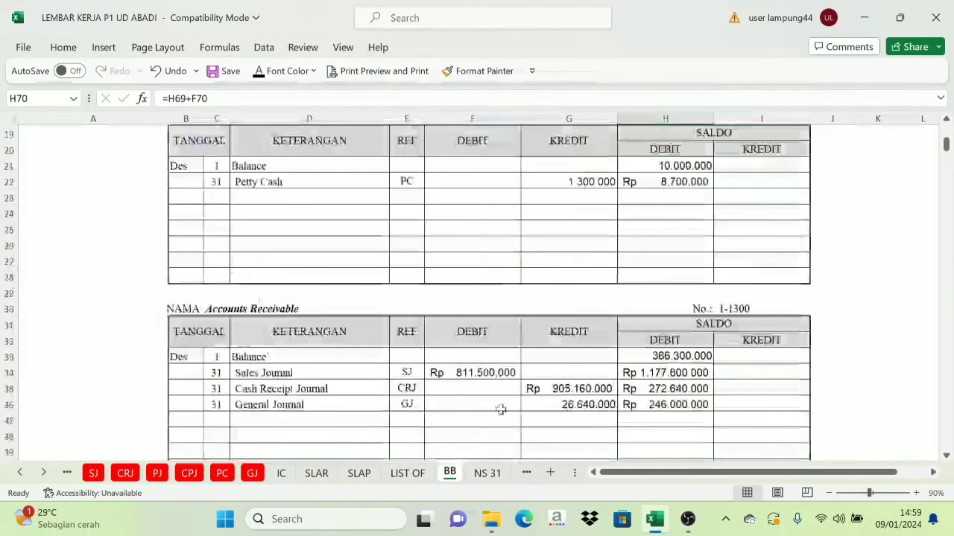
click(488, 473)
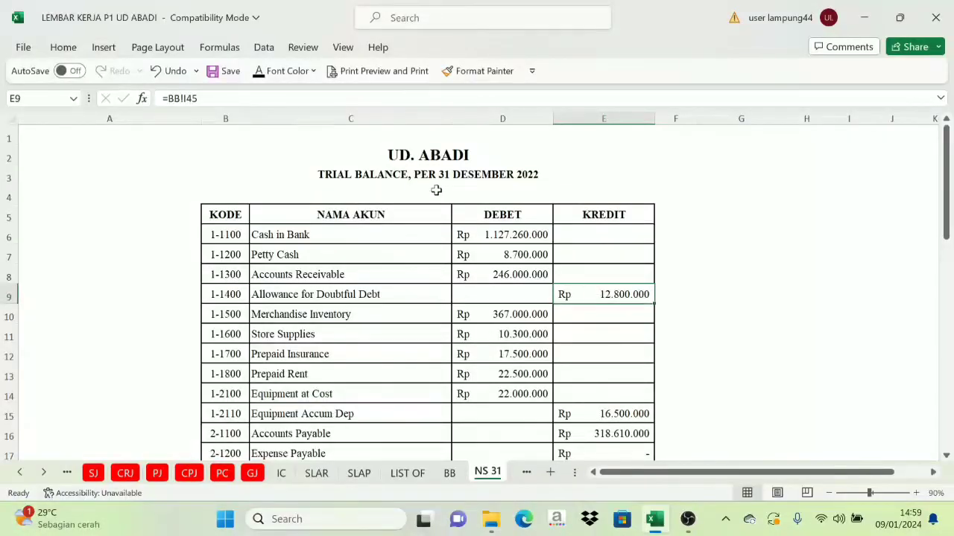
scroll(537, 268, down, 11)
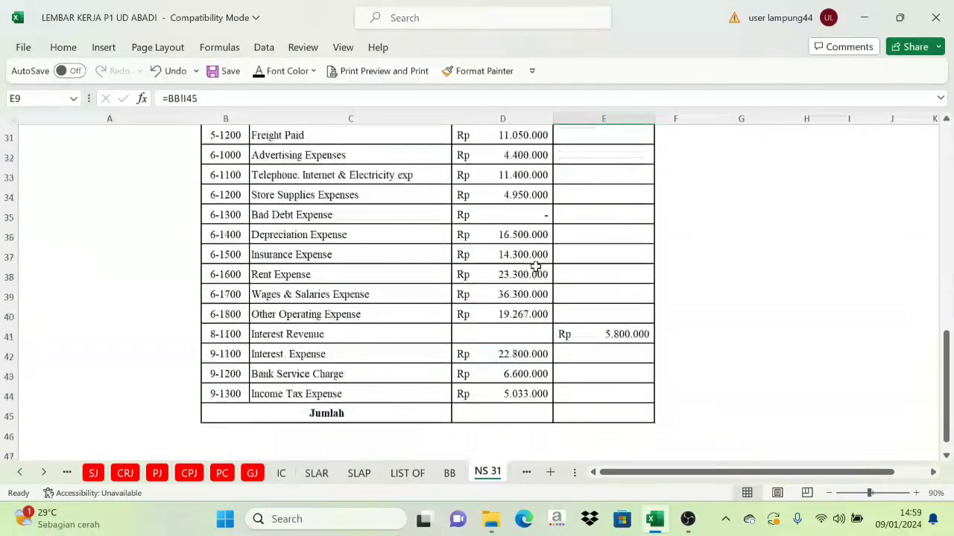
scroll(535, 266, up, 11)
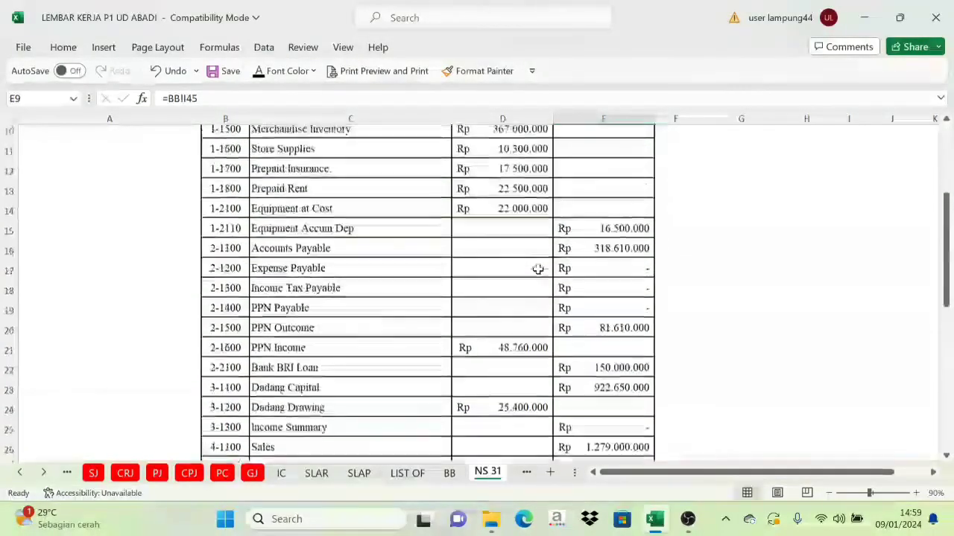
scroll(533, 264, down, 4)
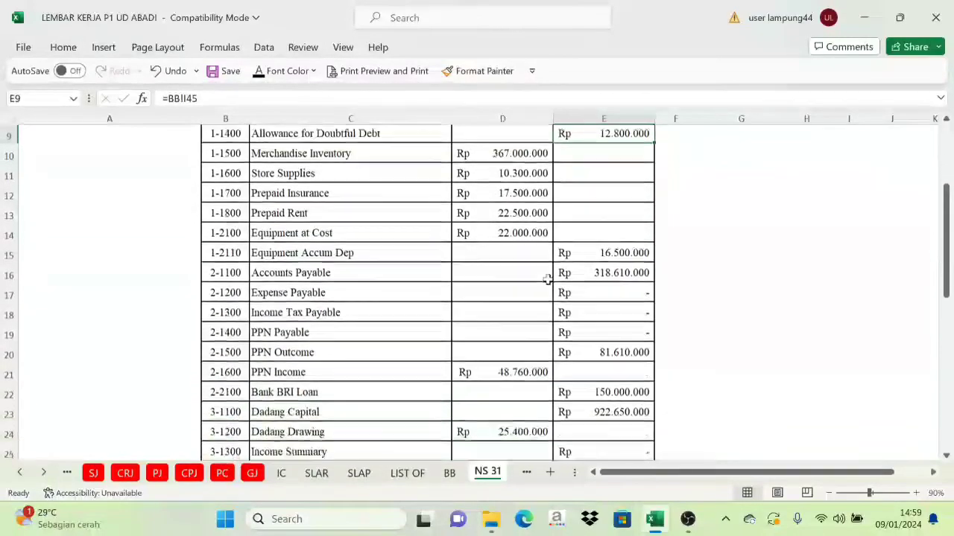
scroll(540, 291, down, 3)
scroll(536, 291, up, 6)
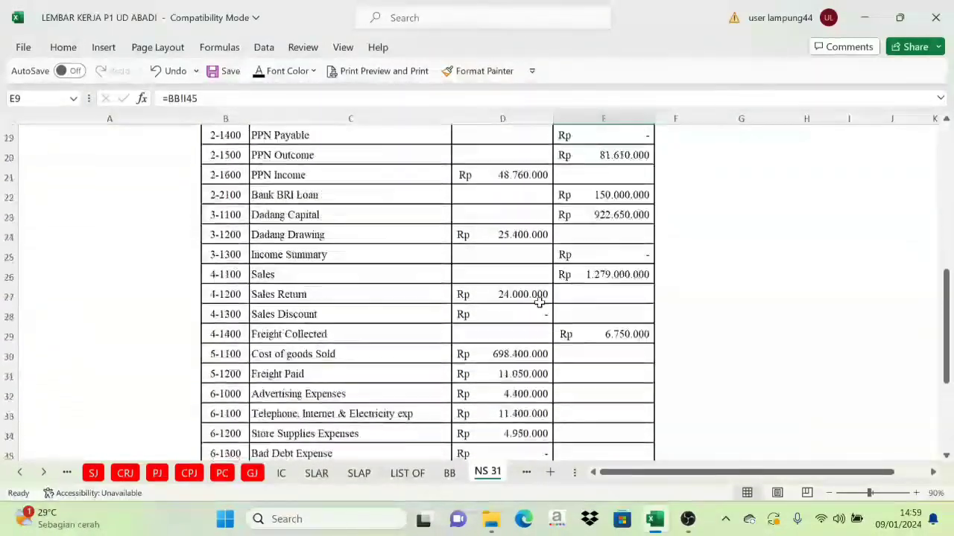
Step: Apply black font to the DEBET and KREDIT totals in the trial balance's Jumlah row, cells D45:E45, and compare the two totals
scroll(440, 183, up, 1)
scroll(570, 308, down, 8)
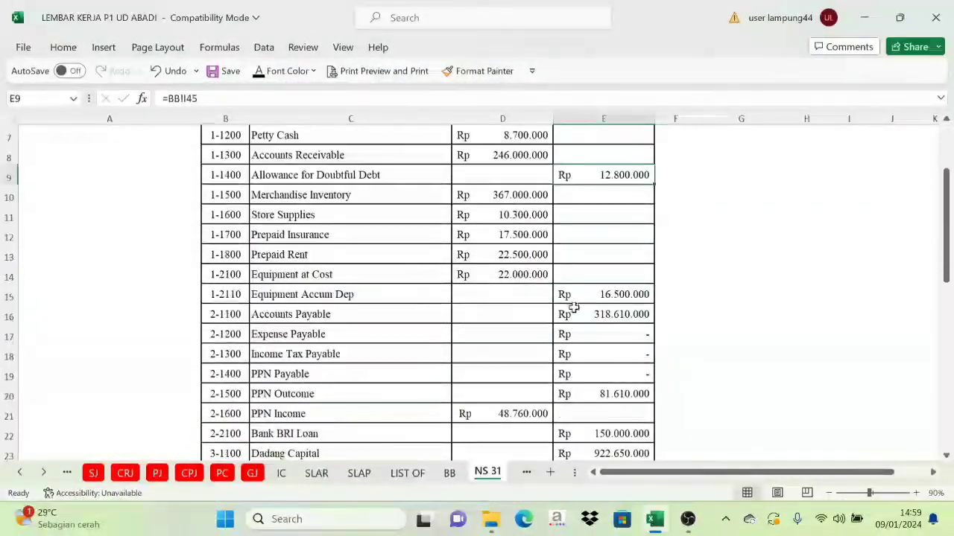
scroll(566, 313, down, 5)
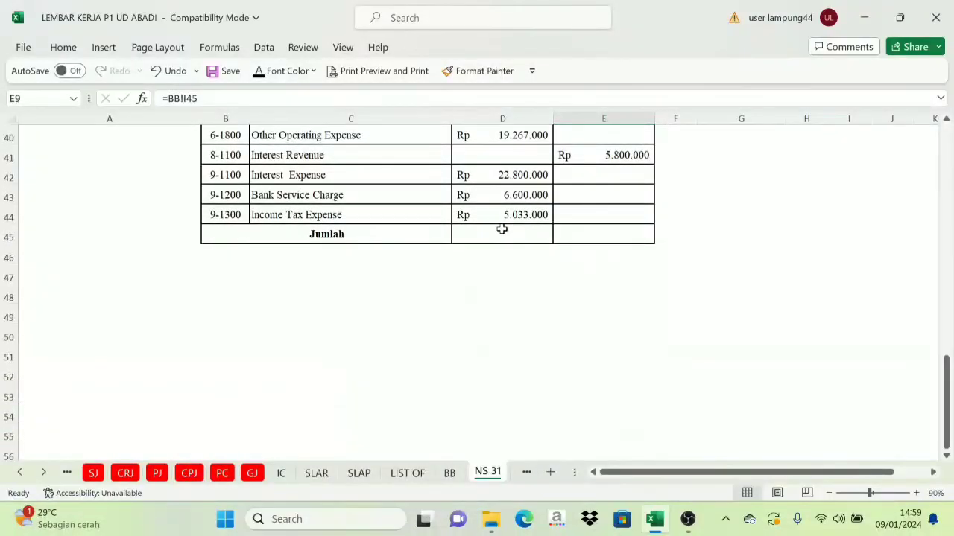
drag(500, 234, 586, 236)
click(263, 72)
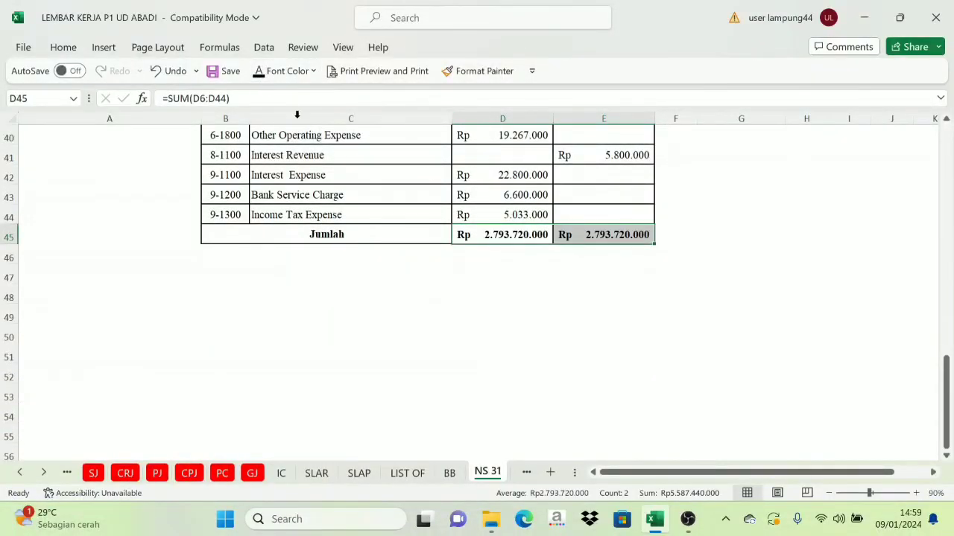
click(660, 222)
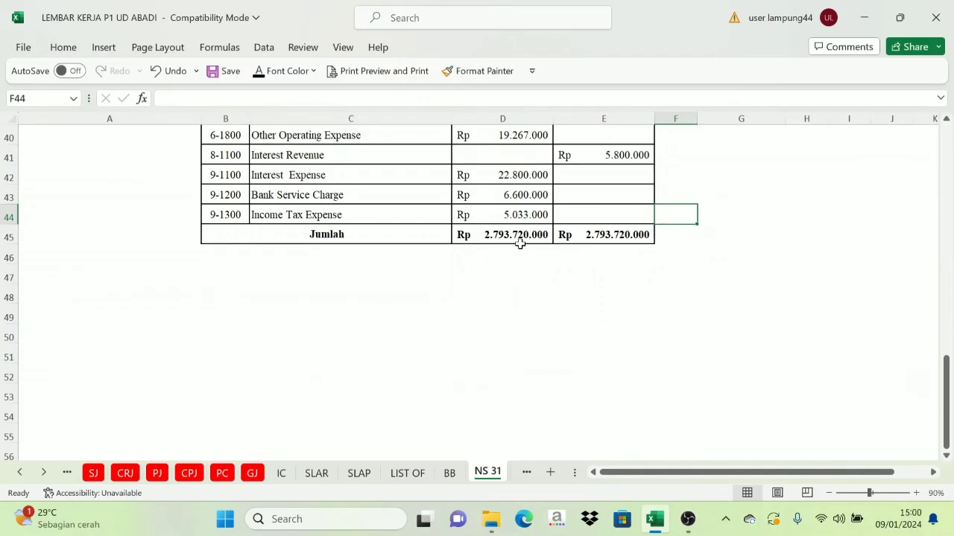
click(590, 237)
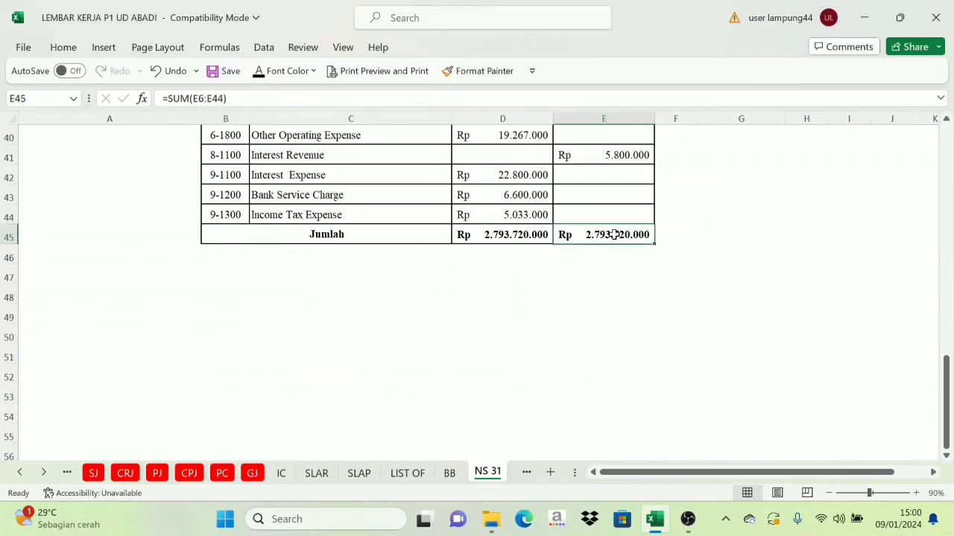
Step: Review the BB ledger and the SJ, CRJ, PJ and CPJ journals behind the trial balance, and return to the NS 31 sheet
scroll(594, 238, up, 13)
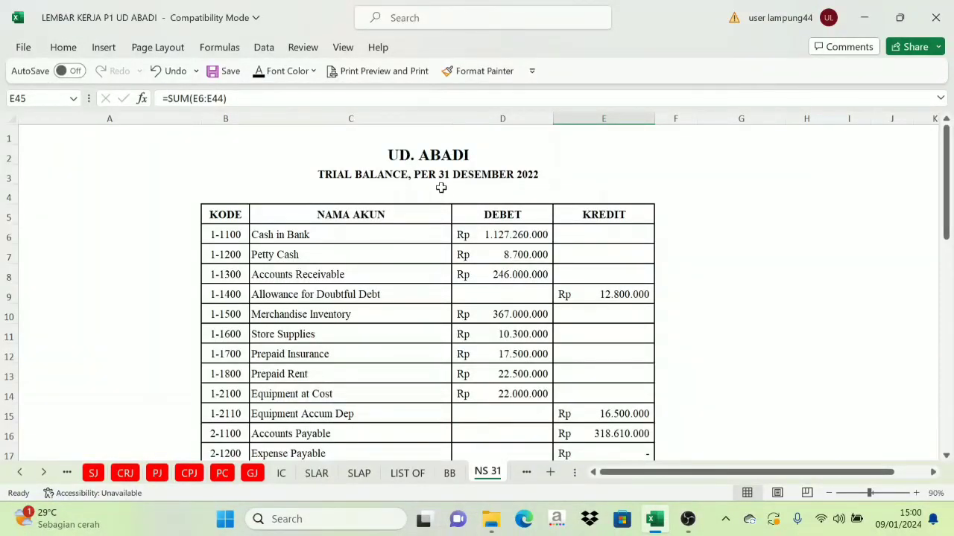
click(449, 474)
scroll(504, 371, up, 7)
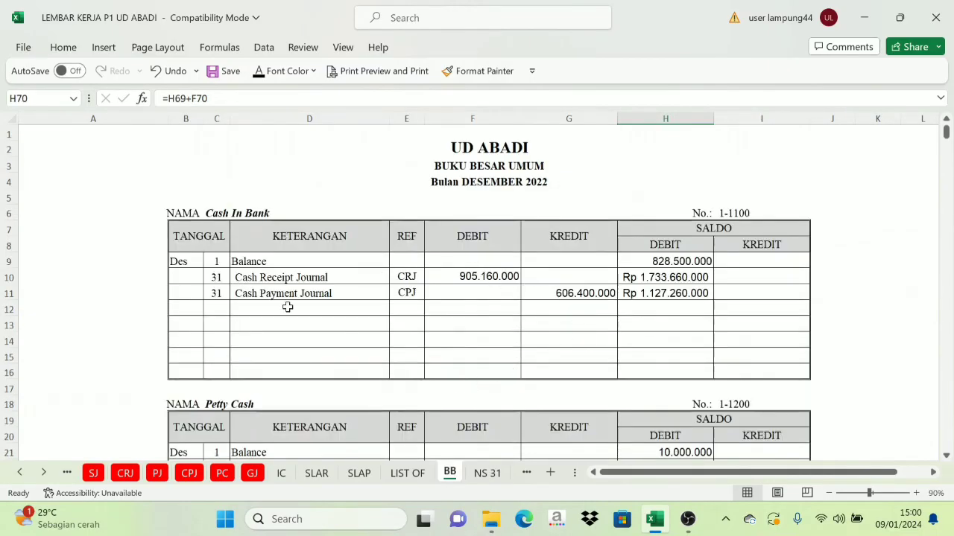
click(93, 474)
click(125, 474)
click(157, 473)
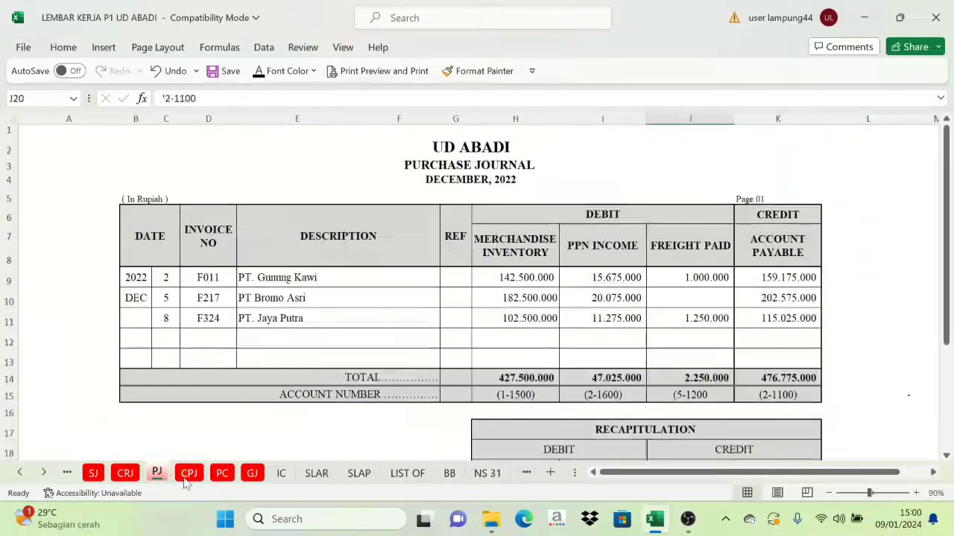
click(188, 473)
click(449, 473)
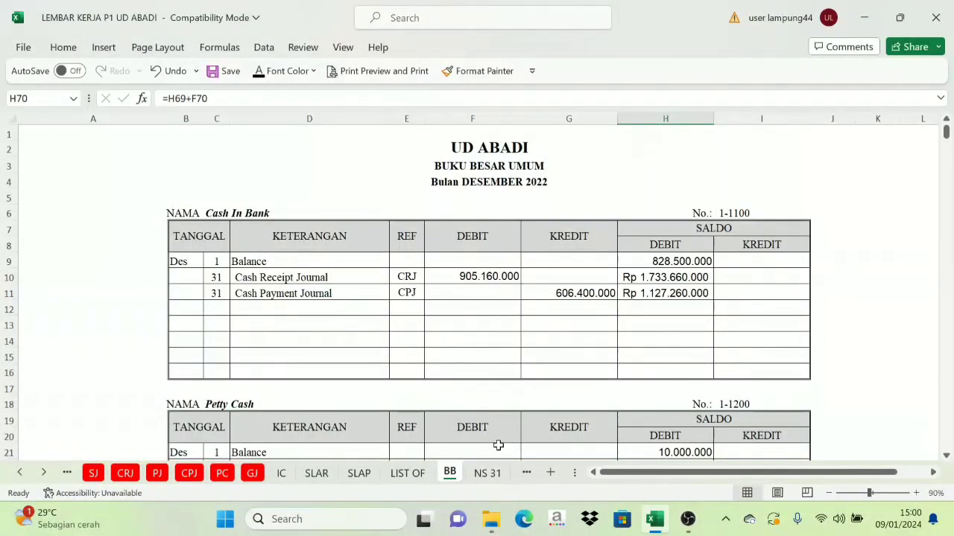
click(487, 474)
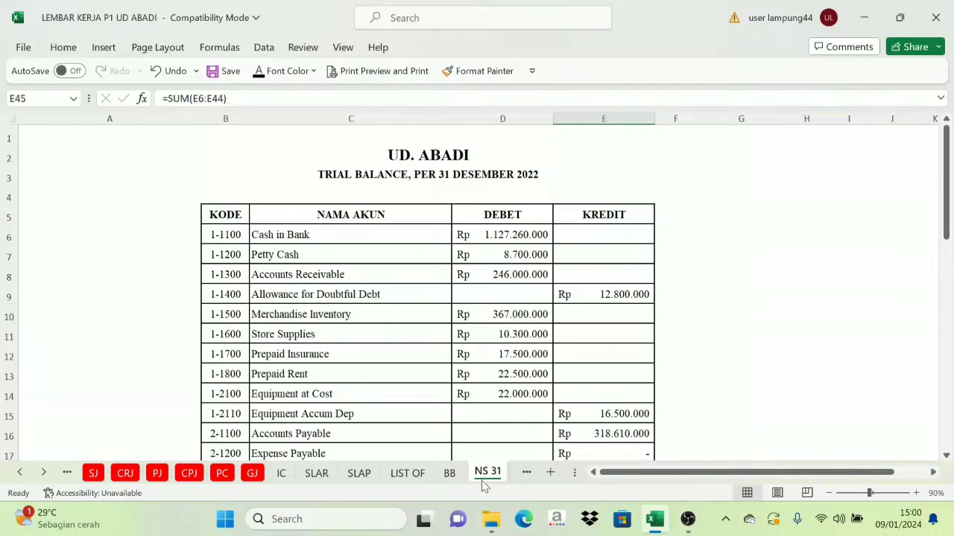
click(43, 474)
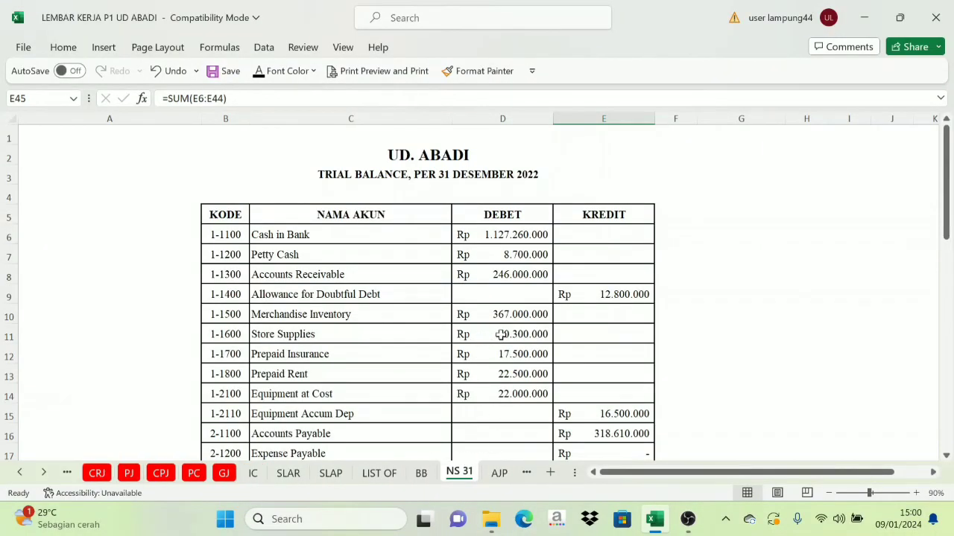